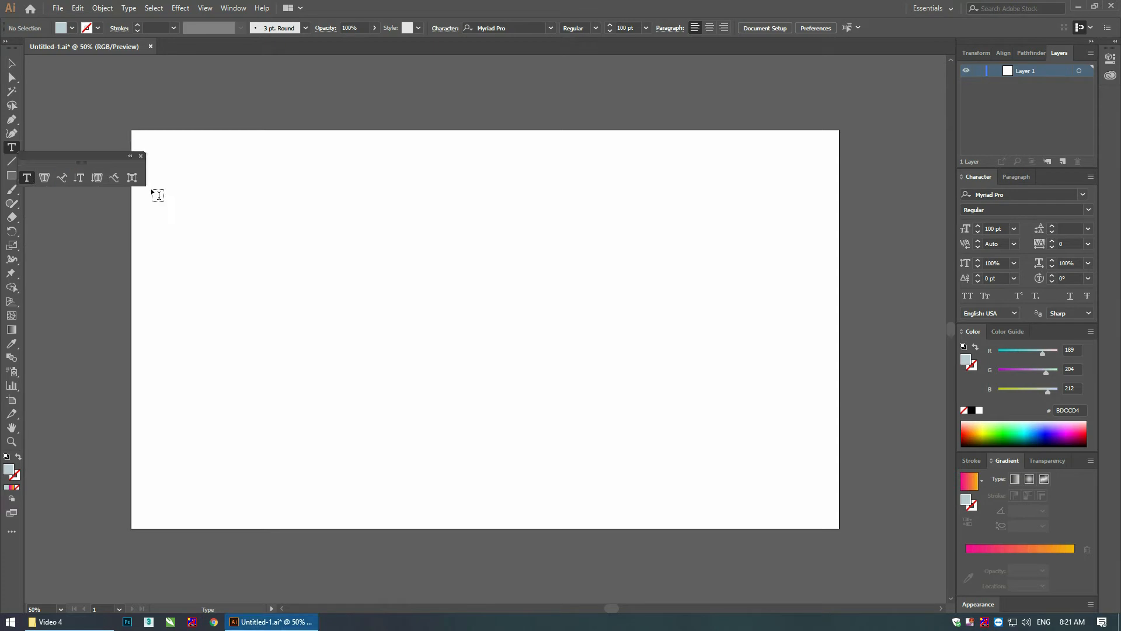
- Move the floating type tools clear of the artboard and set the font for new text to Poppins SemiBold
left_click_drag(101, 159, 143, 81)
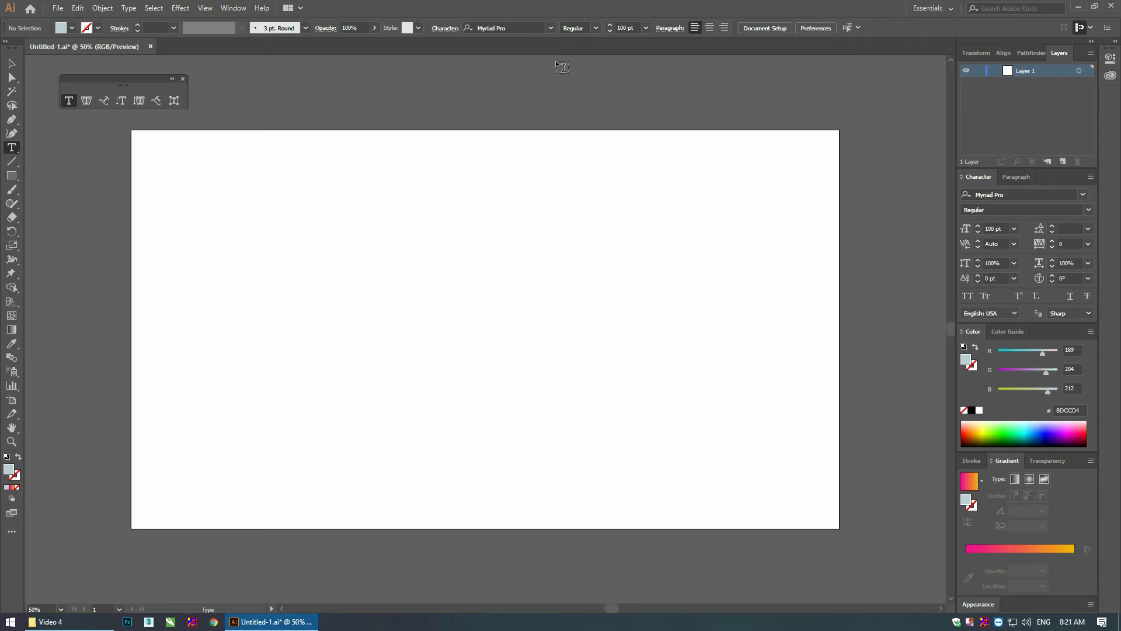
left_click(550, 27)
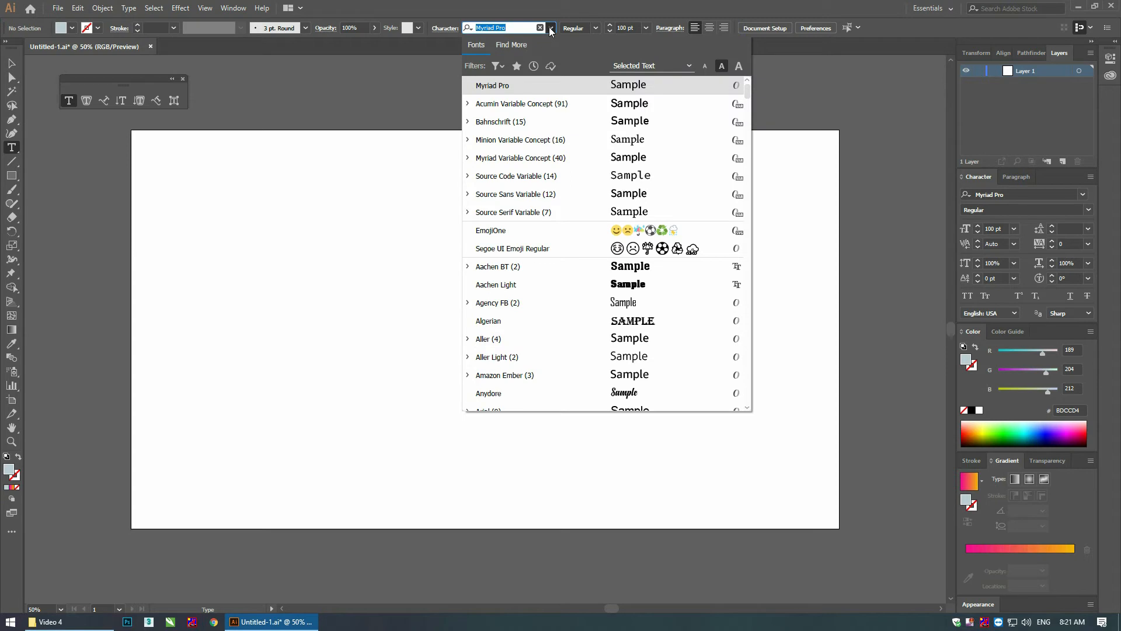
type("pop")
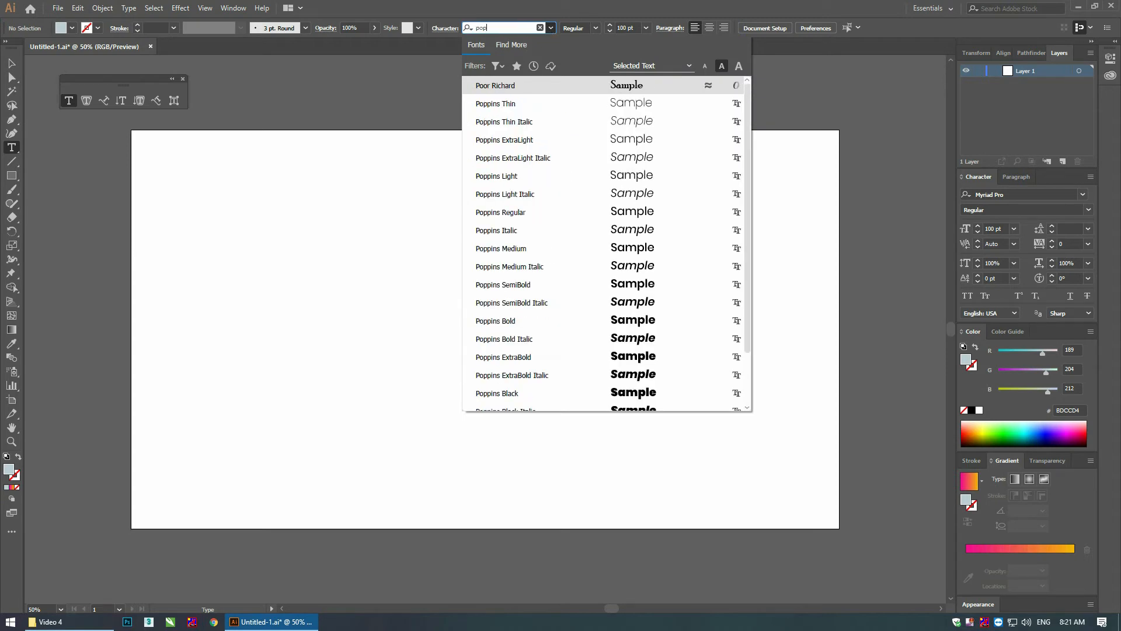
scroll(534, 175, "down", 1)
left_click(534, 82)
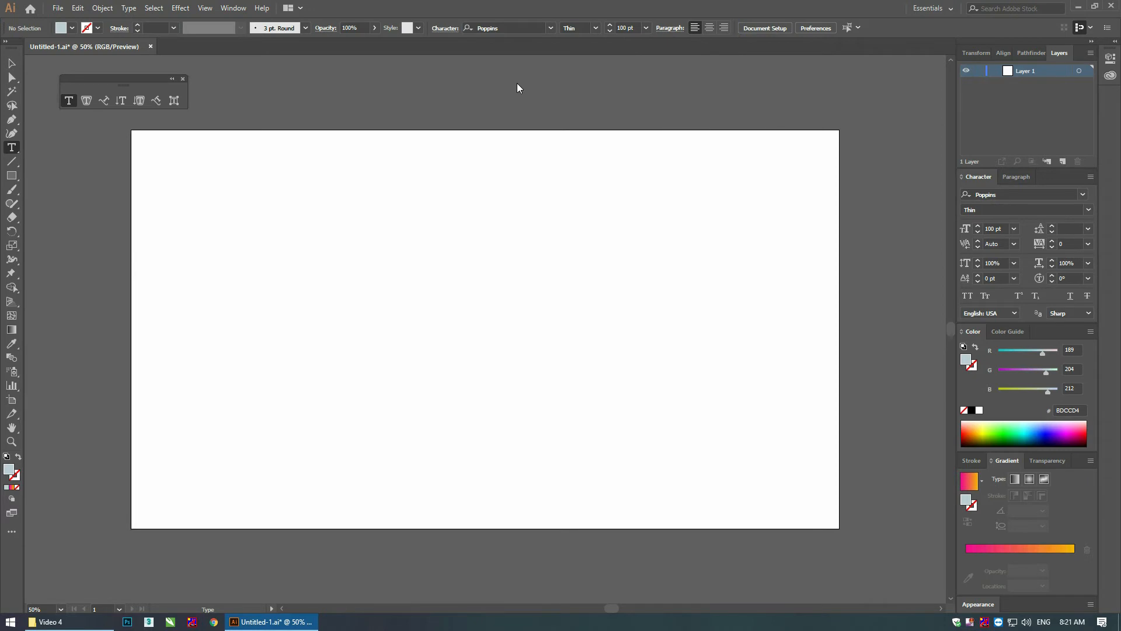
left_click(596, 27)
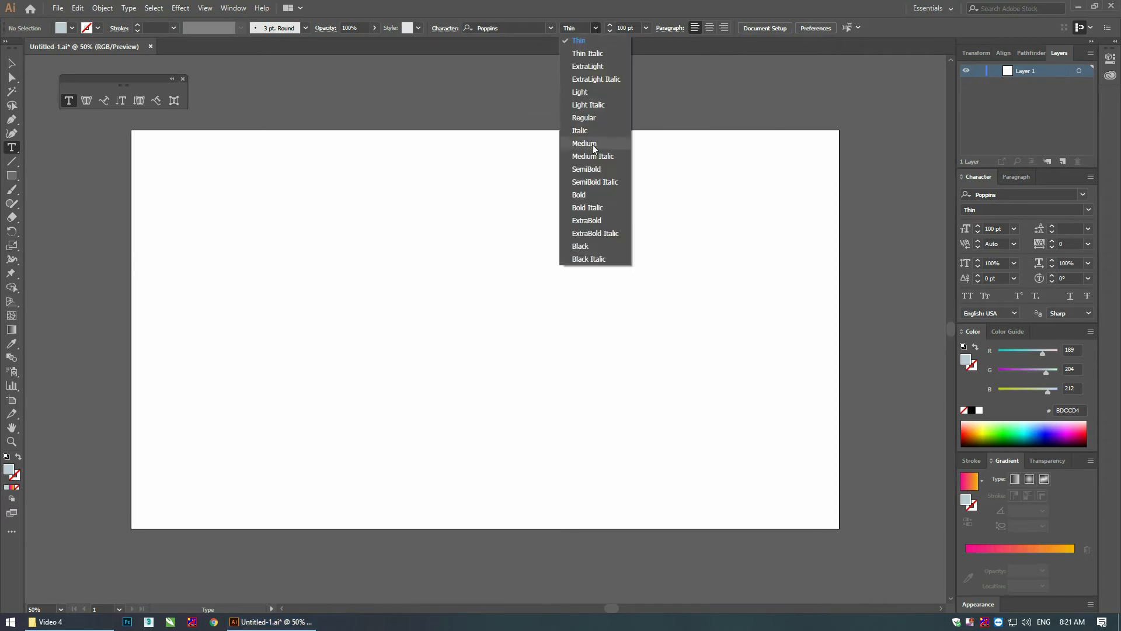
left_click(590, 167)
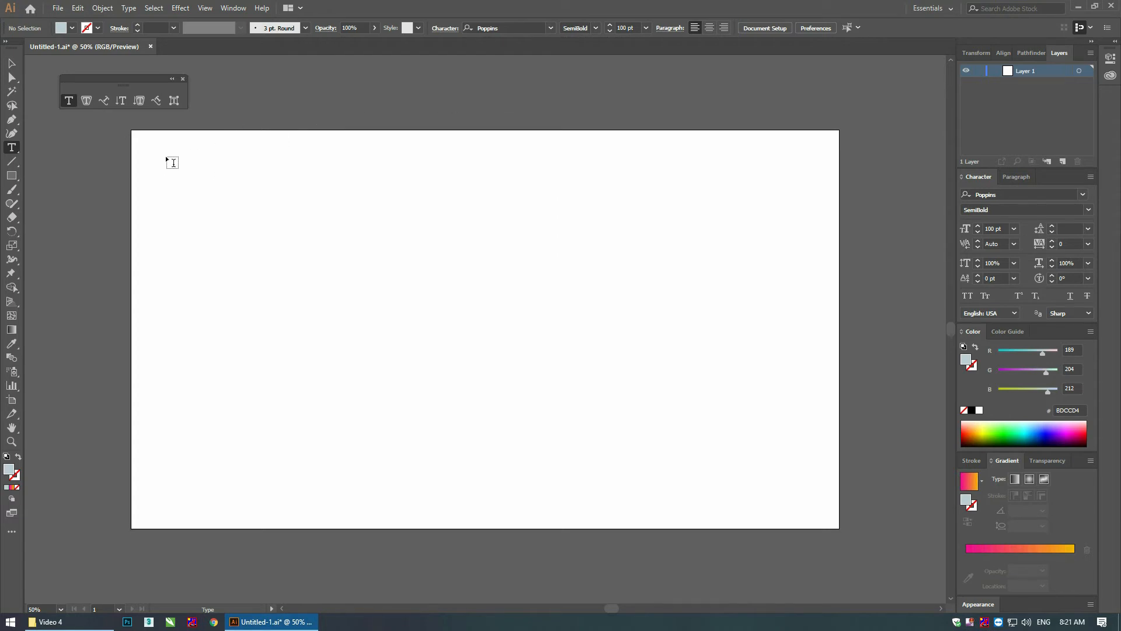
- Add point text reading "BRANDING" and position it just inside the artboard's upper-left corner
left_click(168, 170)
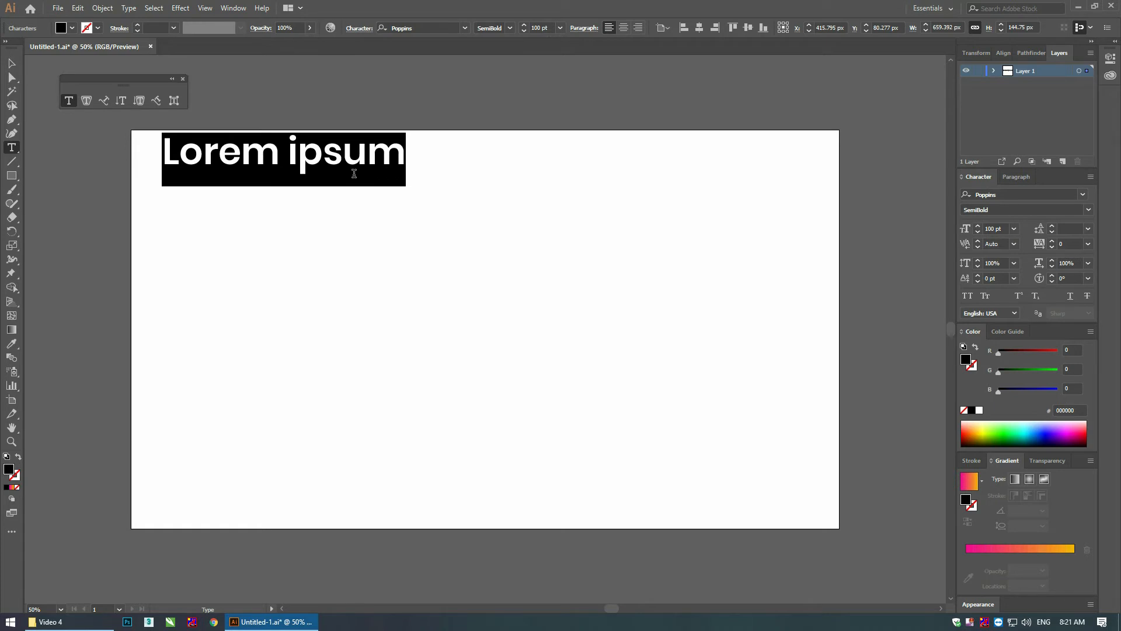
type("Bra")
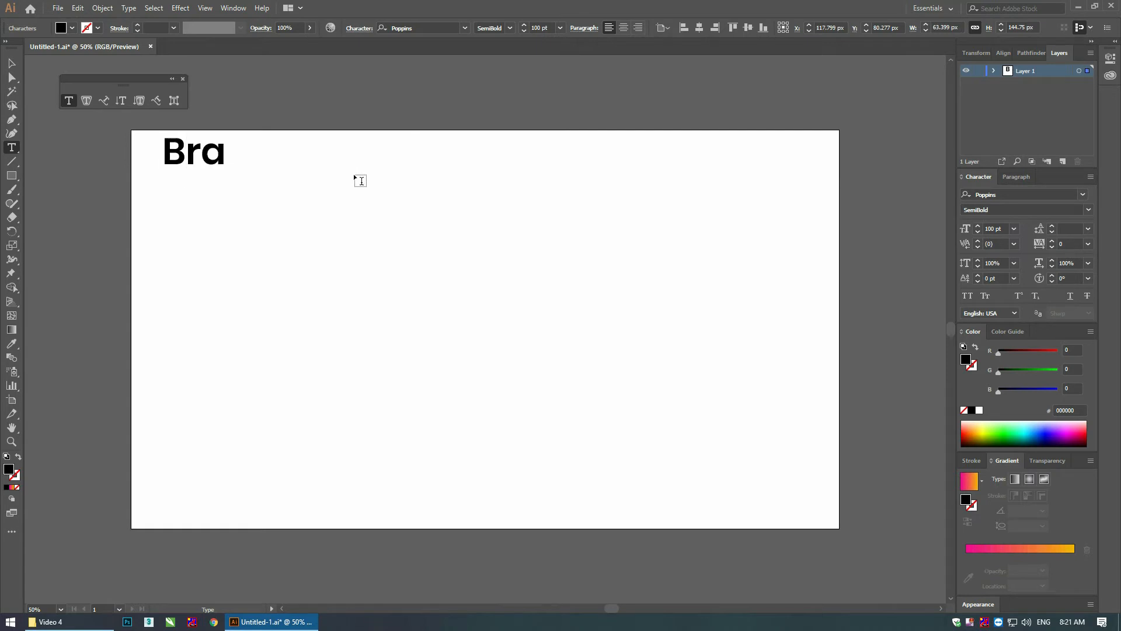
key("BackSpace")
key("BackSpace")
type("RANDING")
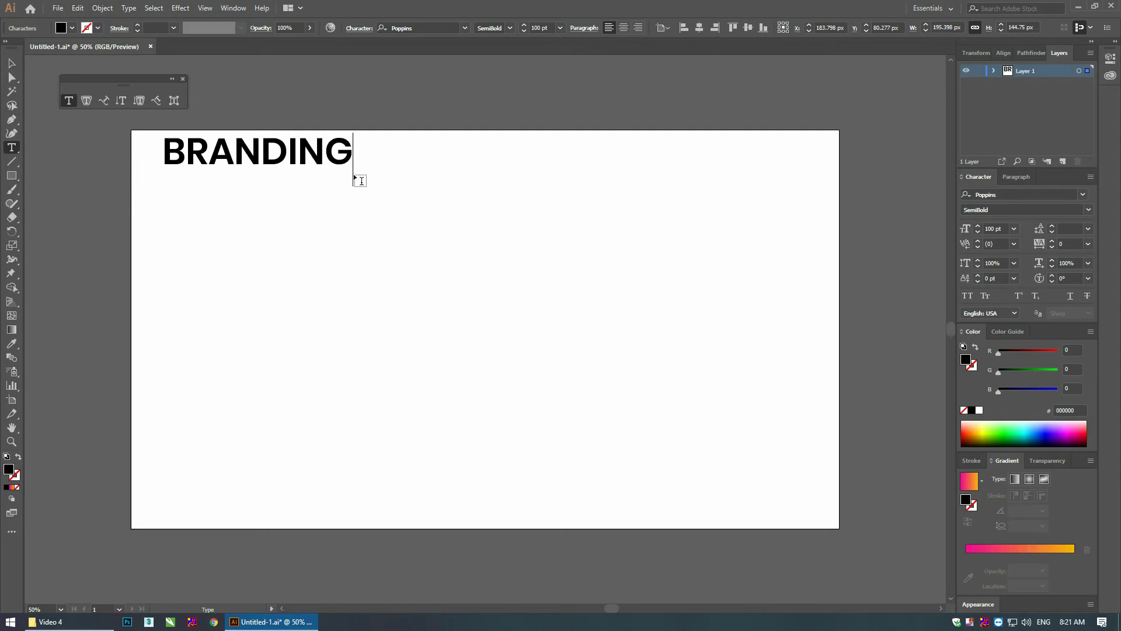
left_click(10, 65)
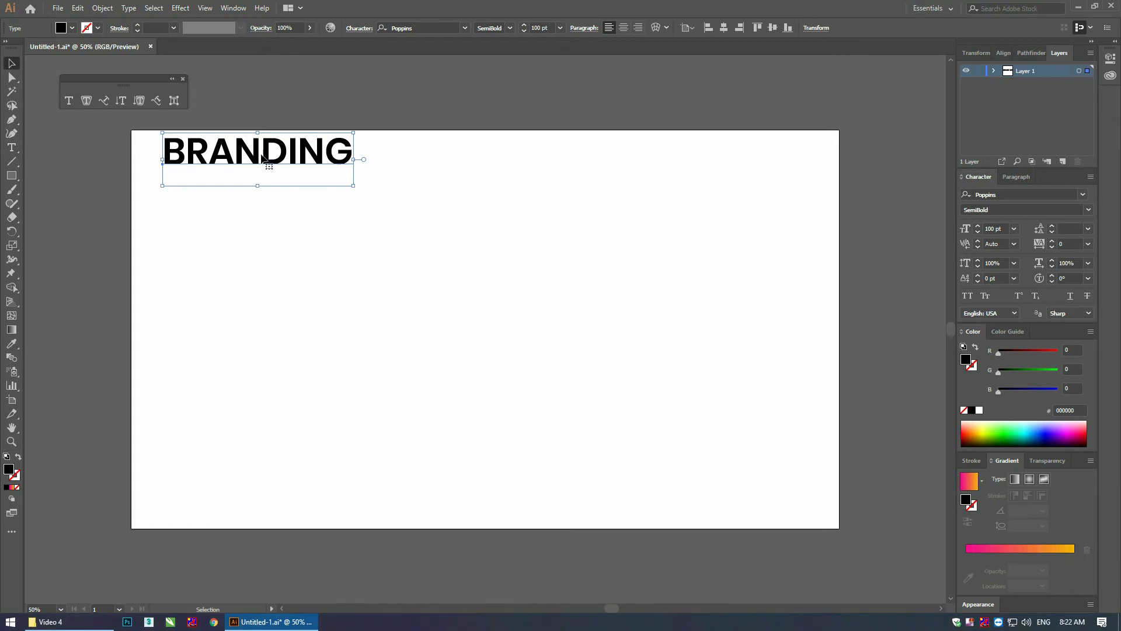
left_click_drag(259, 154, 262, 179)
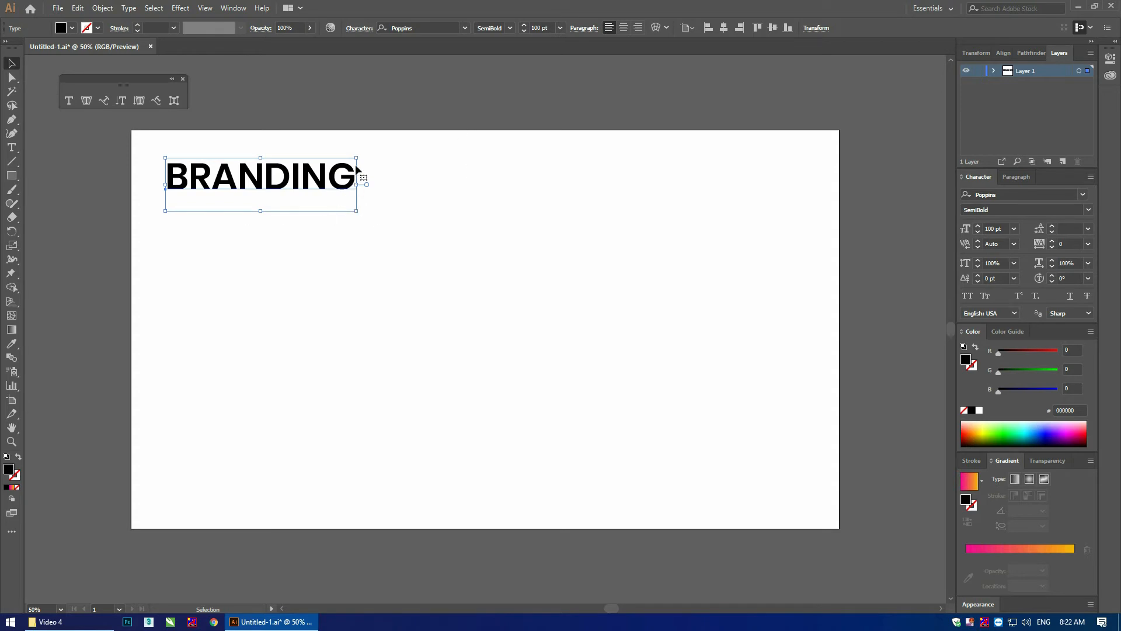
- Try to stretch the BRANDING text by its side and bottom handles, undoing each distortion
left_click_drag(357, 187, 620, 188)
key("ctrl+z")
left_click_drag(258, 217, 480, 241)
key("ctrl+z")
- Scale the BRANDING text up by its corner handle, reset its font size to 100 pt and deselect it
left_click_drag(357, 210, 438, 266)
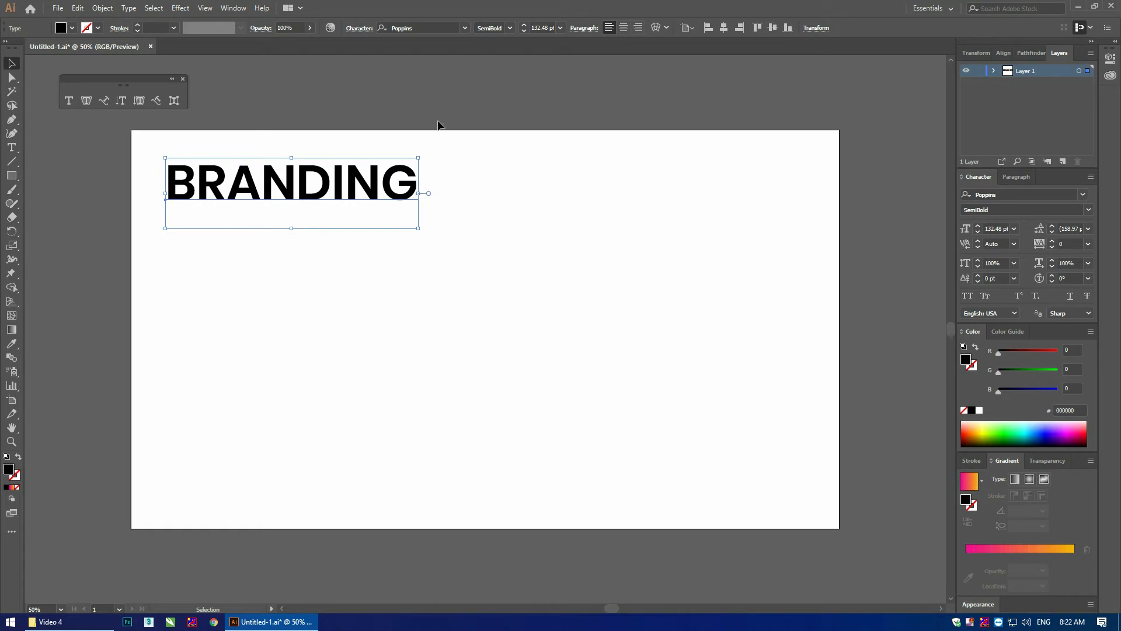
double_click(544, 28)
type("100")
key("Return")
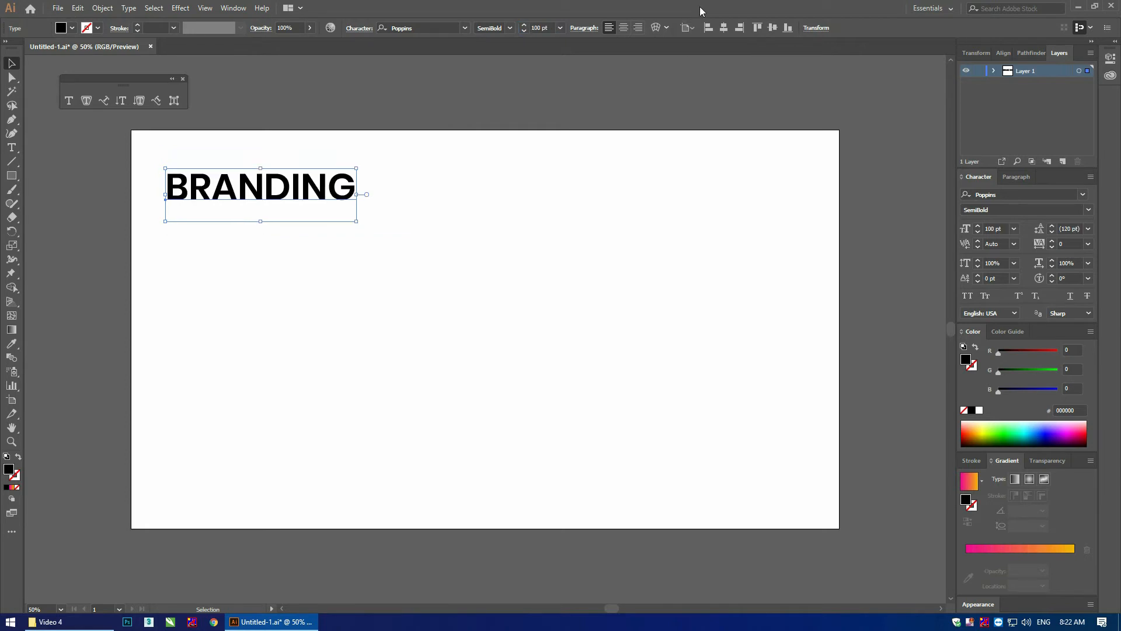
left_click(421, 97)
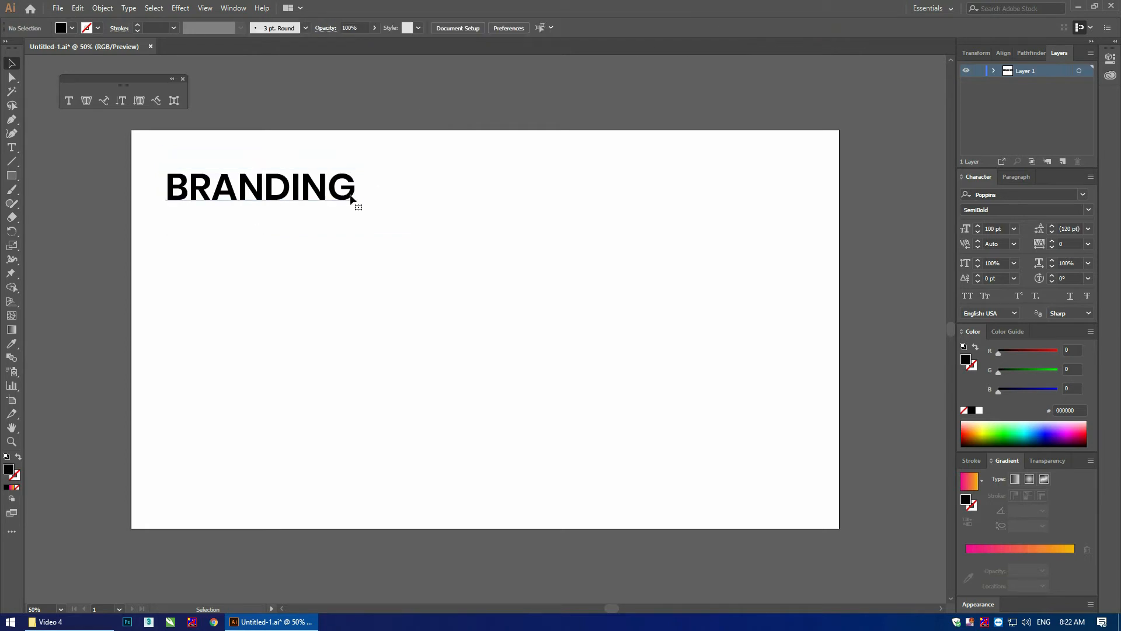
- Centre-align the BRANDING text's paragraph and centre the text horizontally on the artboard
left_click(337, 193)
left_click(623, 28)
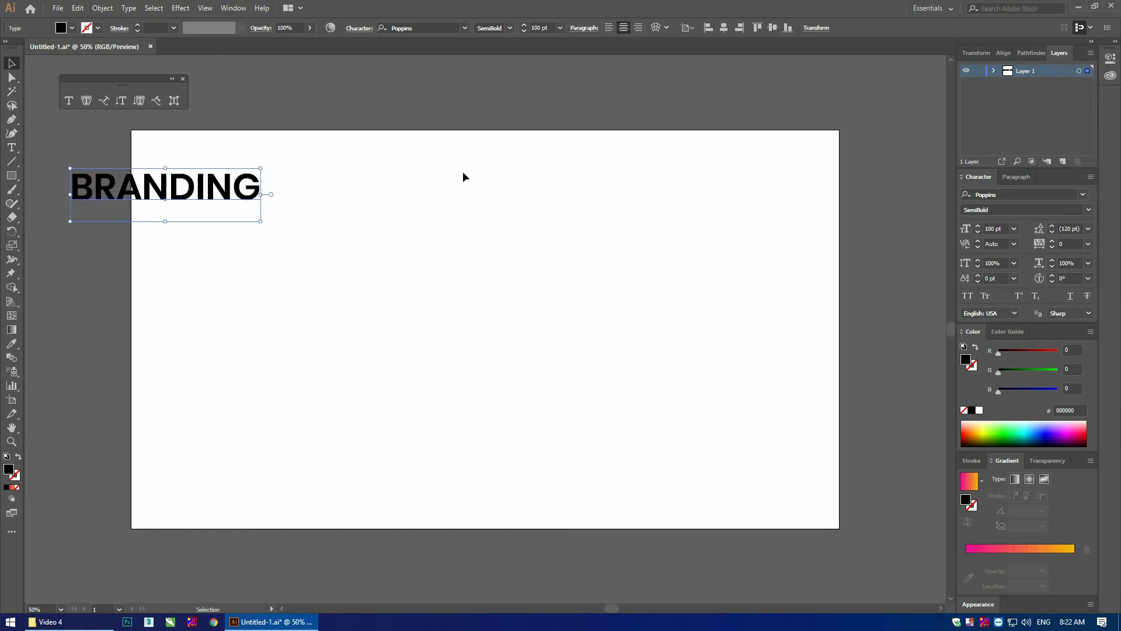
left_click(724, 27)
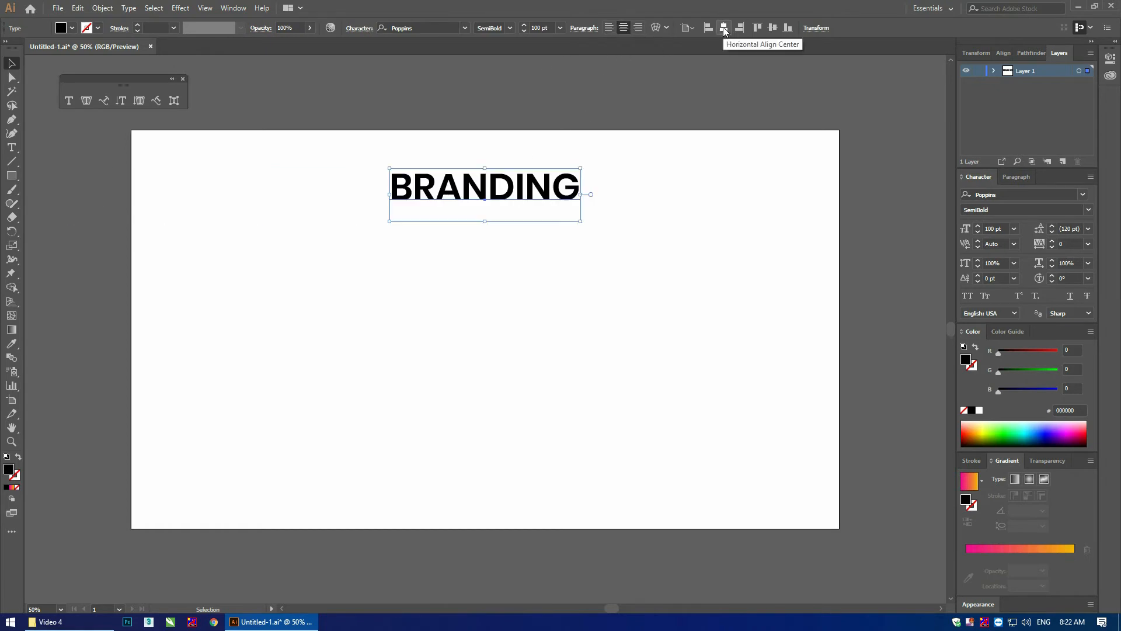
left_click(629, 185)
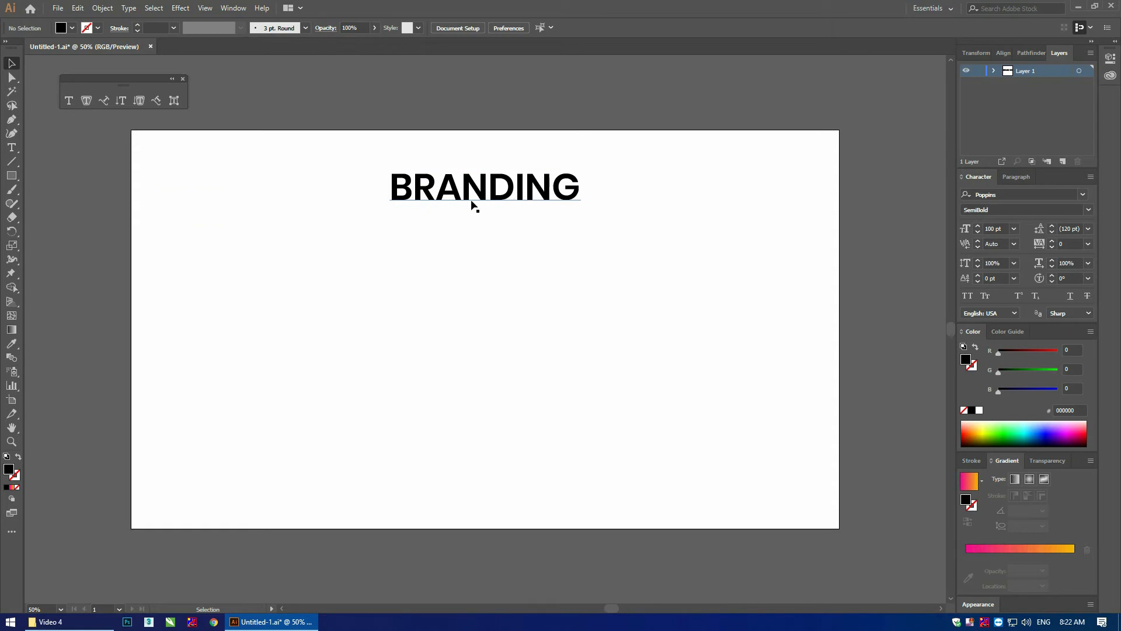
- Try left and right paragraph alignment on BRANDING, set it to left and move the text to the artboard's upper-left corner
left_click(501, 206)
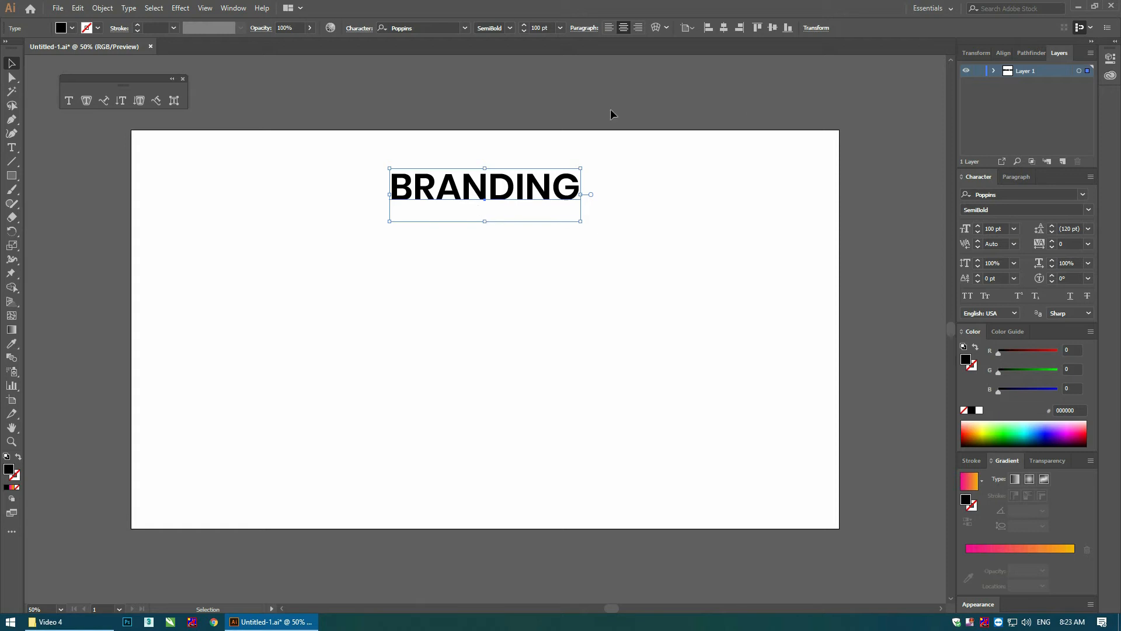
left_click(609, 28)
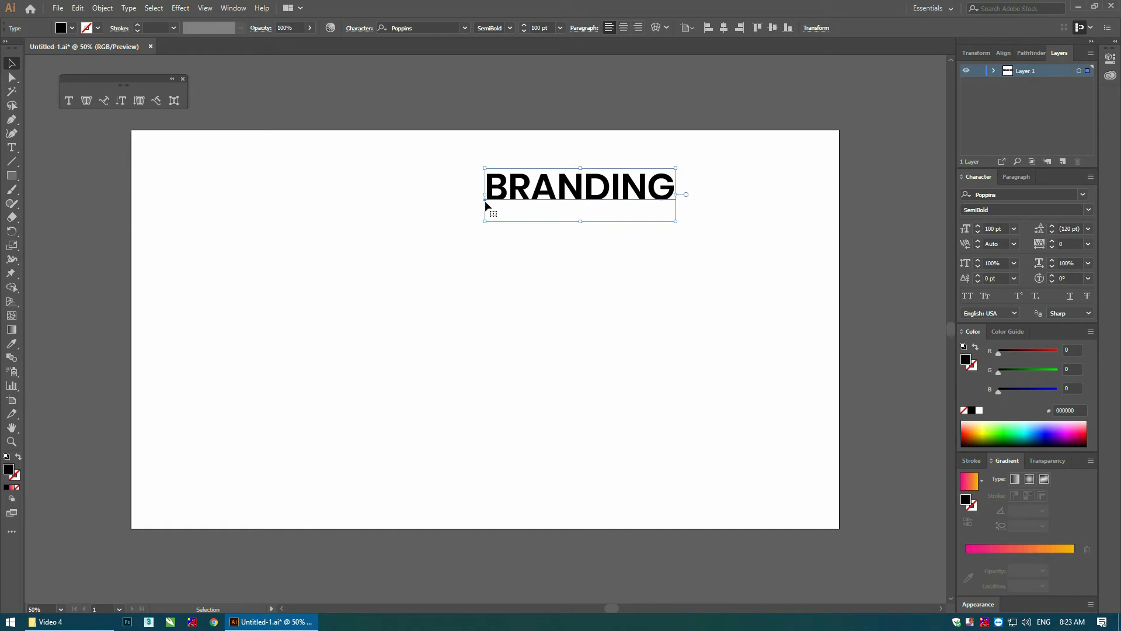
left_click(638, 28)
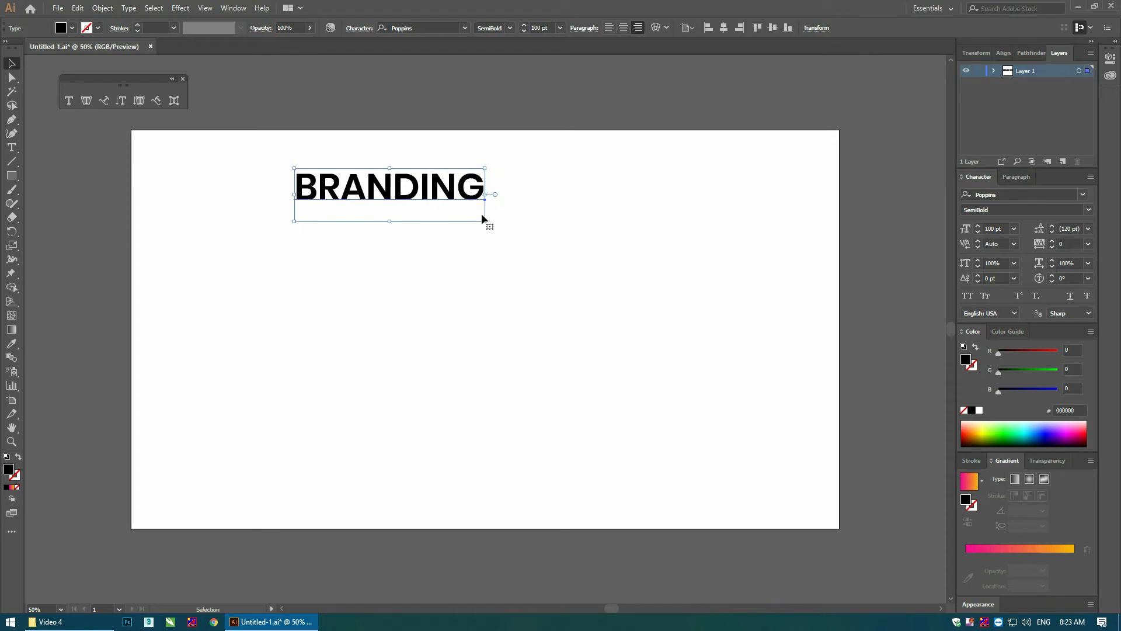
left_click(607, 28)
left_click_drag(539, 197, 227, 183)
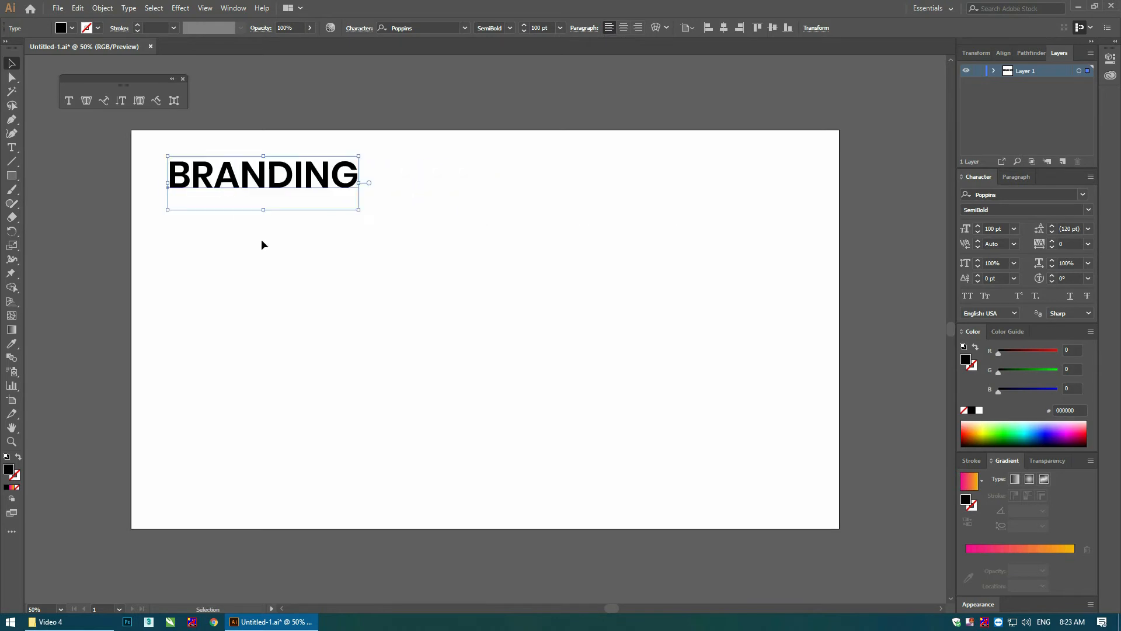
left_click(431, 93)
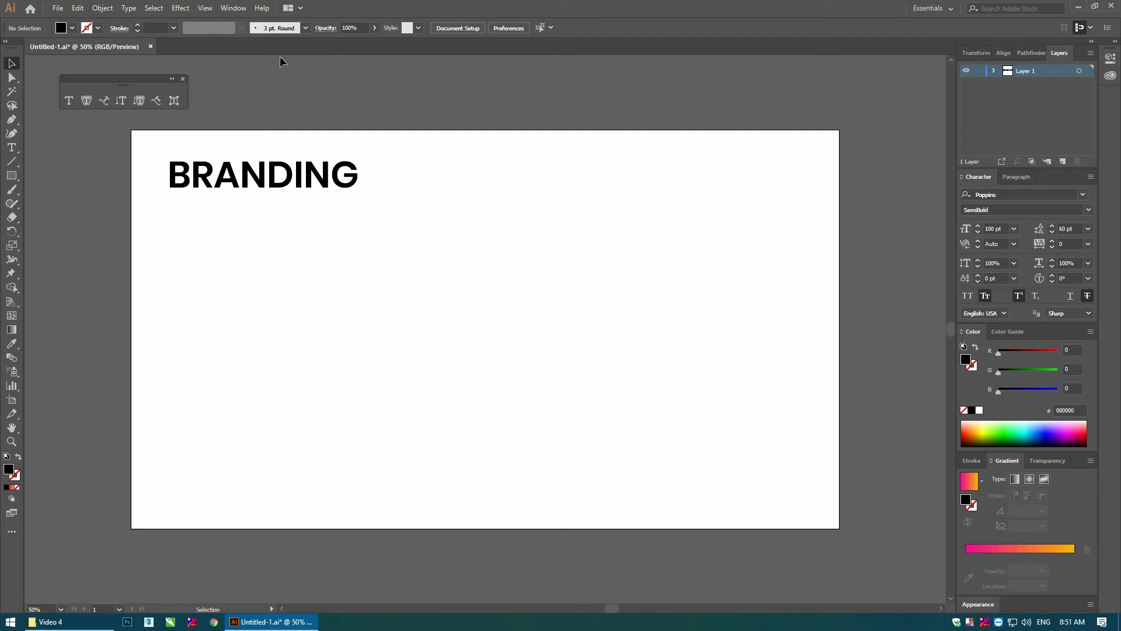
- Undock the Character panel and float it over the upper-right area of the artboard
left_click(233, 9)
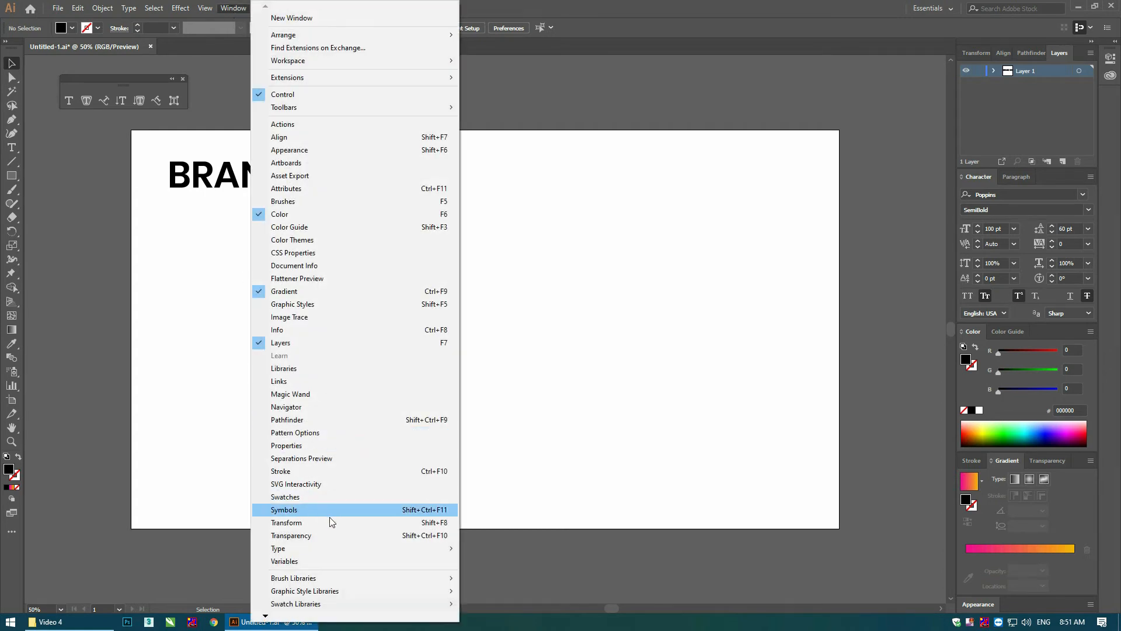
mouse_move(369, 545)
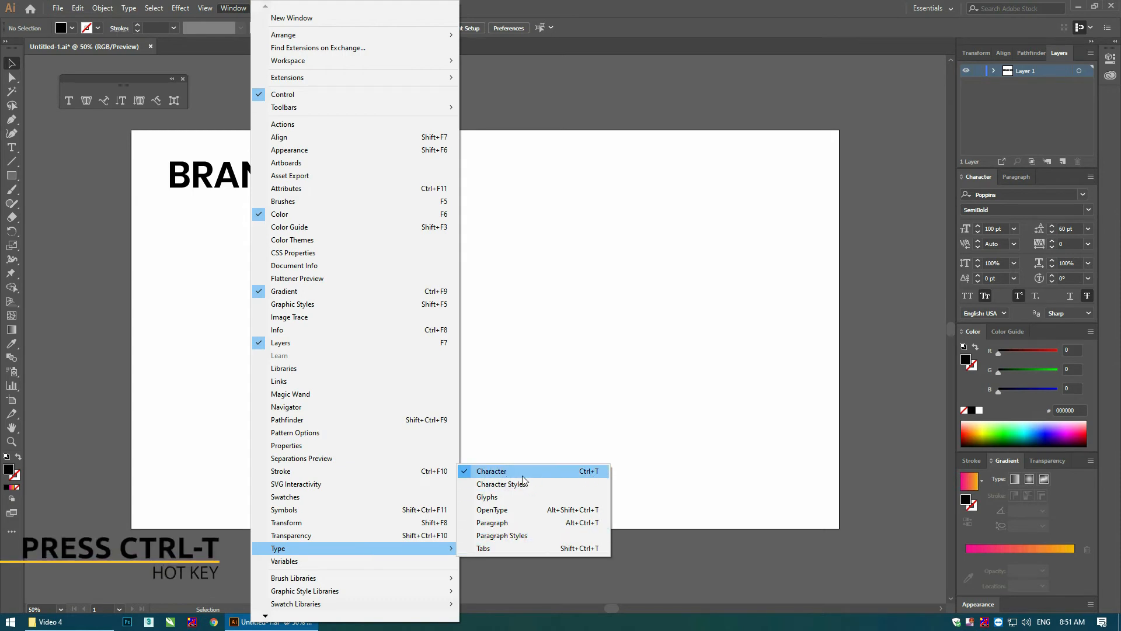
left_click(672, 266)
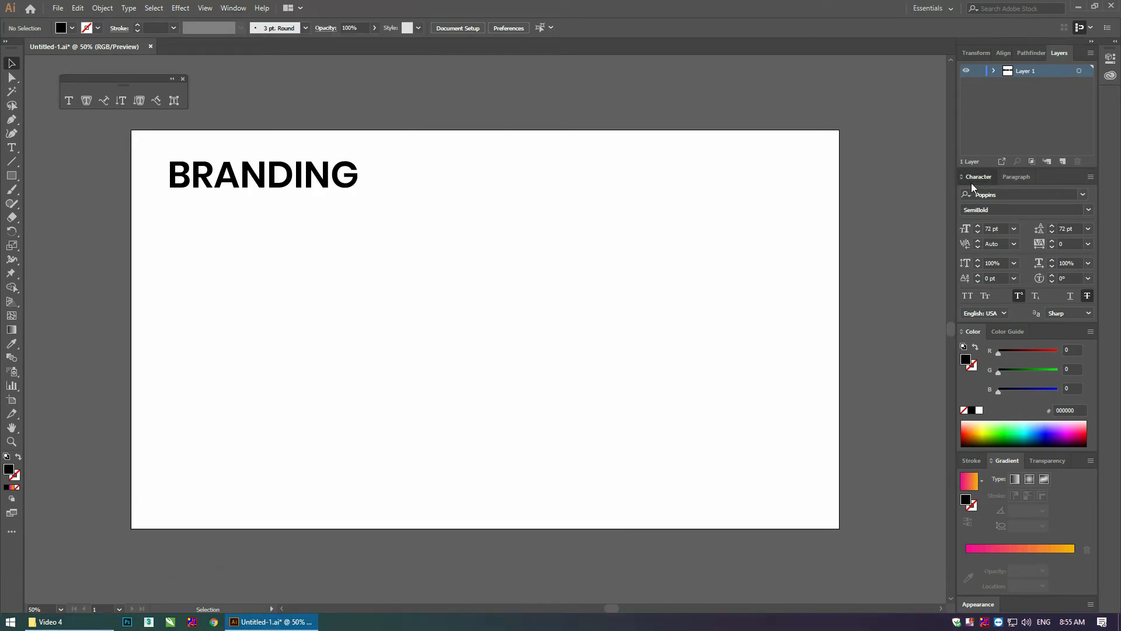
left_click_drag(980, 177, 699, 169)
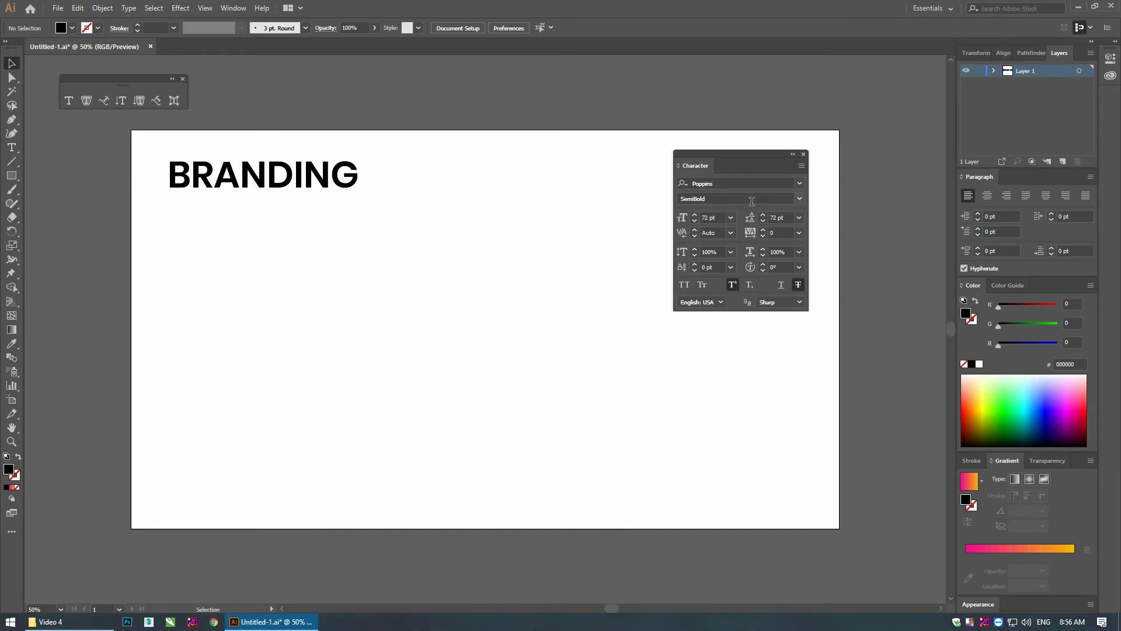
left_click_drag(748, 159, 768, 150)
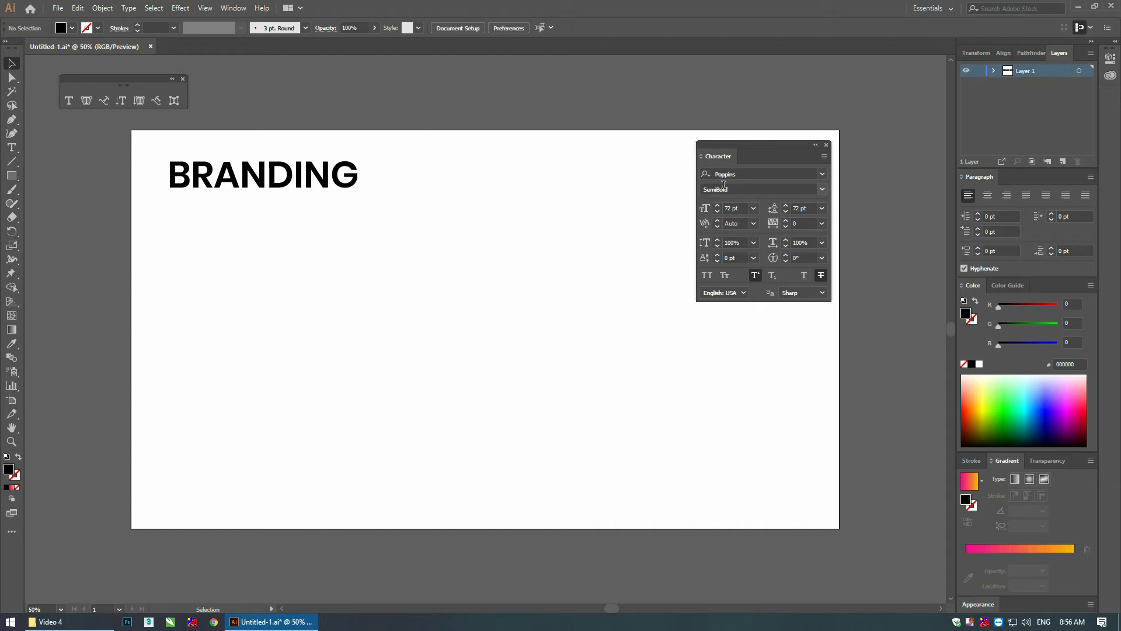
- Change the BRANDING text's font to Helvetica Bold, browsing the Helvetica variants and the available styles
left_click(358, 178)
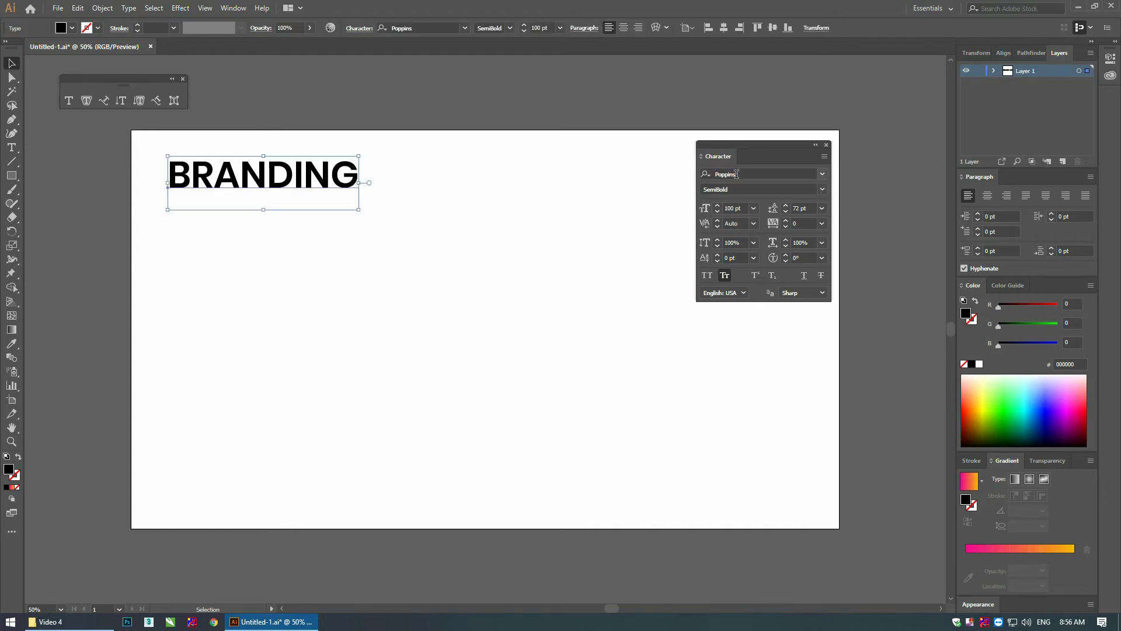
left_click(823, 174)
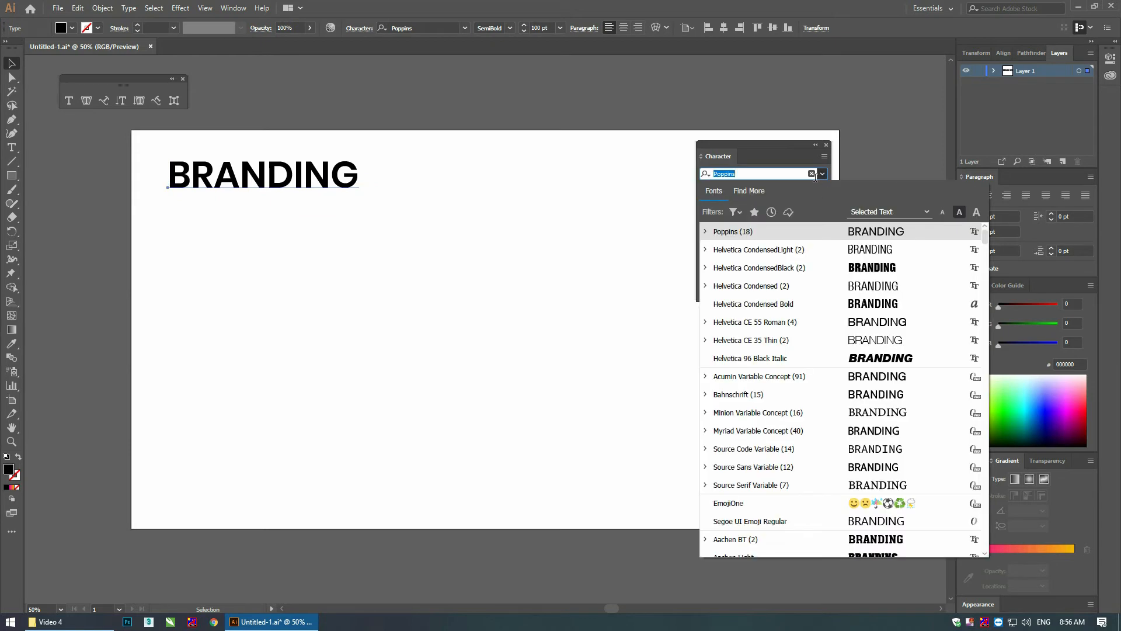
left_click(759, 251)
scroll(756, 176, "up", 4)
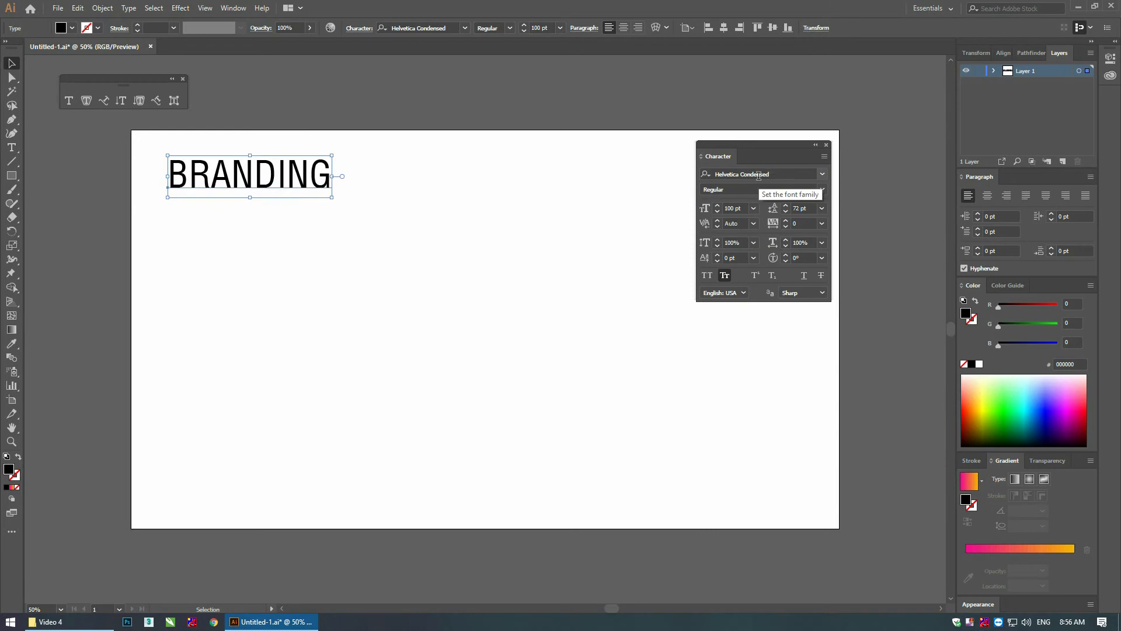
scroll(759, 175, "down", 4)
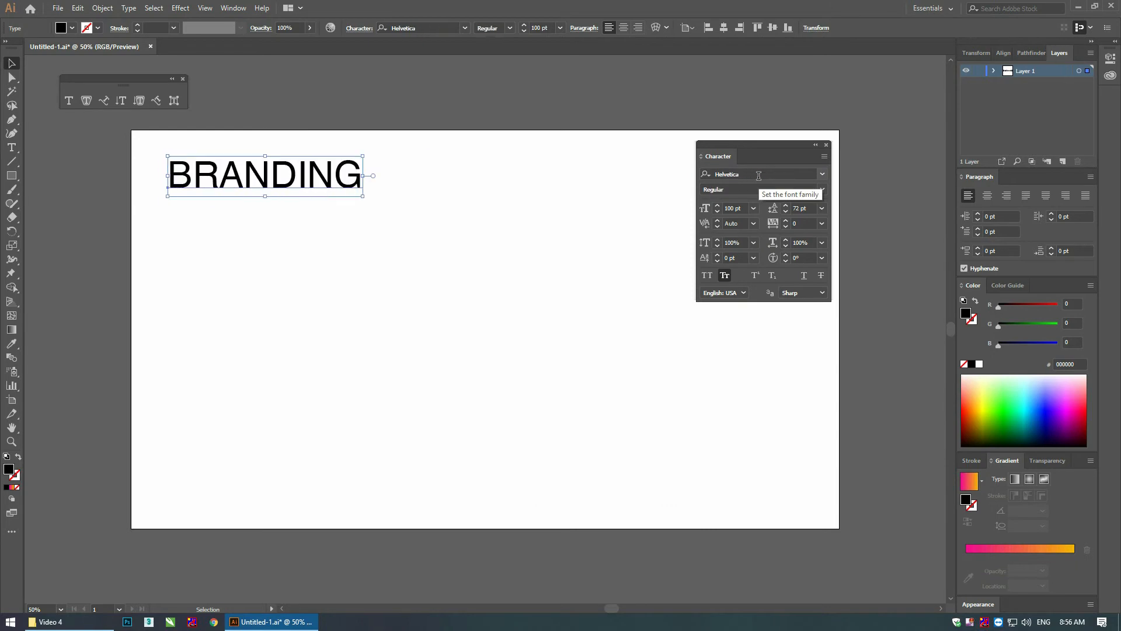
scroll(759, 176, "down", 1)
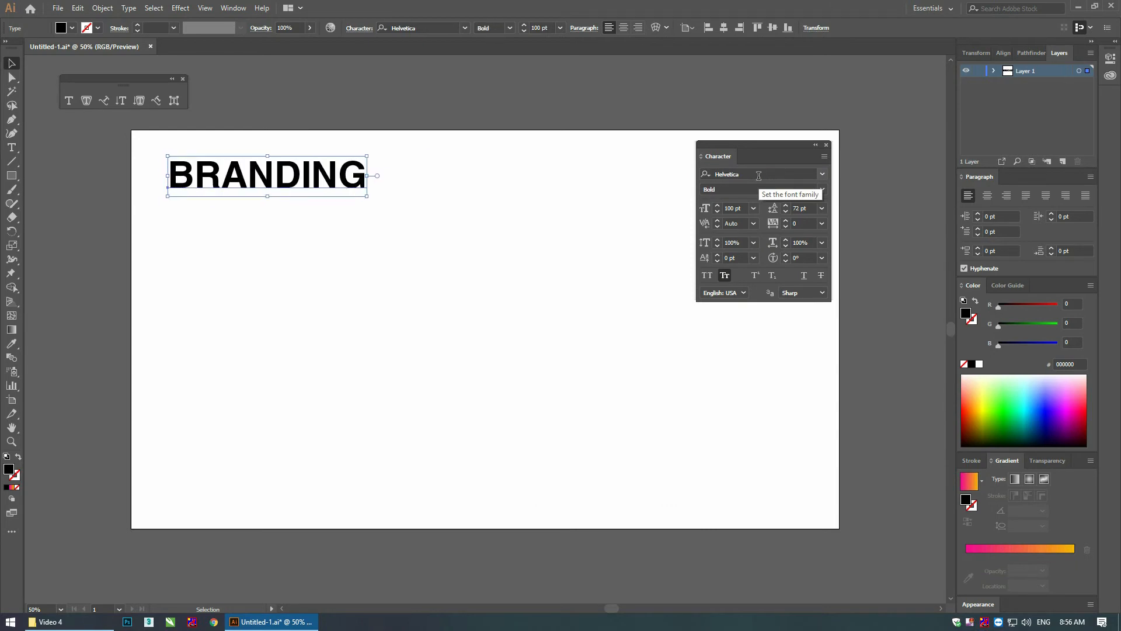
left_click(822, 191)
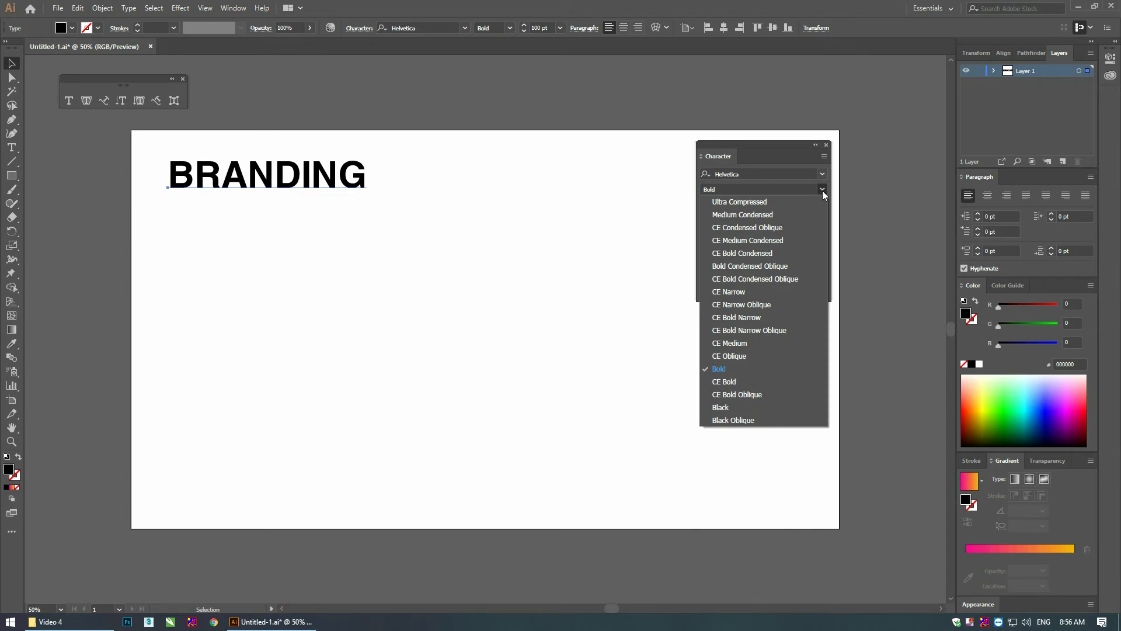
left_click(822, 191)
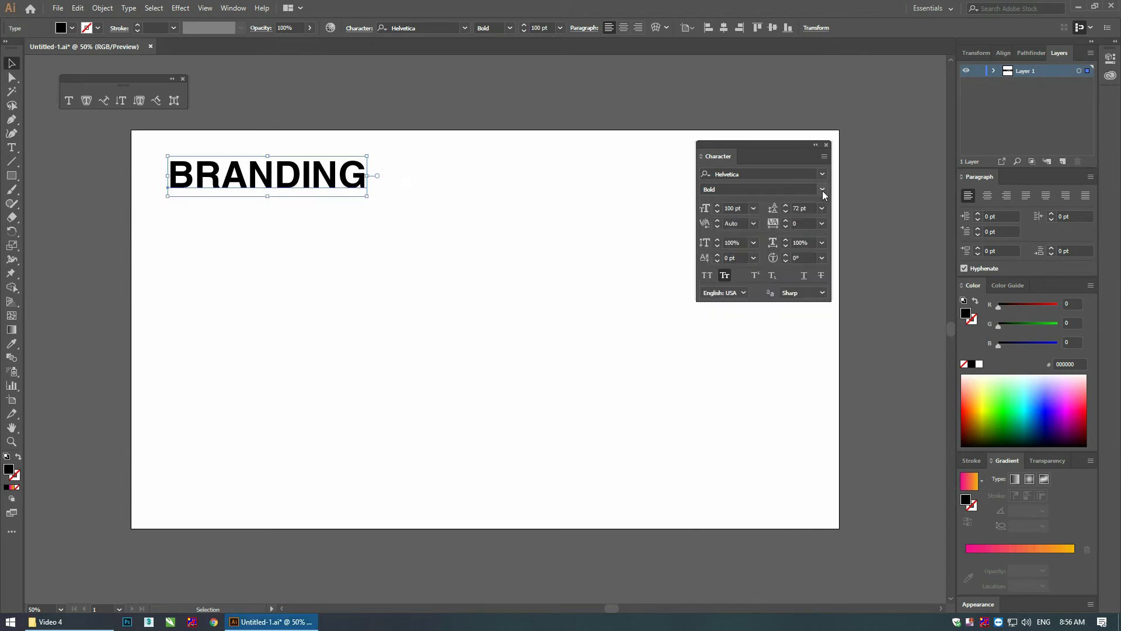
- Select the whole word BRANDING and preview the available font styles and font sizes on it without applying any
double_click(352, 188)
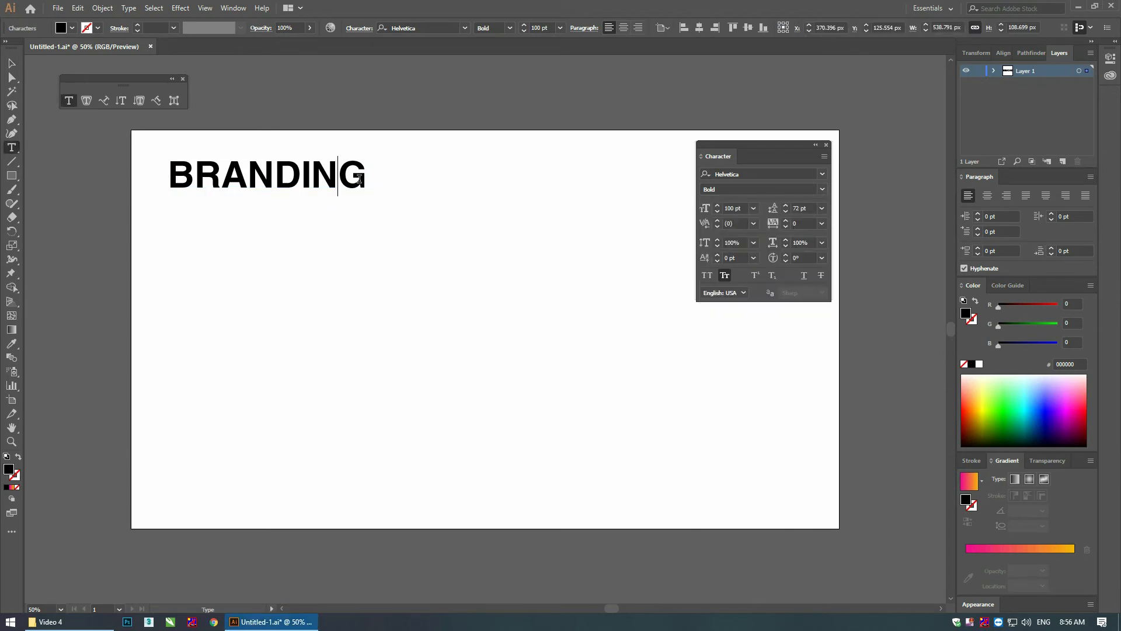
left_click(366, 180)
double_click(349, 175)
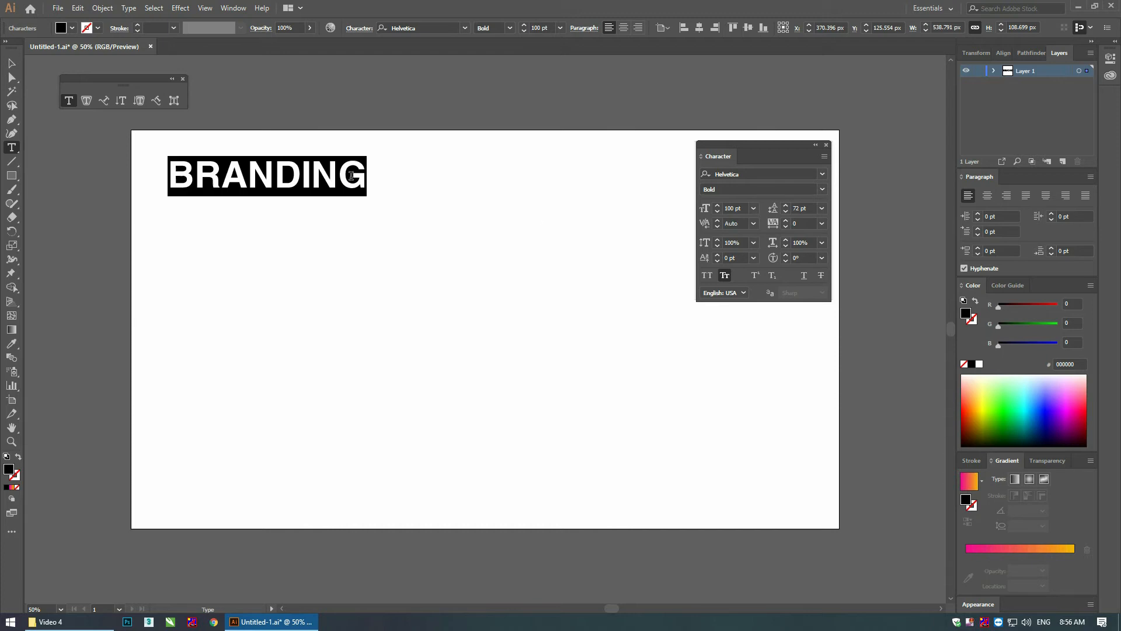
left_click(822, 188)
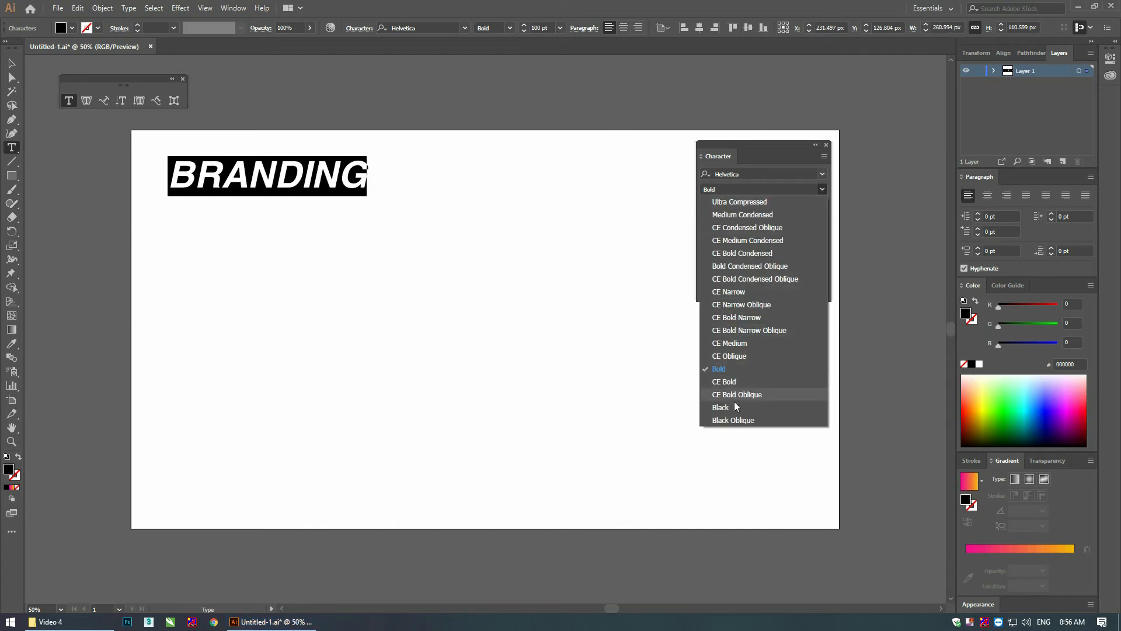
left_click(771, 184)
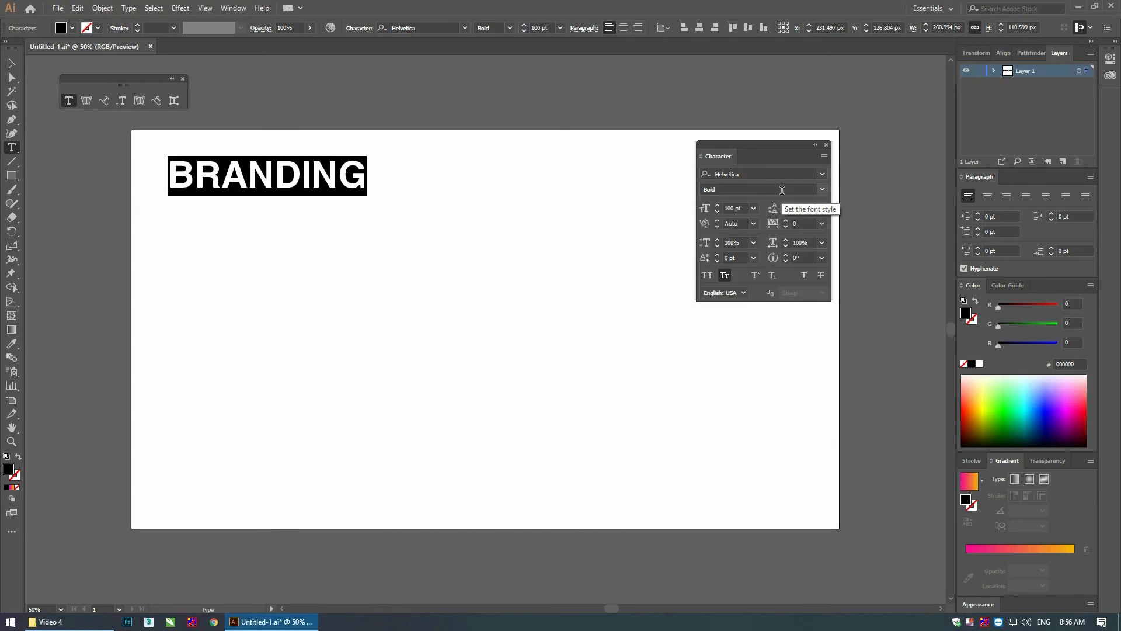
left_click(753, 208)
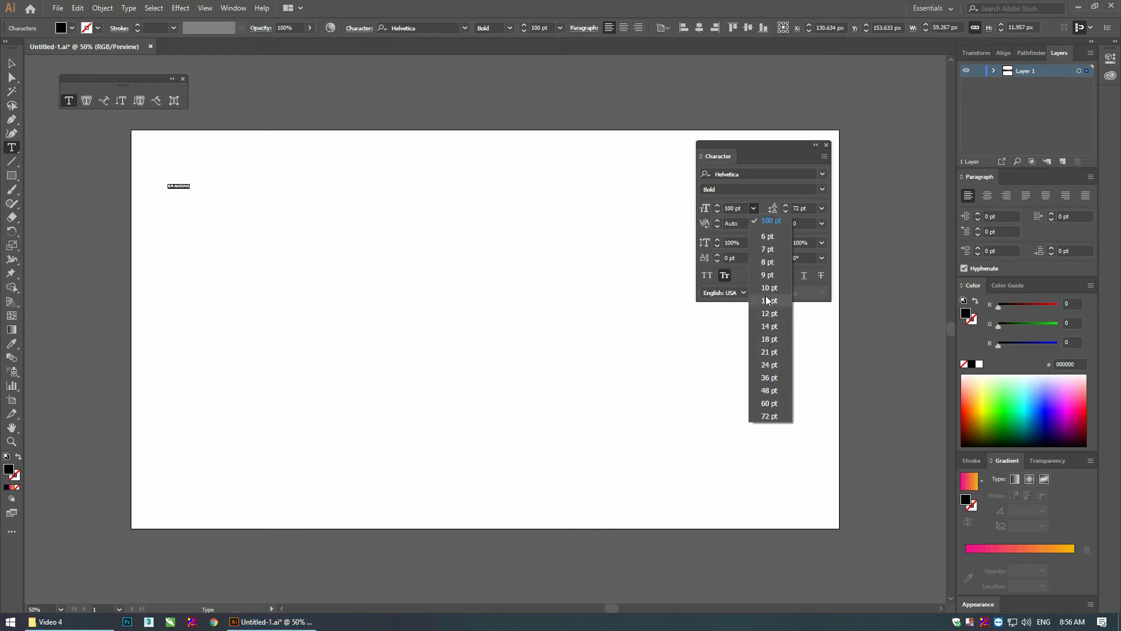
left_click(754, 197)
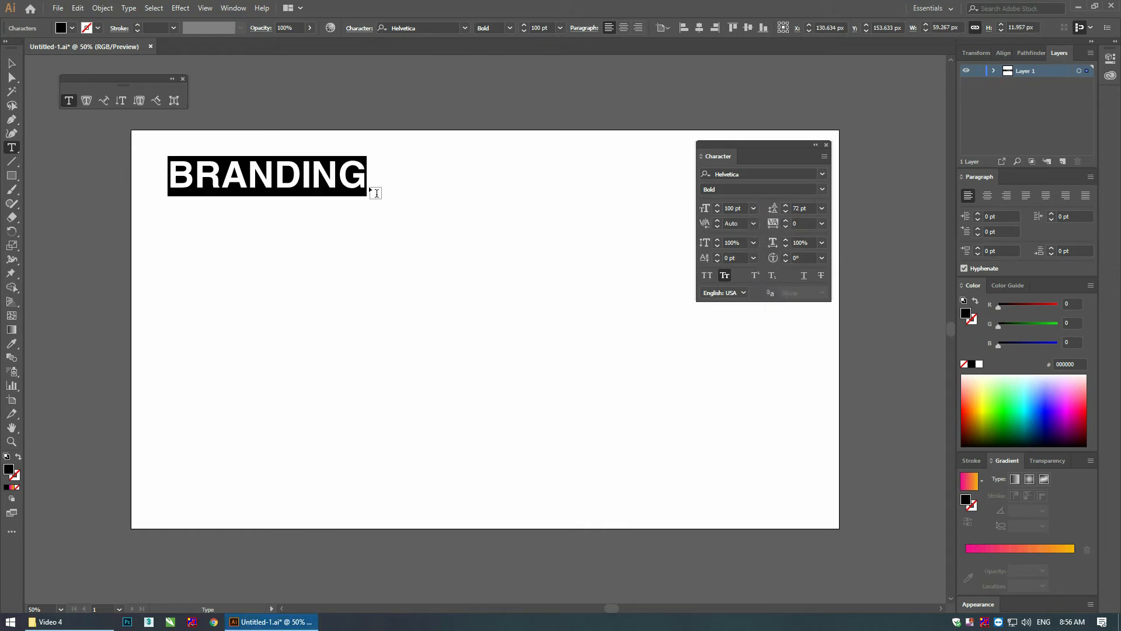
- Add a second line reading "The most popular brand" below BRANDING, with Small Caps turned off for it
key("Right")
key("Return")
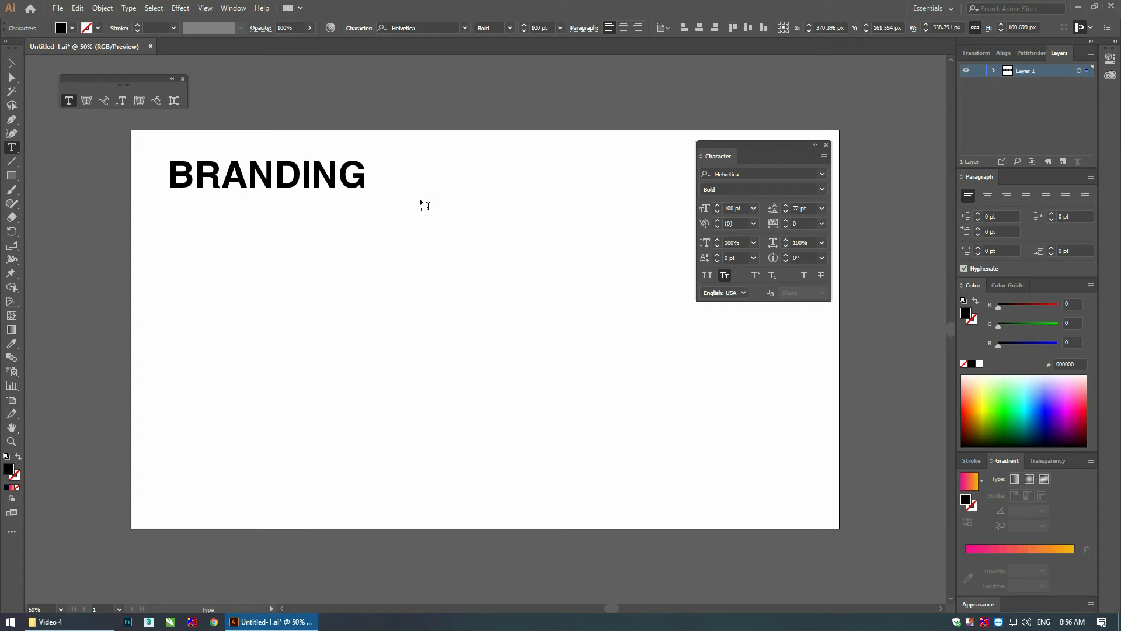
left_click(724, 276)
type("the")
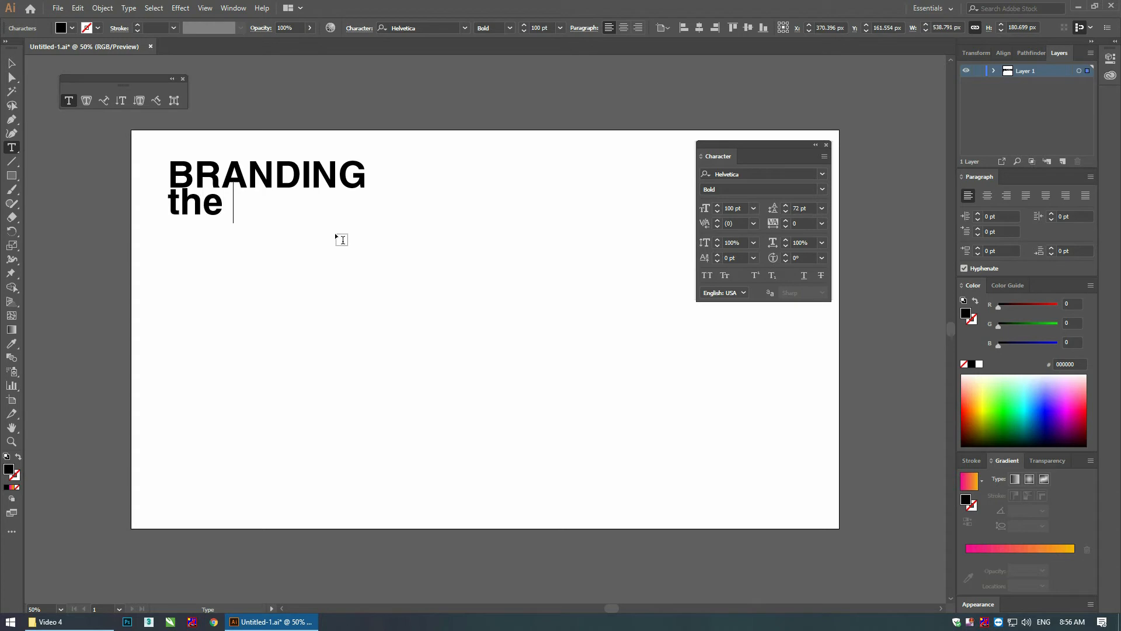
key("BackSpace")
key("BackSpace")
key("BackSpace")
key("BackSpace")
type("The most ")
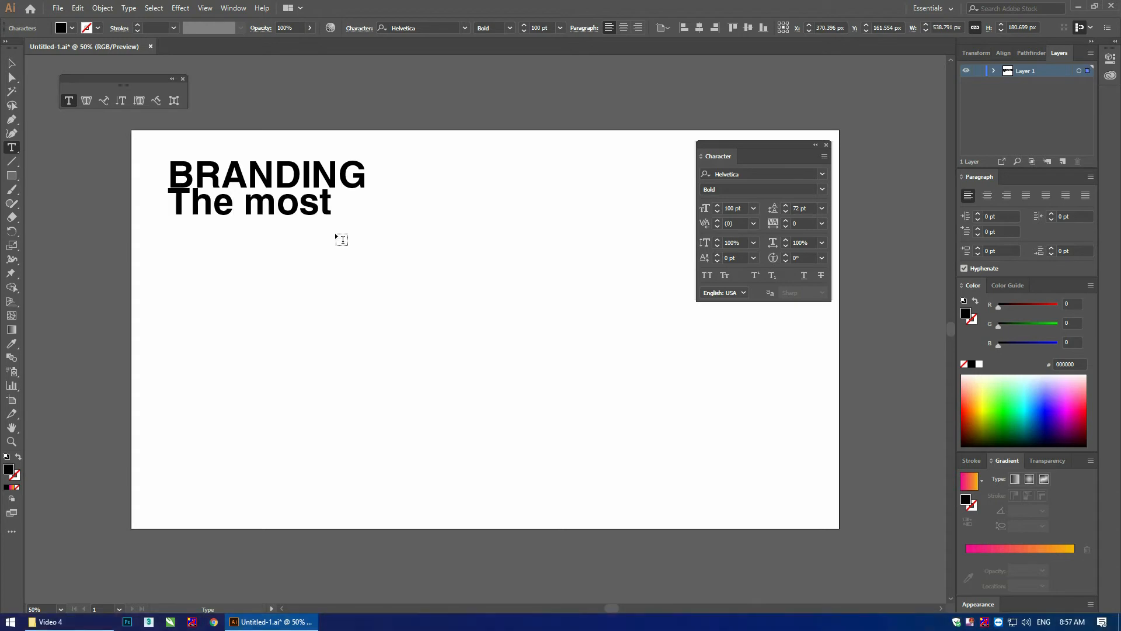
type("popular brand")
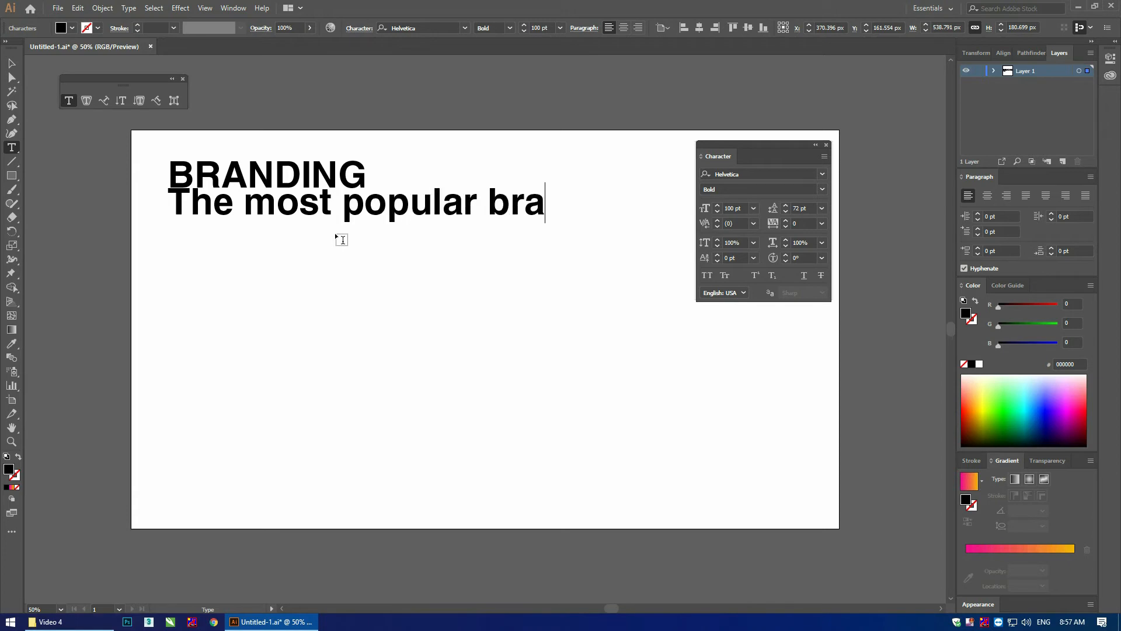
- Change the font of the line "The most popular brand" to Helvetica Neue CE 25 Ultra Light, stepping through the Helvetica variants
left_click_drag(170, 202, 591, 212)
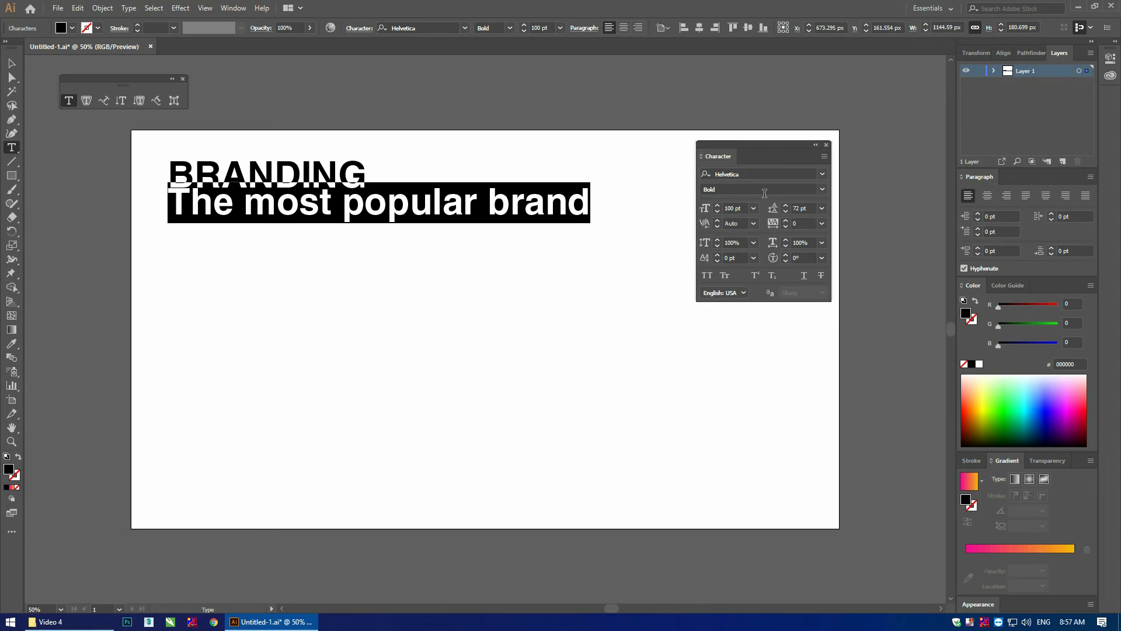
left_click(822, 174)
left_click(769, 173)
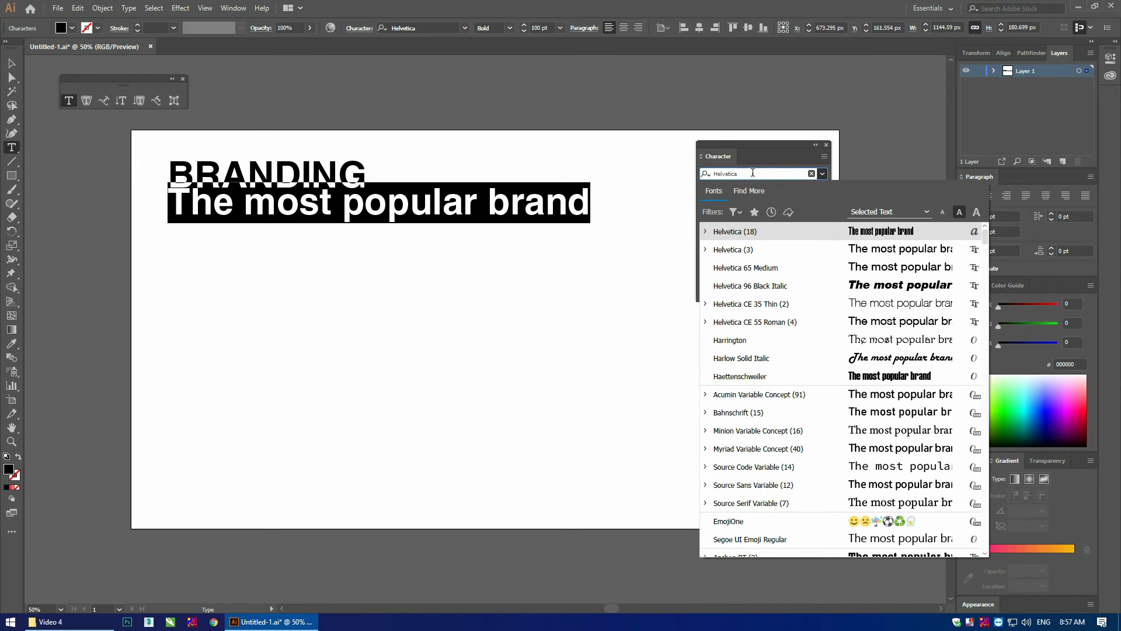
left_click(823, 174)
left_click(769, 175)
key("Down")
key("Down")
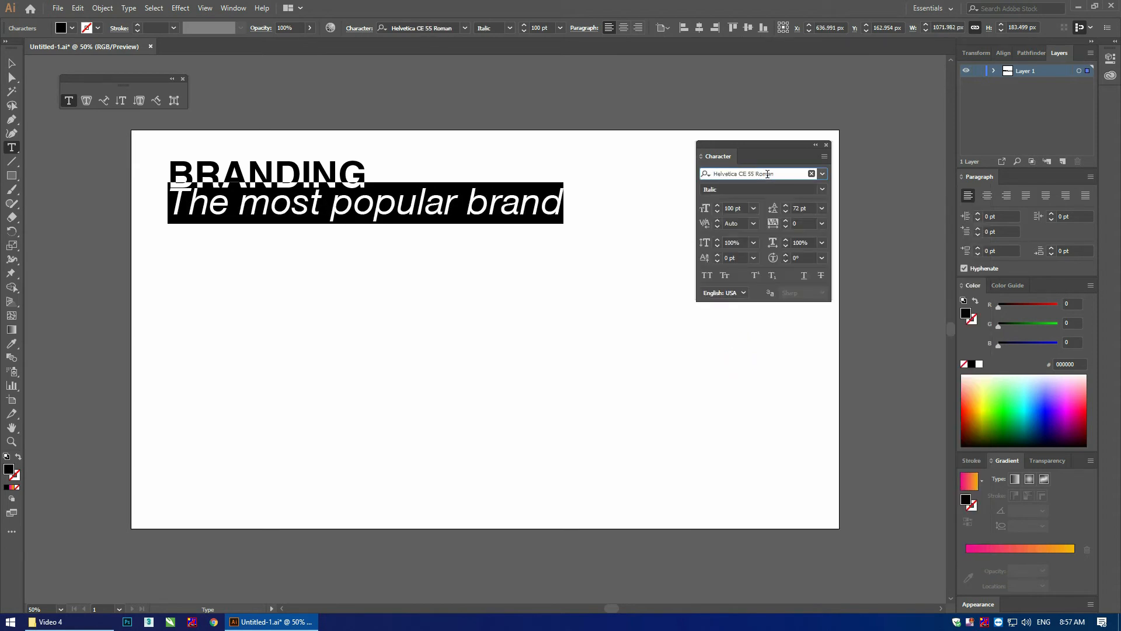
key("Down")
key("Down")
key("Down")
key("Down")
key("Down")
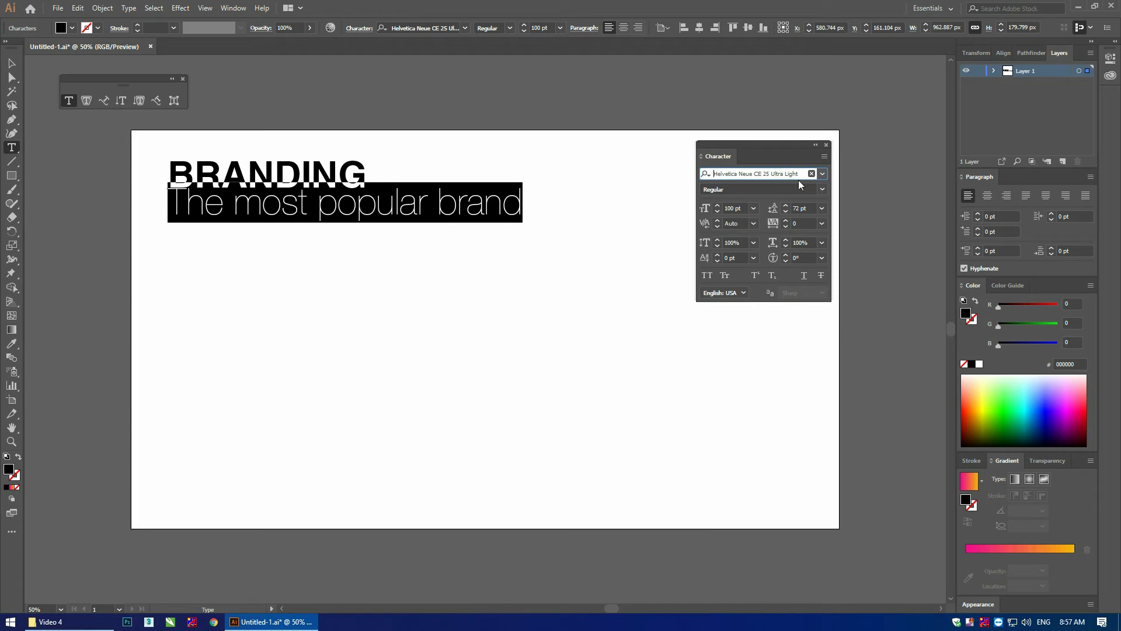
- Set the font size of "The most popular brand" to 72 pt and leave text editing with the whole text object selected
left_click(753, 208)
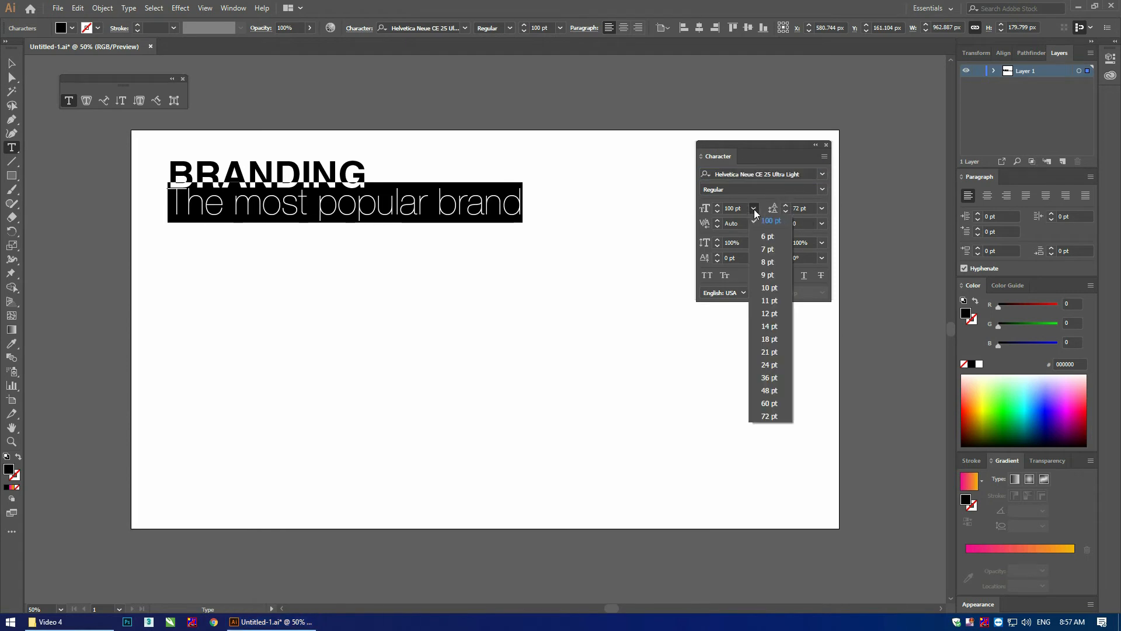
left_click(770, 416)
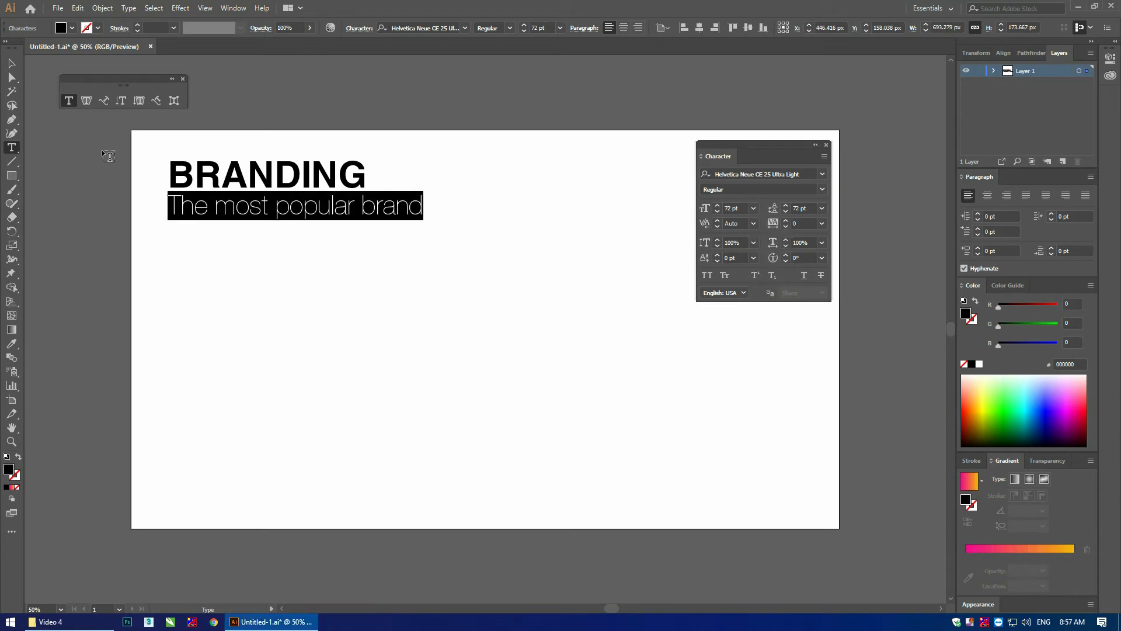
left_click(10, 64)
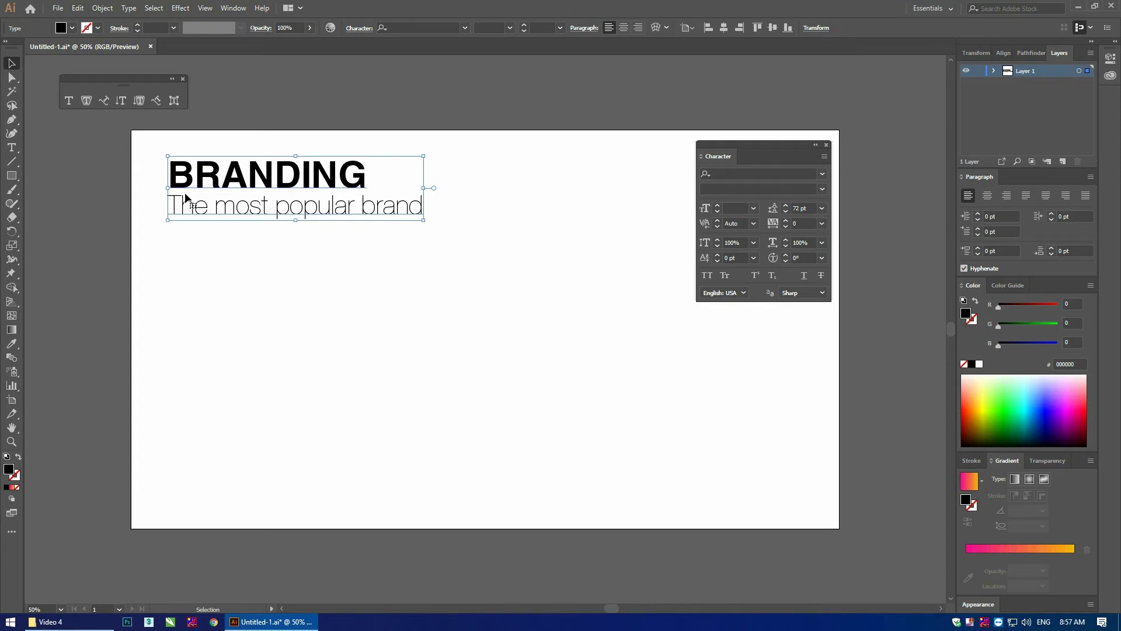
- Try Auto and 60 pt leading on the two-line BRANDING text, and preview the other leading values
left_click(823, 209)
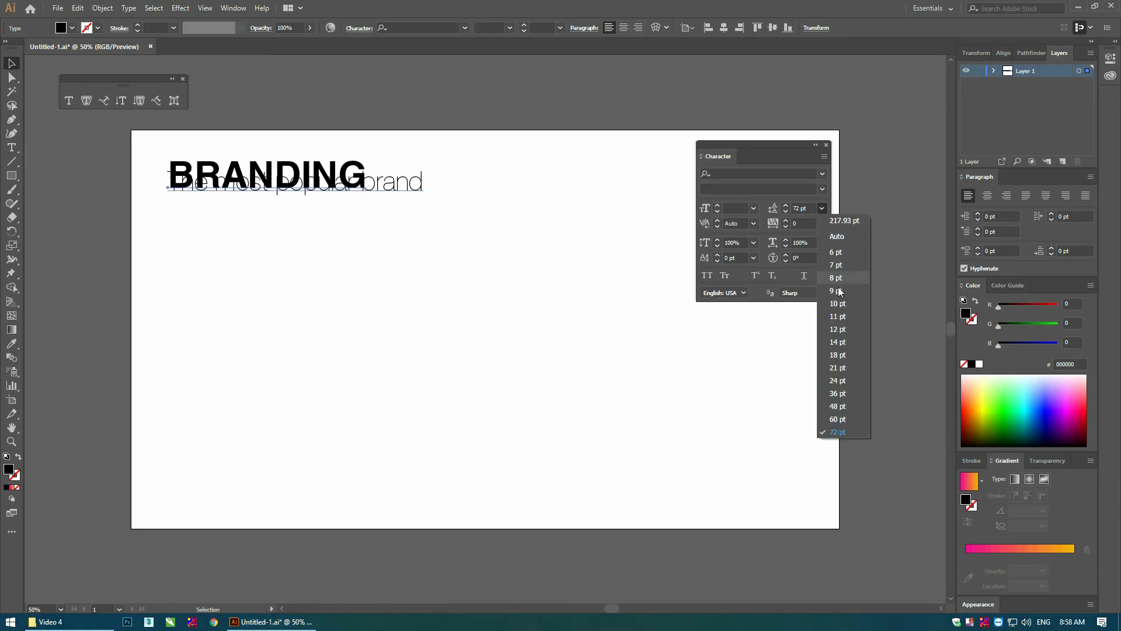
left_click(839, 237)
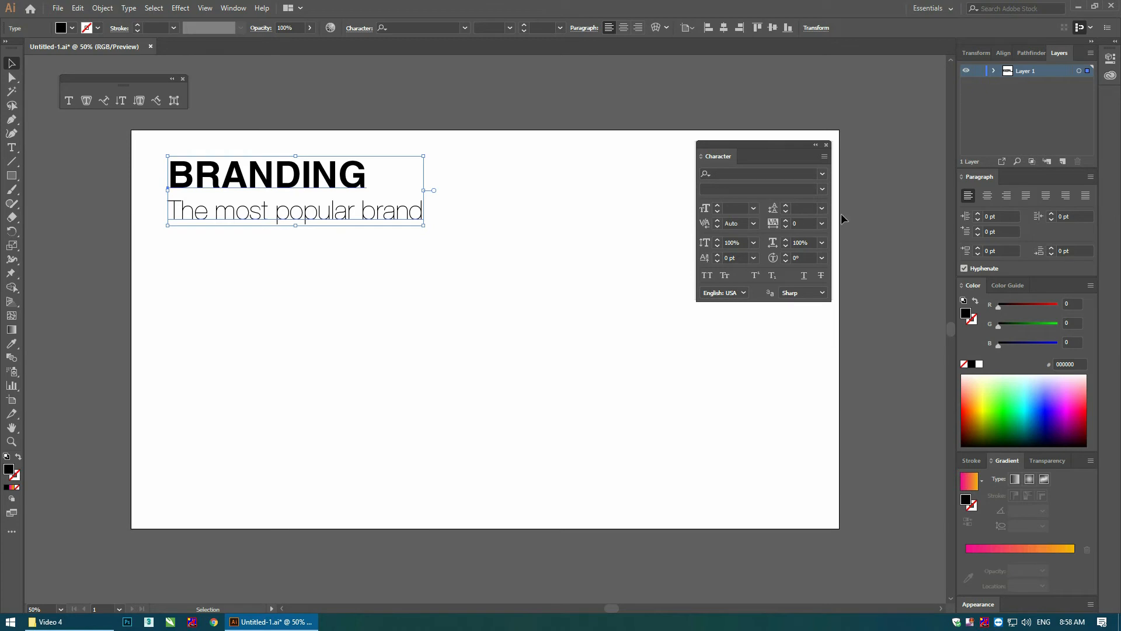
left_click(823, 209)
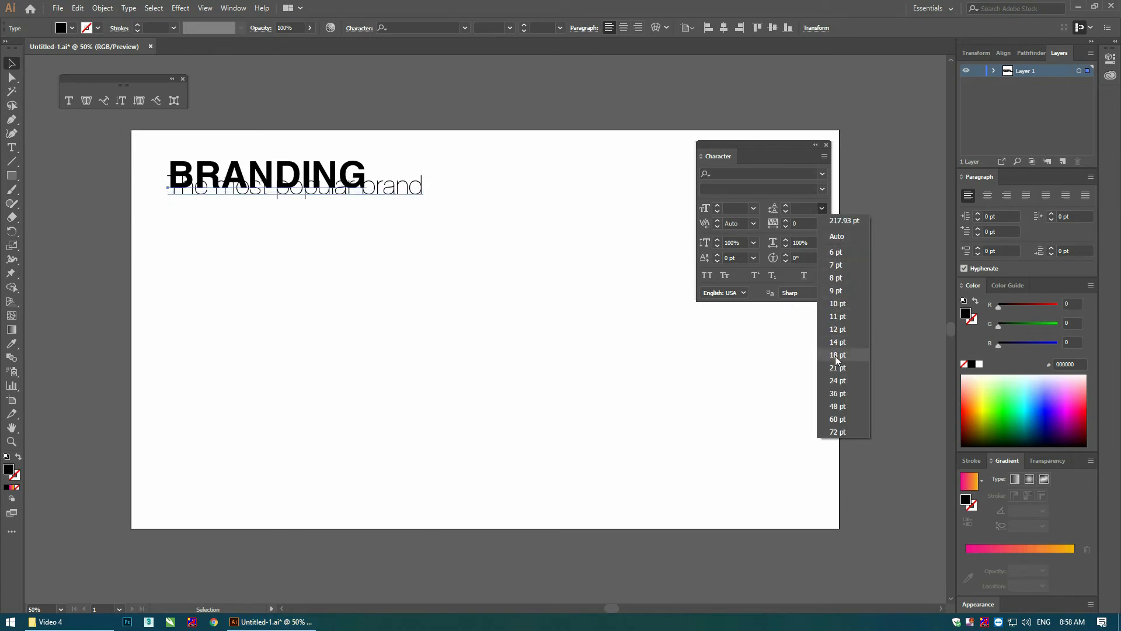
left_click(833, 419)
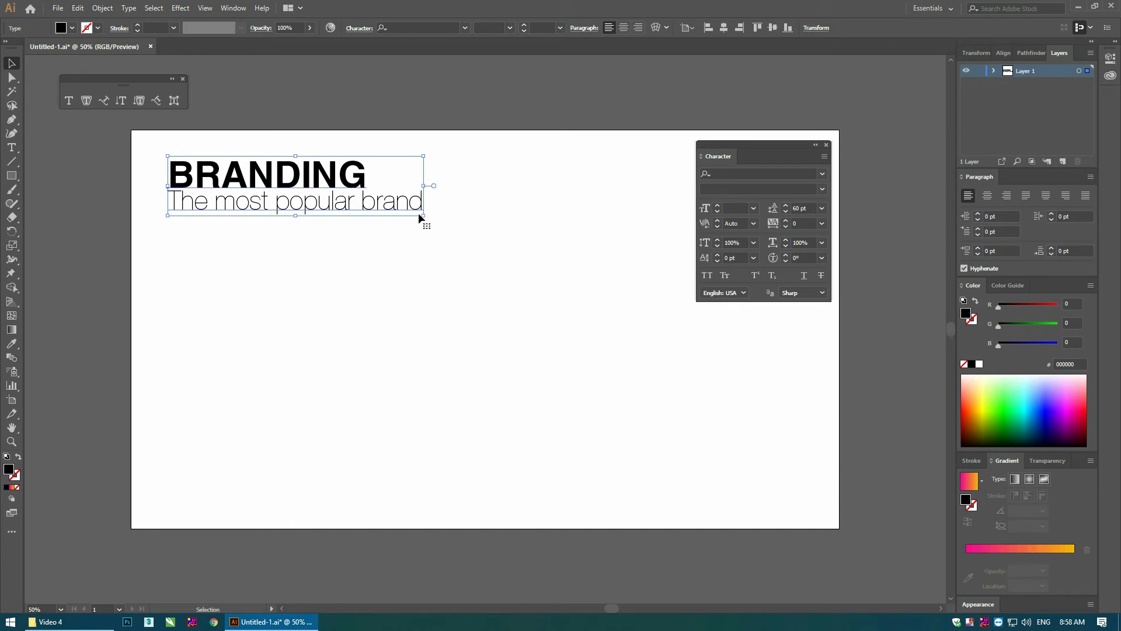
left_click(822, 208)
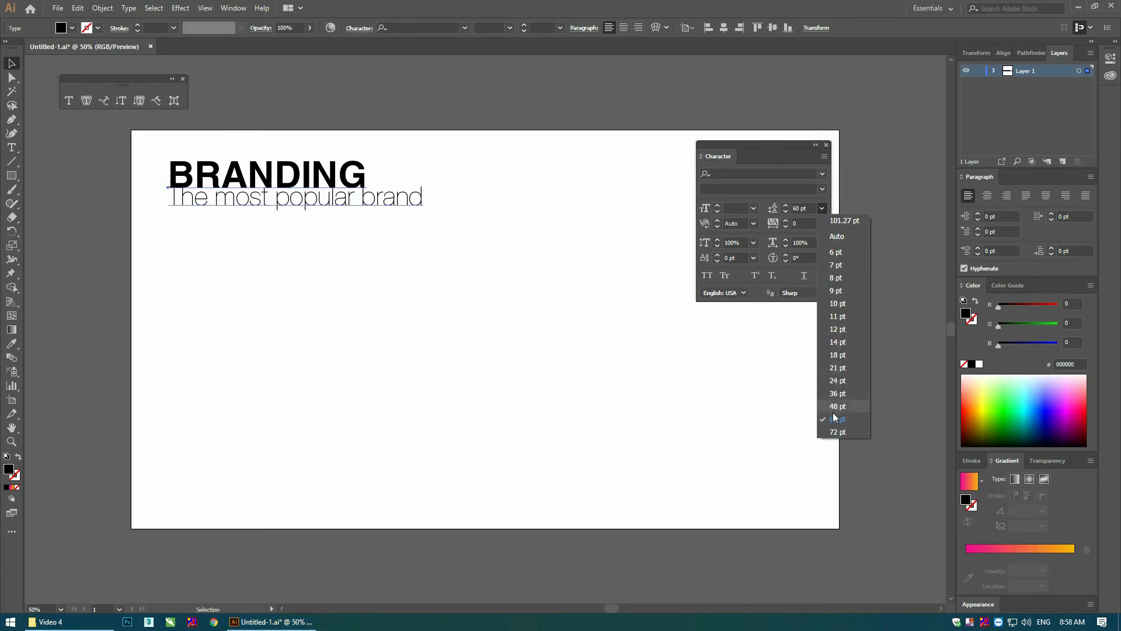
left_click(764, 400)
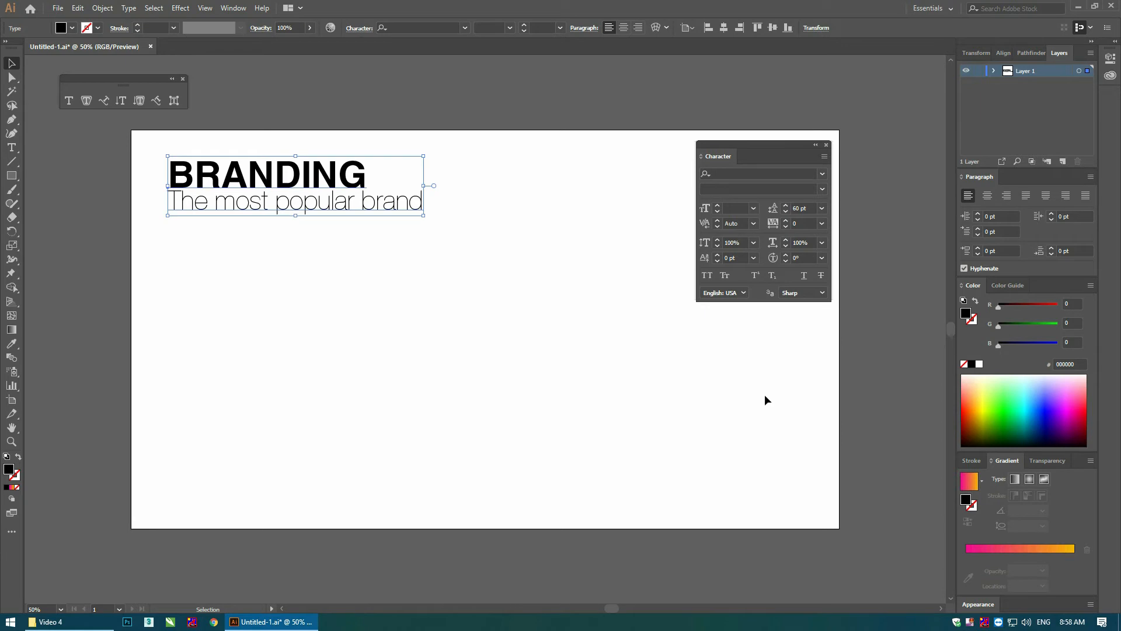
- Set the two-line text's leading to Auto, deselect it and choose 60 pt leading with nothing selected
left_click(822, 209)
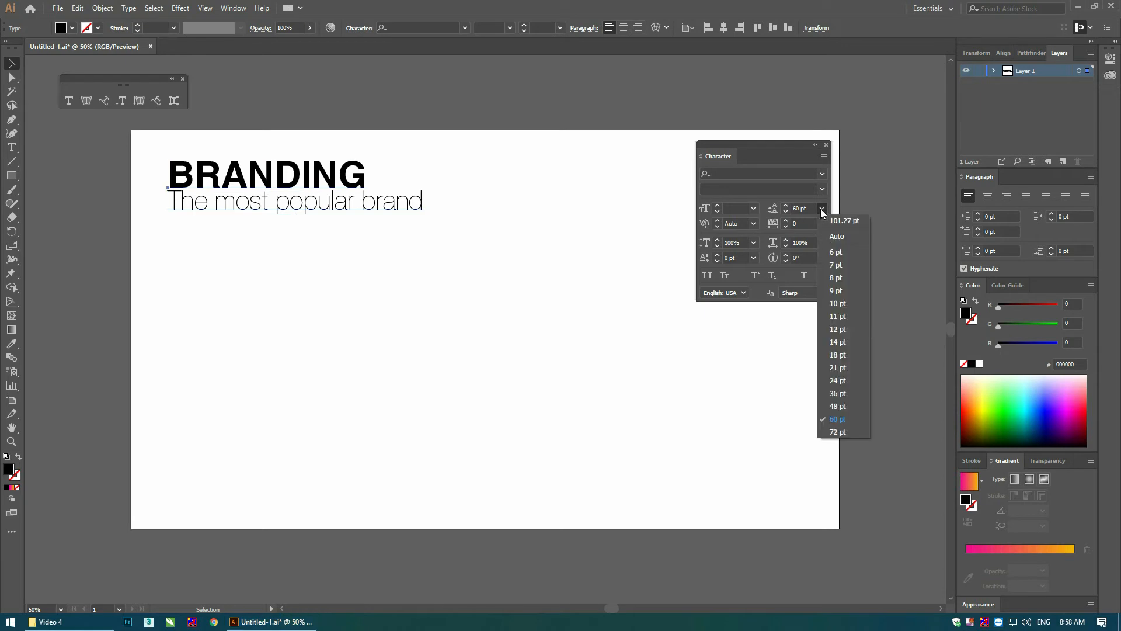
left_click(834, 235)
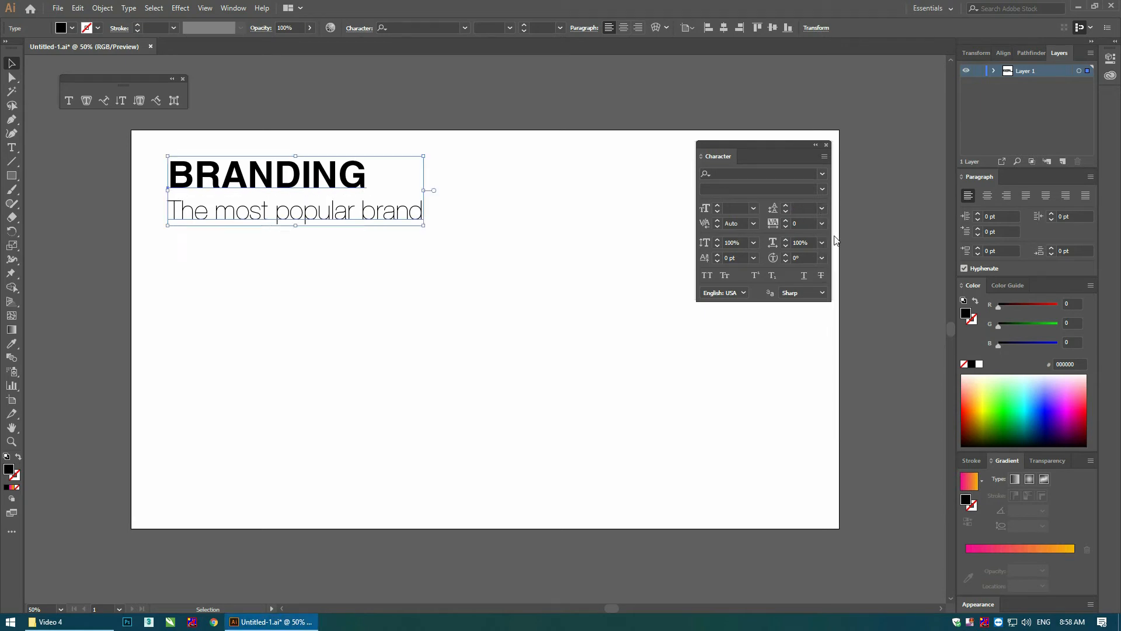
left_click(489, 249)
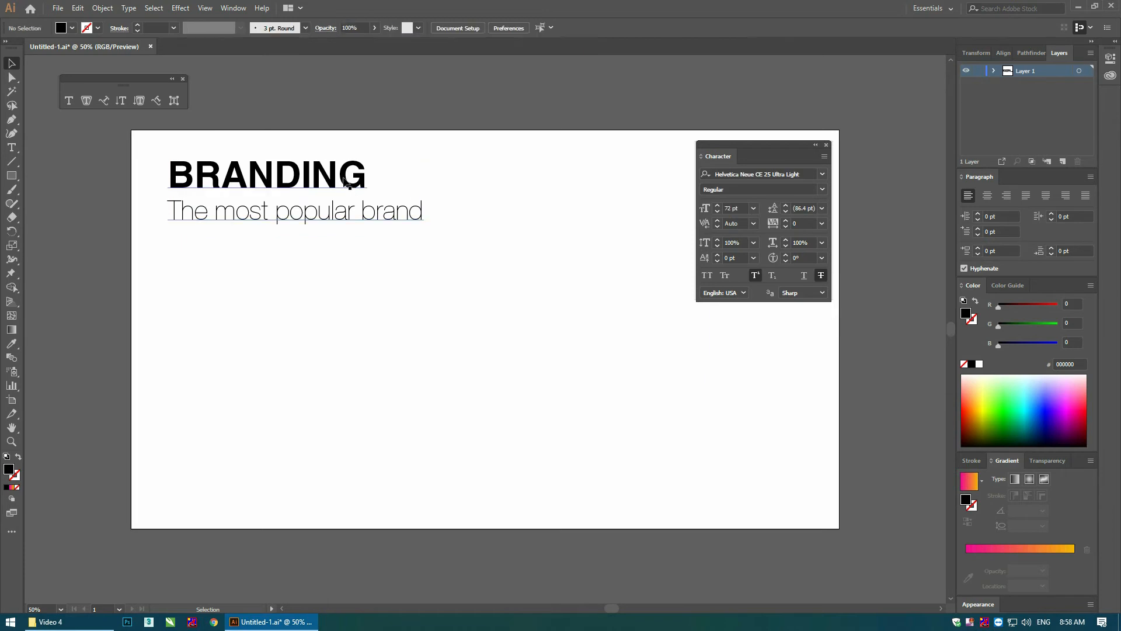
left_click(822, 208)
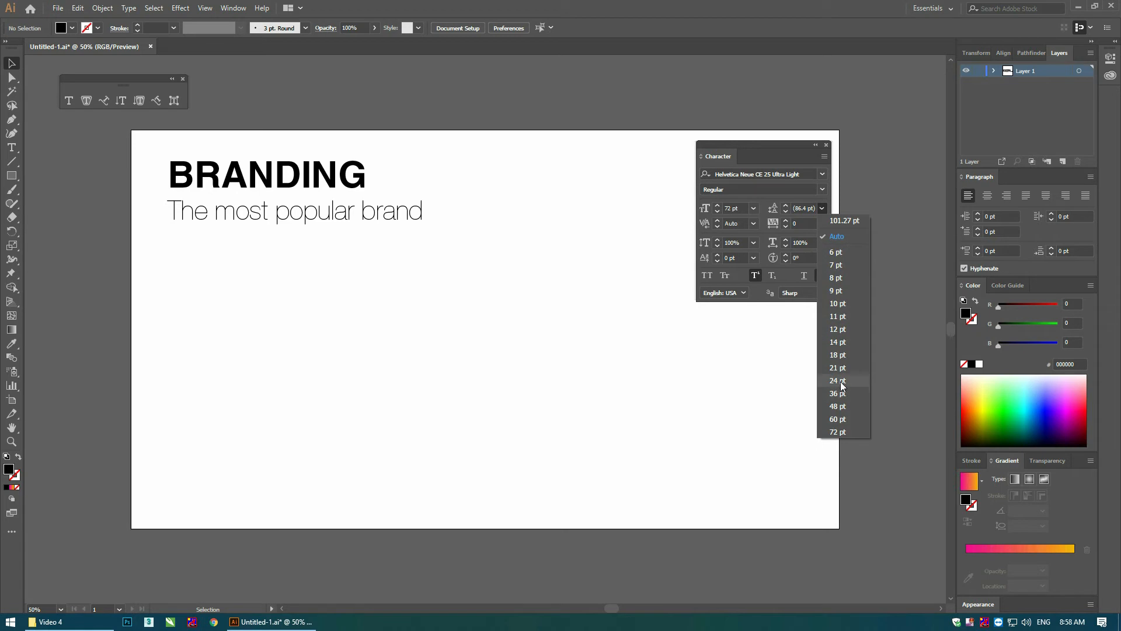
left_click(841, 423)
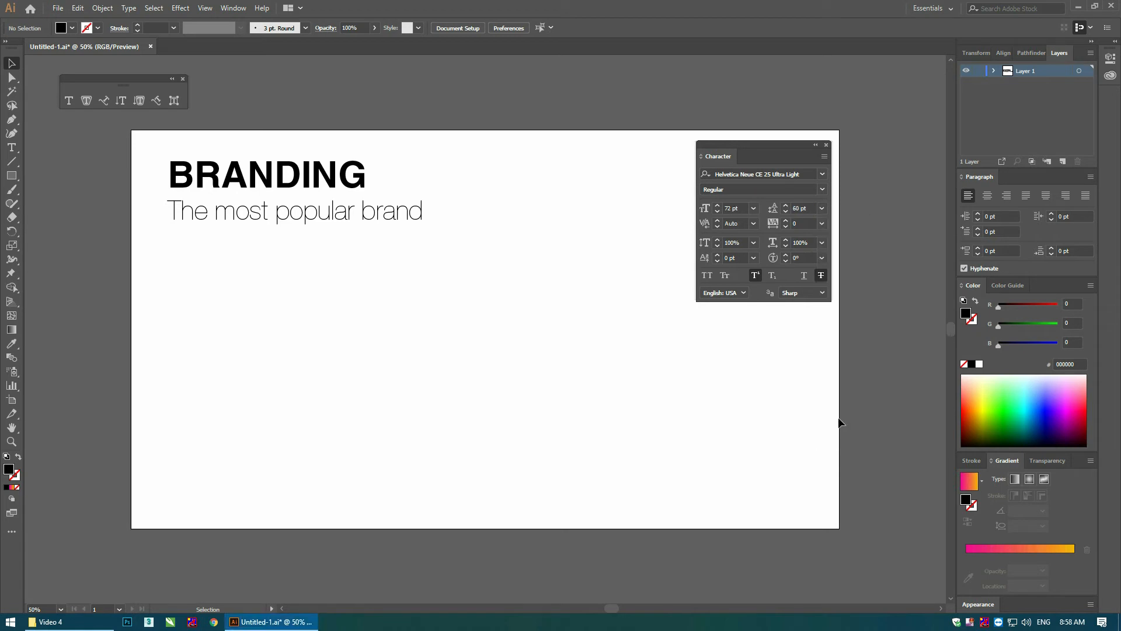
- Set the leading of the two-line BRANDING text to 72 pt
left_click(376, 217)
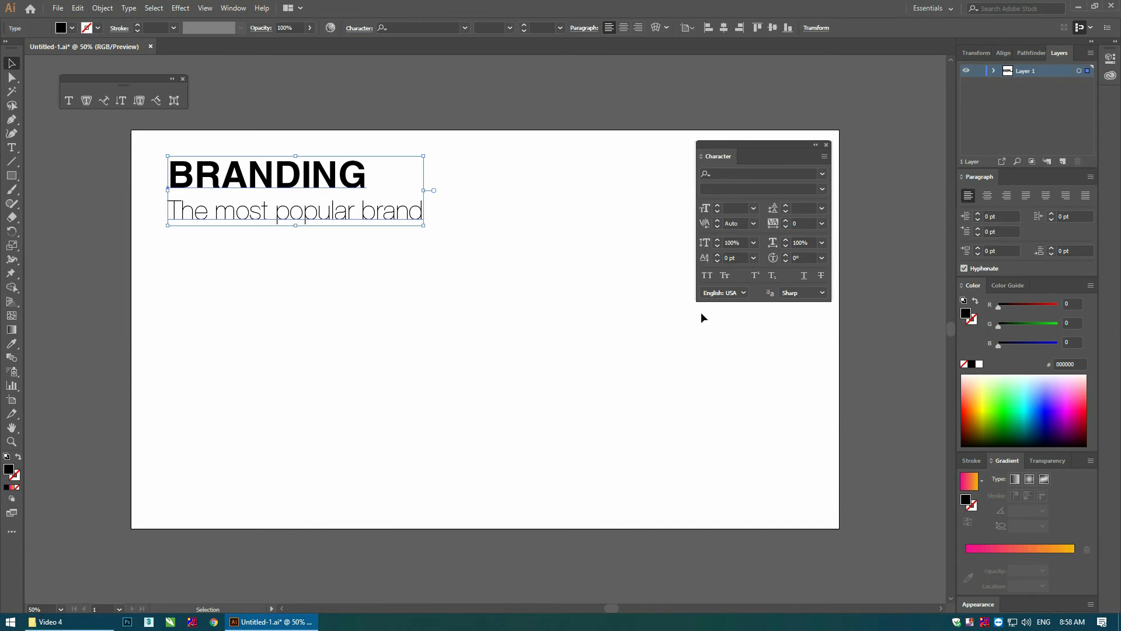
left_click(822, 211)
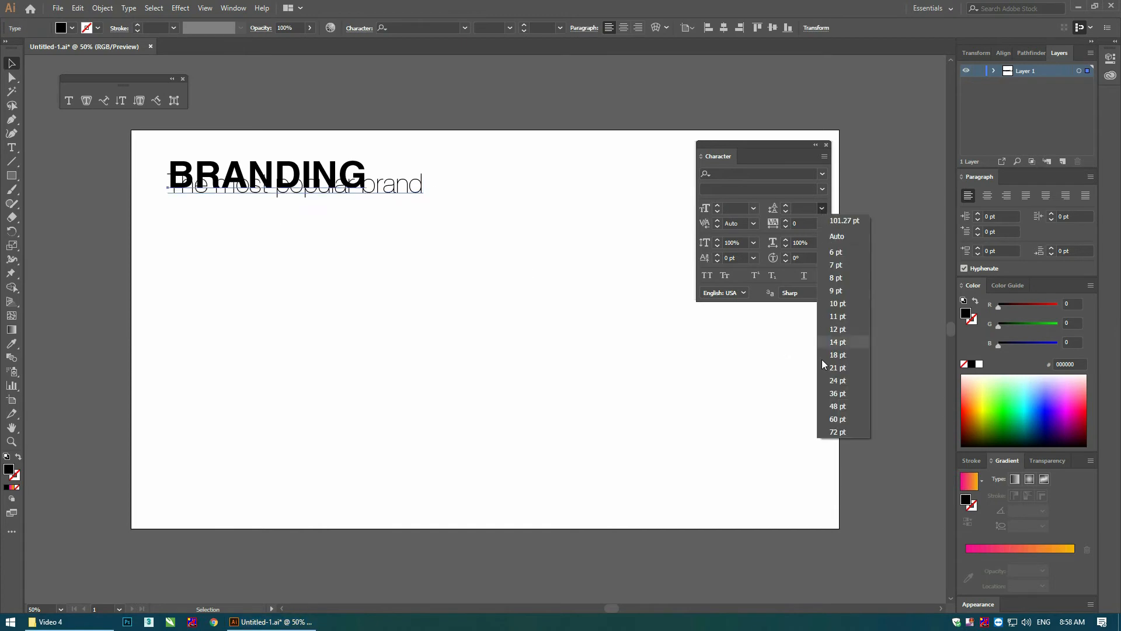
left_click(837, 433)
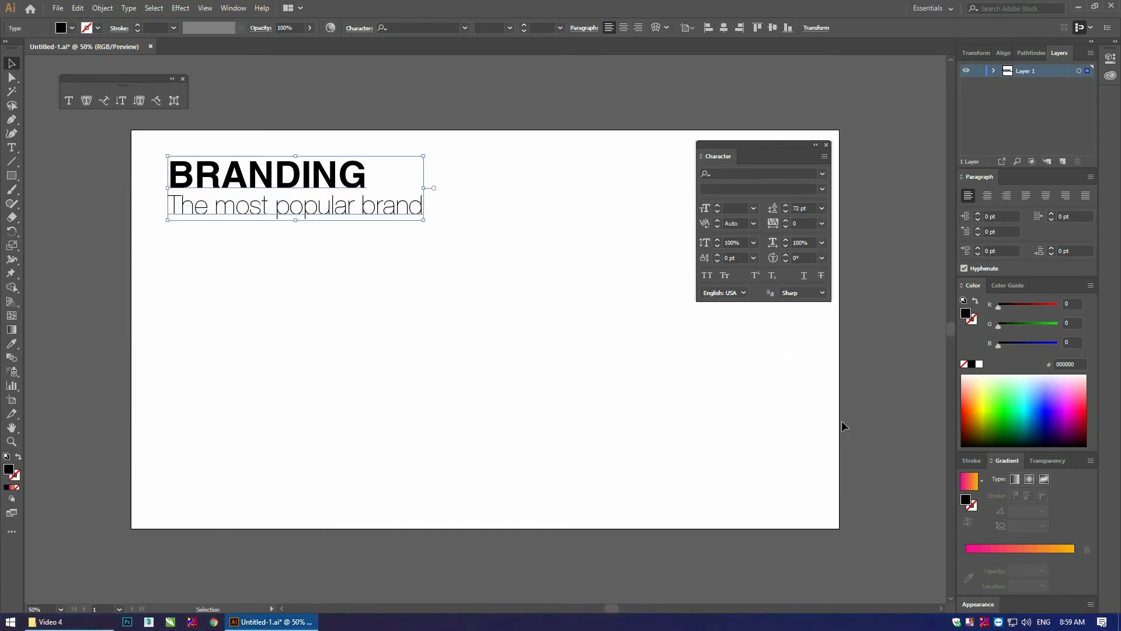
left_click(435, 283)
left_click(402, 211)
- Select only the letter B in BRANDING and set its kerning to Optical
double_click(193, 178)
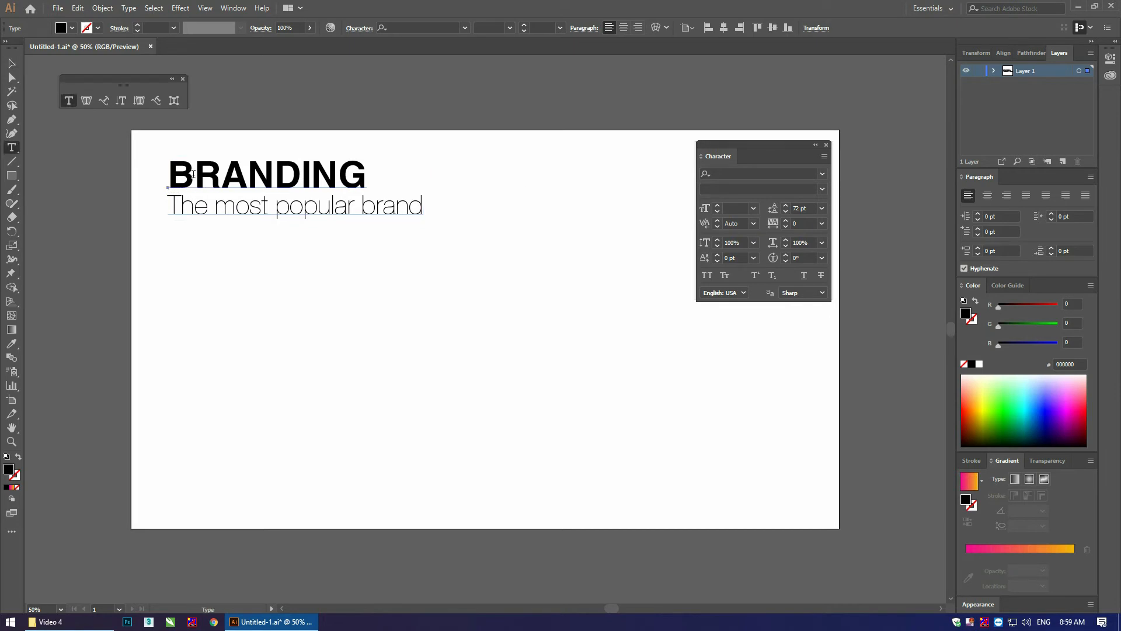
key("shift+Left")
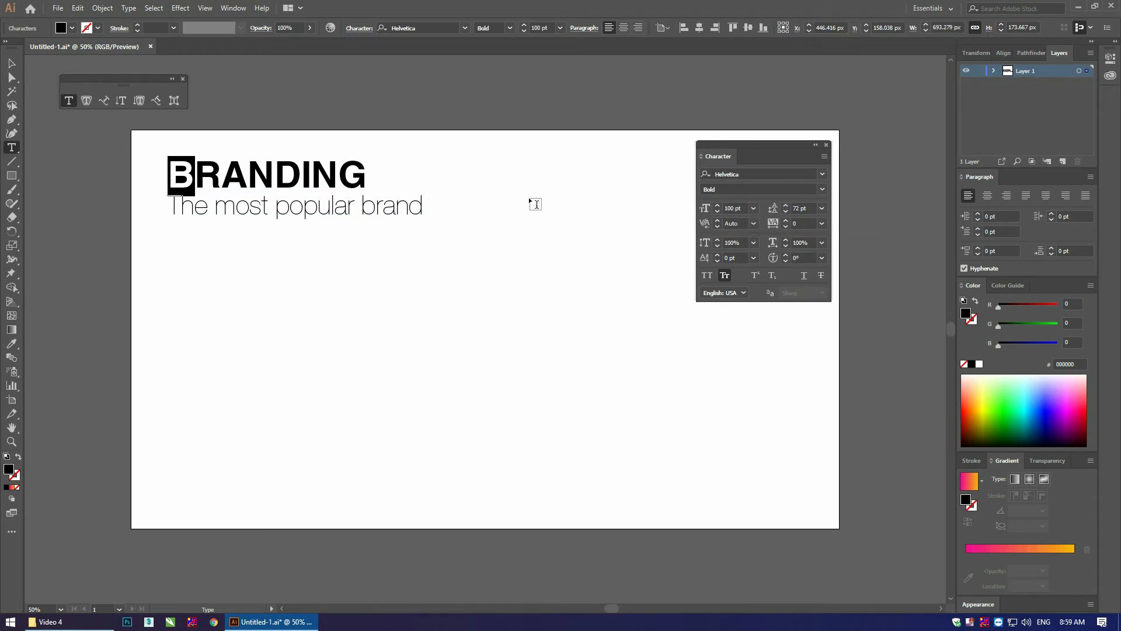
left_click(756, 223)
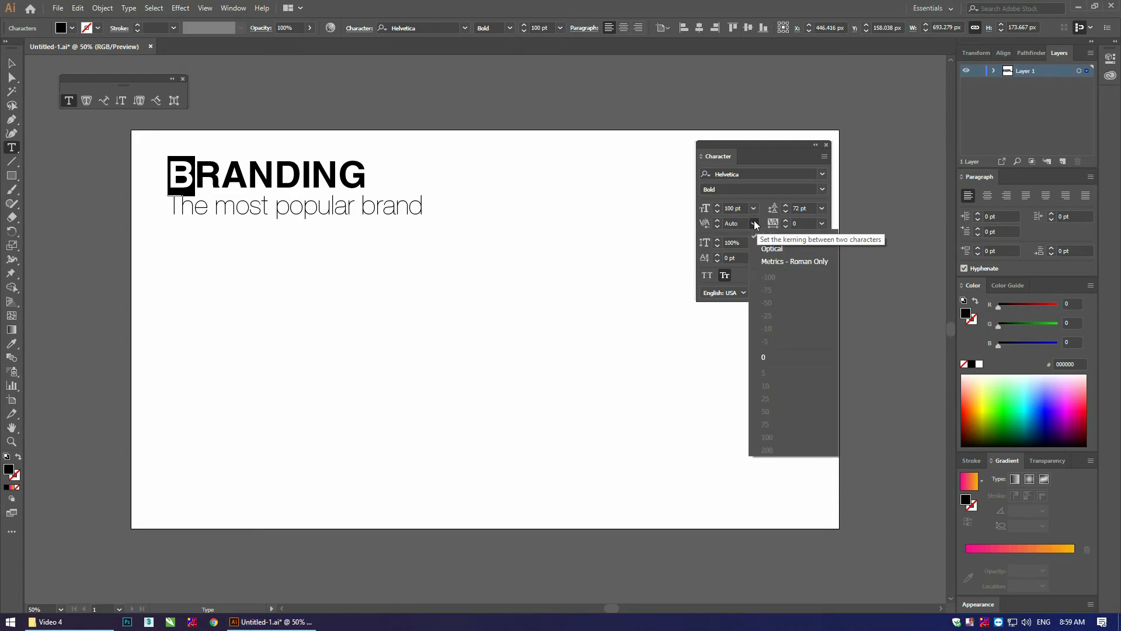
left_click(772, 249)
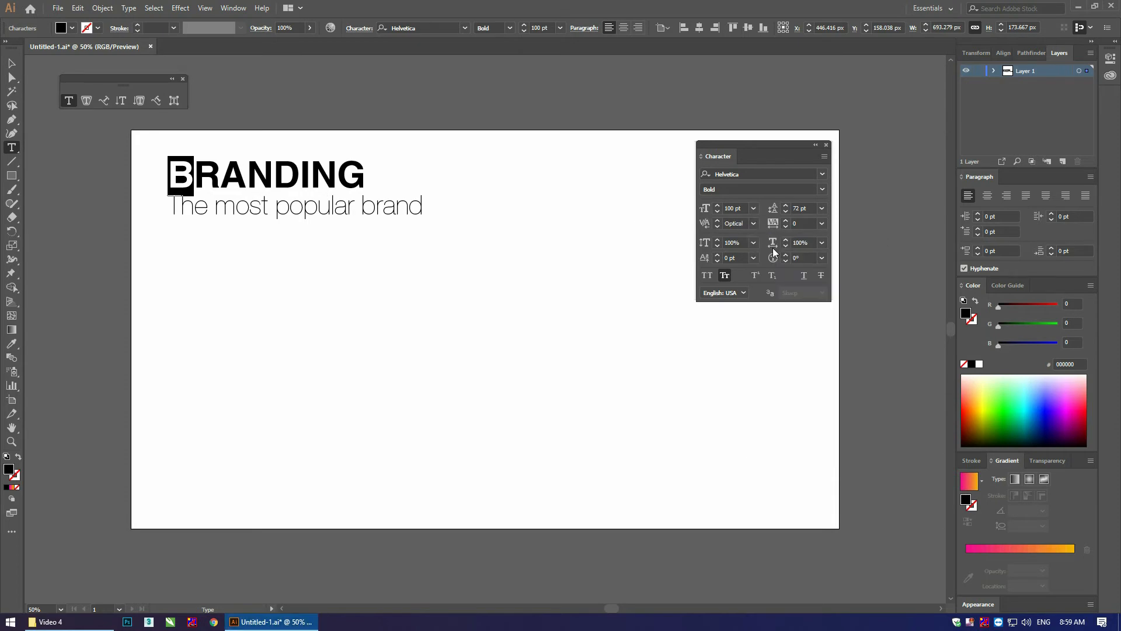
- Select both text lines, try Optical and Metrics - Roman Only kerning, and set the kerning to Auto
left_click(283, 170)
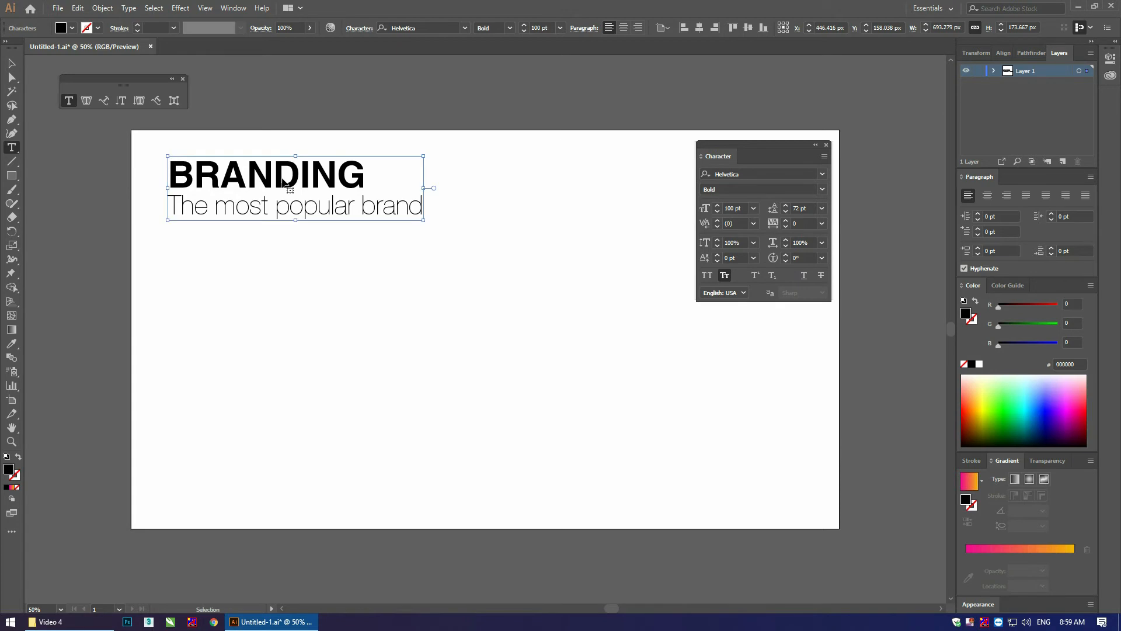
key("ctrl+a")
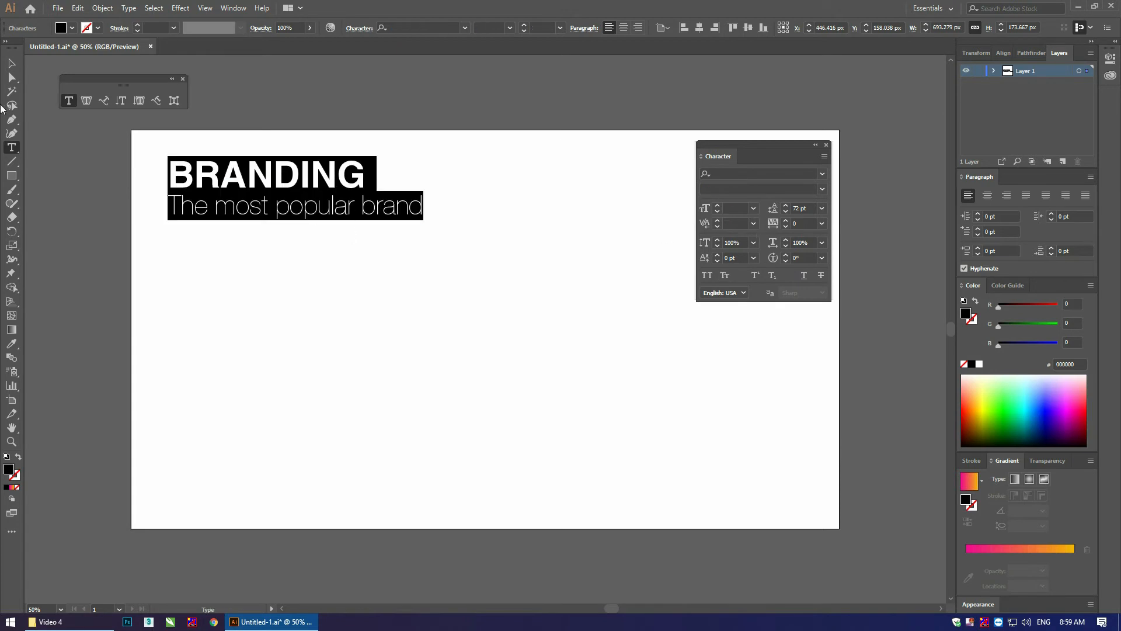
left_click(754, 223)
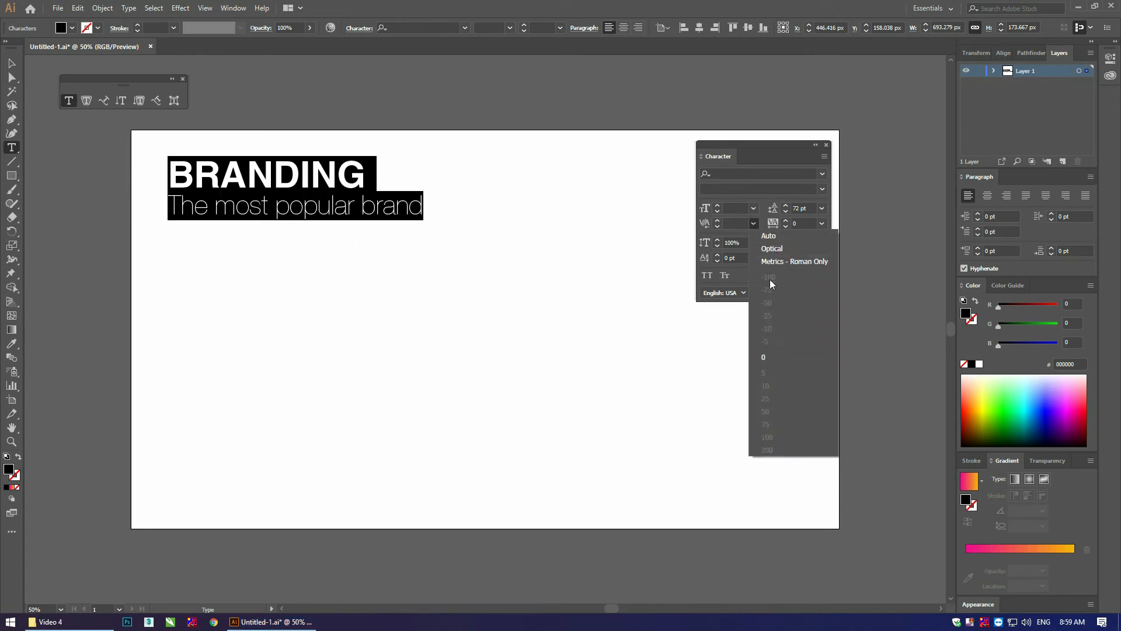
left_click(776, 249)
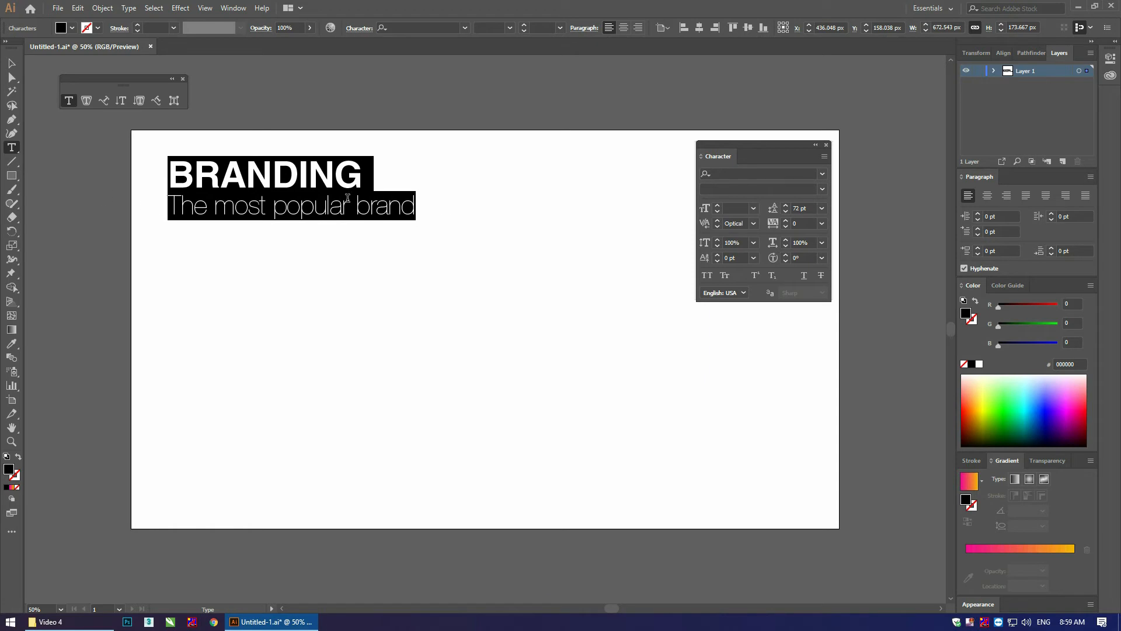
left_click(753, 224)
left_click(771, 261)
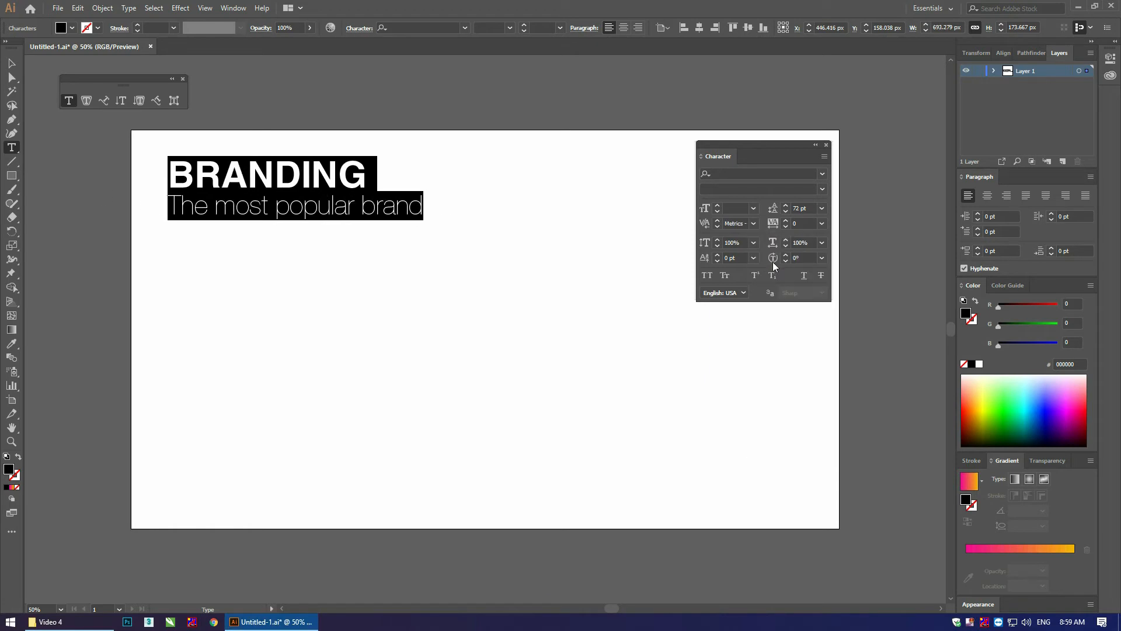
left_click(753, 224)
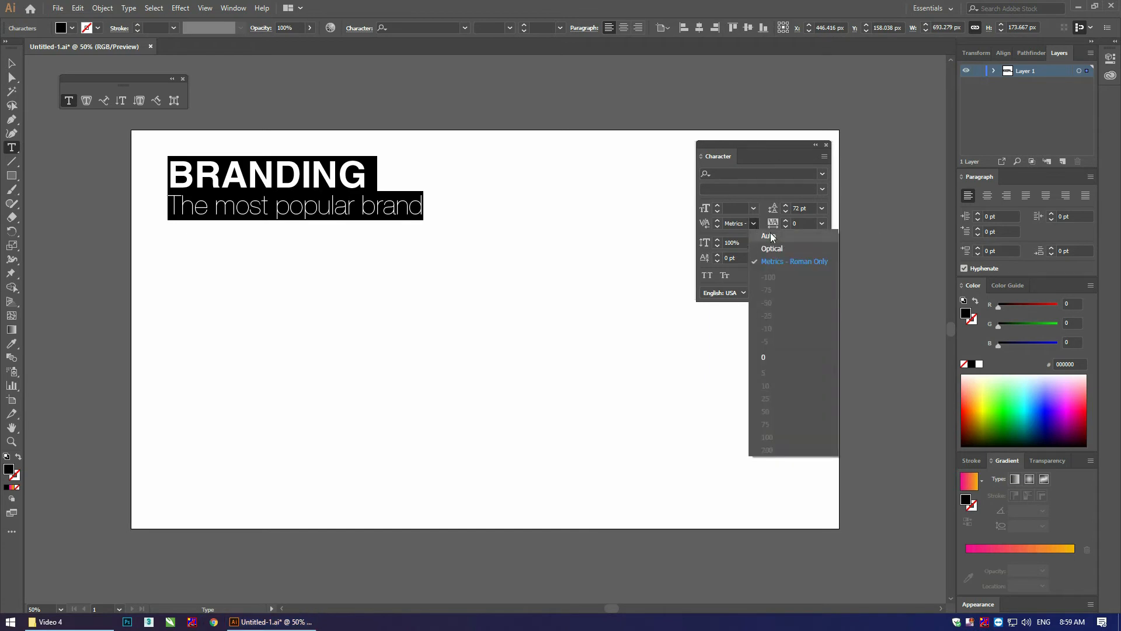
left_click(769, 236)
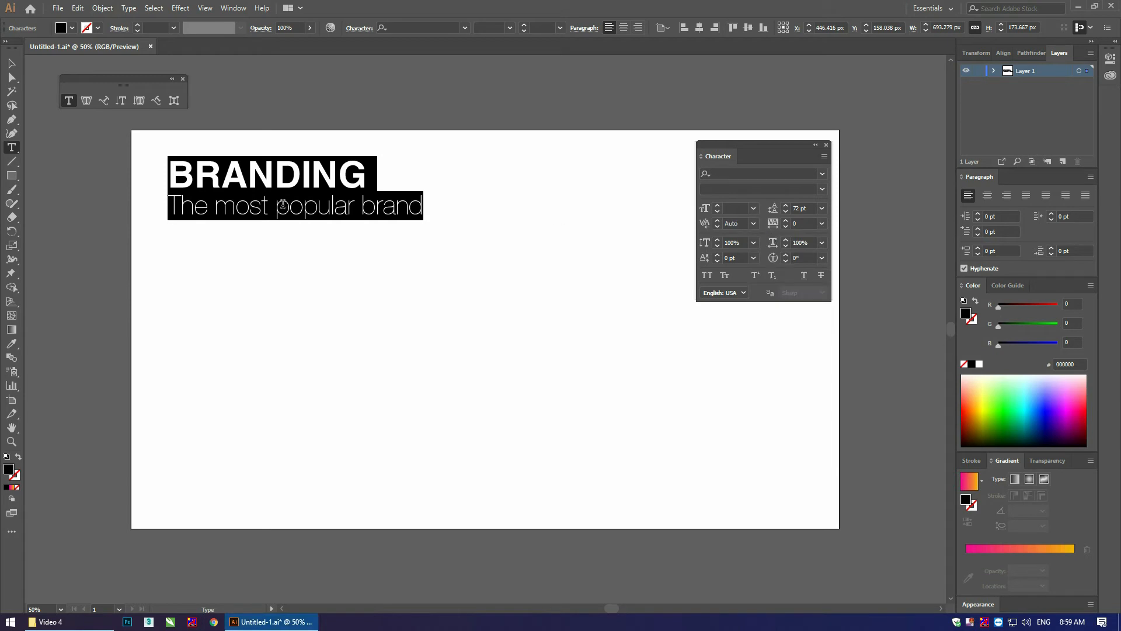
left_click(318, 207)
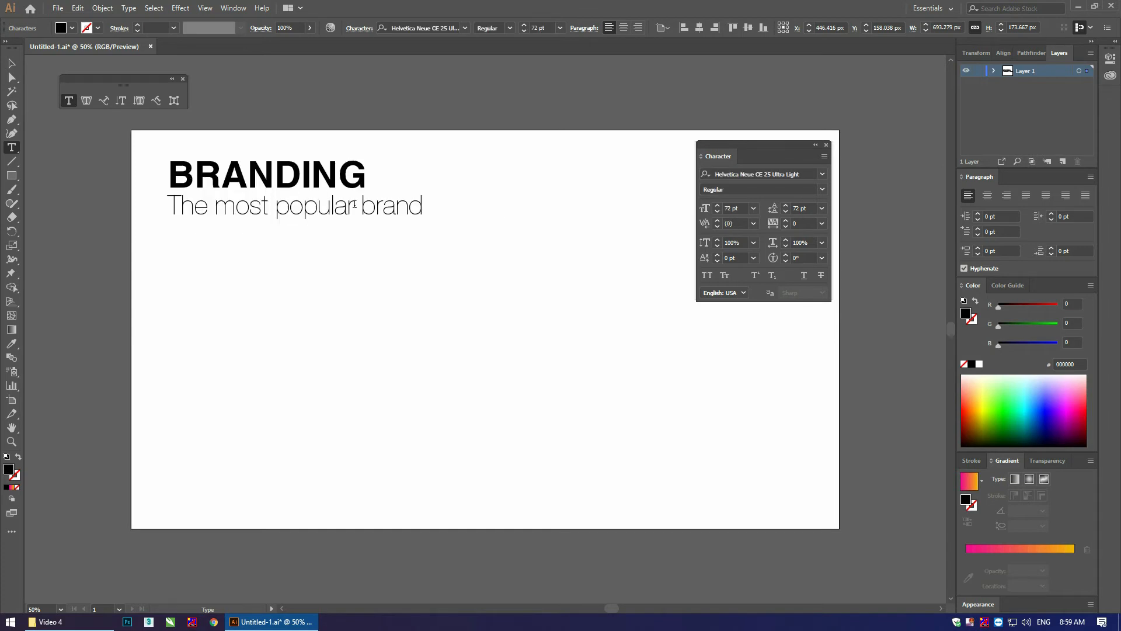
- Select the word BRANDING, try tracking values of -100 and -200, and return the tracking to -100
left_click(801, 222)
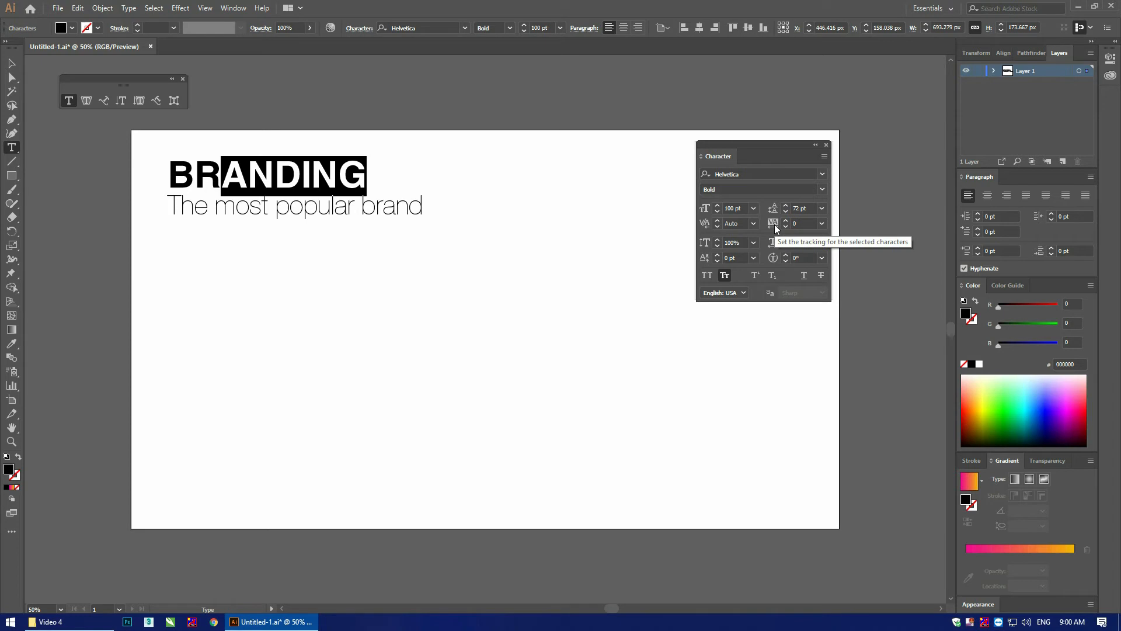
left_click(197, 188)
left_click_drag(170, 182, 377, 187)
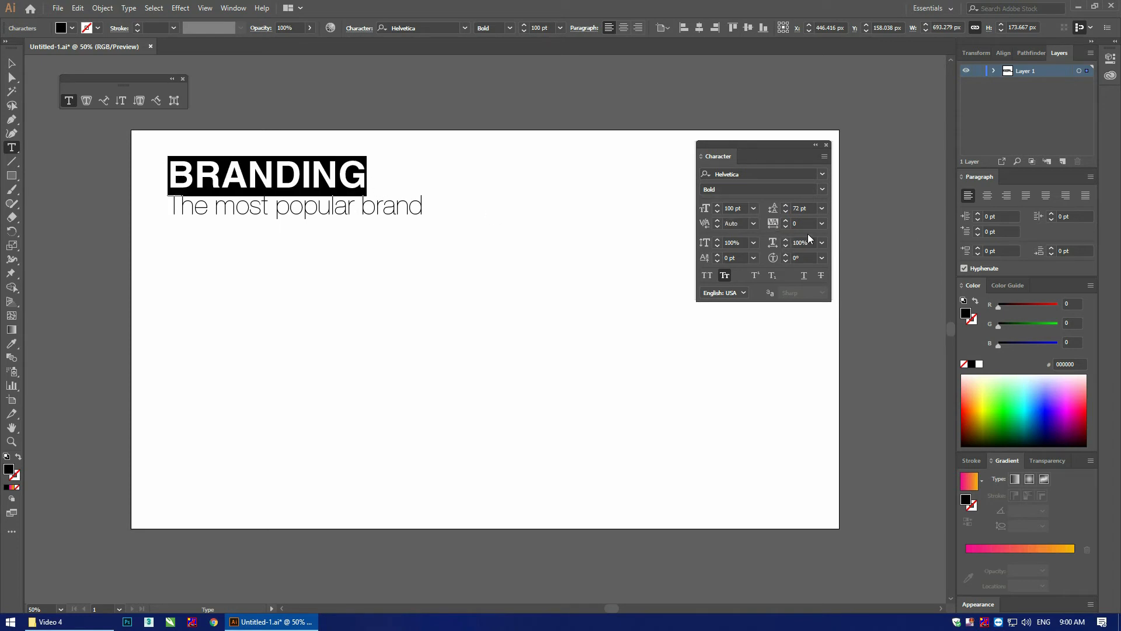
left_click(822, 225)
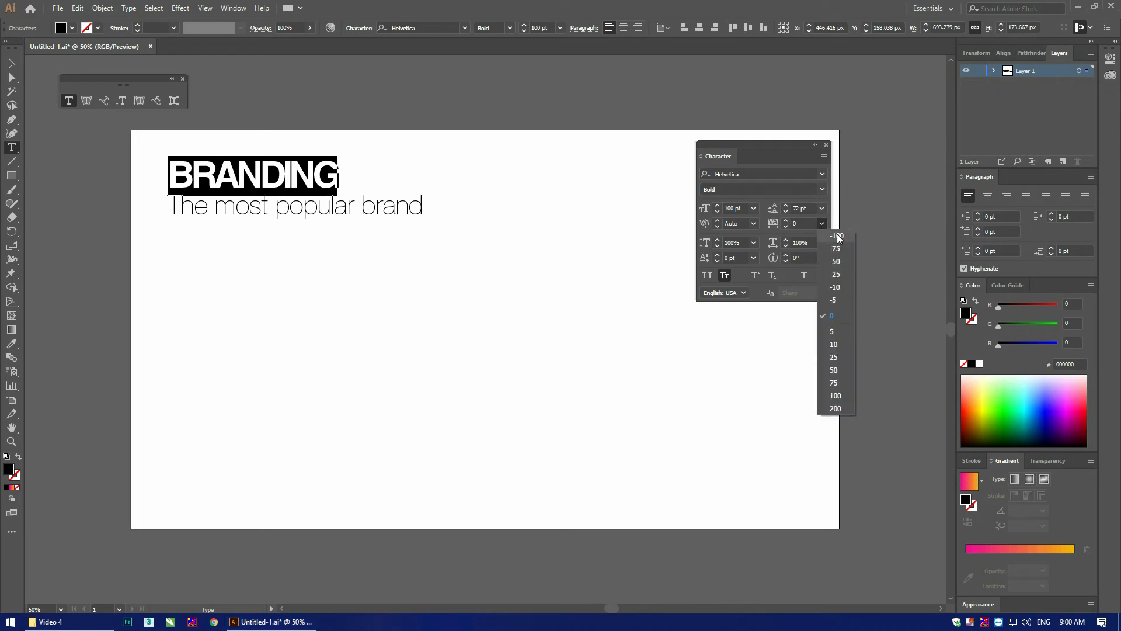
left_click(836, 235)
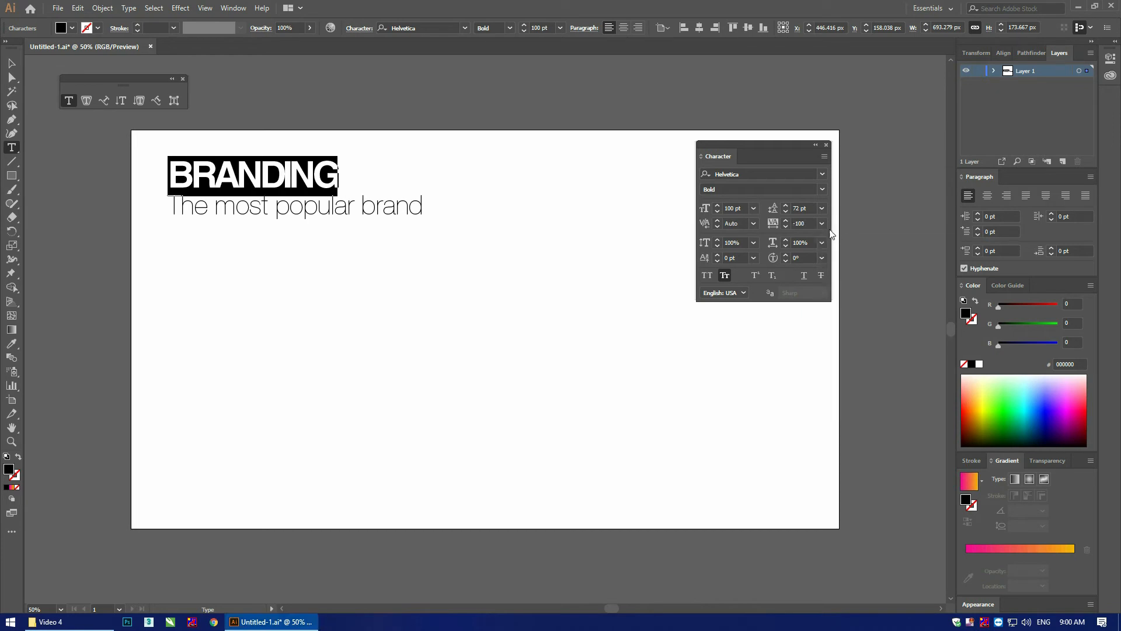
type("-2")
key("Return")
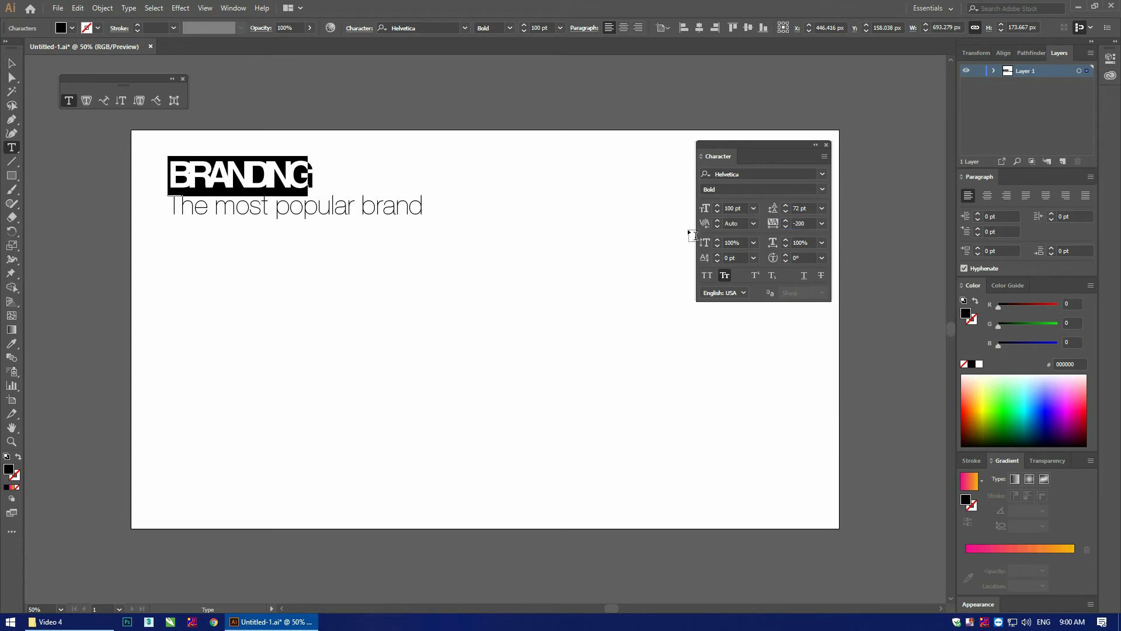
left_click(799, 223)
type("-100")
key("Return")
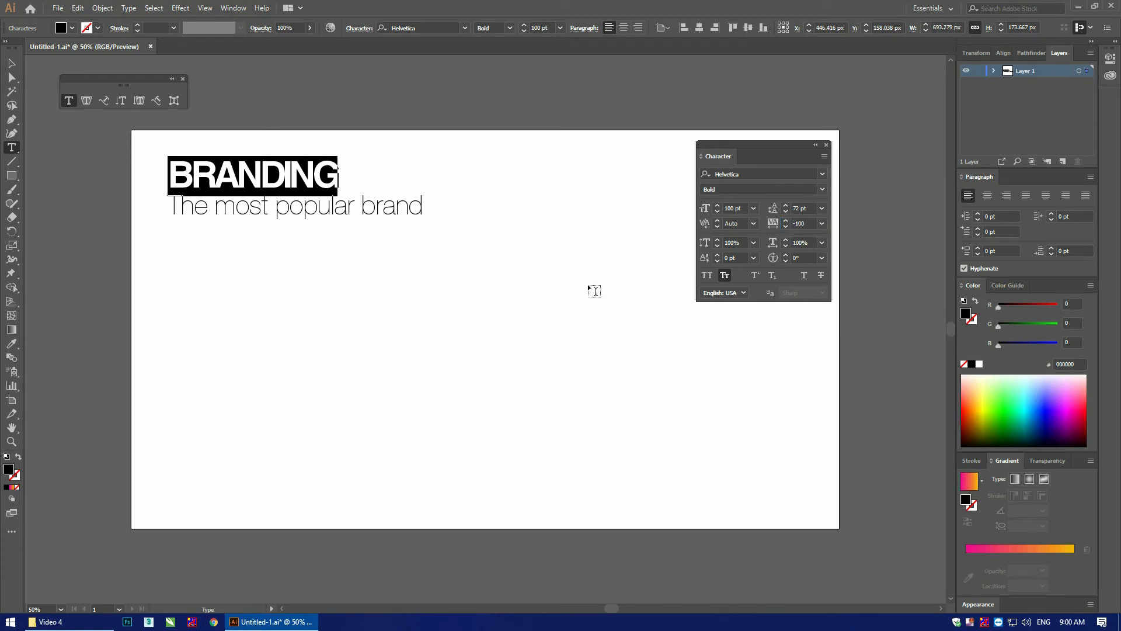
- Try wide tracking values of 200 and 1000 on BRANDING, and reset the tracking to 0
left_click(822, 224)
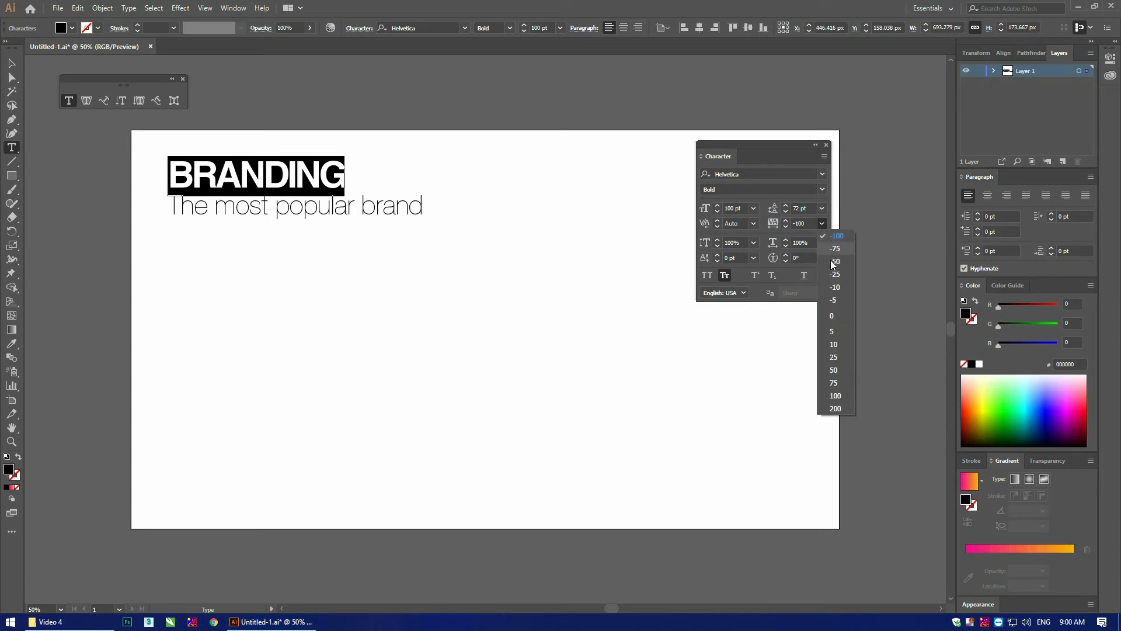
left_click(836, 409)
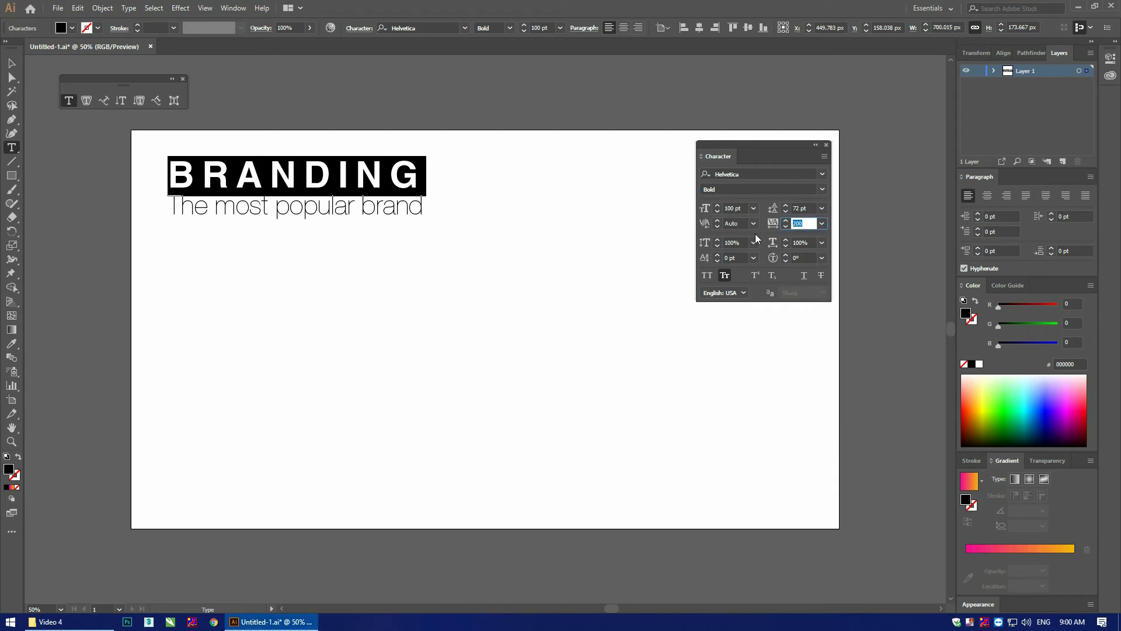
type("1000")
key("Return")
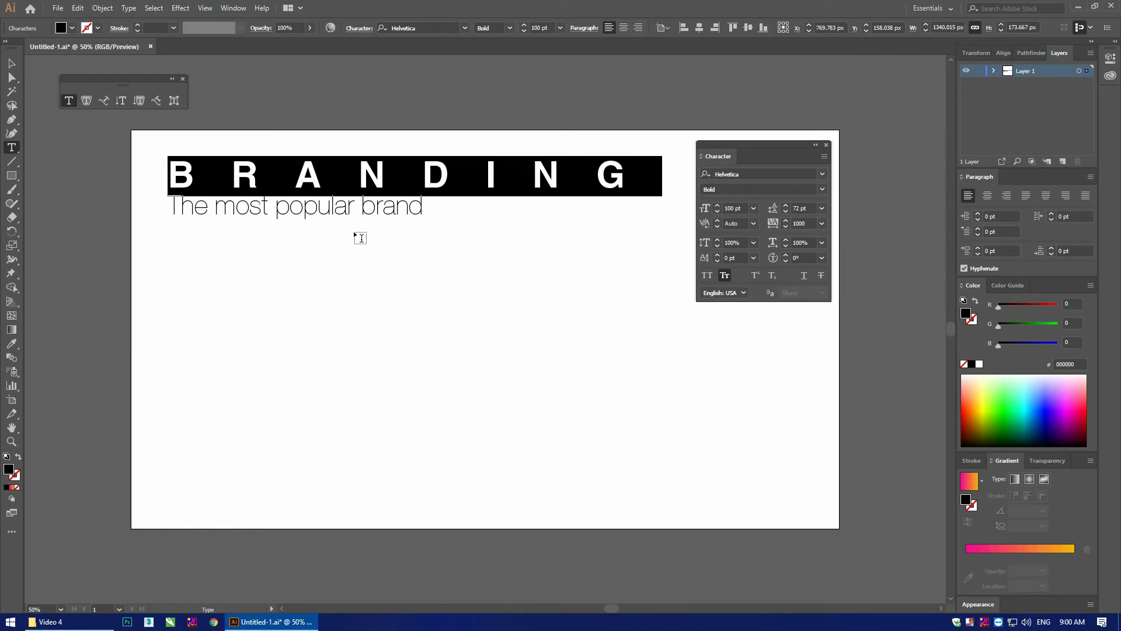
left_click(805, 223)
type("0")
key("Return")
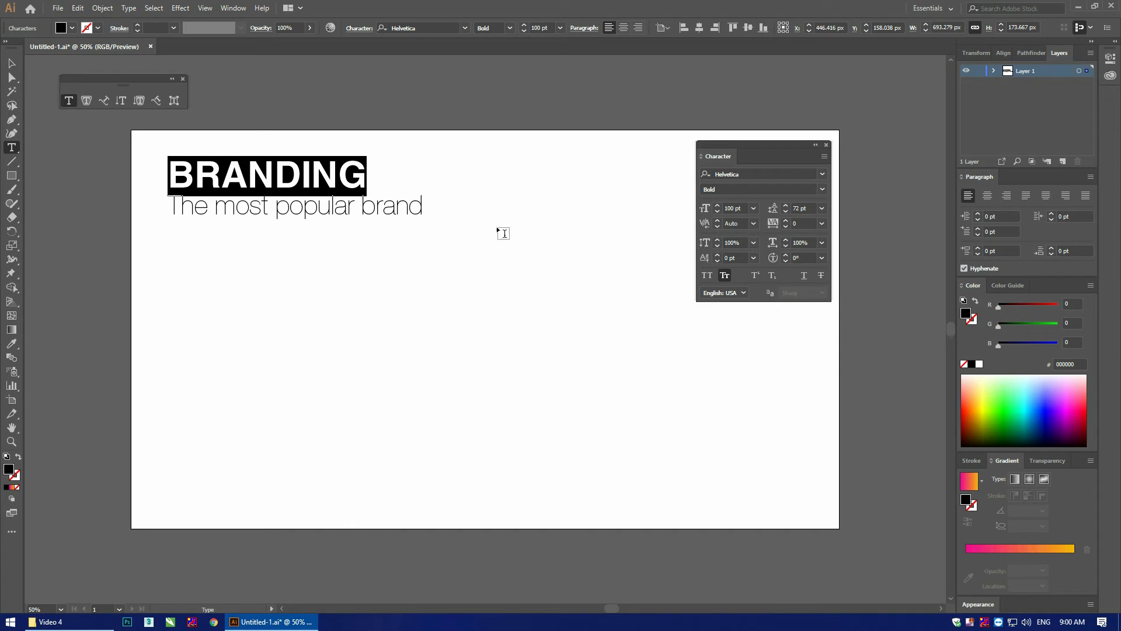
- Select both text lines and preview different vertical and horizontal scale values, keeping both at 100%
left_click(357, 202)
key("ctrl")
key("ctrl")
key("ctrl+a")
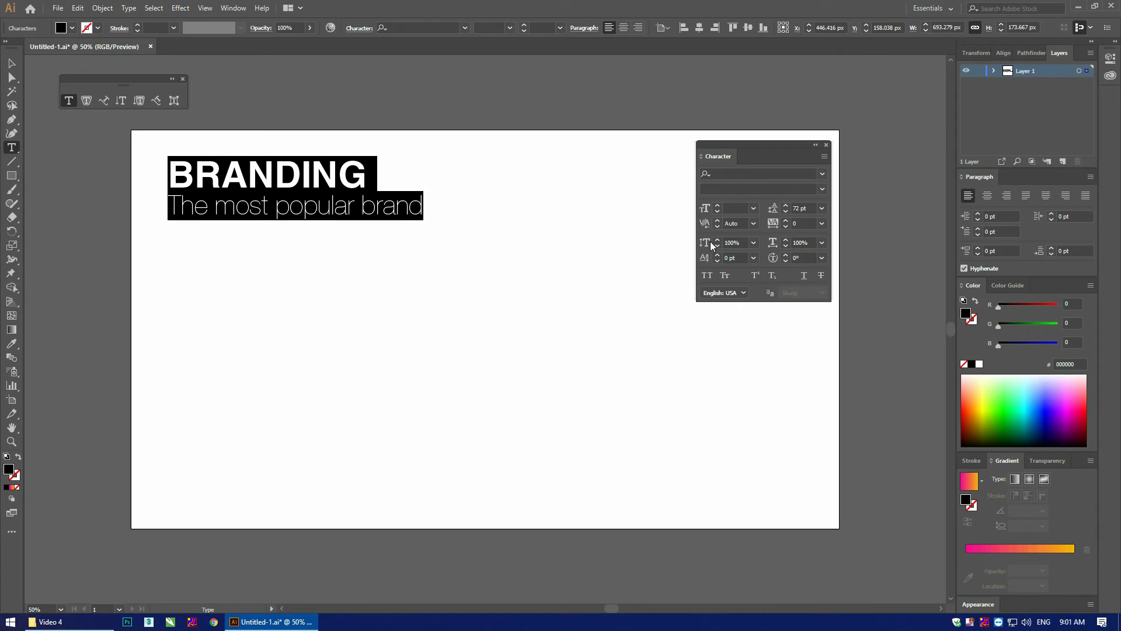
left_click(753, 243)
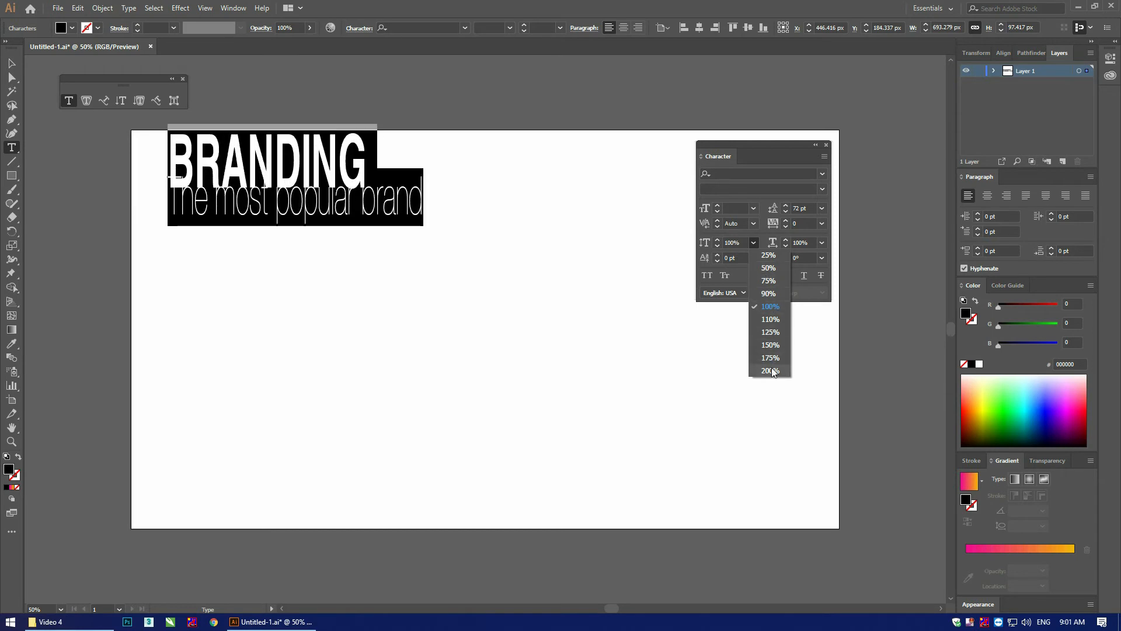
left_click(775, 310)
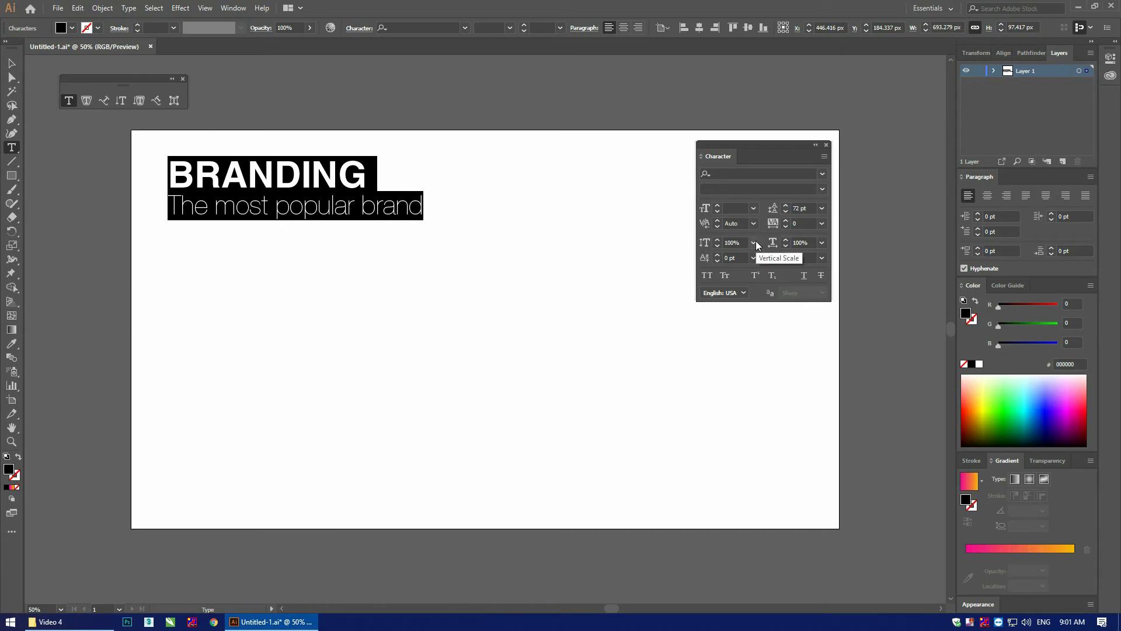
left_click(822, 244)
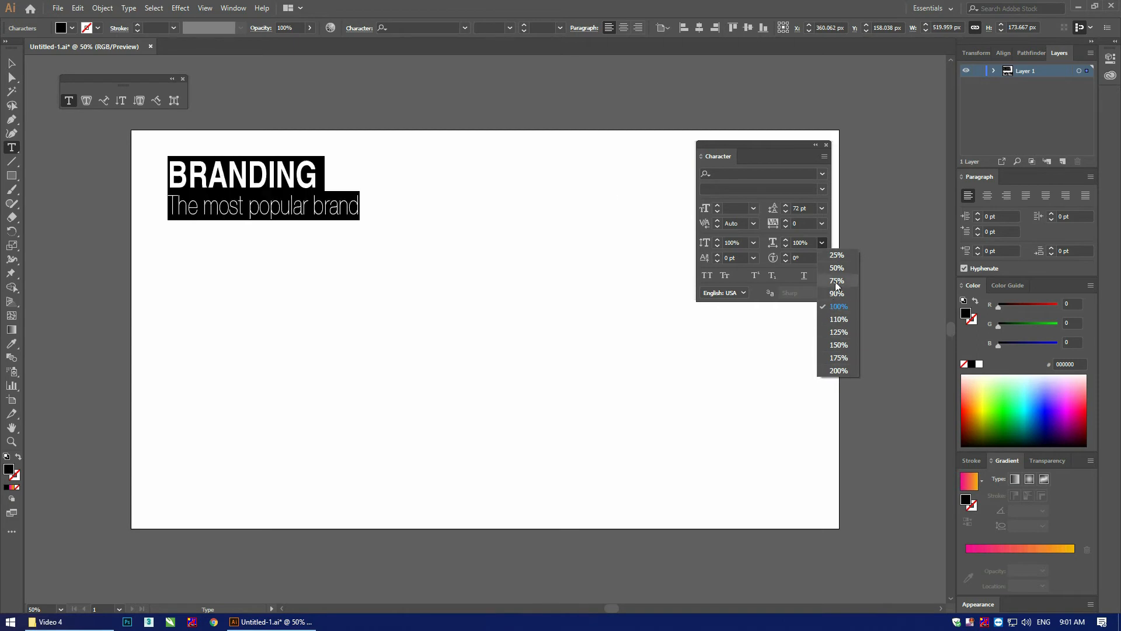
left_click(836, 307)
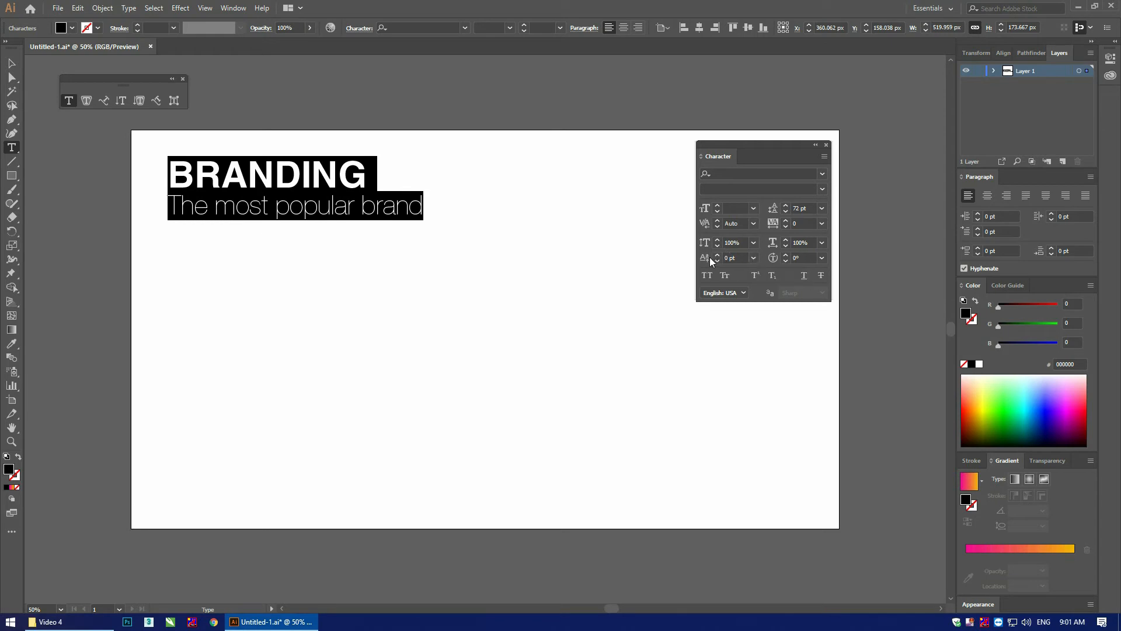
- Preview baseline shift values on both text lines and on the word BRANDING alone, keeping 0 pt each time
left_click(753, 259)
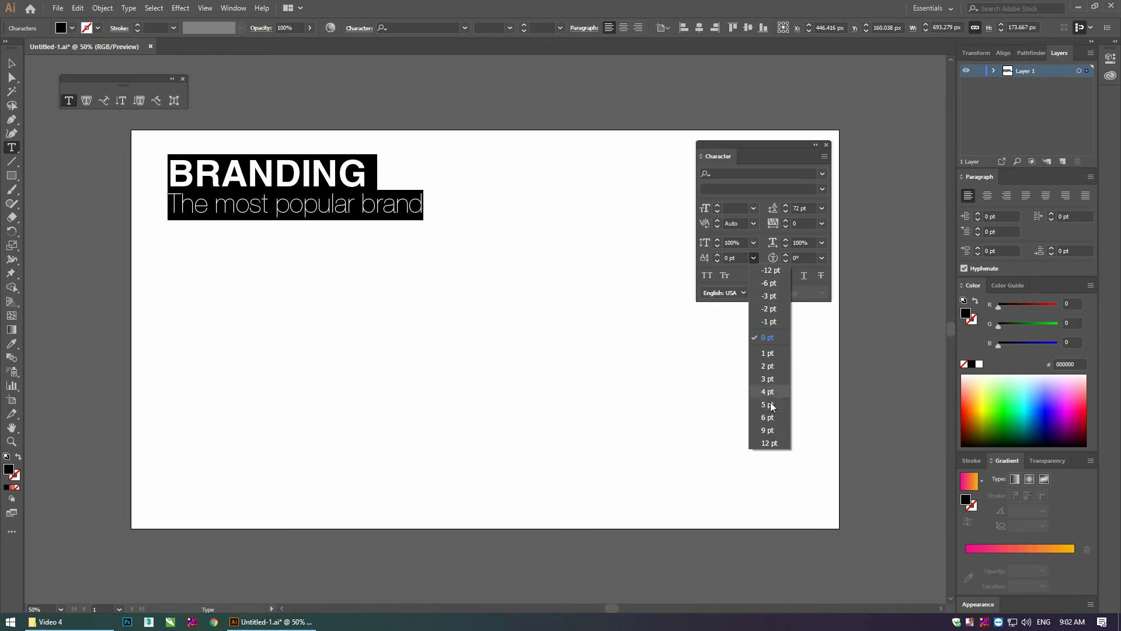
left_click(772, 340)
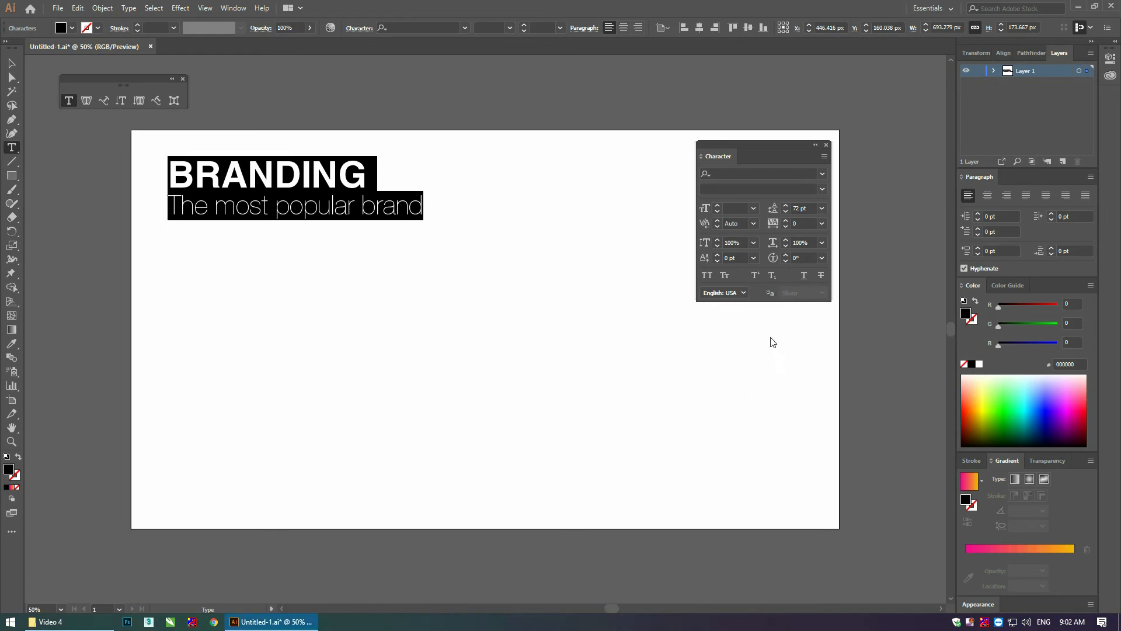
key("ctrl+shift+a")
left_click_drag(366, 182, 168, 178)
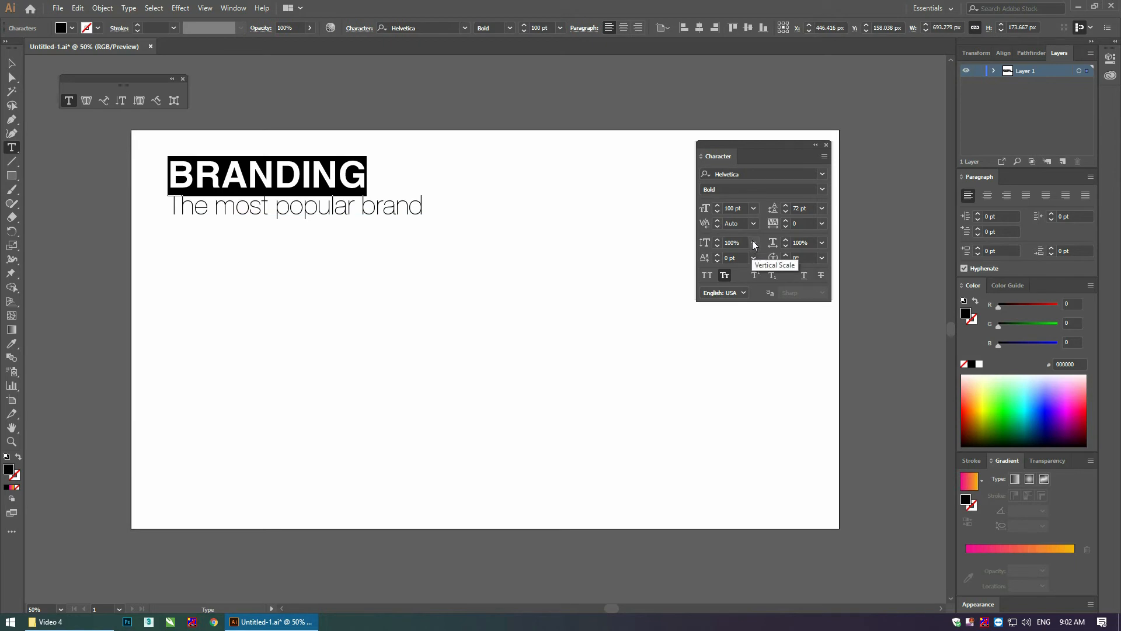
left_click(754, 259)
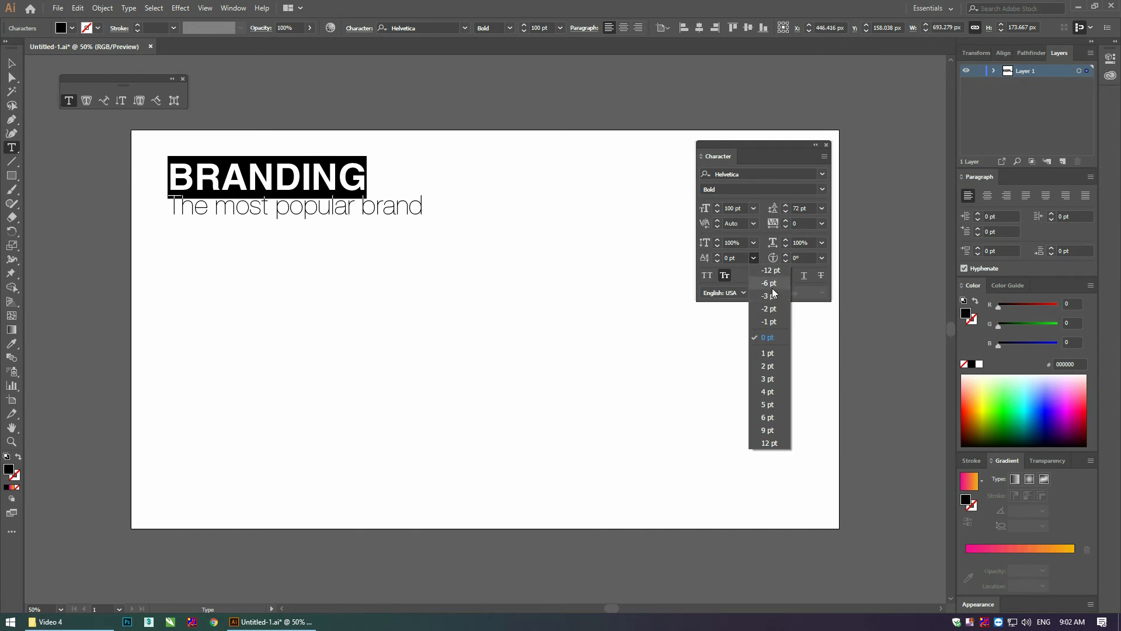
left_click(767, 337)
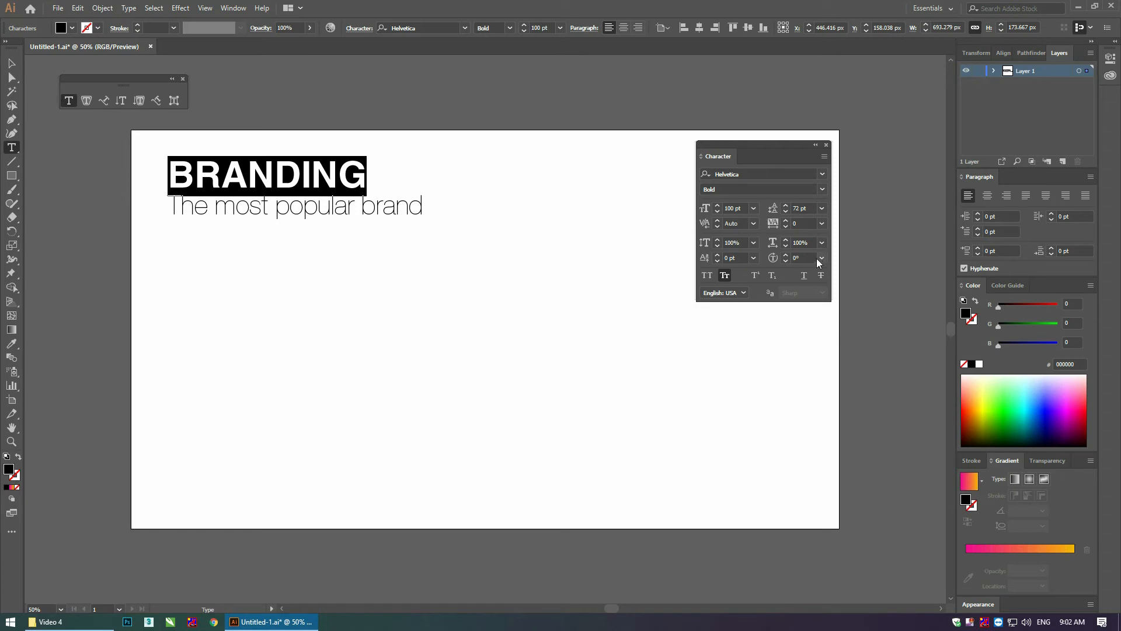
- Try increasing the character rotation of BRANDING, return it to 0°, and preview the preset angles without applying one
scroll(807, 256, "up", 15)
scroll(807, 256, "up", 17)
scroll(806, 256, "up", 3)
scroll(807, 256, "up", 2)
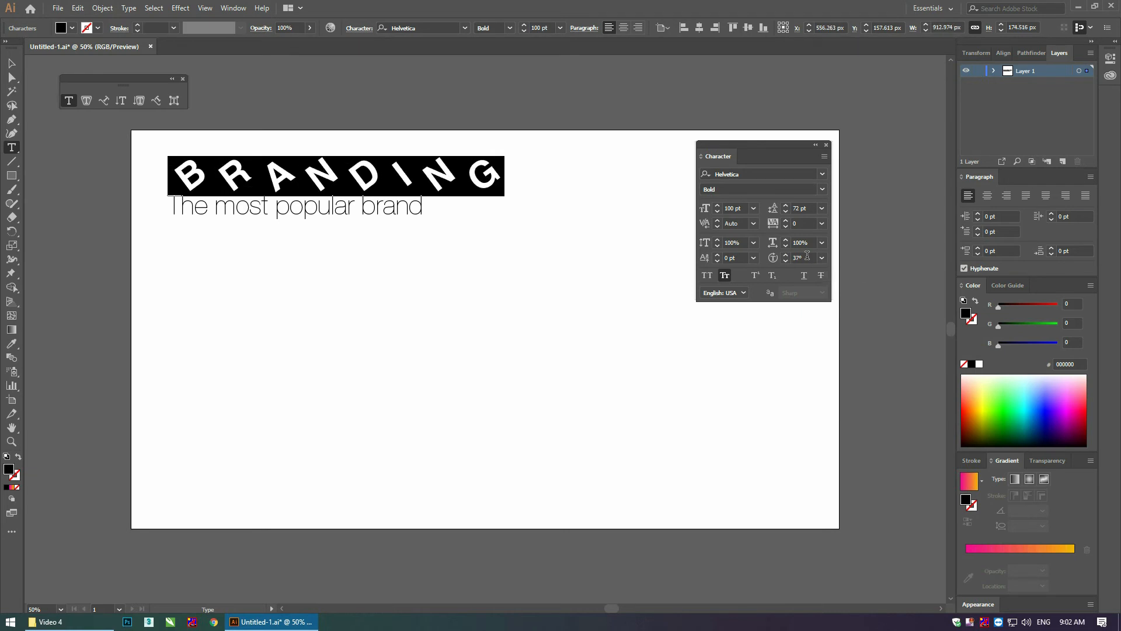
scroll(807, 256, "up", 12)
scroll(806, 256, "down", 20)
scroll(807, 255, "down", 14)
scroll(807, 256, "down", 3)
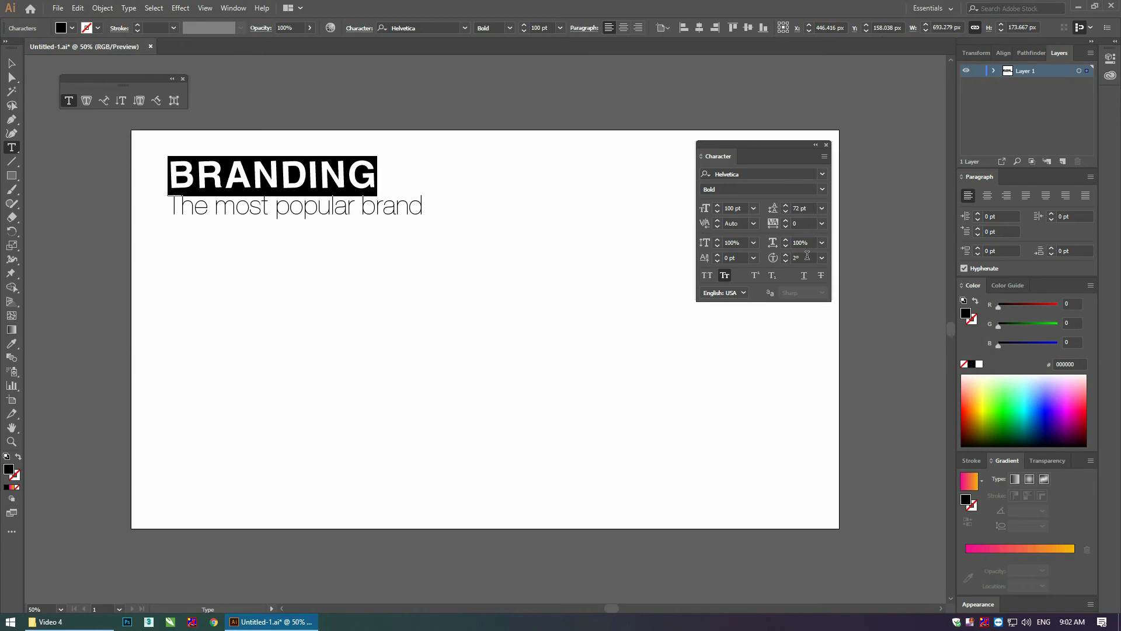
scroll(807, 256, "down", 2)
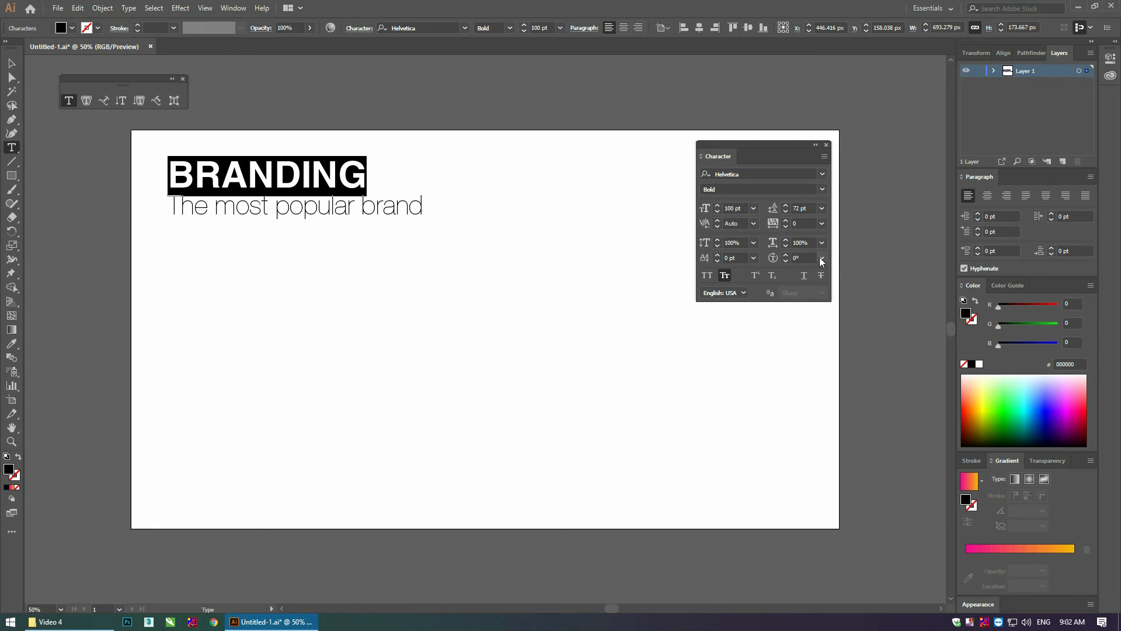
left_click(821, 257)
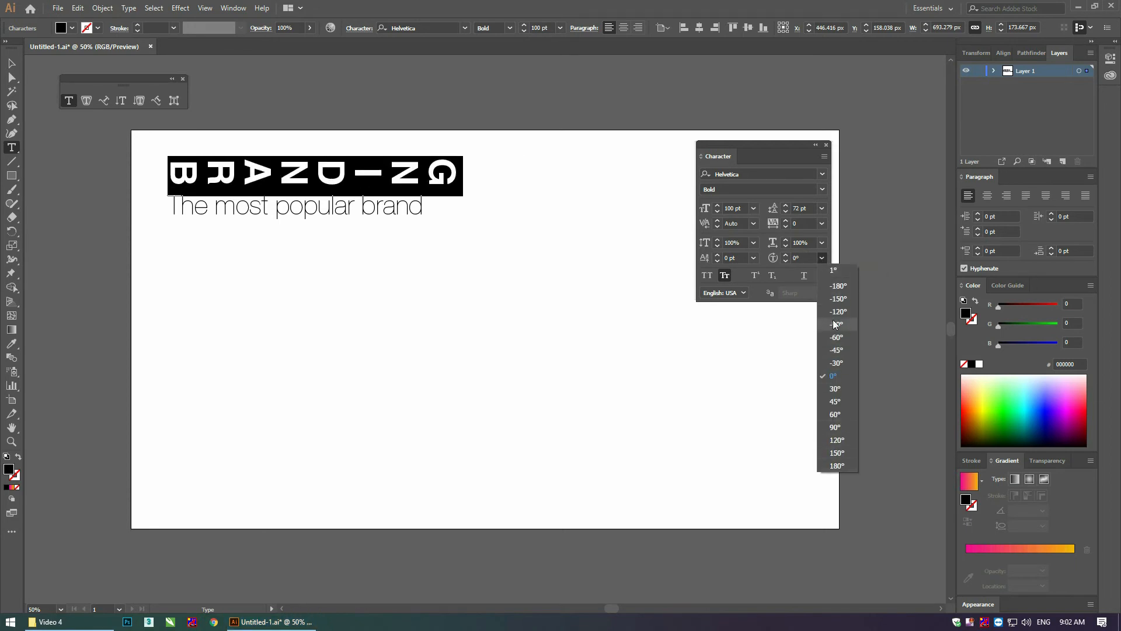
left_click(794, 267)
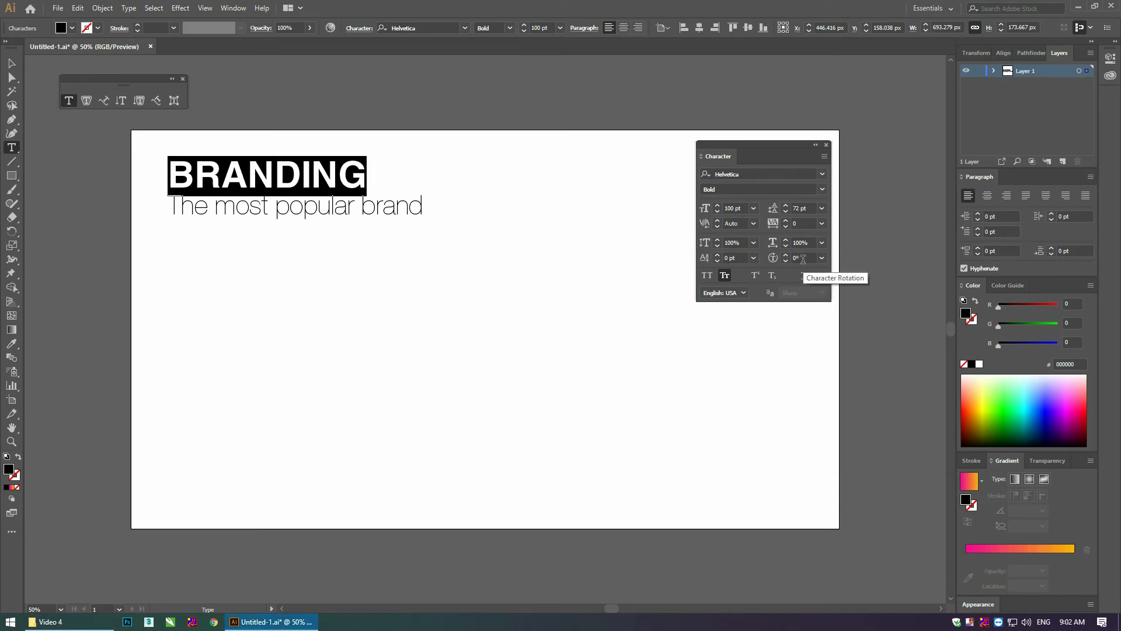
- Select only the tagline "The most popular brand" and apply All Caps to it
left_click(309, 208)
key("ctrl+a")
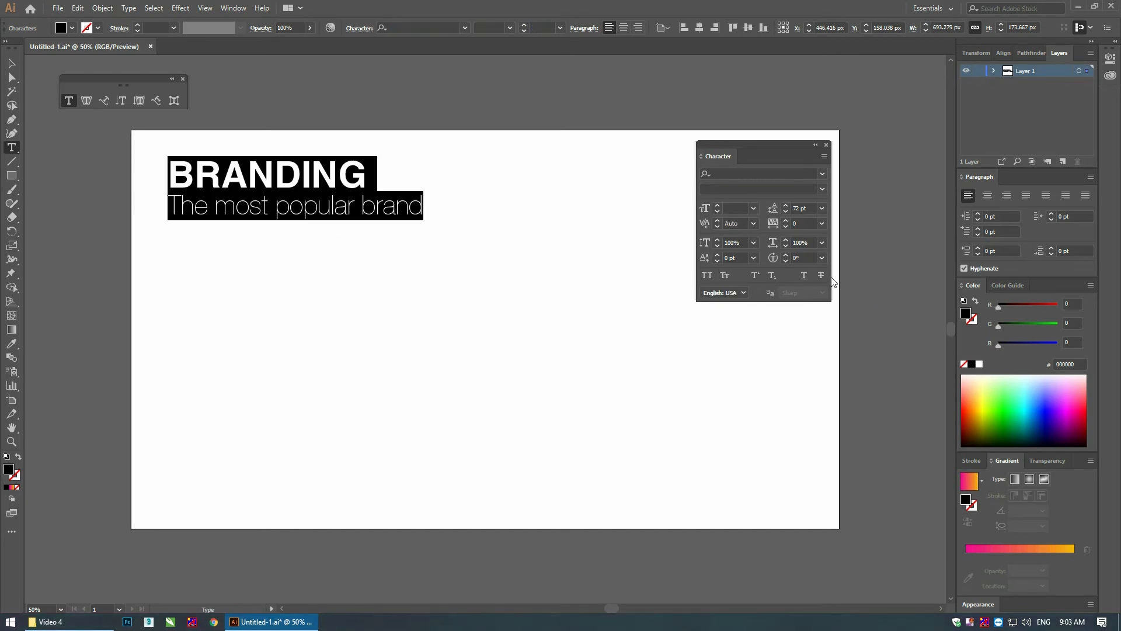
left_click(296, 210)
left_click_drag(169, 206, 476, 247)
left_click(708, 275)
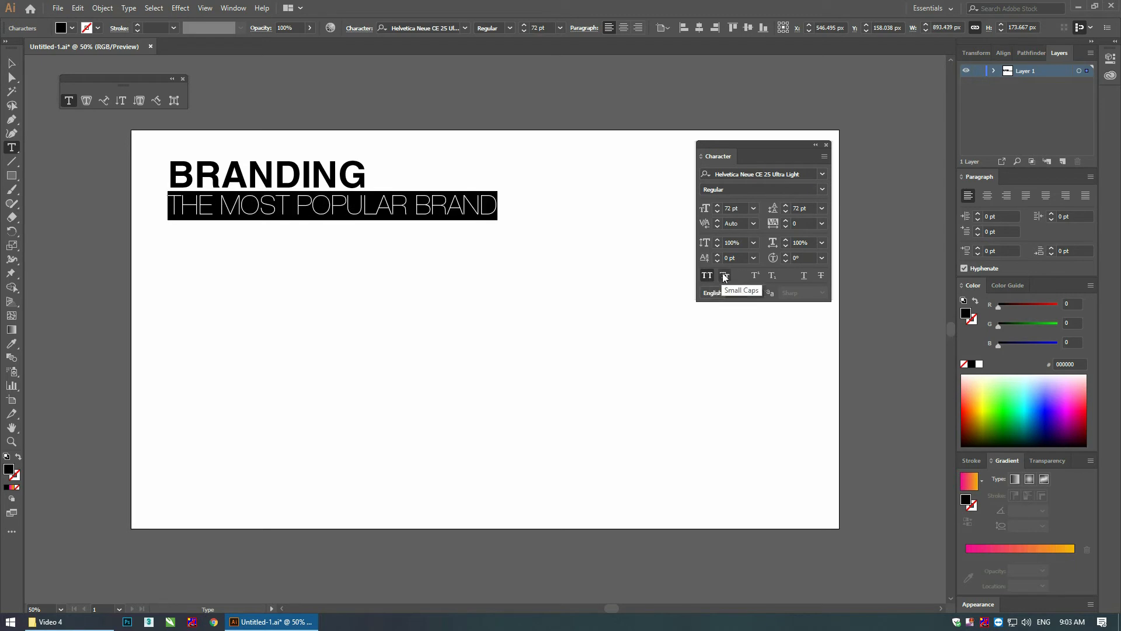
- Remove All Caps from the tagline, then try Small Caps on it and switch that off again
left_click(707, 276)
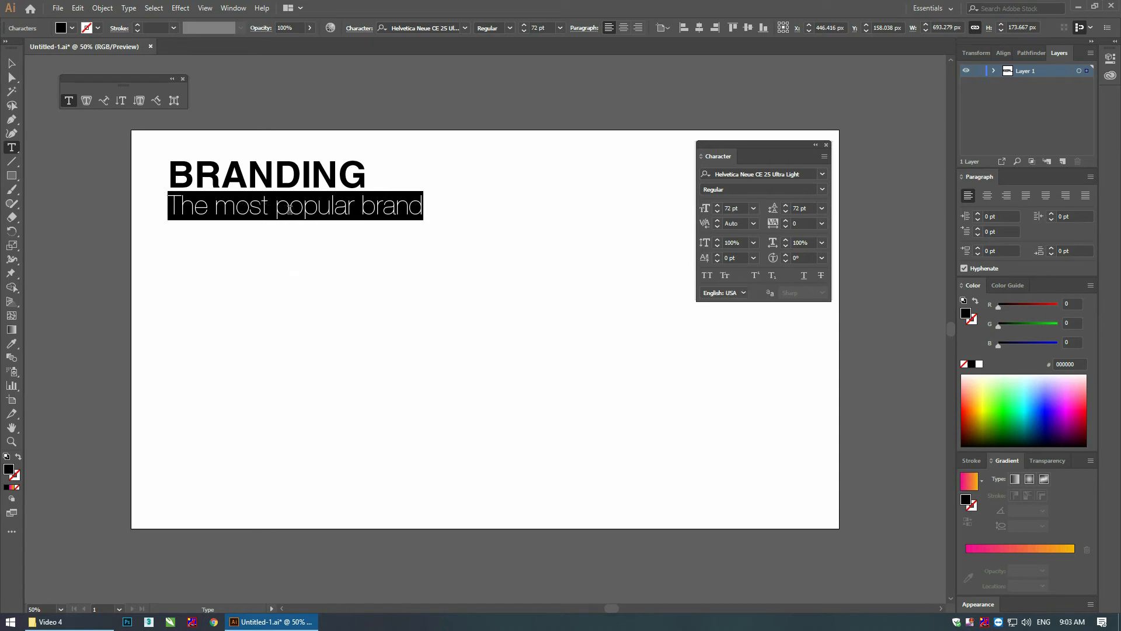
left_click(726, 274)
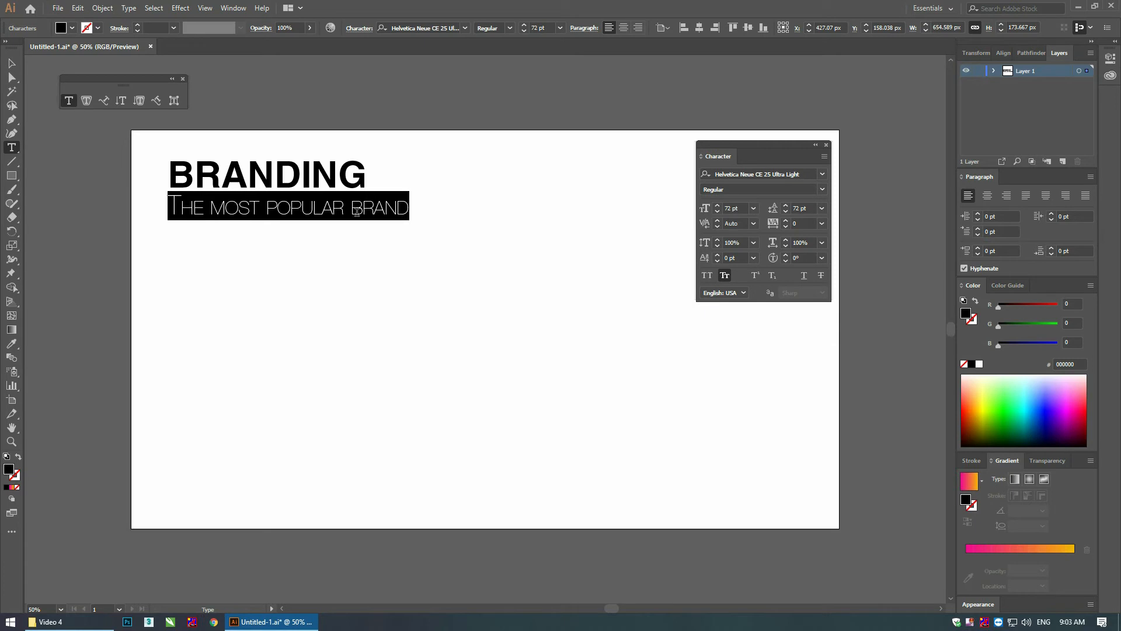
left_click(727, 272)
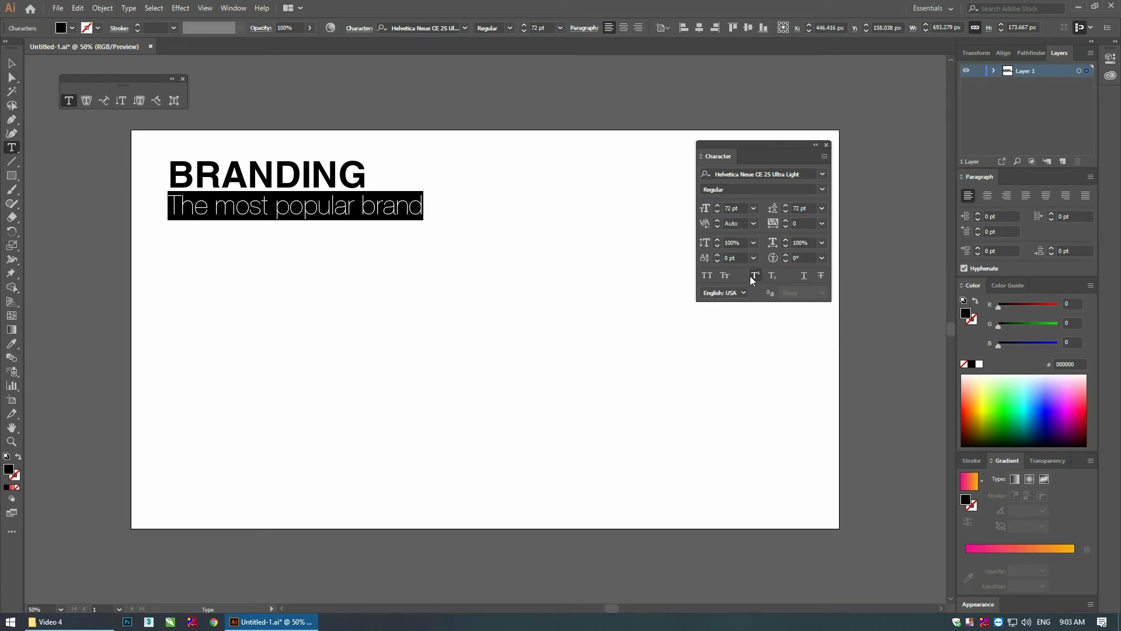
- Add a third text line reading "14th july 2020" below the tagline
left_click(423, 205)
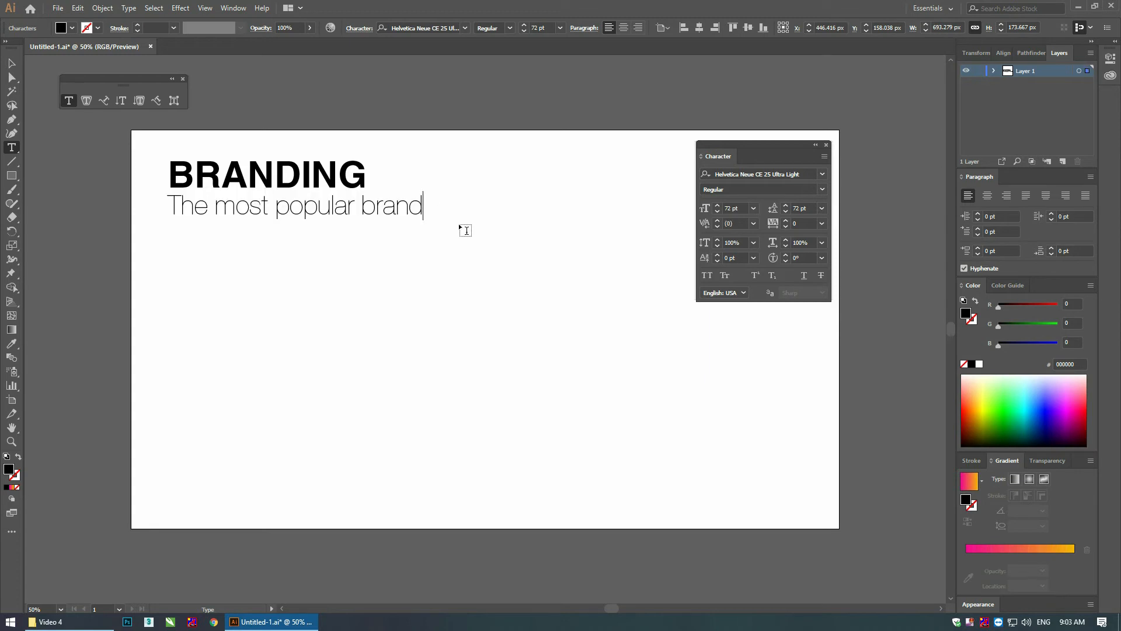
type("14")
type("july")
type("th")
key("Right")
key("Right")
key("Right")
key("Right")
type("20 20")
key("Left")
key("Left")
key("BackSpace")
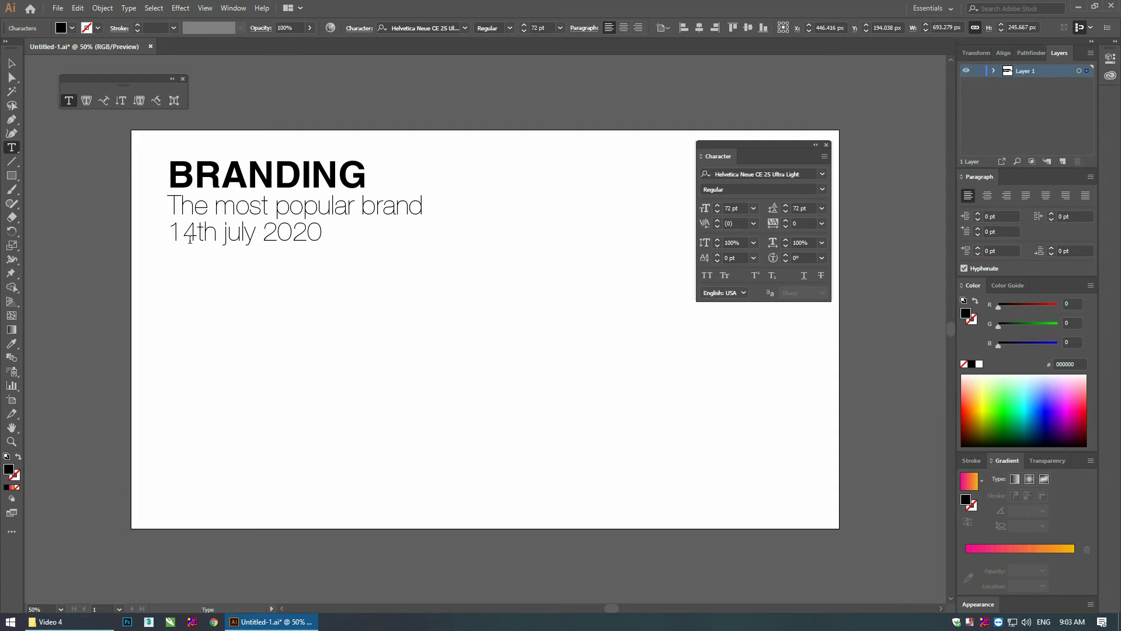
- Try superscript and then subscript on the "th" after 14, replacing the letters with 0 and retyping them as "th"
left_click_drag(199, 232, 218, 234)
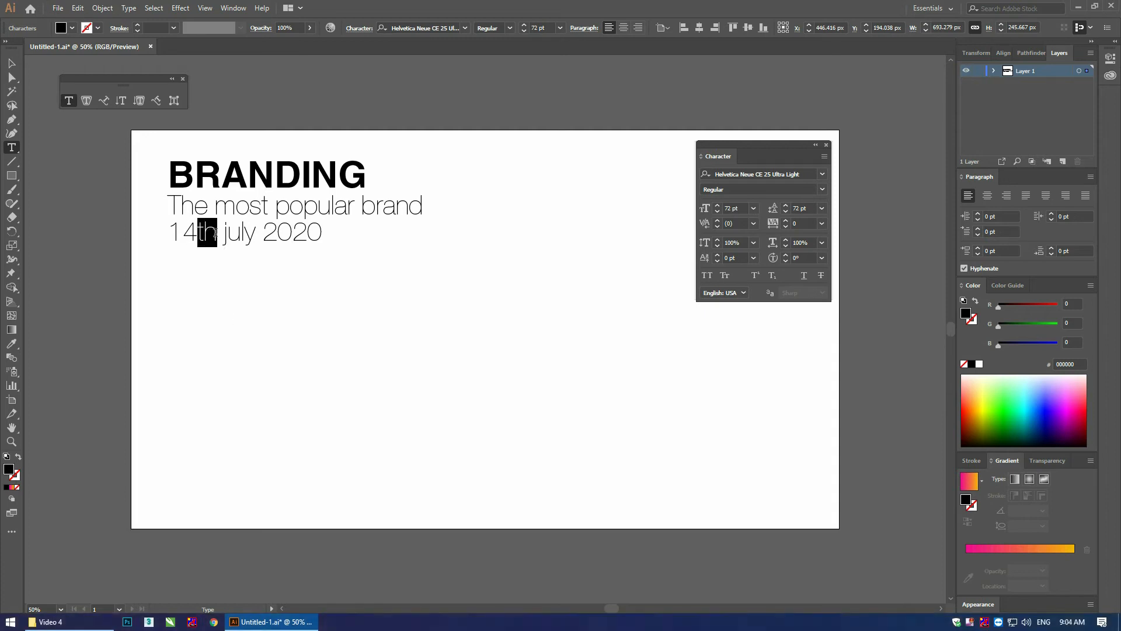
left_click(756, 275)
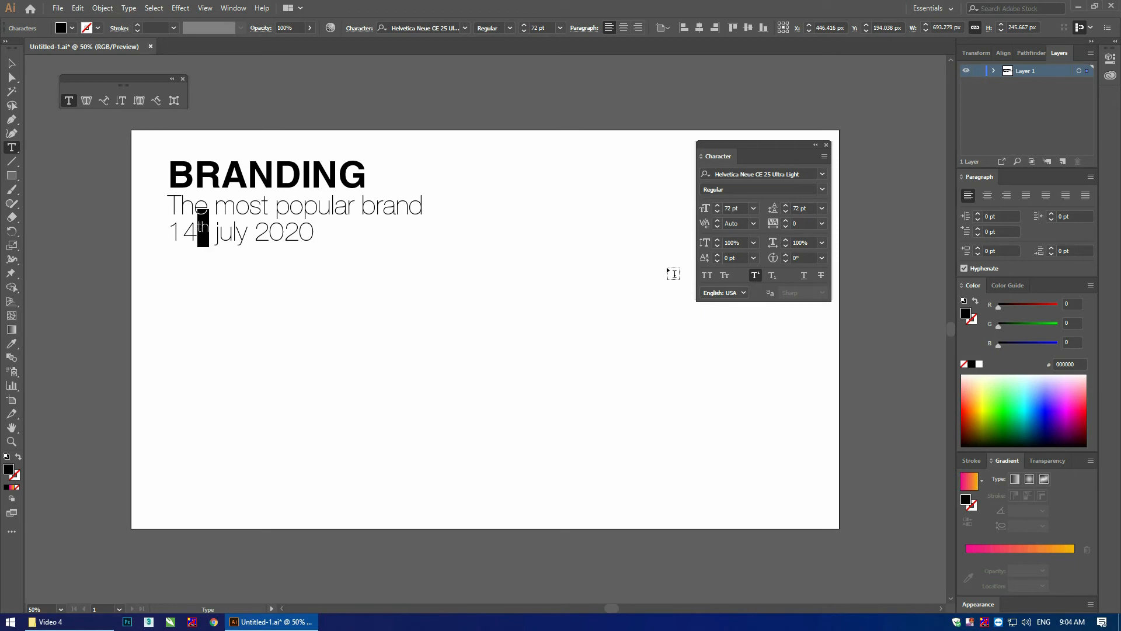
left_click(773, 274)
type("0")
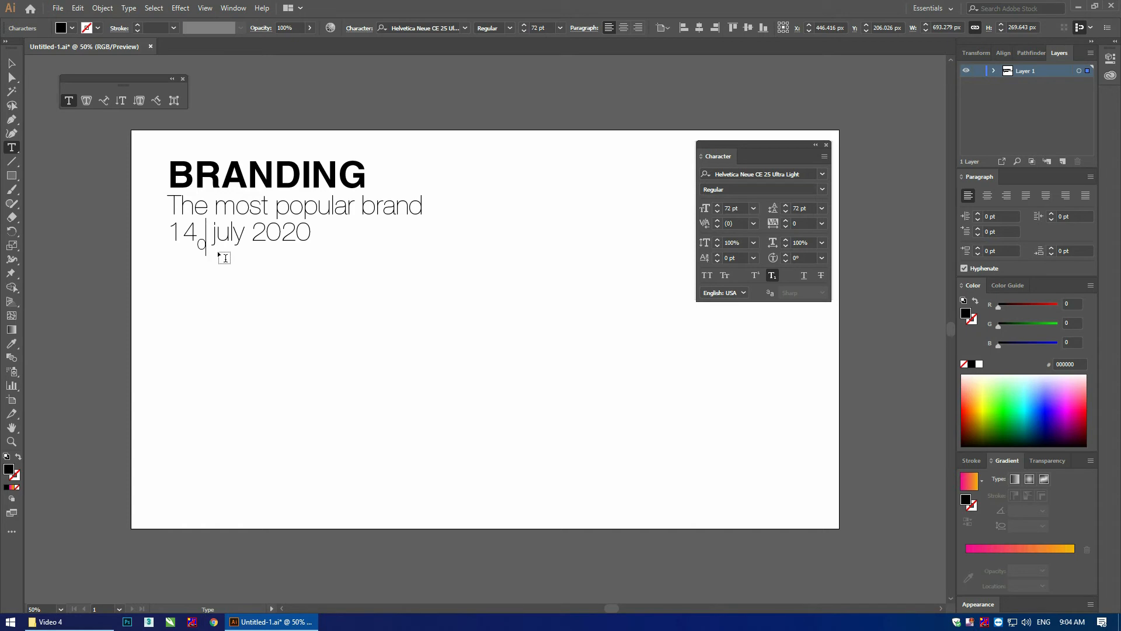
key("BackSpace")
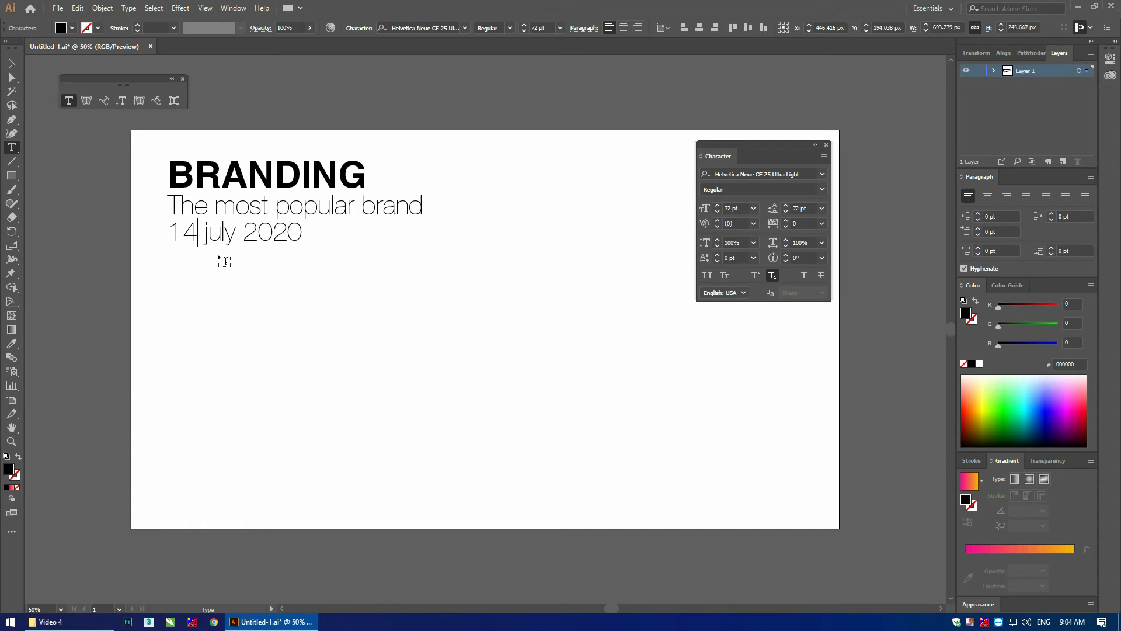
type("th")
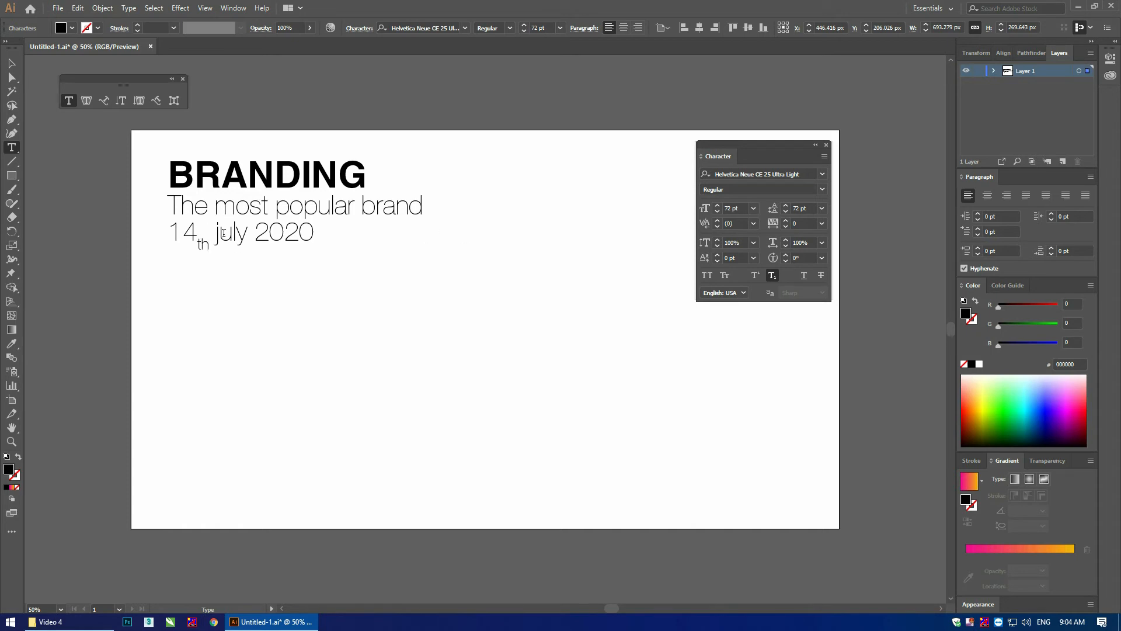
- Select the "th" after 14 and format it as superscript
key("shift+Left")
key("shift+Left")
left_click(753, 278)
- Select the tagline "The most popular brand" and try Underline on it, switching it off again
left_click(320, 208)
left_click_drag(422, 206, 167, 207)
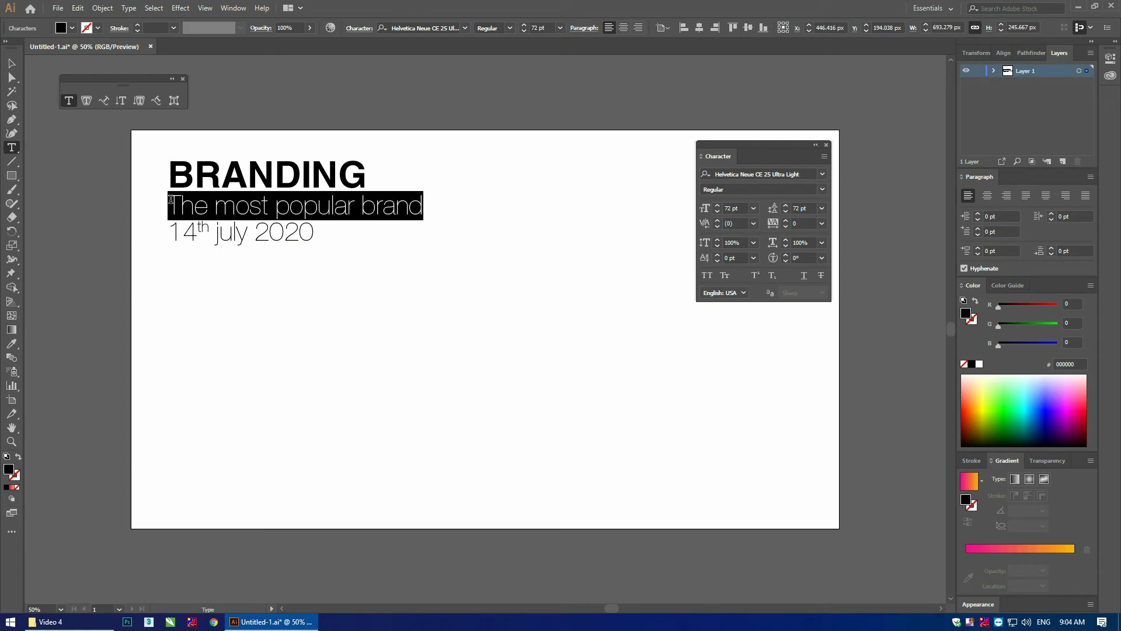
left_click(805, 275)
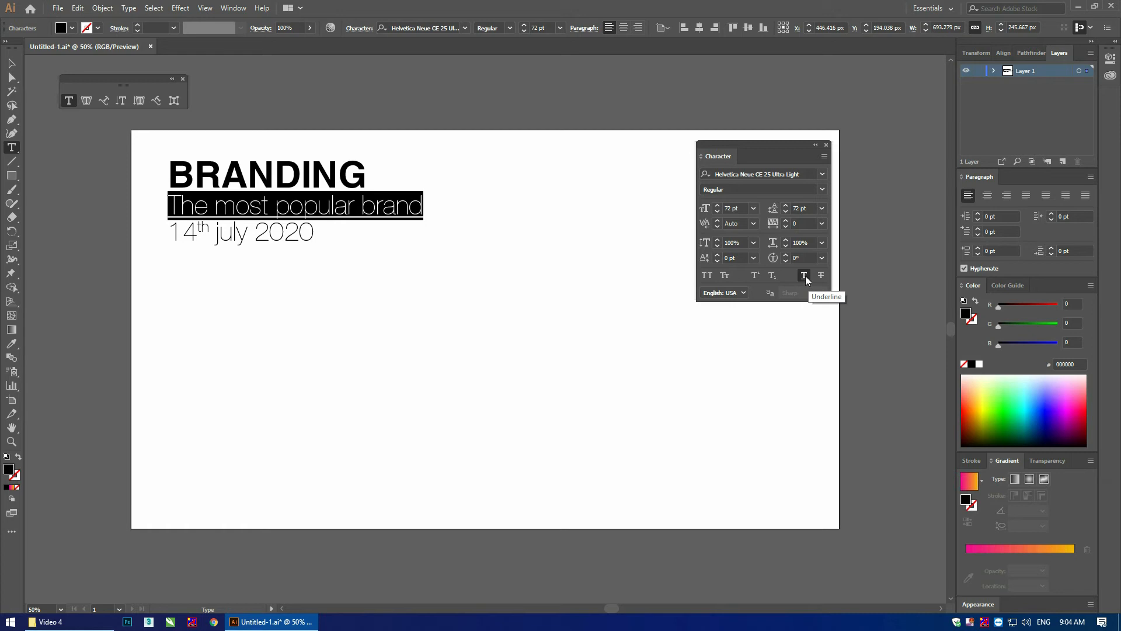
left_click(805, 276)
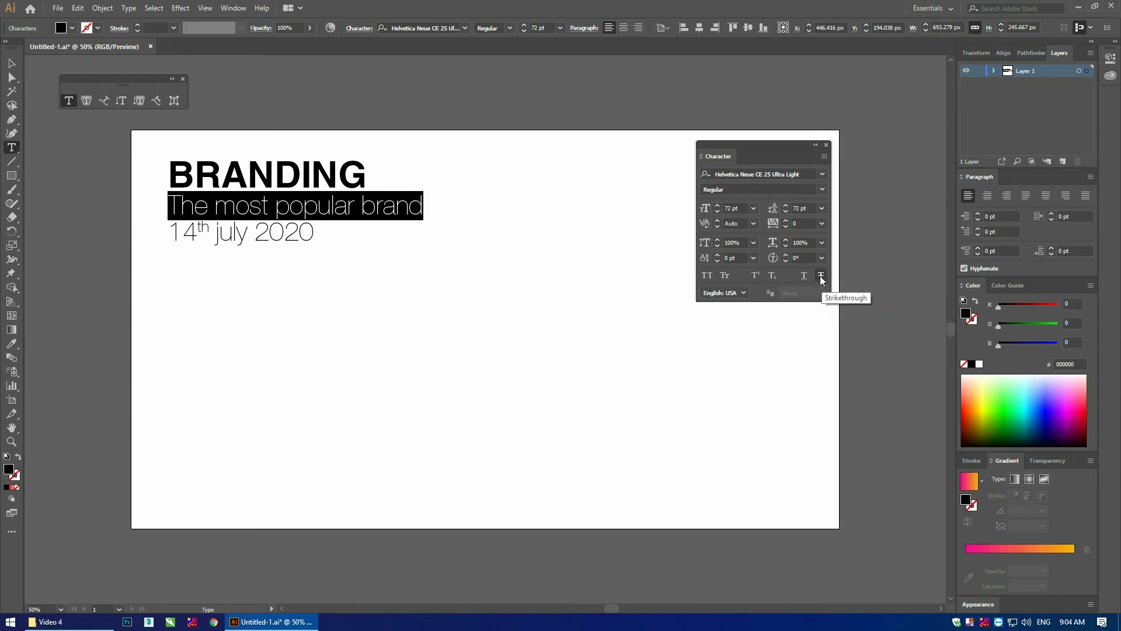
- Try Strikethrough on the tagline, view it with the text deselected, and undo the strikethrough
left_click(822, 275)
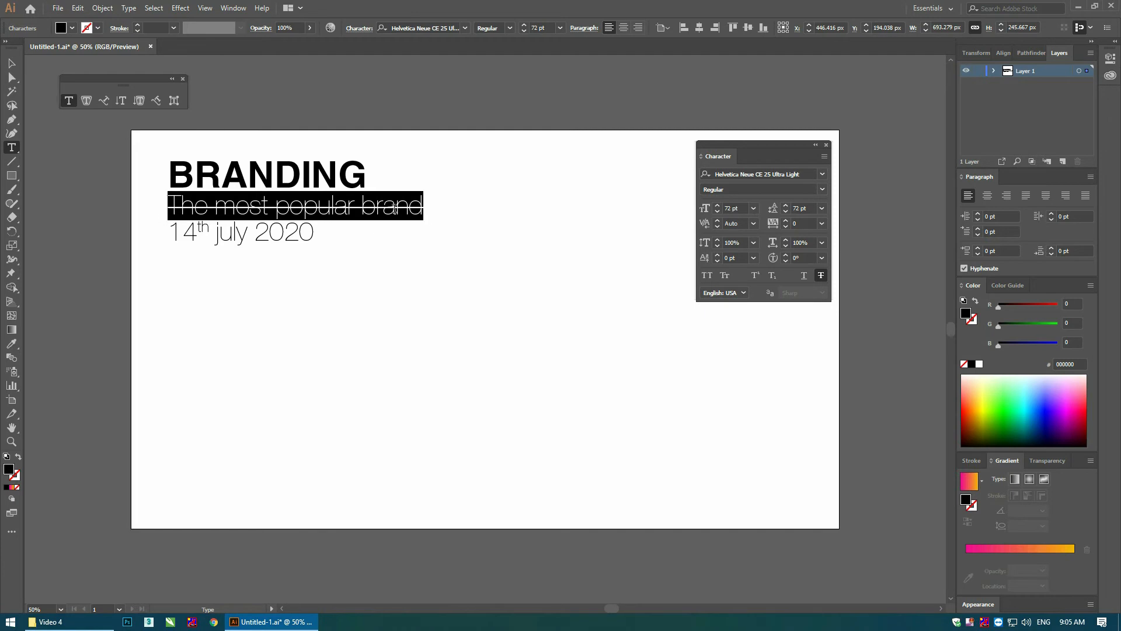
key("Escape")
left_click(500, 289)
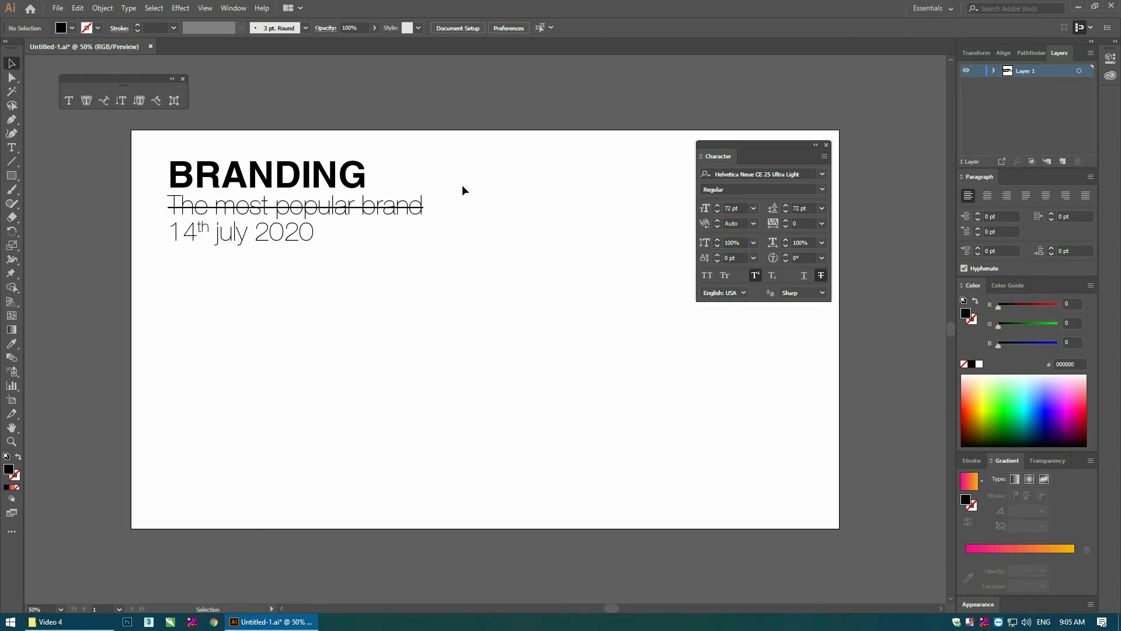
key("ctrl+z")
- Try Estonian and German: Swiss 2006 Reform as the tagline's text language
left_click(740, 292)
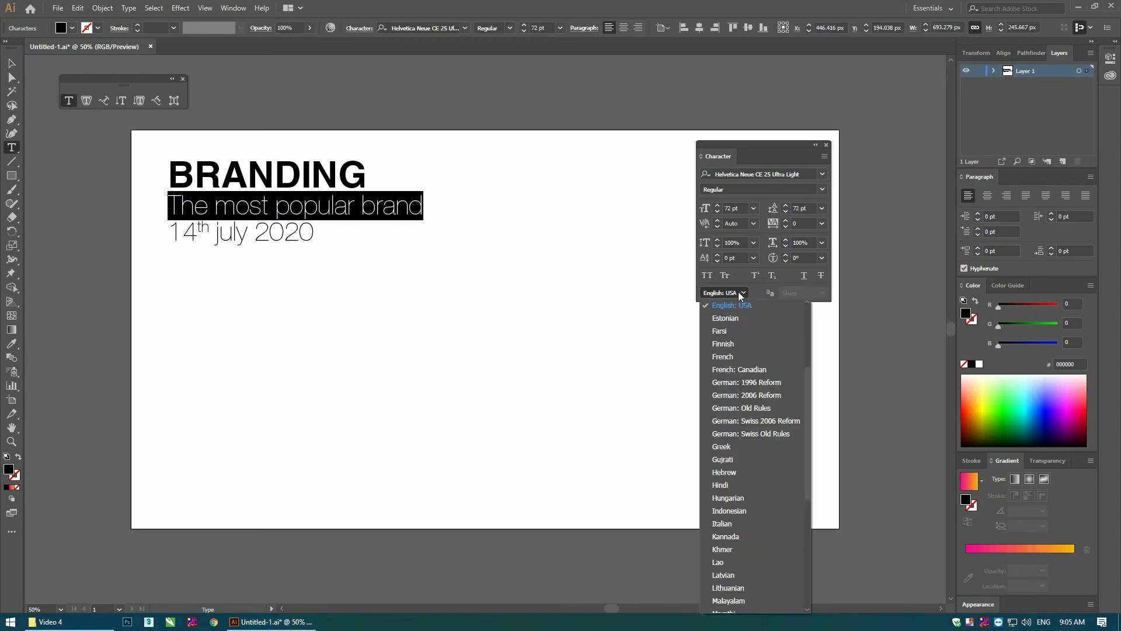
left_click(723, 320)
left_click(731, 295)
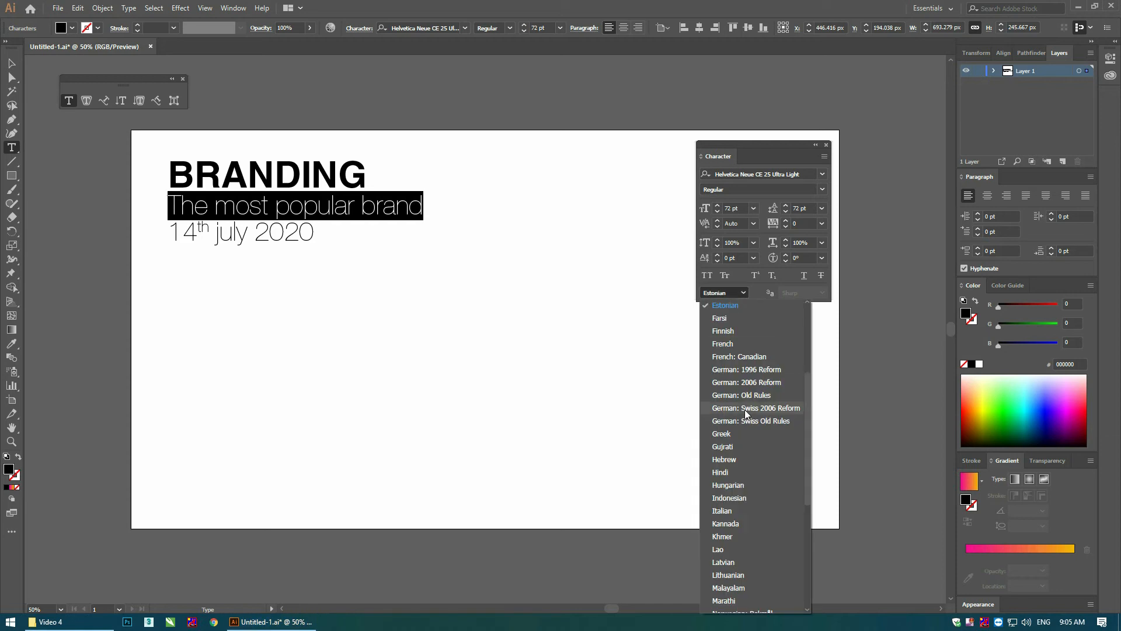
left_click(740, 407)
- Look through the available text languages and set the tagline's language back to English: USA
left_click(735, 292)
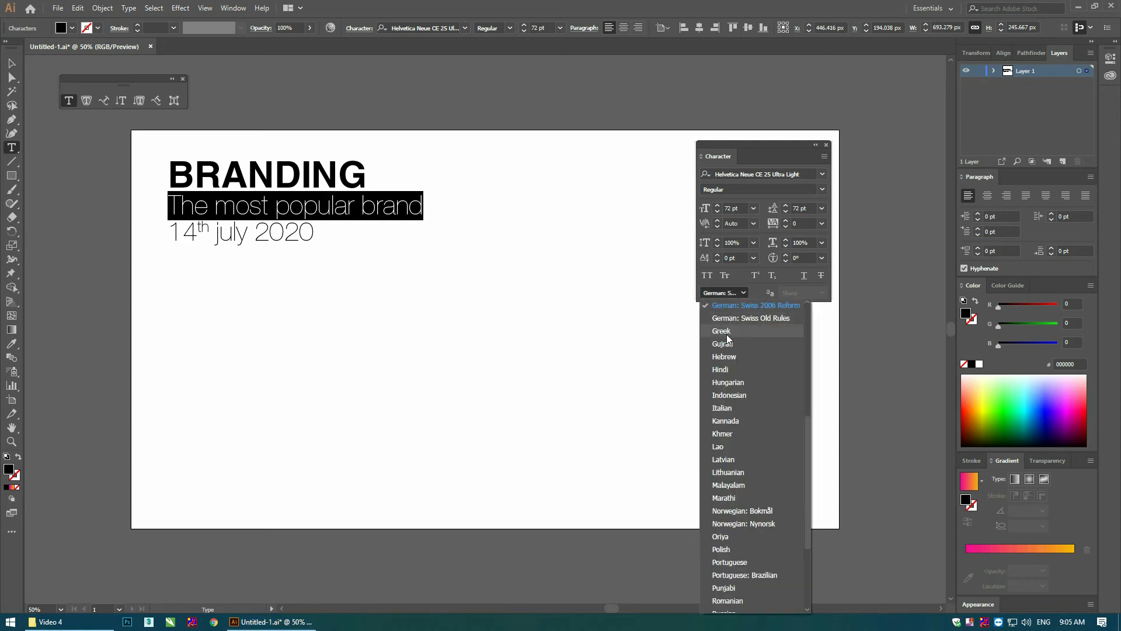
scroll(731, 411, "down", 3)
scroll(738, 473, "up", 9)
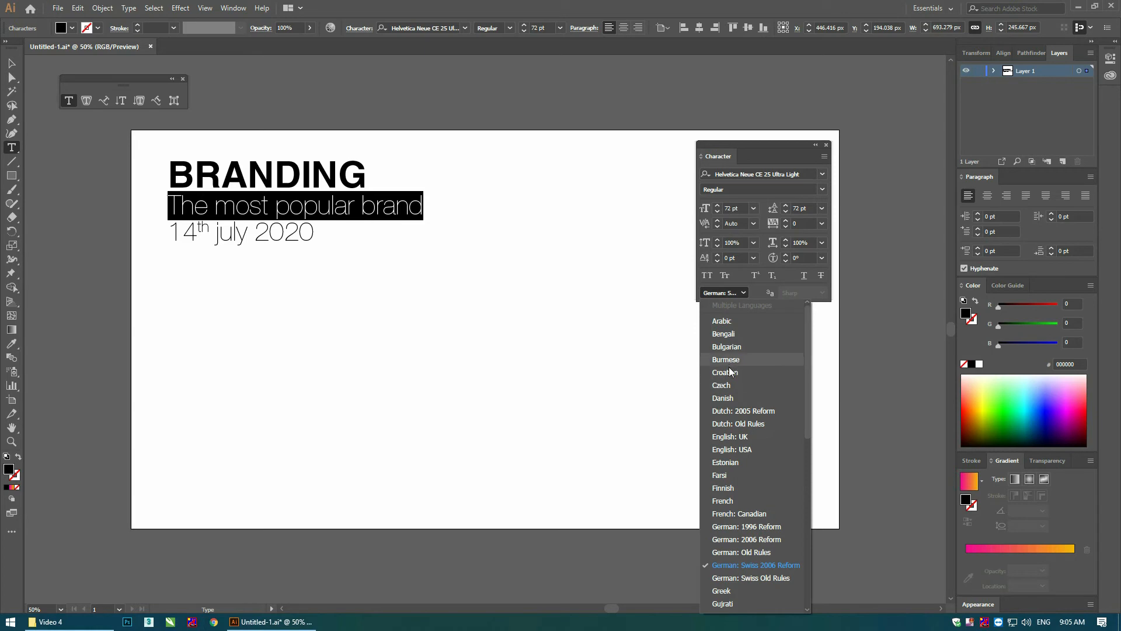
scroll(732, 465, "down", 9)
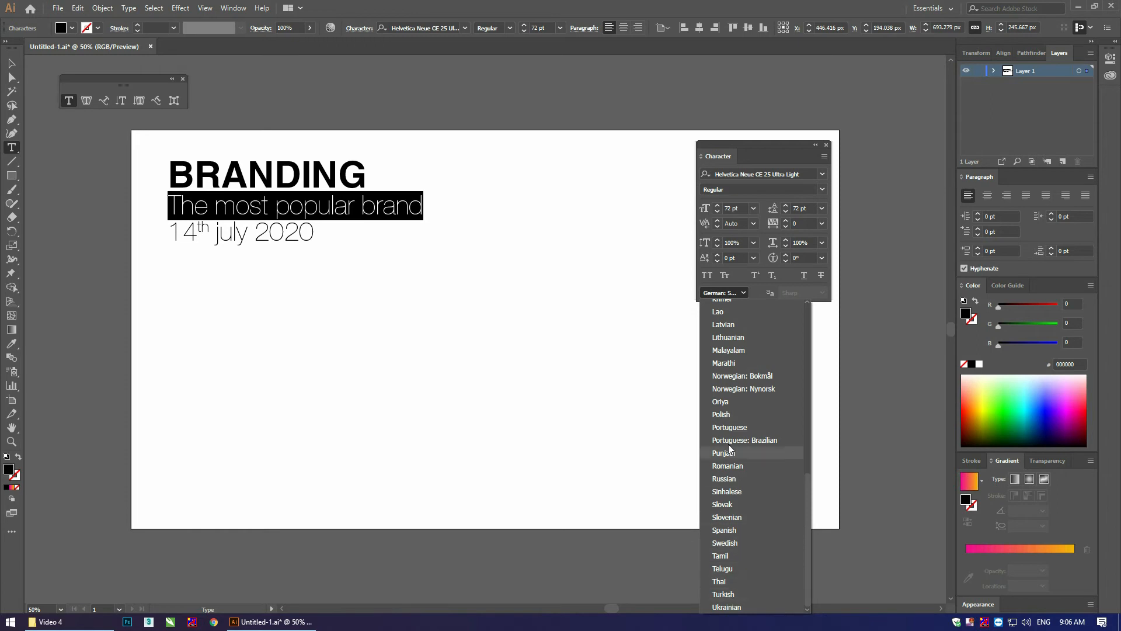
scroll(728, 437, "up", 7)
scroll(731, 449, "down", 3)
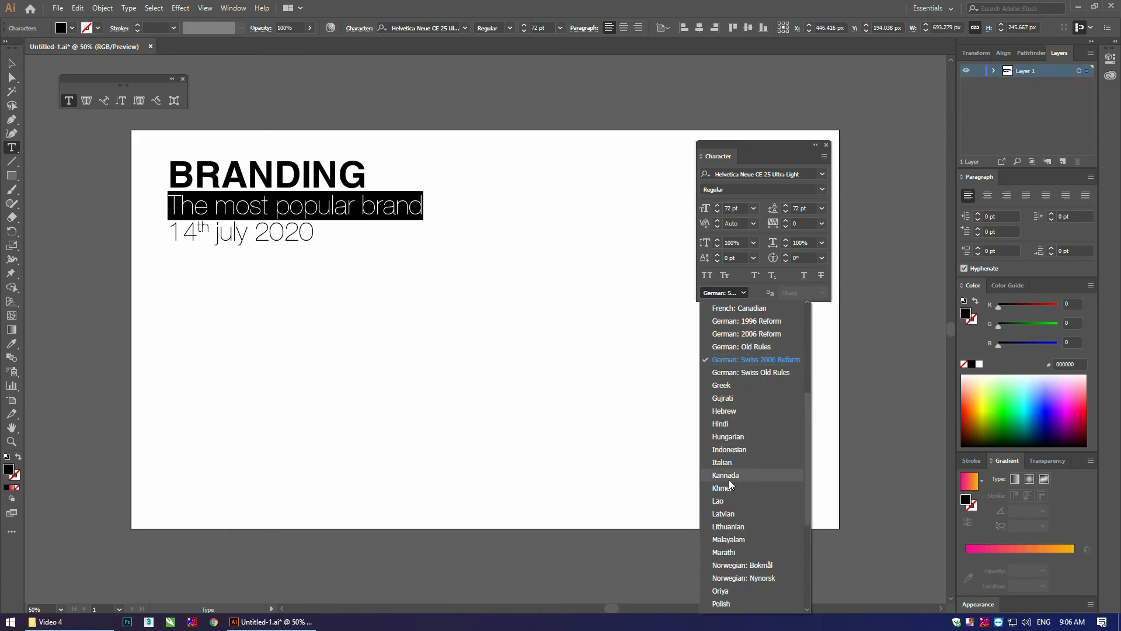
scroll(728, 479, "up", 3)
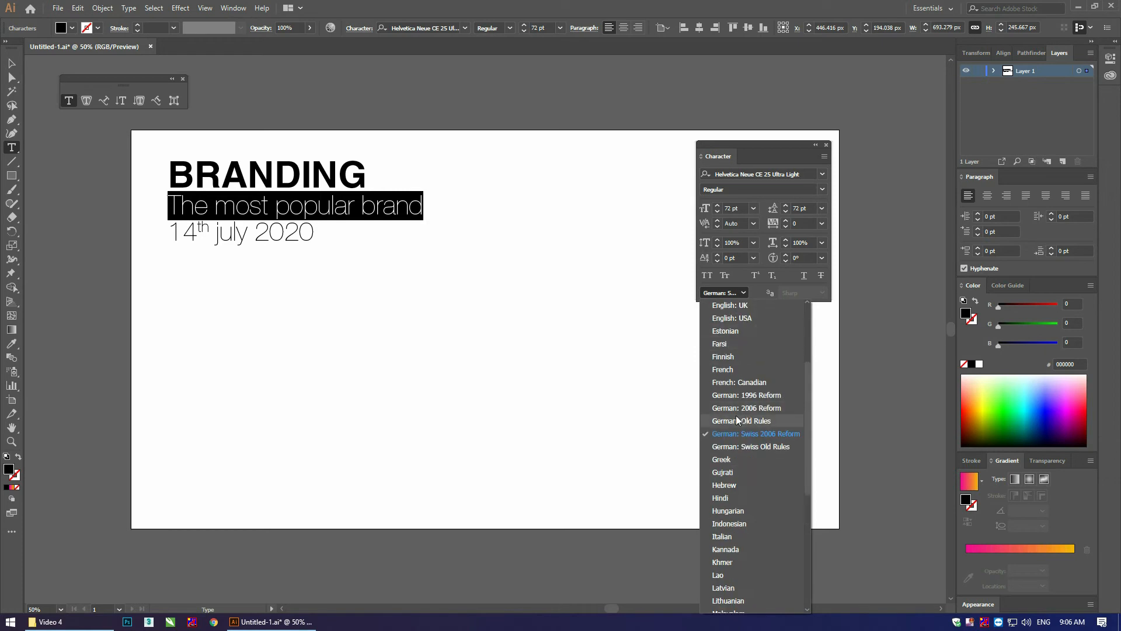
left_click(728, 317)
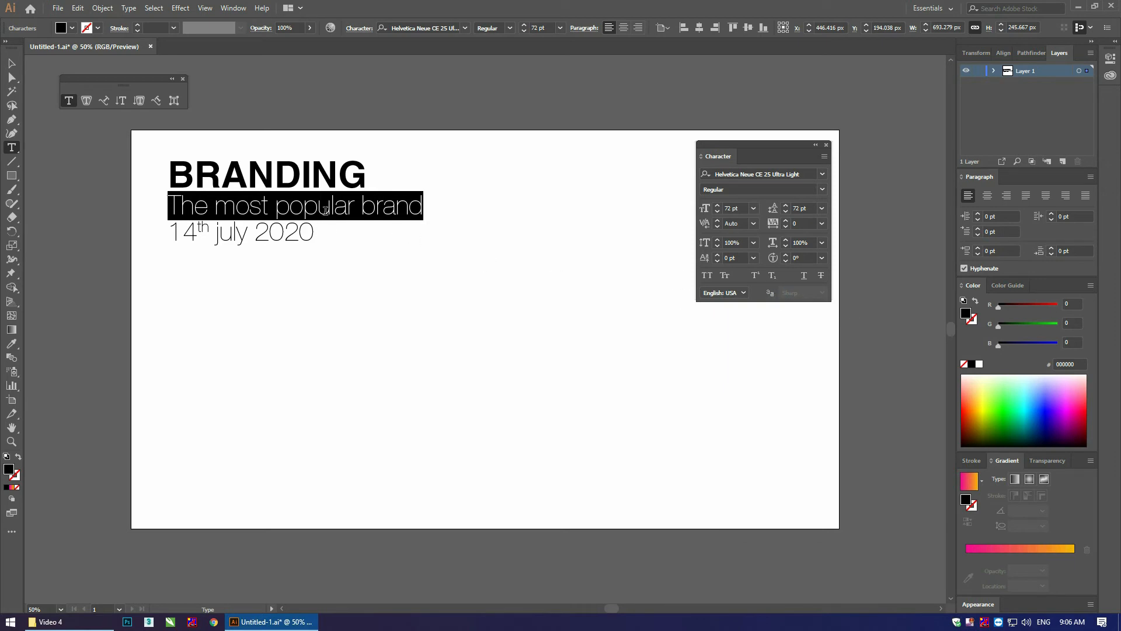
- Select the whole three-line text object, try Crisp anti-aliasing on it, return it to Sharp, and deselect it
left_click(275, 178)
key("ctrl+a")
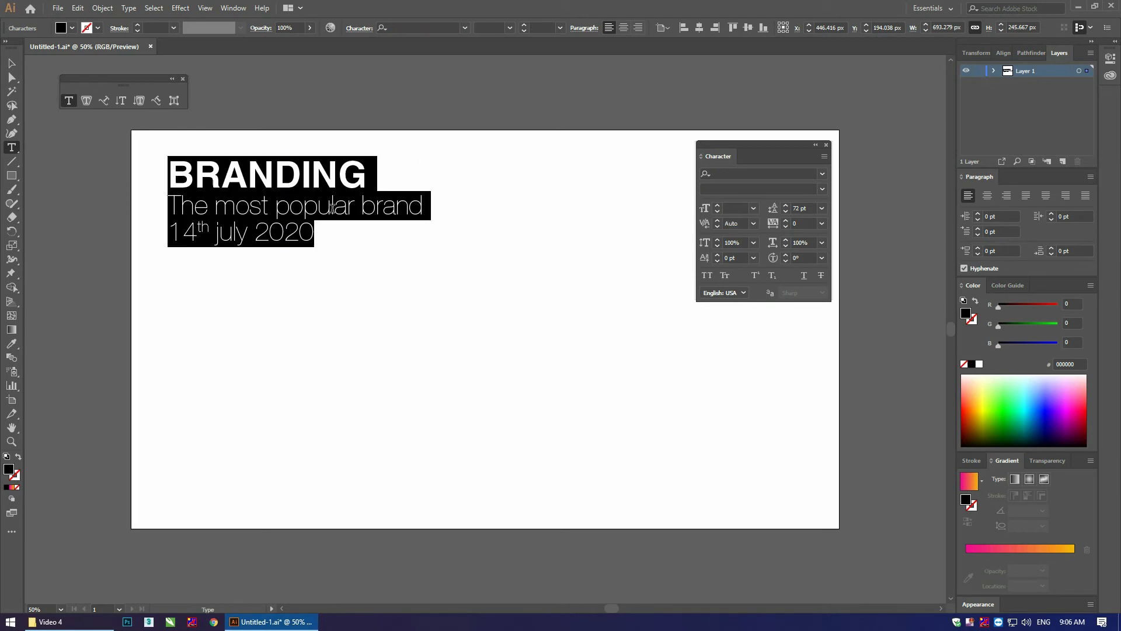
left_click(11, 66)
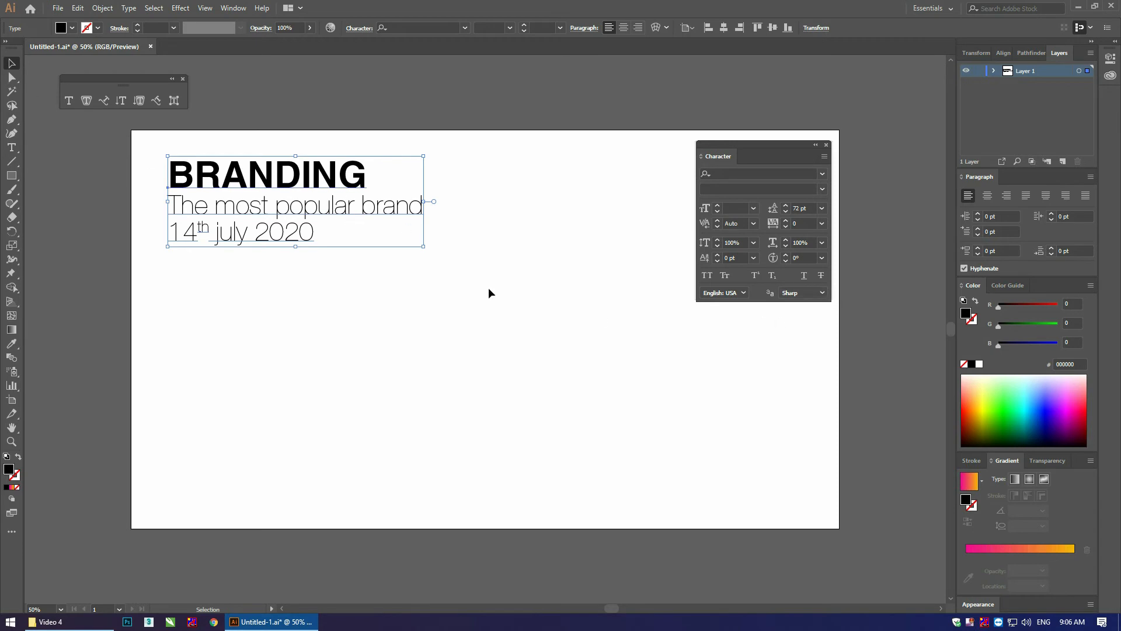
left_click(823, 294)
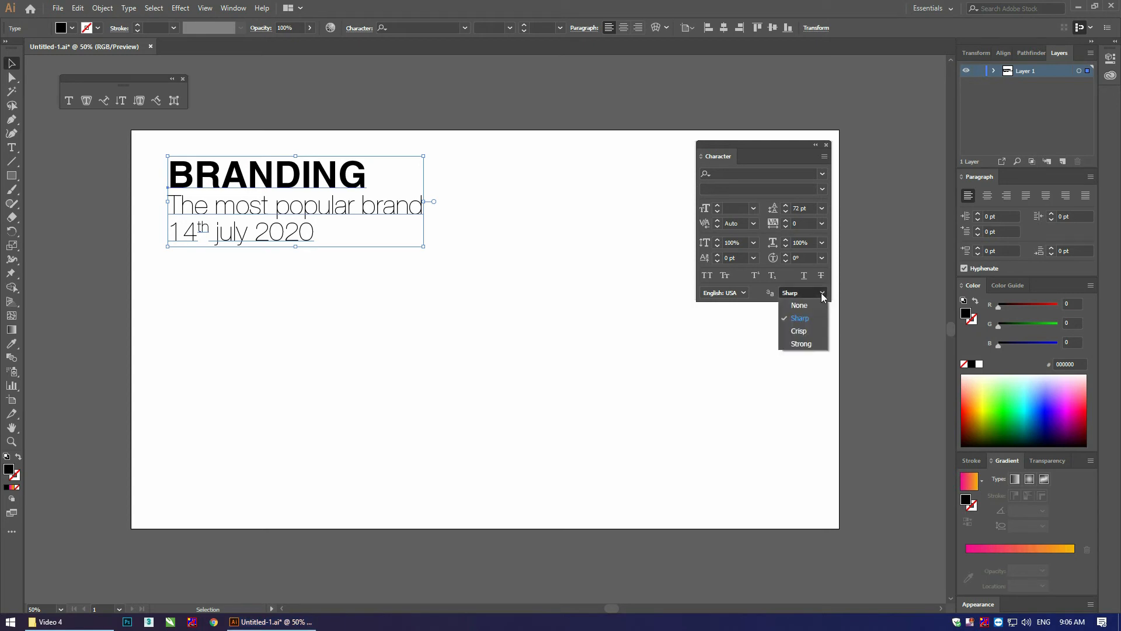
left_click(807, 333)
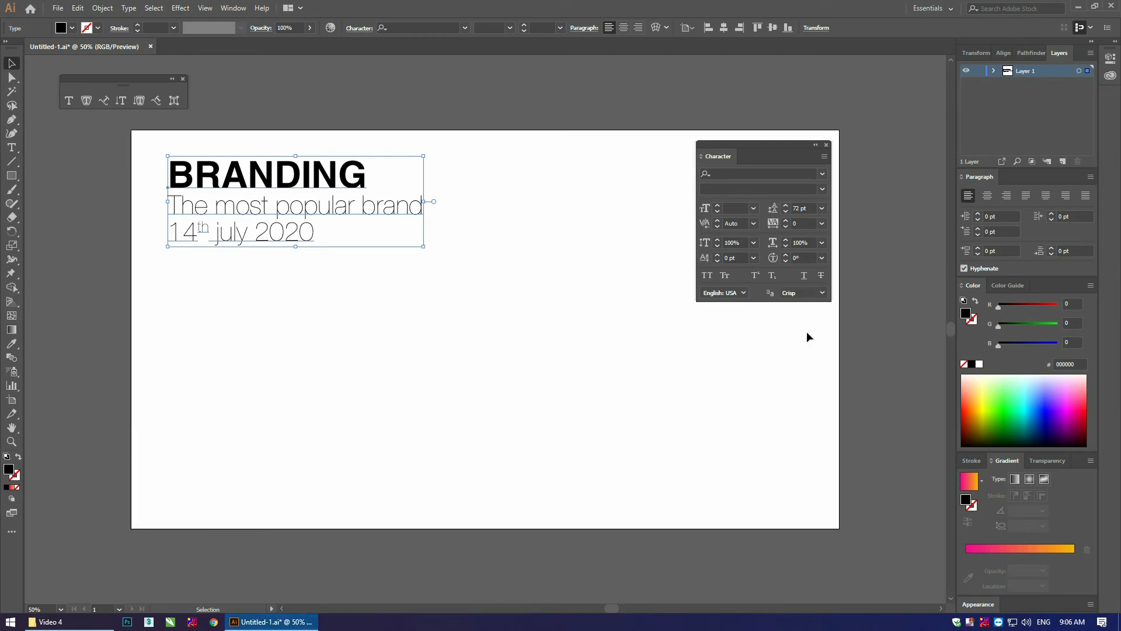
left_click(818, 293)
left_click(789, 293)
left_click(819, 296)
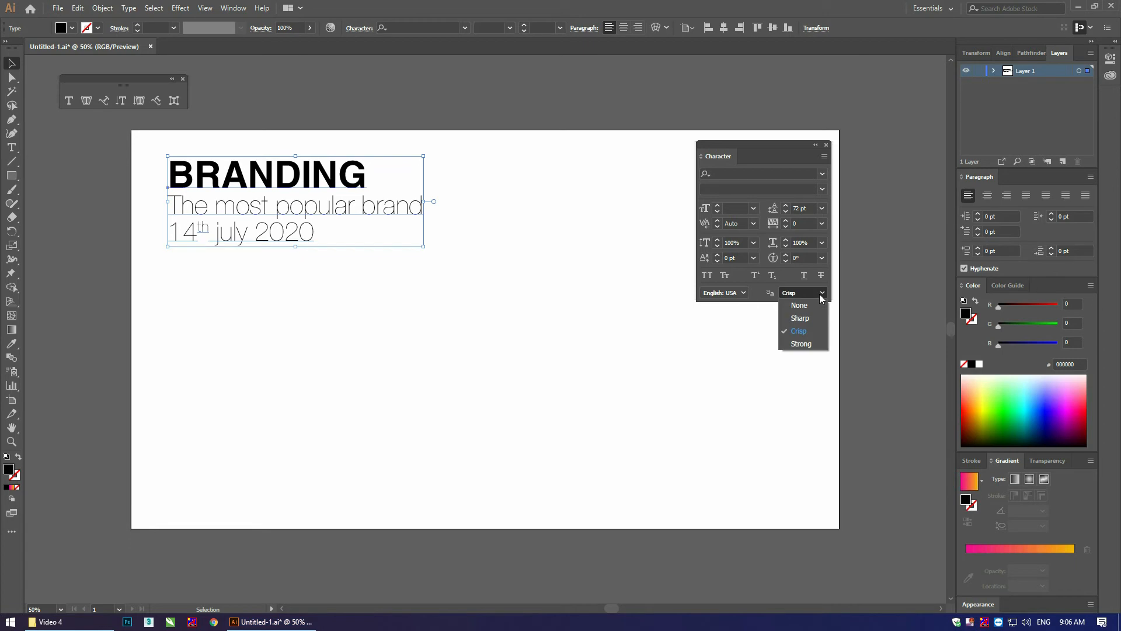
left_click(800, 318)
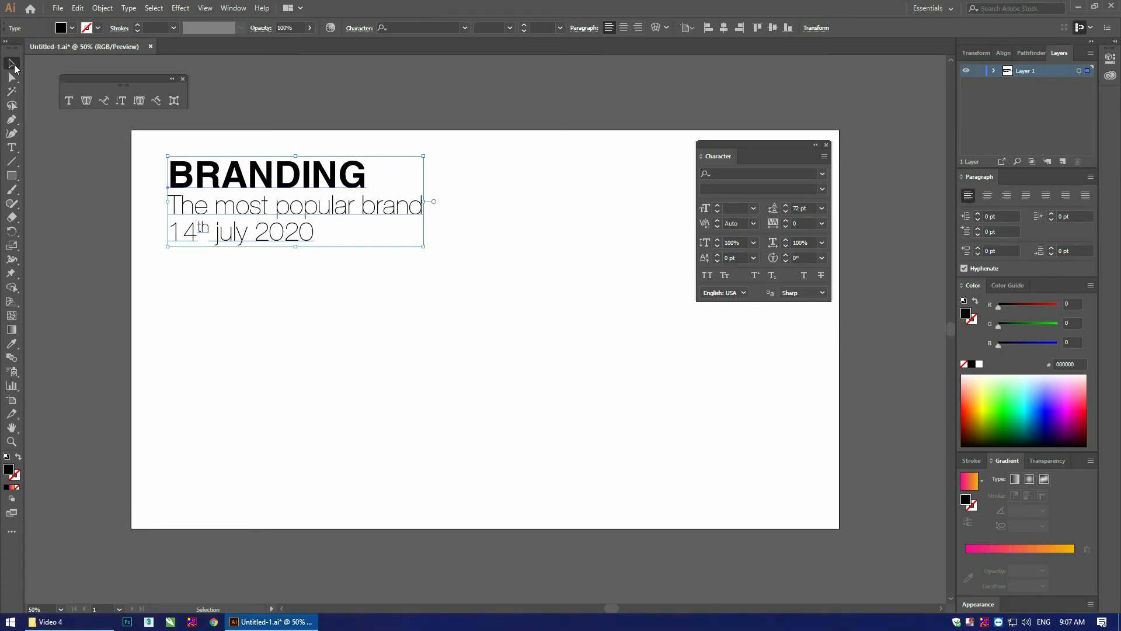
left_click(519, 318)
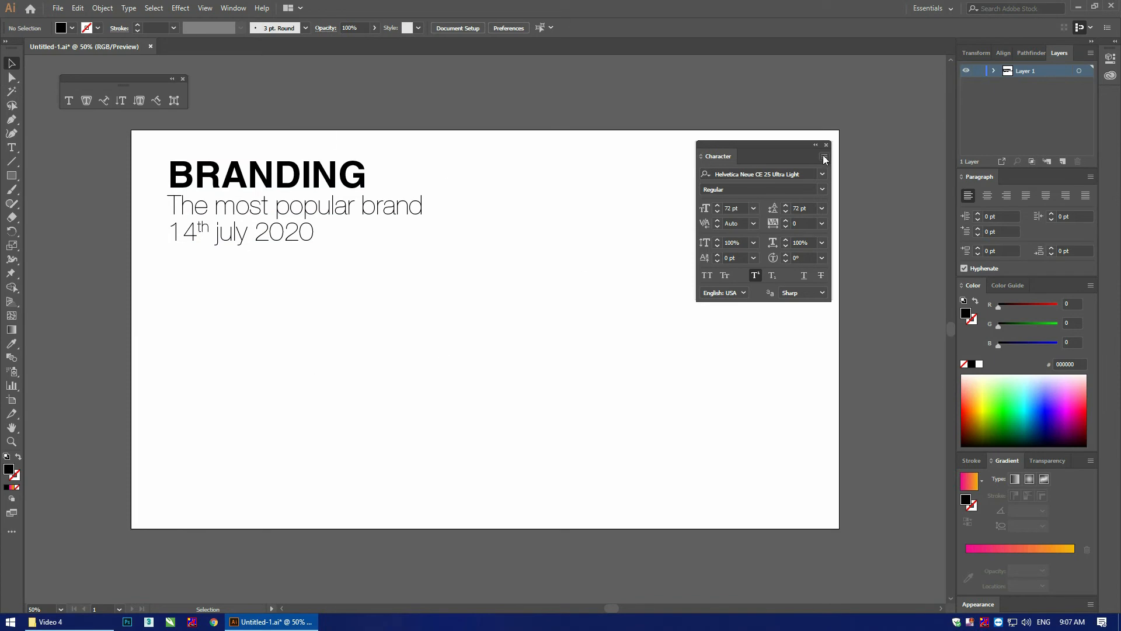
- Close the character settings and create an area text box of about 1370 × 680 px with placeholder text below the date line
left_click(826, 144)
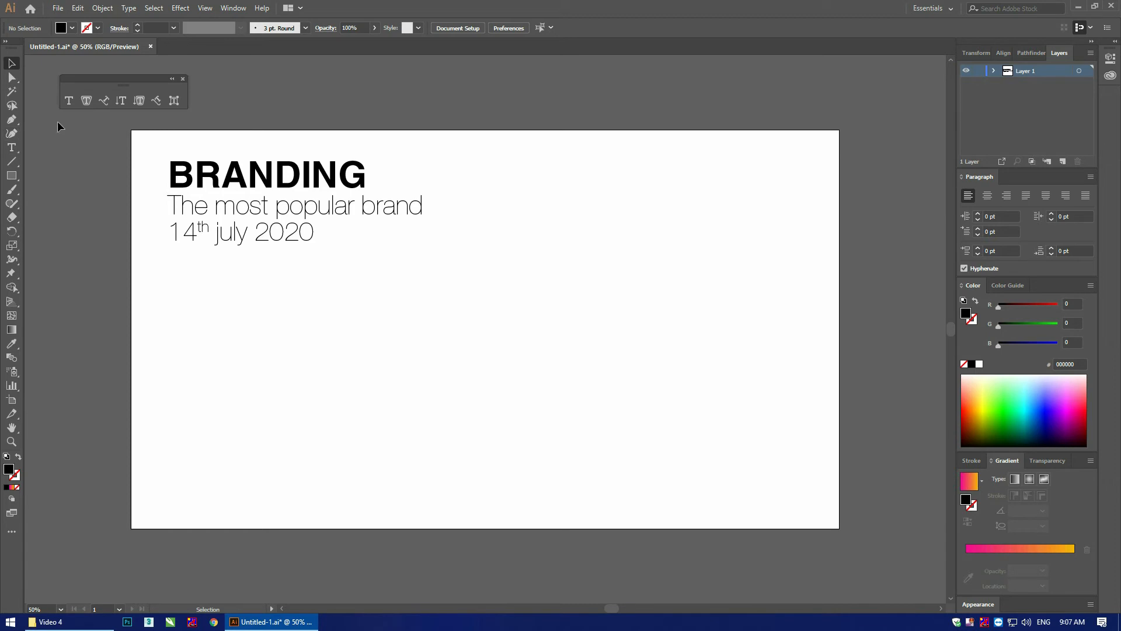
left_click(69, 100)
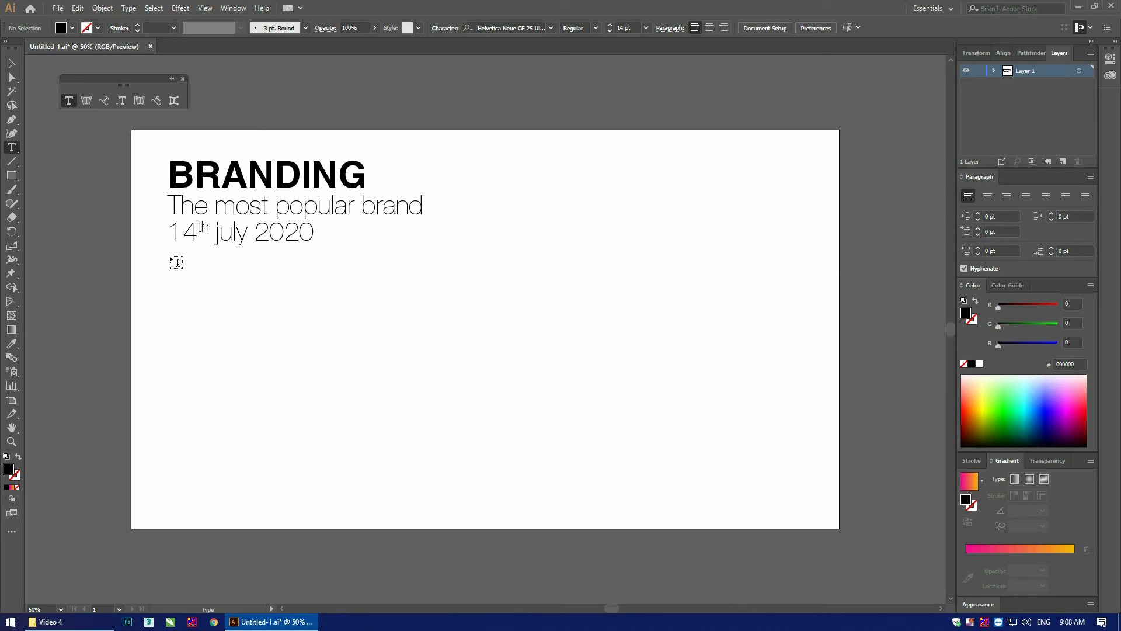
left_click_drag(177, 263, 676, 508)
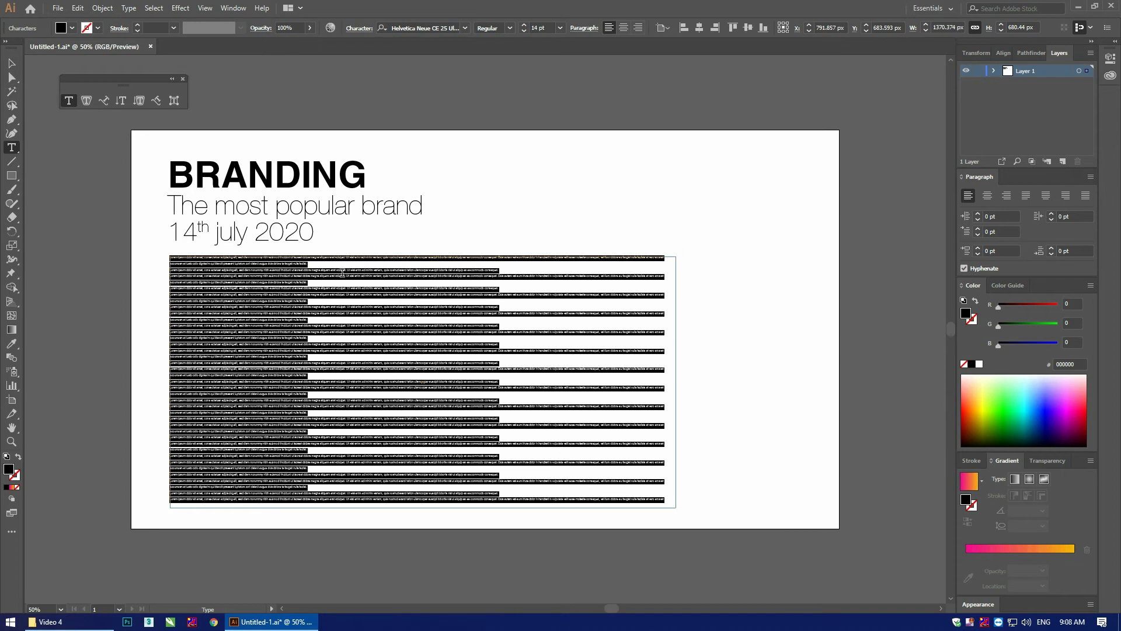
left_click(11, 63)
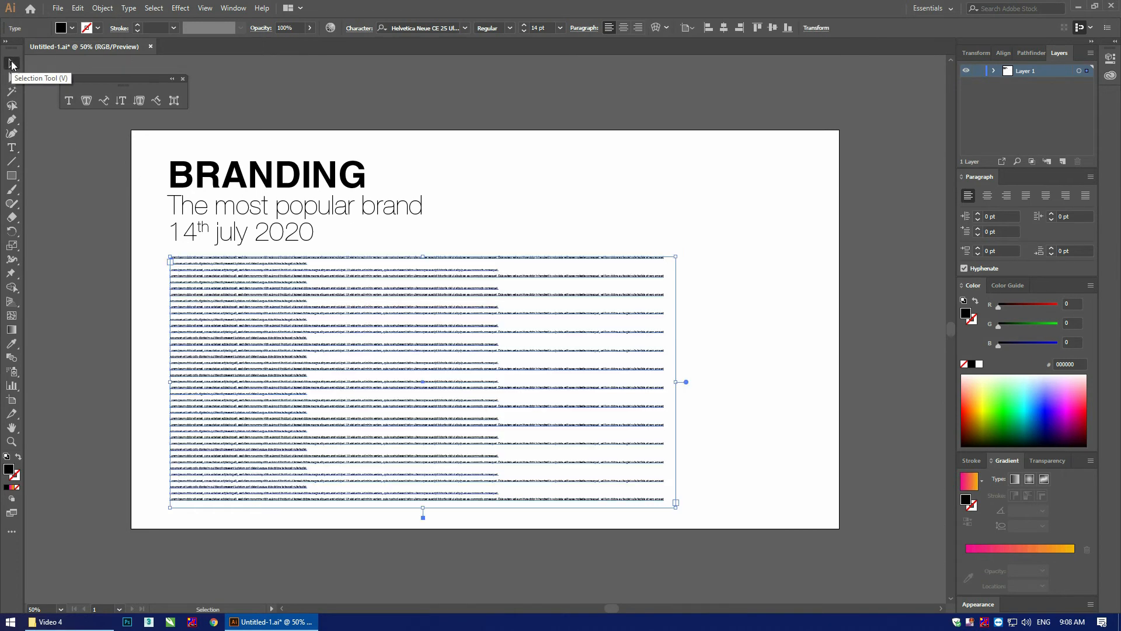
left_click(565, 358)
left_click(549, 357)
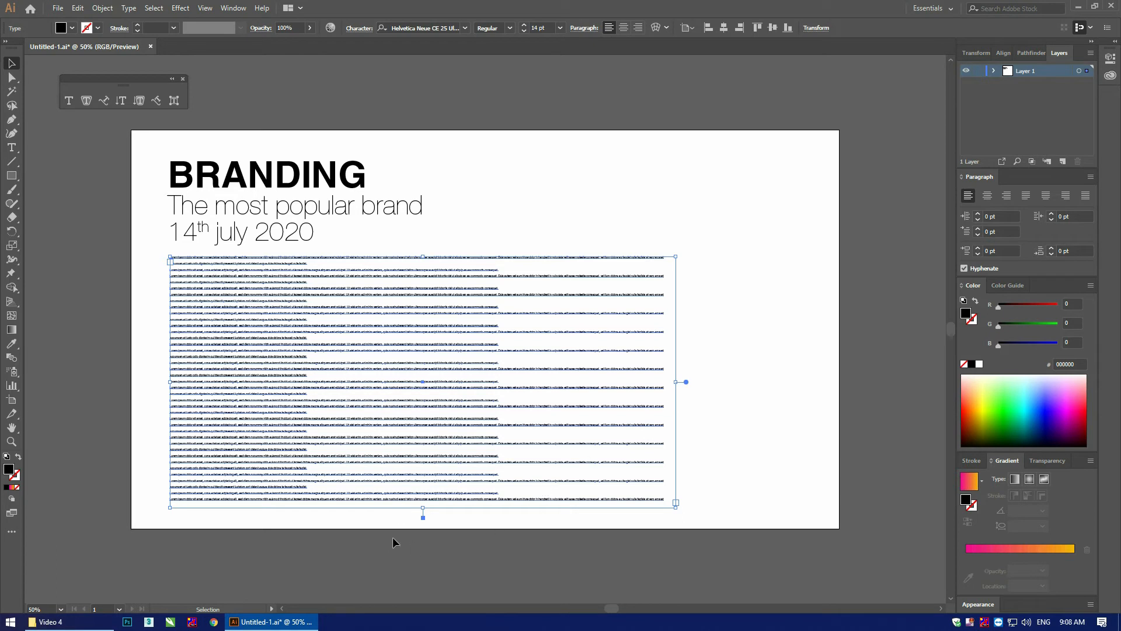
- Extend the area text box to the artboard's bottom edge and set its text to 48 pt Helvetica LT Std Bold
left_click_drag(423, 517, 512, 555)
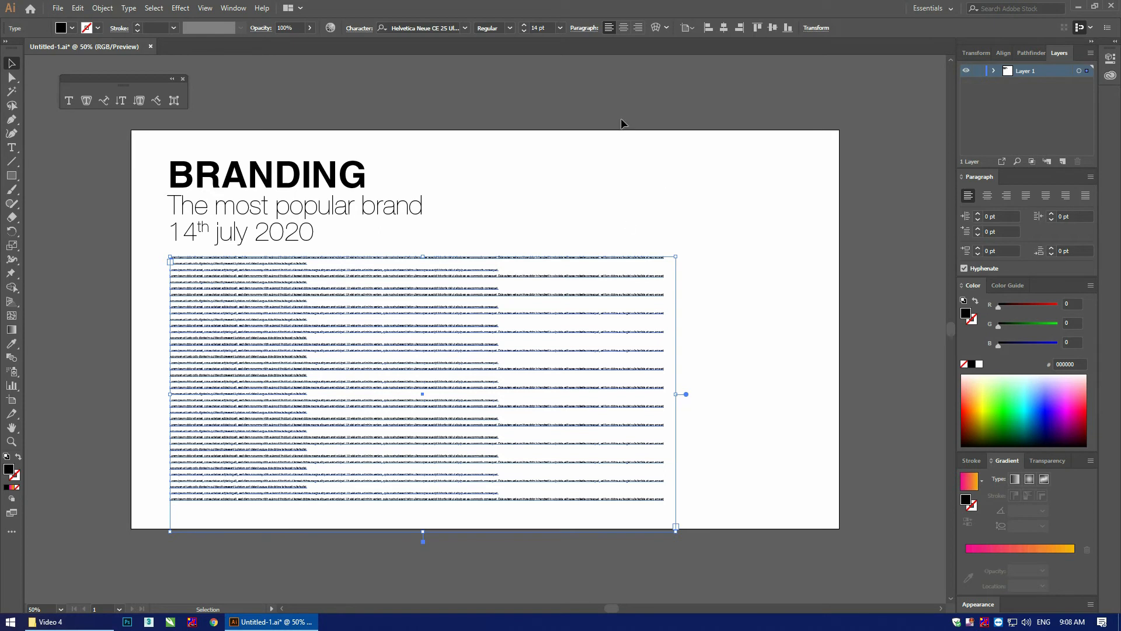
left_click(560, 27)
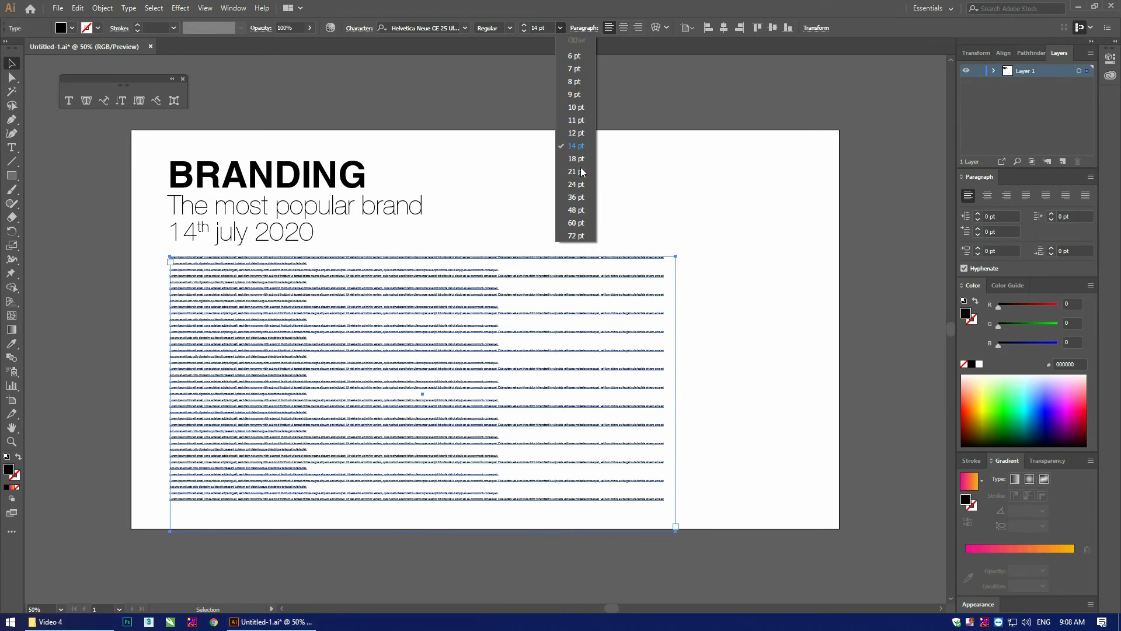
left_click(578, 210)
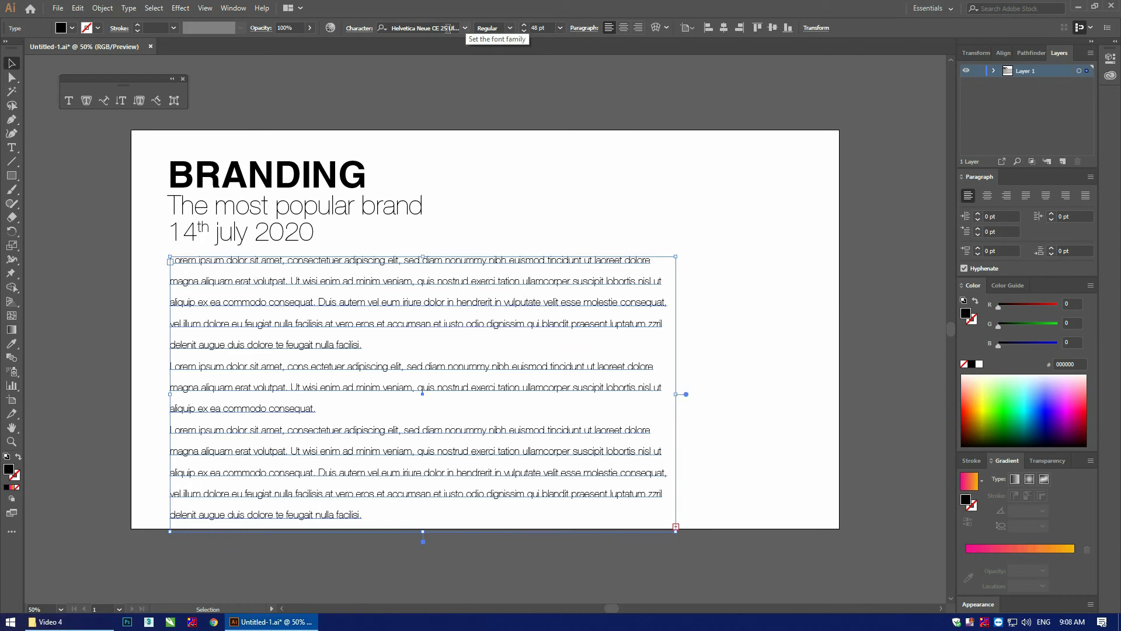
scroll(448, 29, "up", 2)
scroll(448, 29, "up", 1)
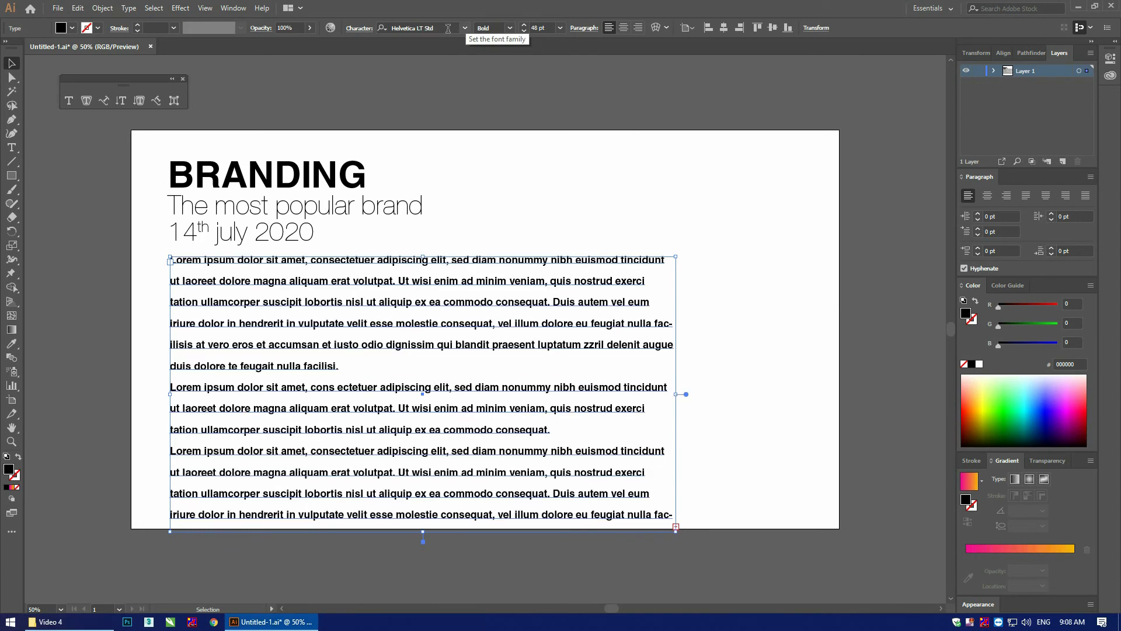
left_click(653, 236)
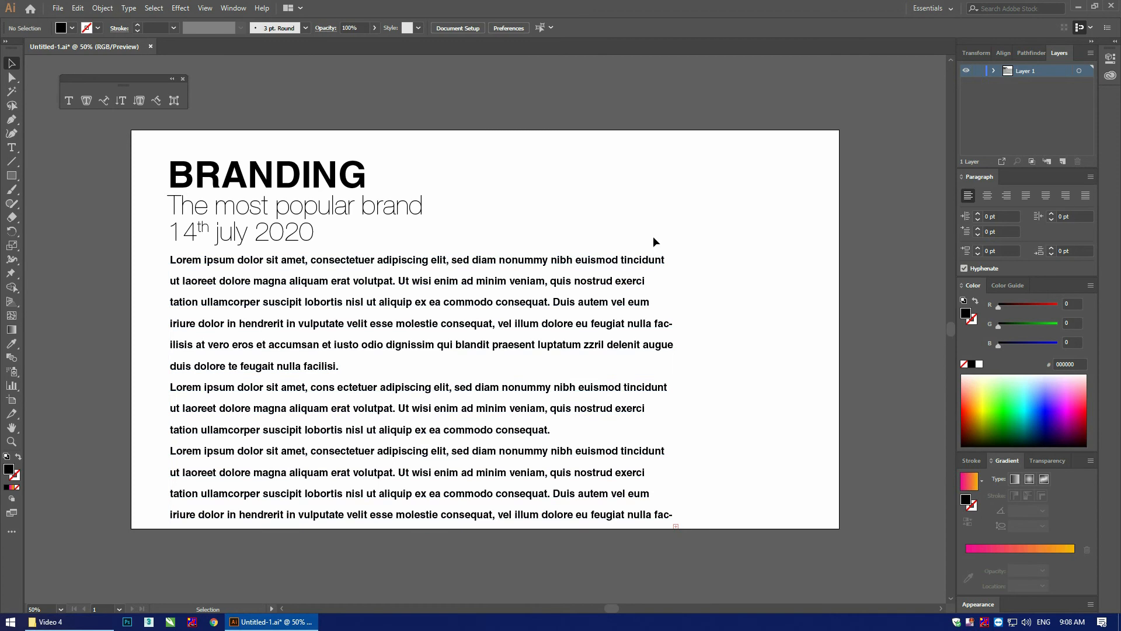
- Resize the area text box to a little over half the artboard's width, ending just above the artboard's bottom edge
left_click(596, 284)
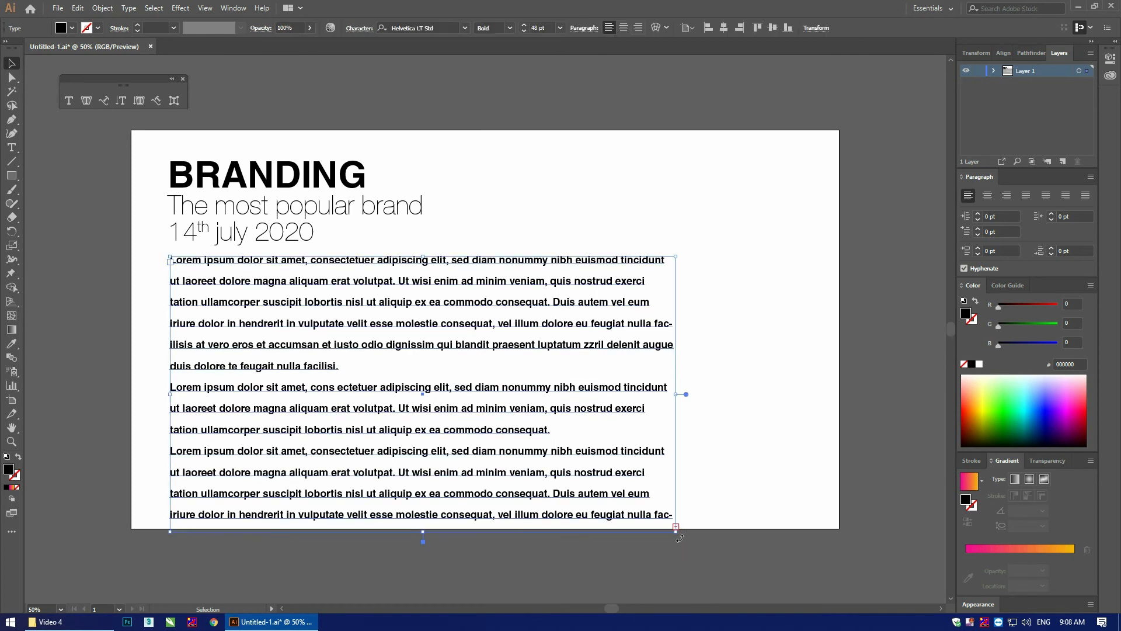
left_click_drag(676, 531, 619, 483)
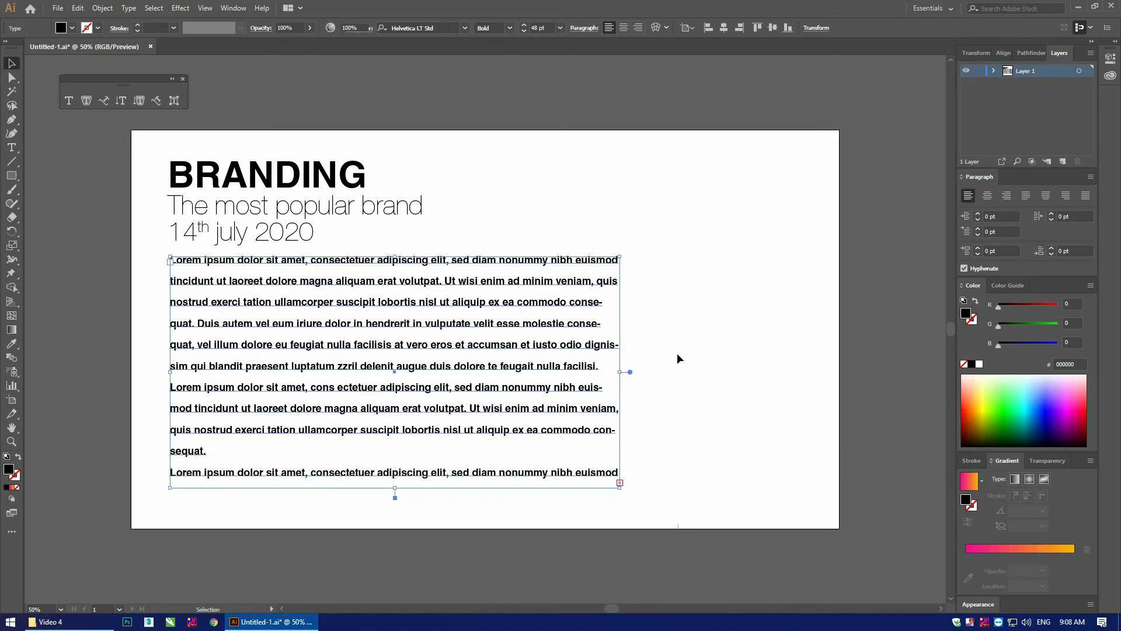
left_click_drag(395, 490, 396, 512)
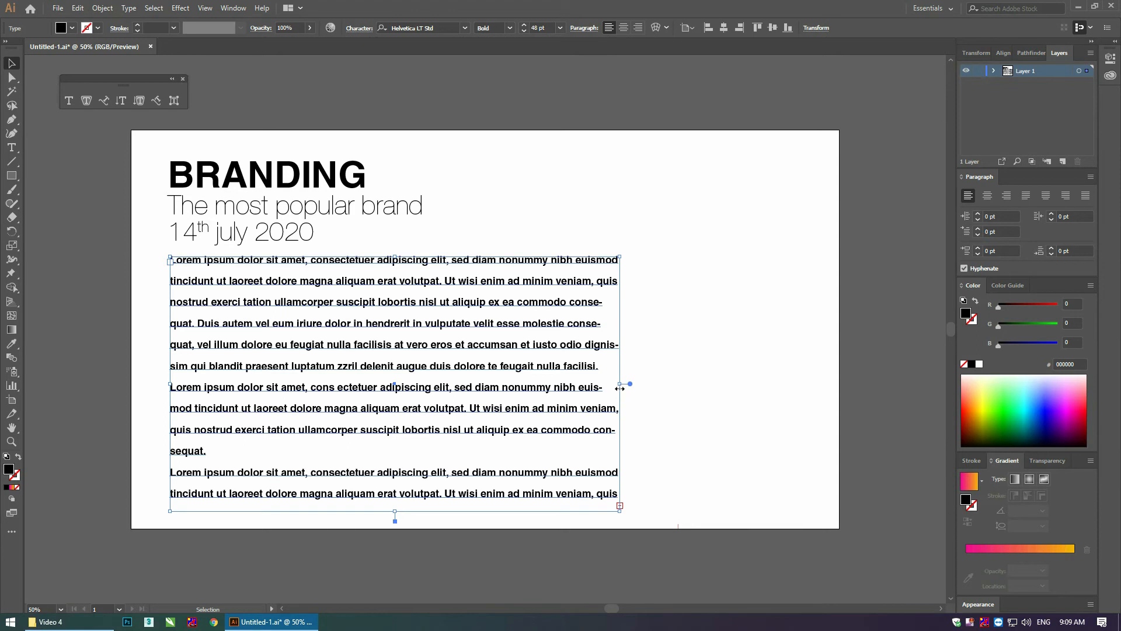
left_click_drag(620, 384, 571, 383)
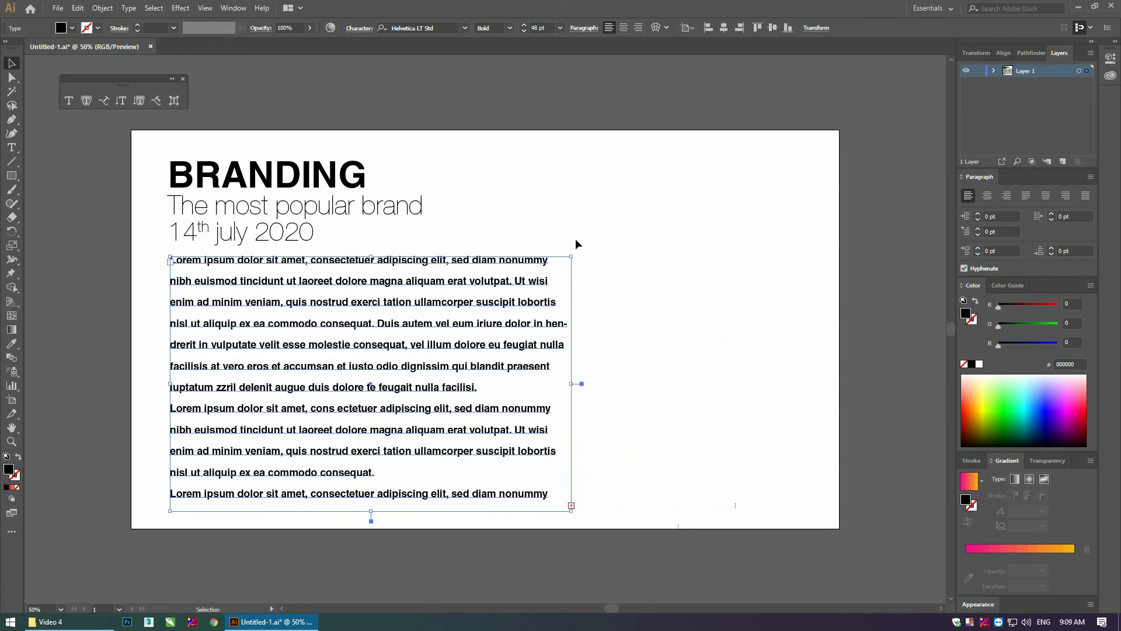
- Try converting the area text to point type, accepting the loss of overset text, and converting it back to area type
double_click(581, 385)
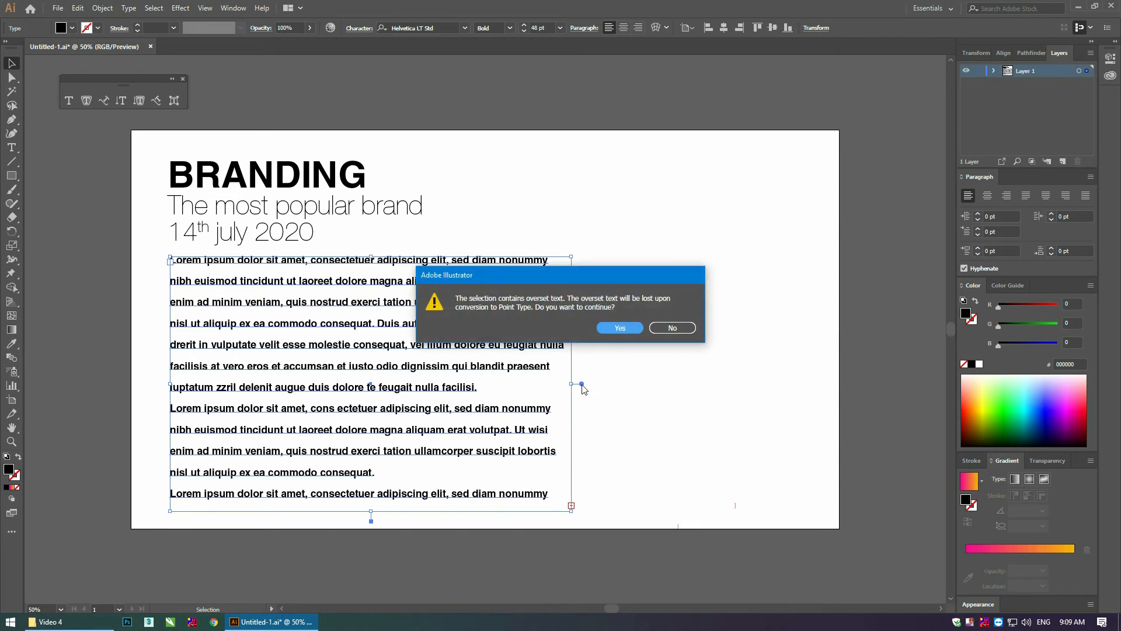
left_click(619, 328)
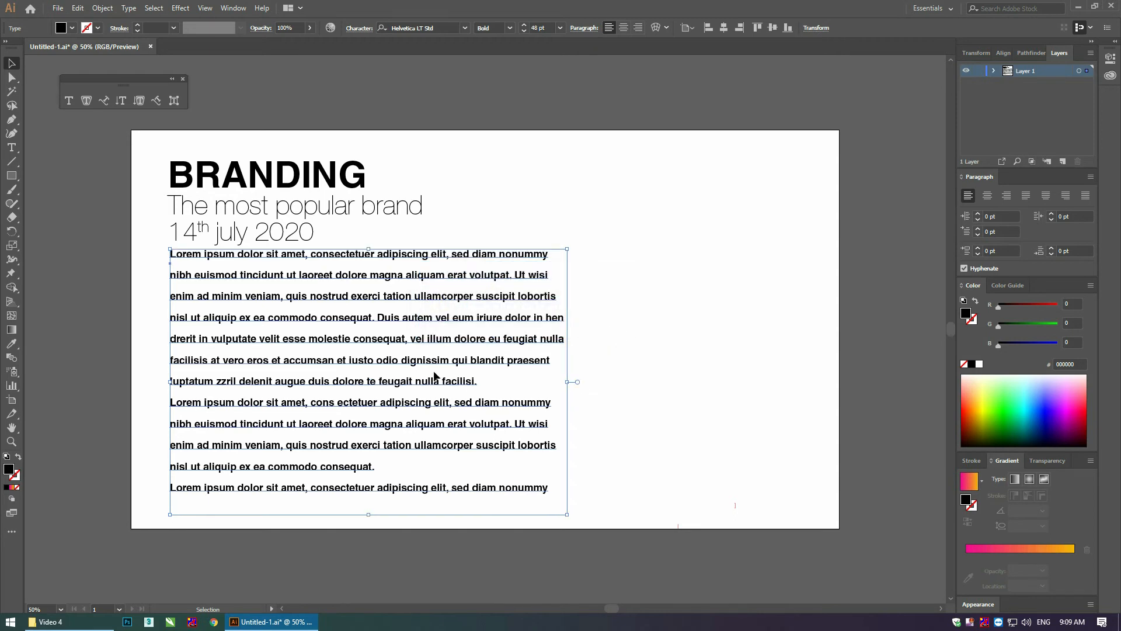
left_click(644, 317)
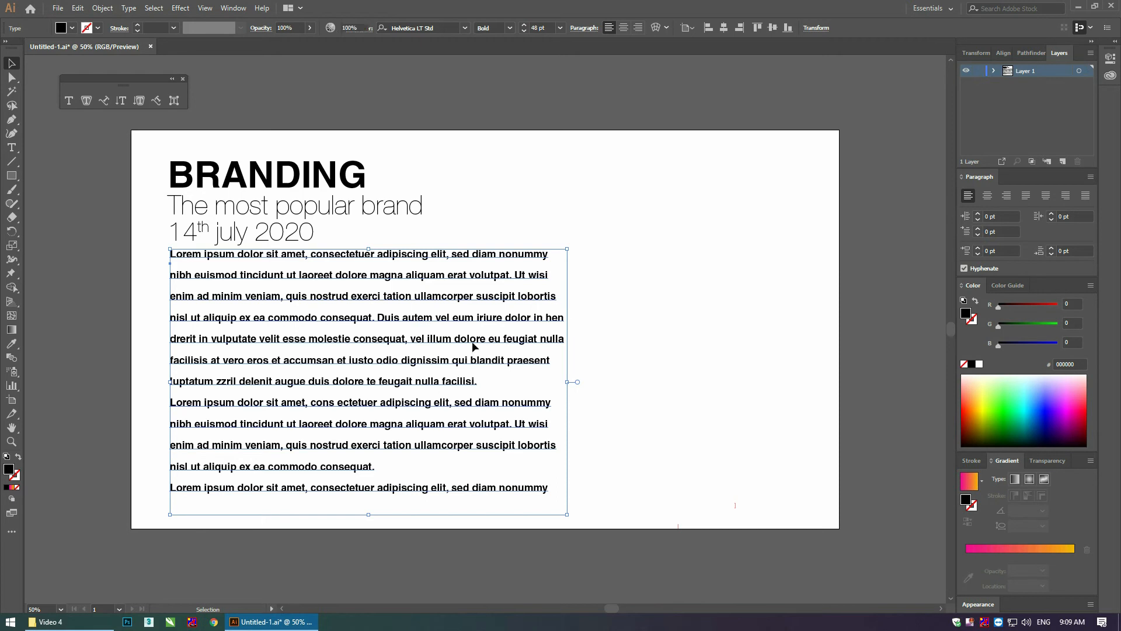
left_click(440, 347)
double_click(577, 382)
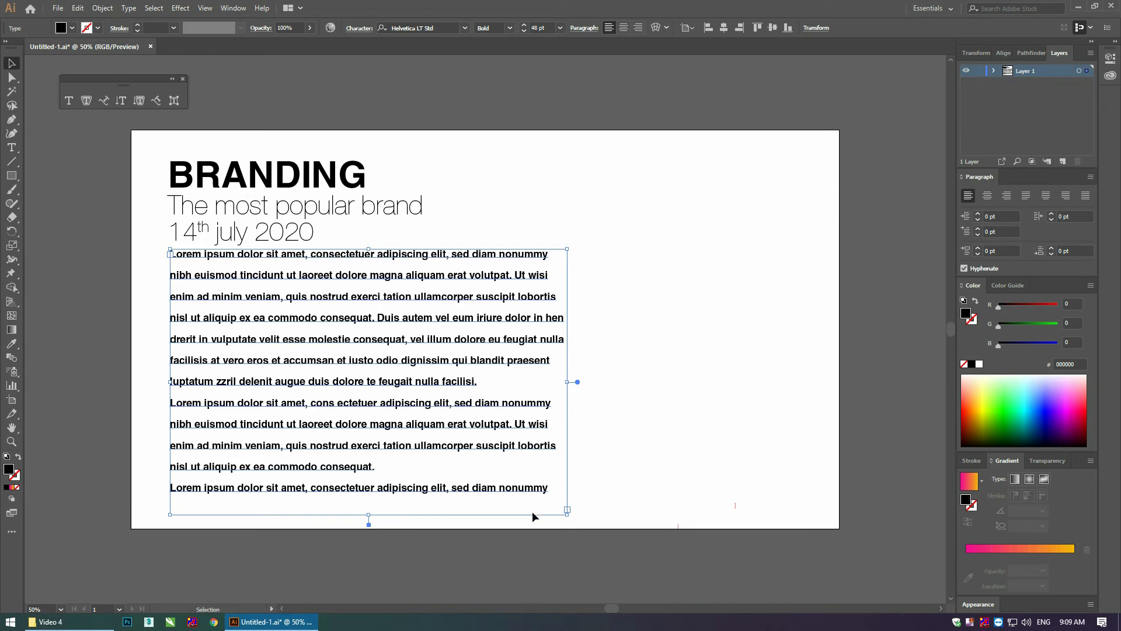
double_click(368, 524)
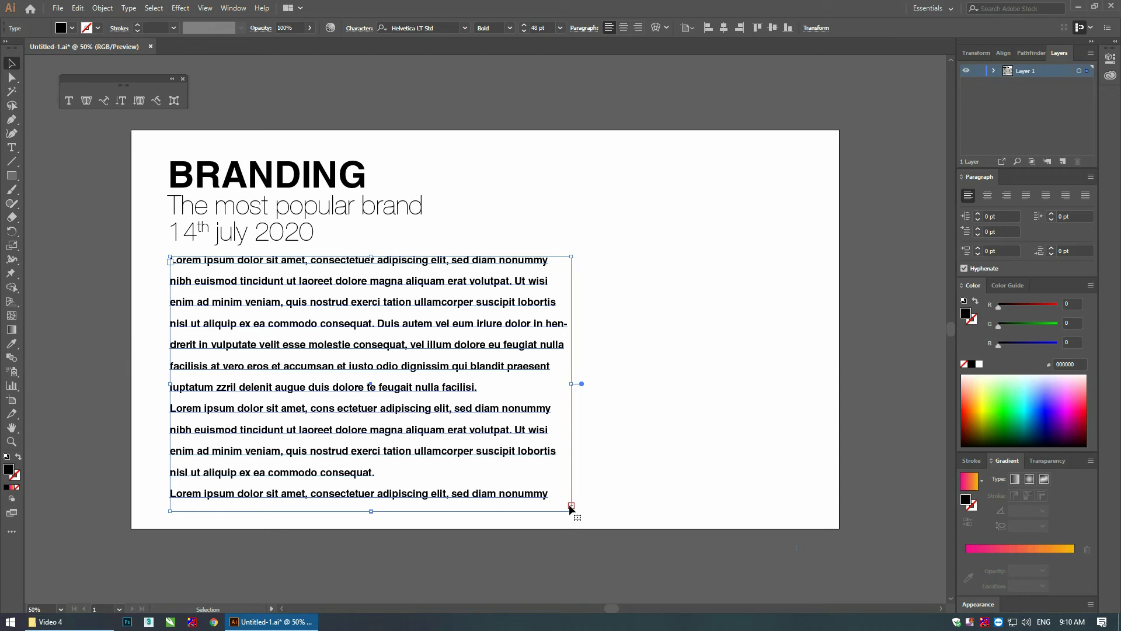
- Flow the overset text into a linked second text box of equal height beside the first, reaching nearly to the artboard's right edge
key("t")
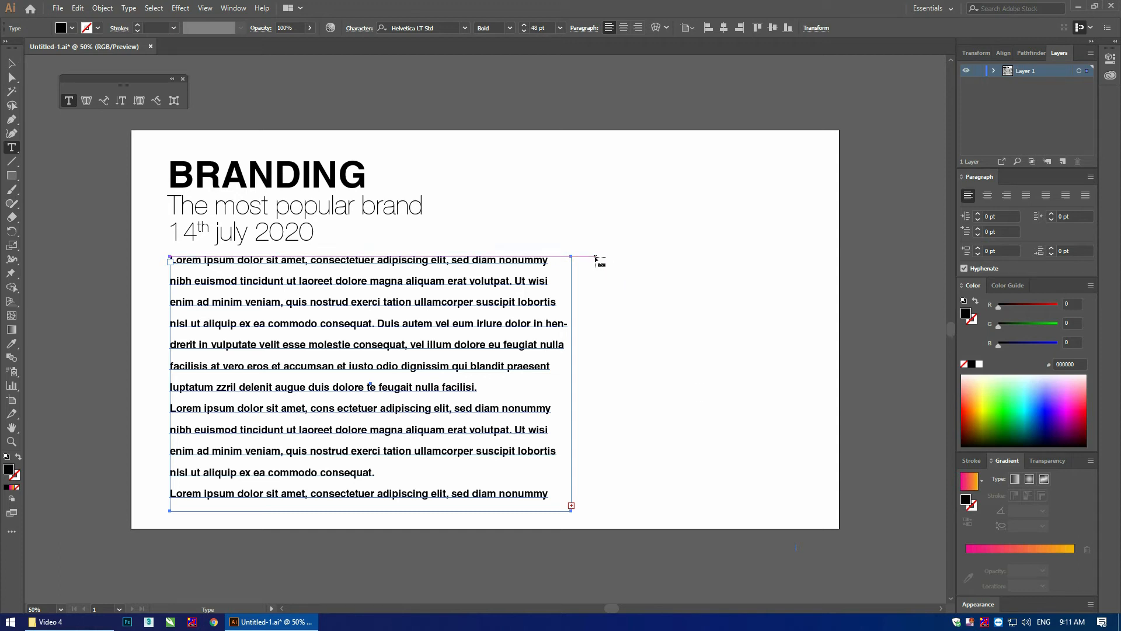
left_click_drag(595, 257, 823, 513)
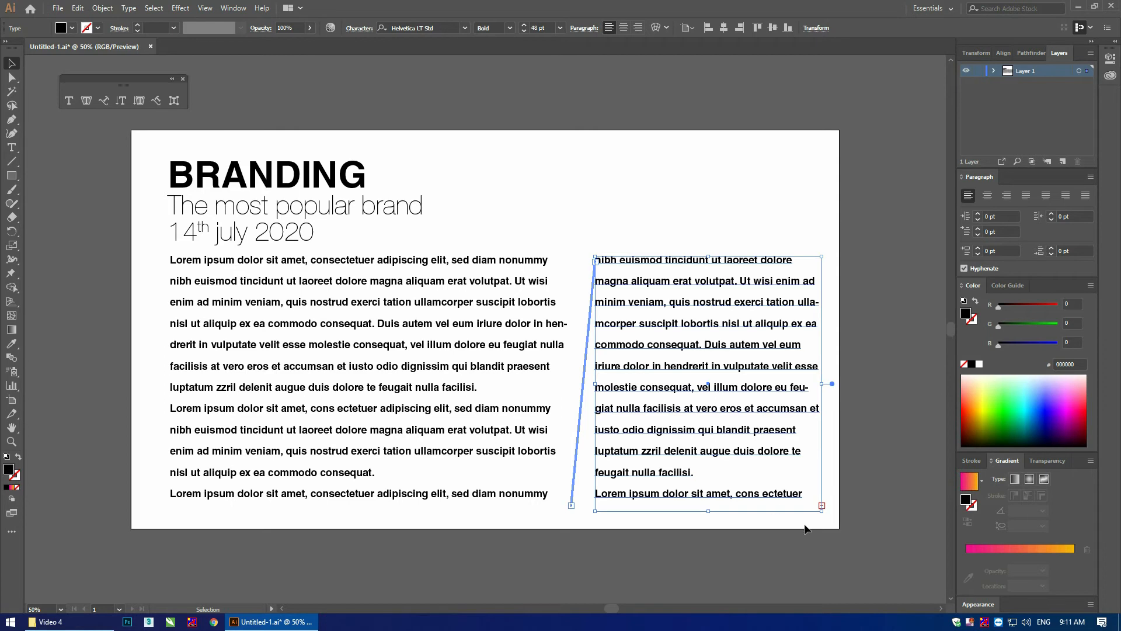
left_click(427, 350)
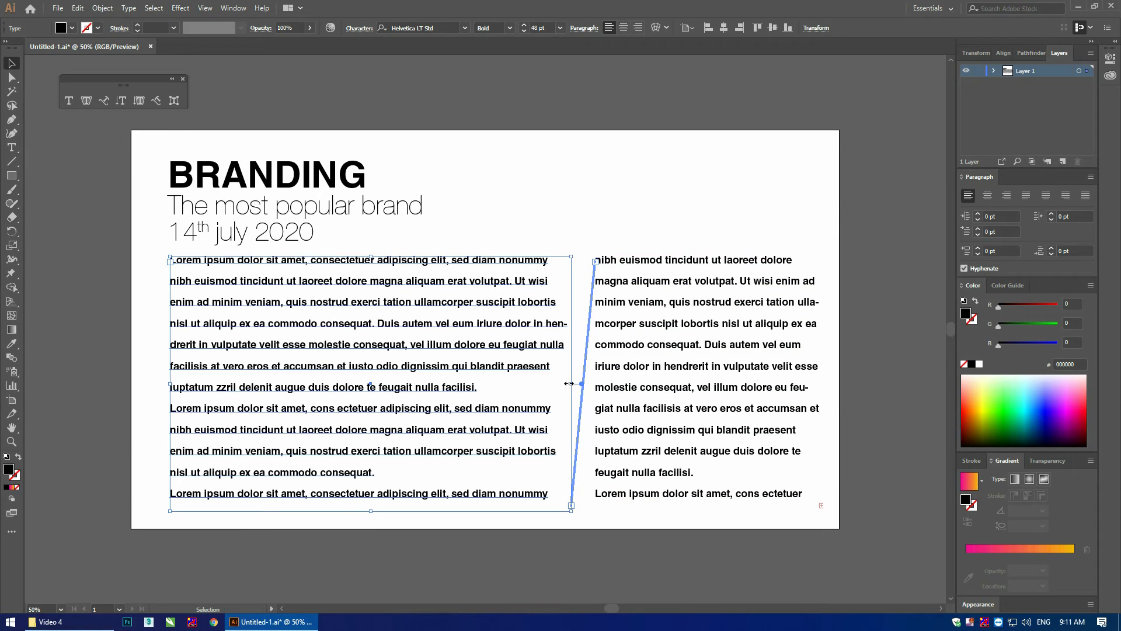
- Set the first column's leading to Auto, turn off superscript for both linked columns, and close the character settings
left_click(405, 352)
left_click(405, 353)
key("ctrl+t")
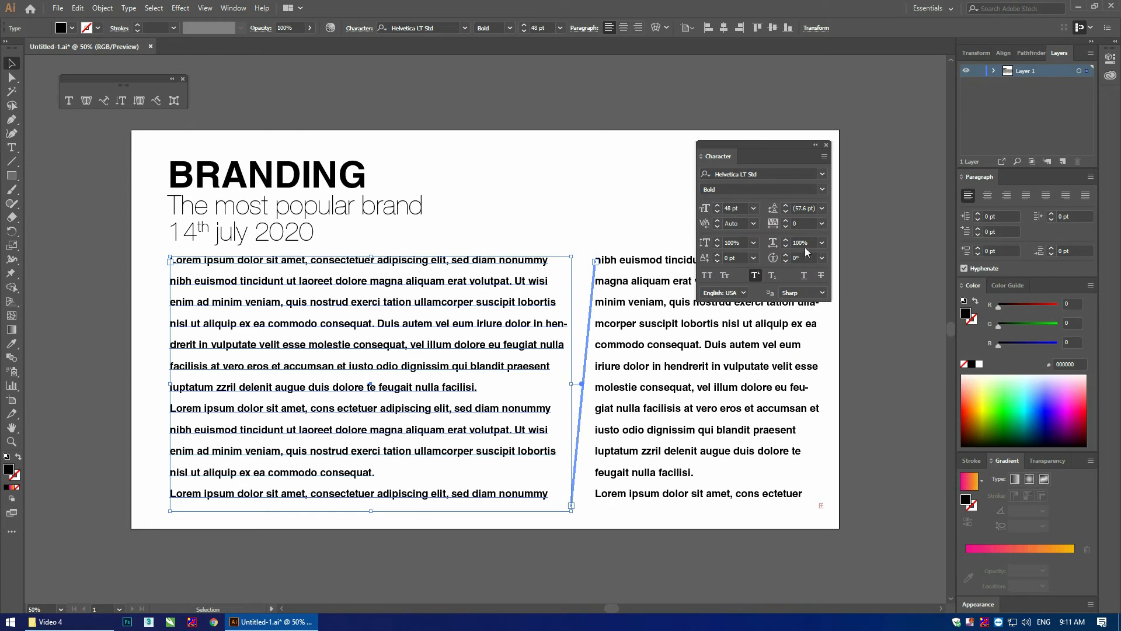
left_click(822, 208)
left_click(835, 220)
left_click(641, 301, "shift")
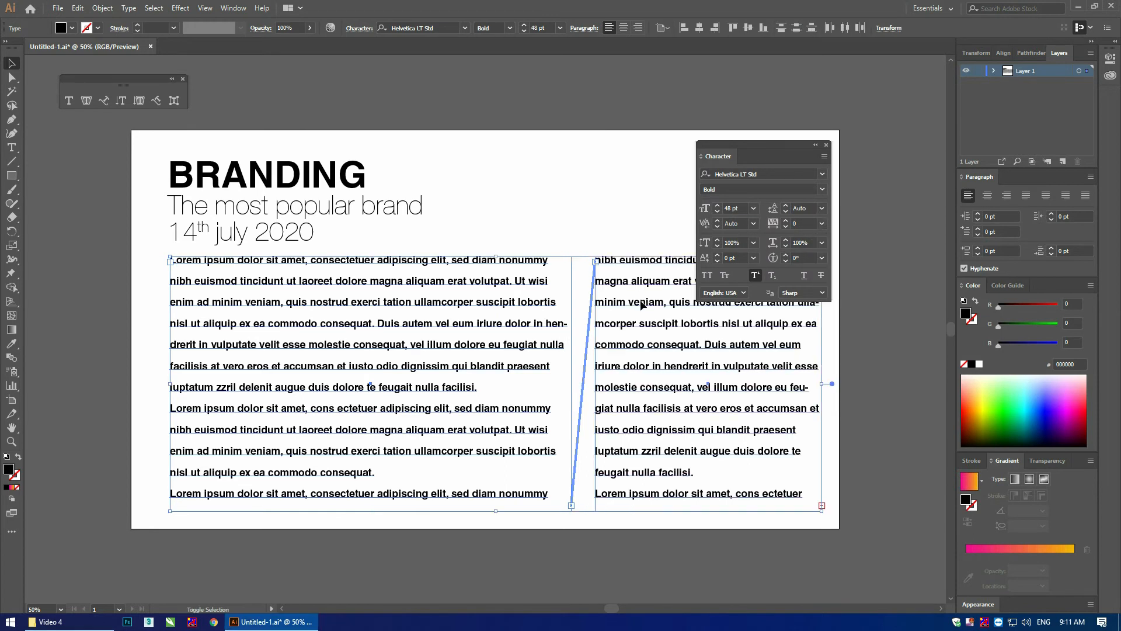
left_click(755, 275)
left_click_drag(767, 144, 846, 82)
left_click(905, 83)
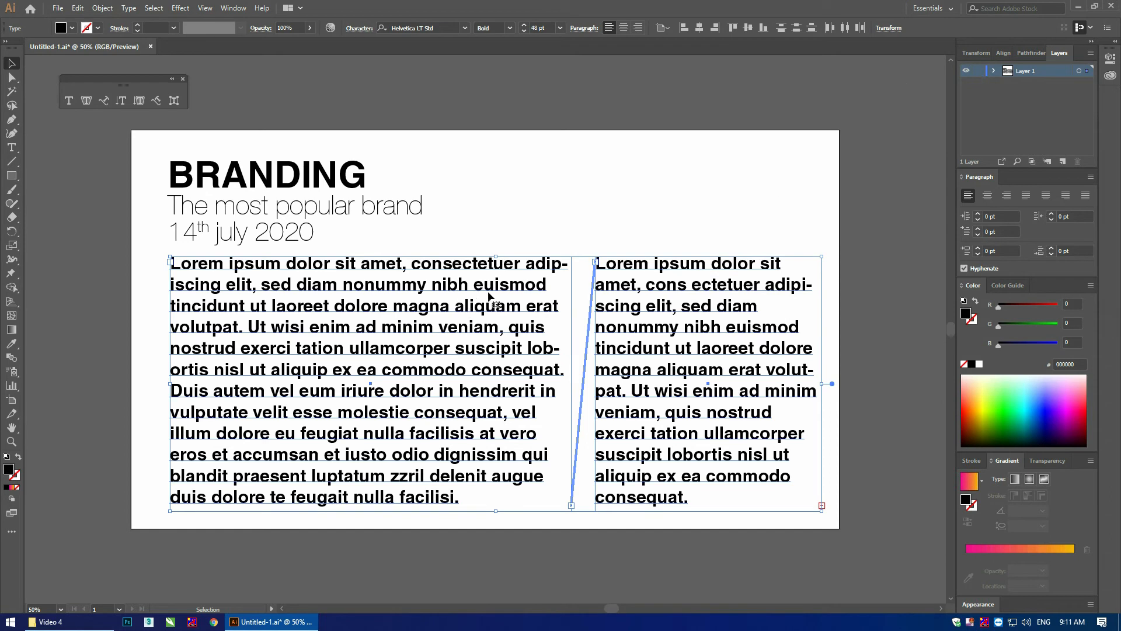
- Set the text size of both linked columns to 24 pt and deselect them
left_click(560, 28)
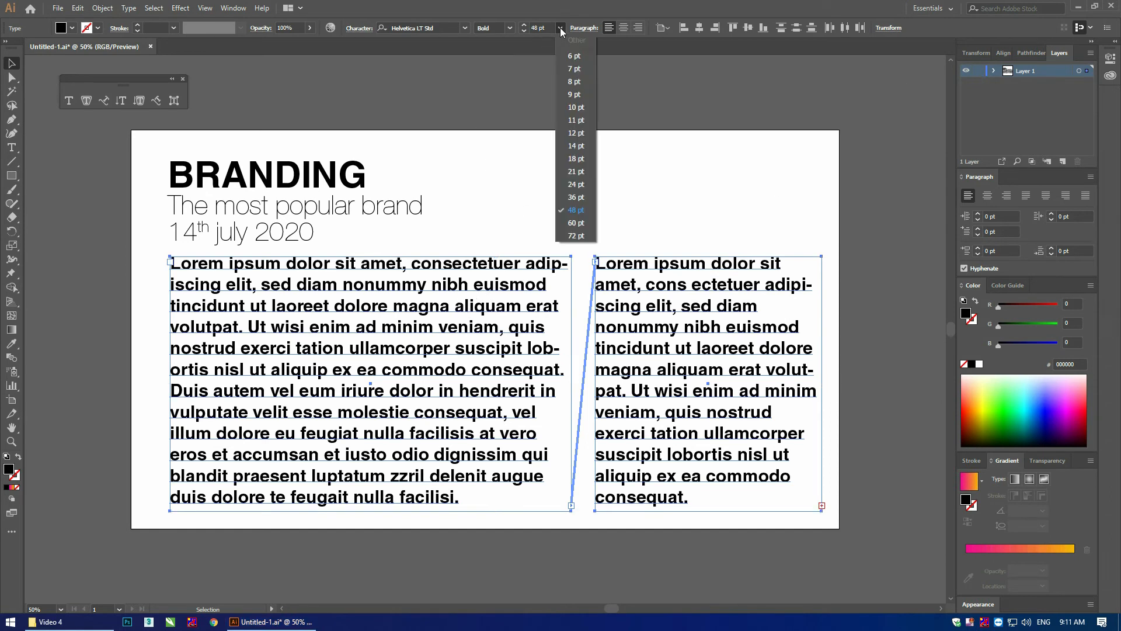
left_click(574, 185)
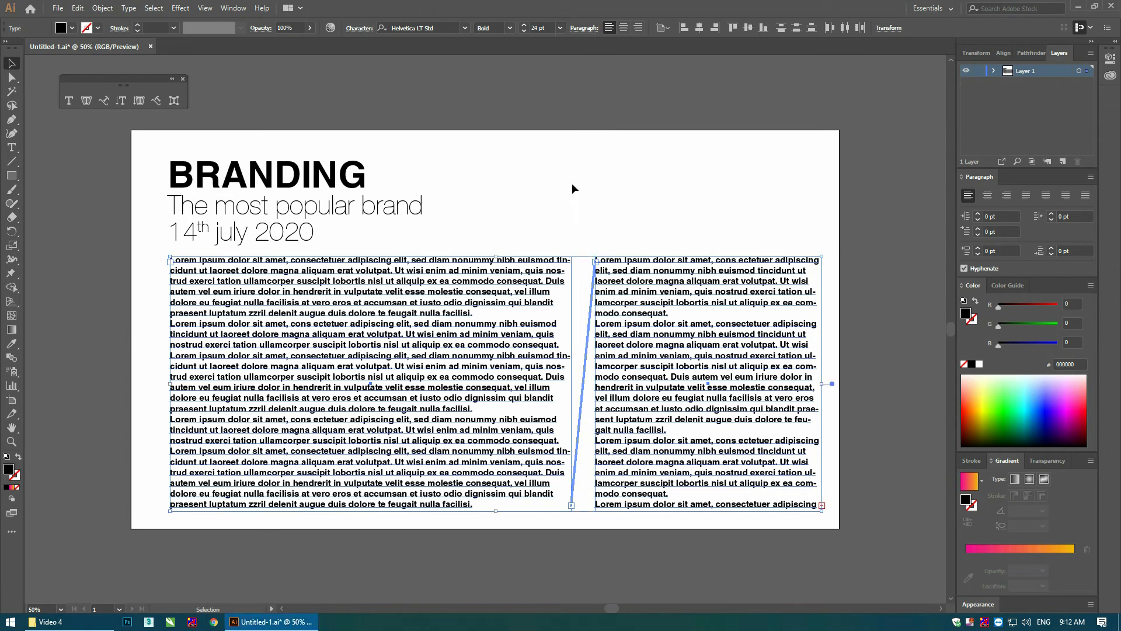
left_click(700, 129)
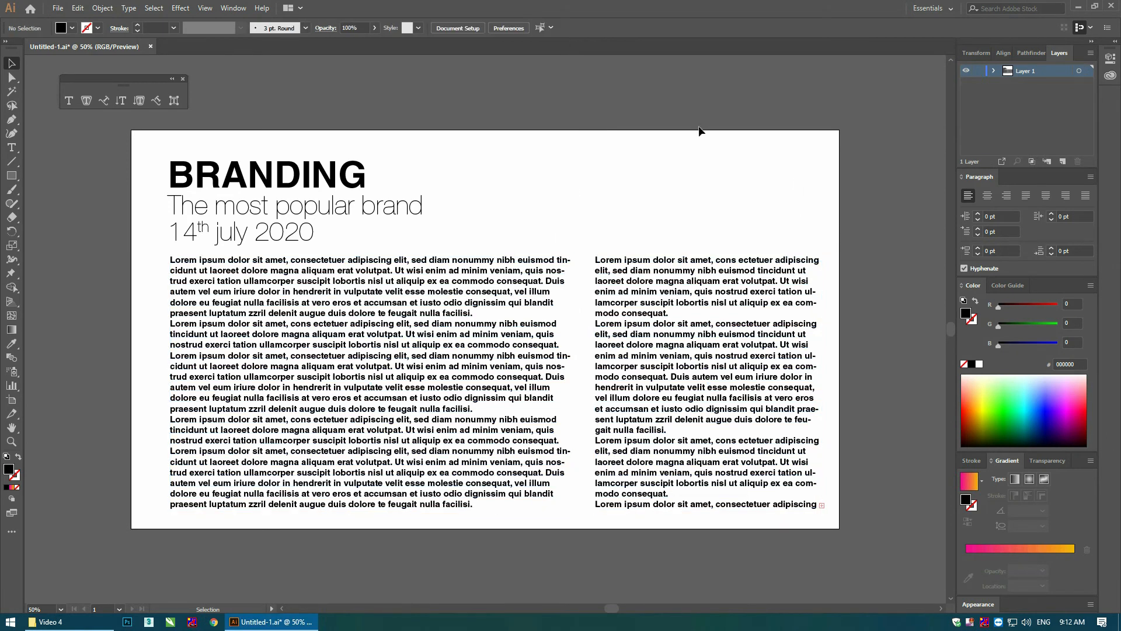
- Try a line break before the second paragraph of the left column and remove it again
left_click(730, 338)
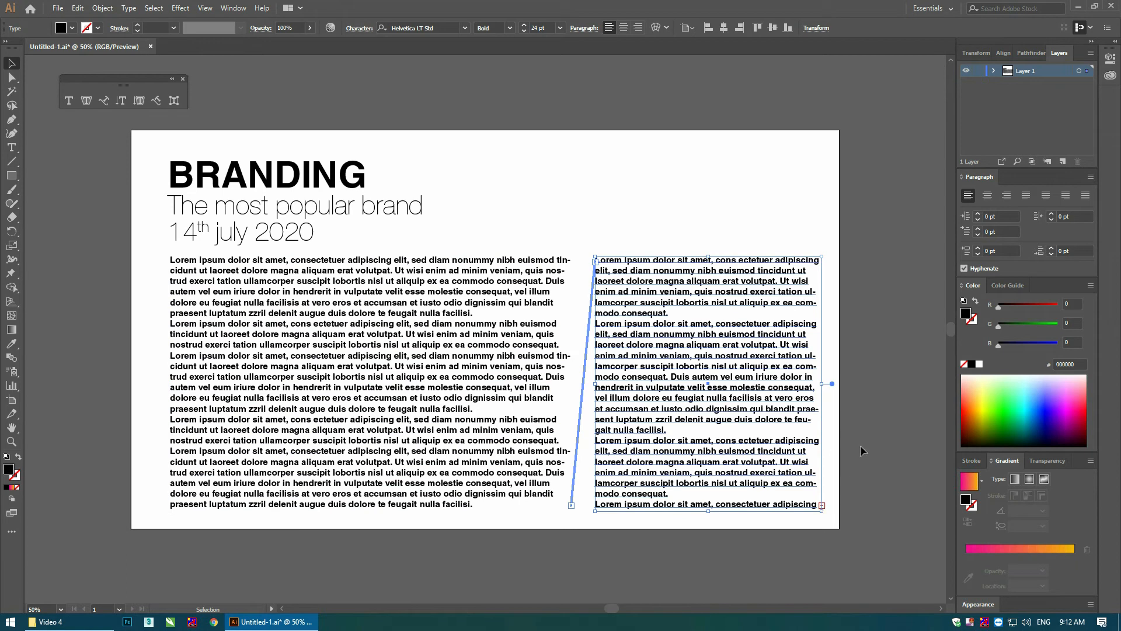
left_click(438, 365, "shift")
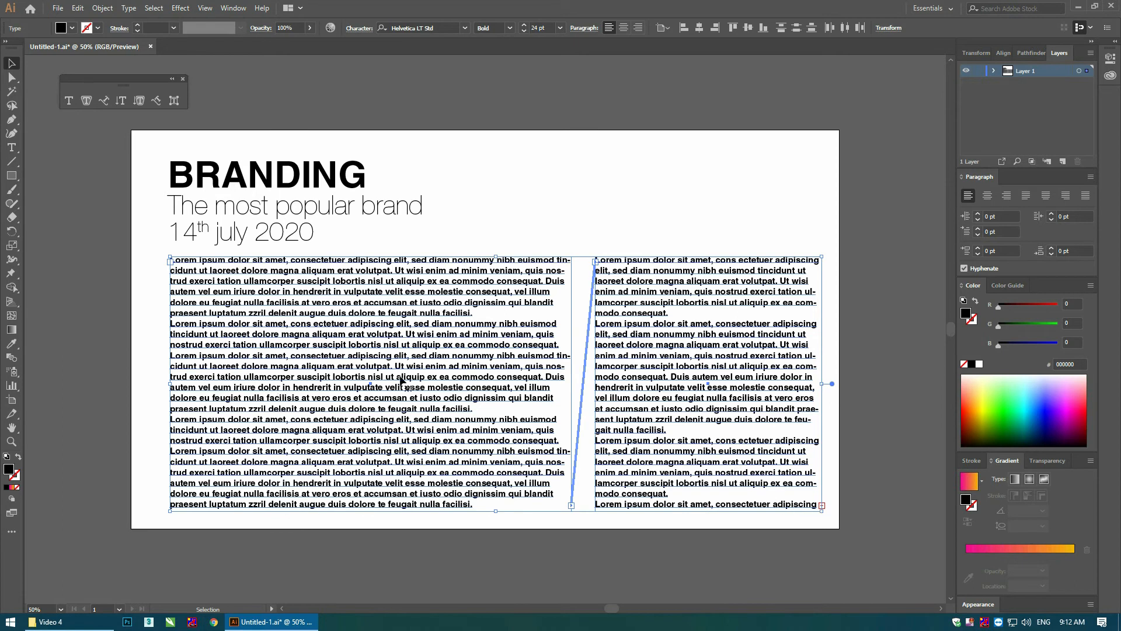
key("t")
left_click_drag(472, 409, 169, 323)
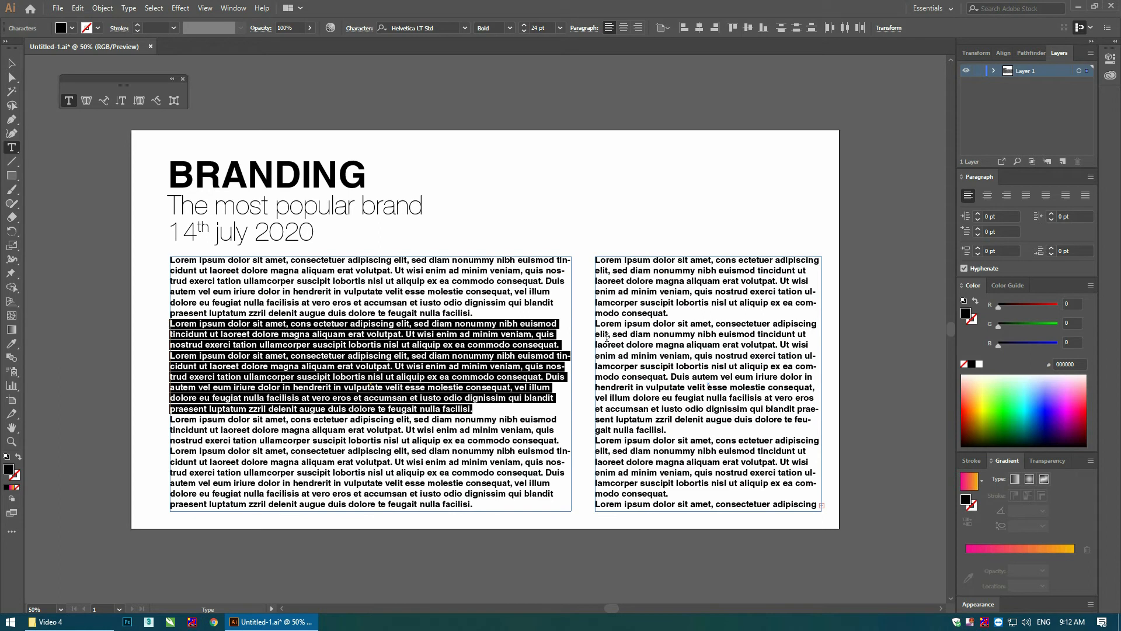
key("Left")
key("Return")
key("BackSpace")
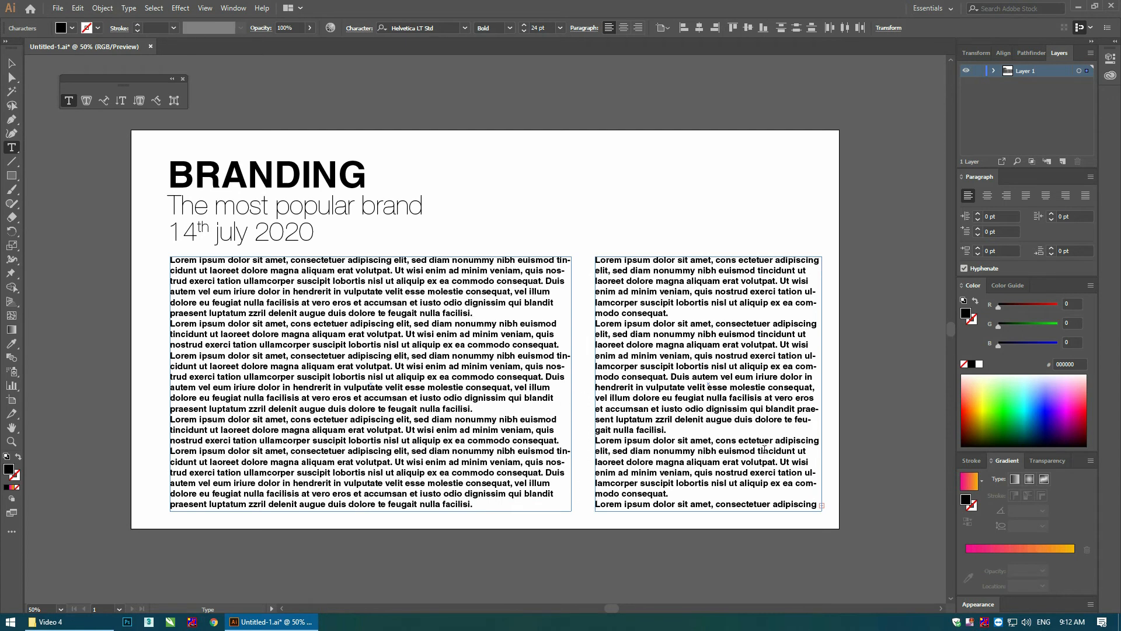
- Delete the "Lorem ipsum dolor sit amet, cons ectetuer" paragraph near the end of the right column
left_click_drag(671, 493, 599, 445)
left_click(647, 473)
left_click_drag(669, 494, 596, 442)
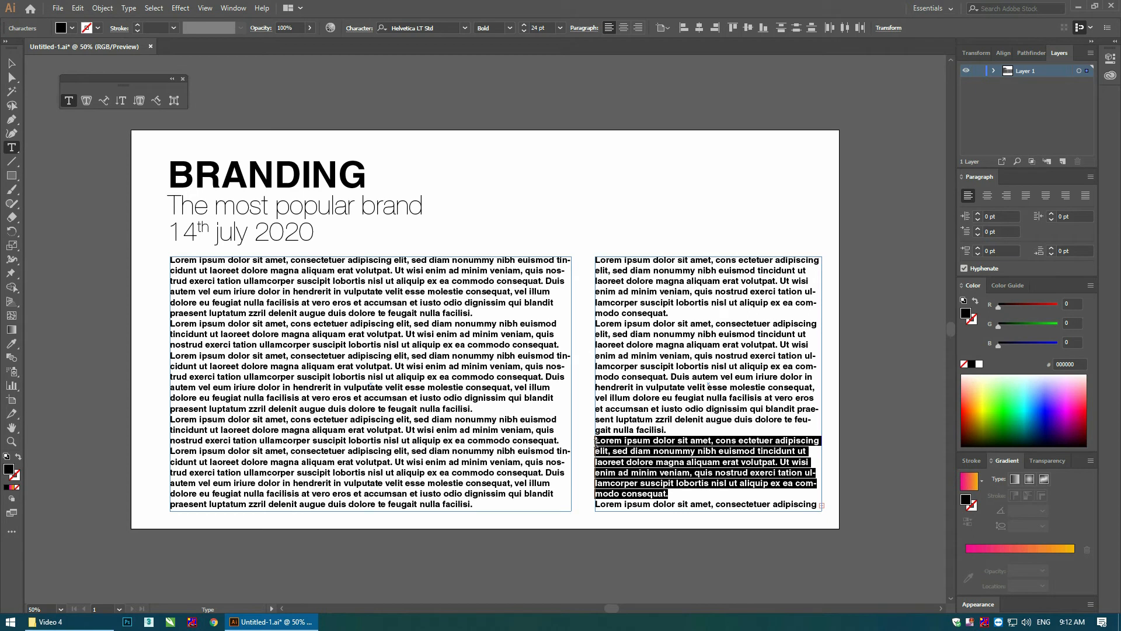
key("BackSpace")
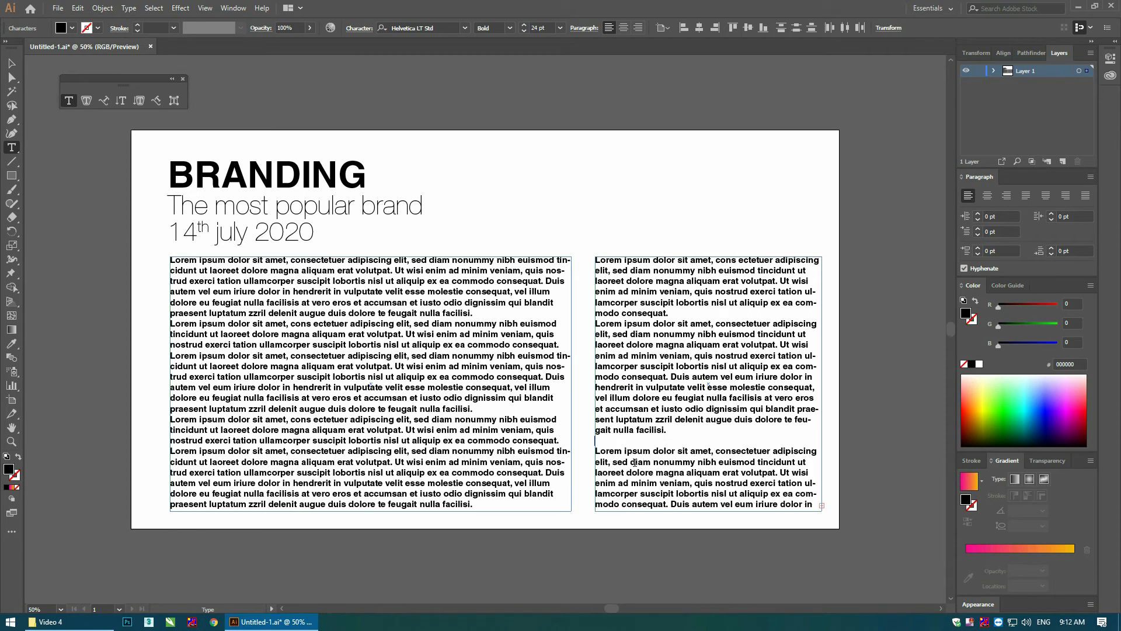
- Delete the right column's remaining text after "facilisis at vero eros et", including overset text and the blank first line, and leave text editing
key("Delete")
key("Delete")
key("Delete")
key("Delete")
key("Delete")
key("Delete")
key("Delete")
key("Delete")
key("Delete")
key("Delete")
key("Delete")
key("Delete")
key("Delete")
key("Delete")
key("Delete")
key("Delete")
key("Delete")
key("Delete")
key("Delete")
key("Delete")
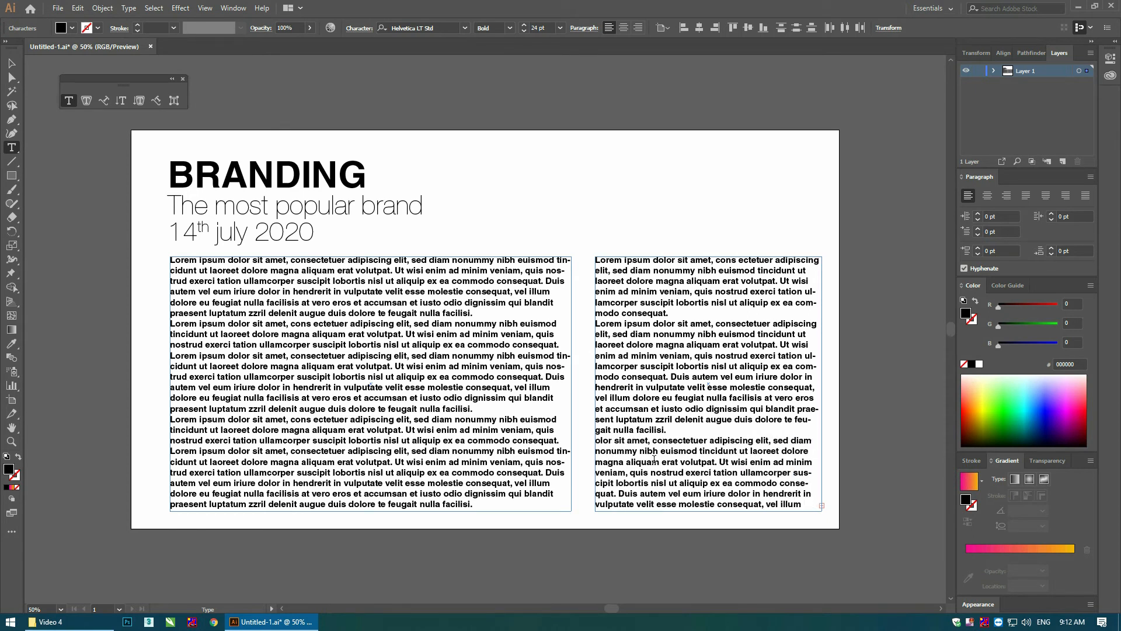
key("Delete")
key("Delete")
key("Delete")
key("Delete")
key("Delete")
key("Delete")
key("Delete")
key("Delete")
key("Delete")
key("Delete")
key("Delete")
key("Delete")
key("Delete")
key("Delete")
key("Delete")
key("Delete")
key("Delete")
key("Delete")
key("Delete")
key("Delete")
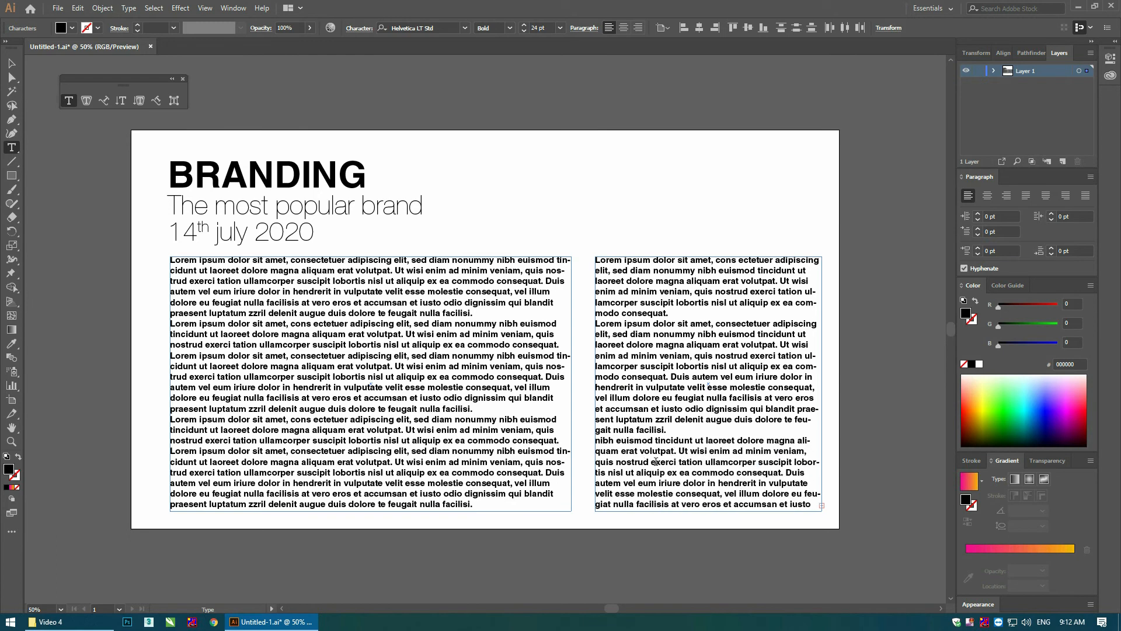
key("Delete")
key("Delete")
key("Delete")
key("Delete")
key("Delete")
key("Delete")
key("Delete")
key("Delete")
key("Delete")
key("Delete")
key("Delete")
key("Delete")
key("Delete")
key("Delete")
key("Delete")
key("Delete")
key("Delete")
key("Delete")
key("Delete")
key("Delete")
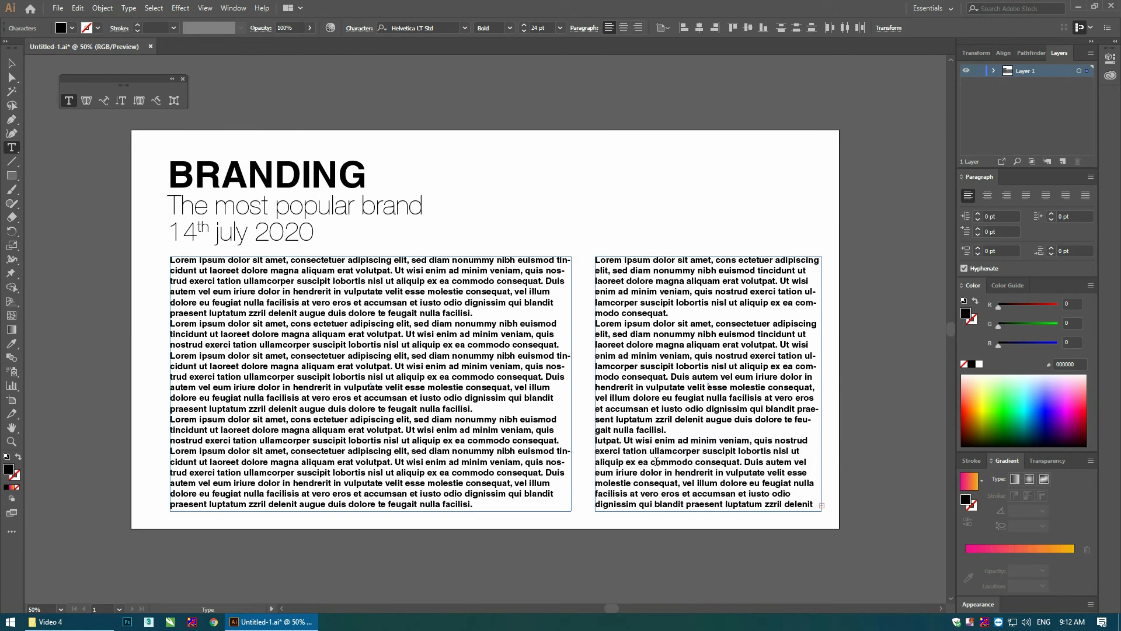
key("Delete")
key("Delete")
key("Delete")
key("Delete")
key("Delete")
key("Delete")
key("Delete")
key("Delete")
key("Delete")
key("Delete")
key("Delete")
key("Delete")
key("Delete")
key("Delete")
key("Delete")
key("Delete")
key("Delete")
key("Delete")
key("Delete")
key("Delete")
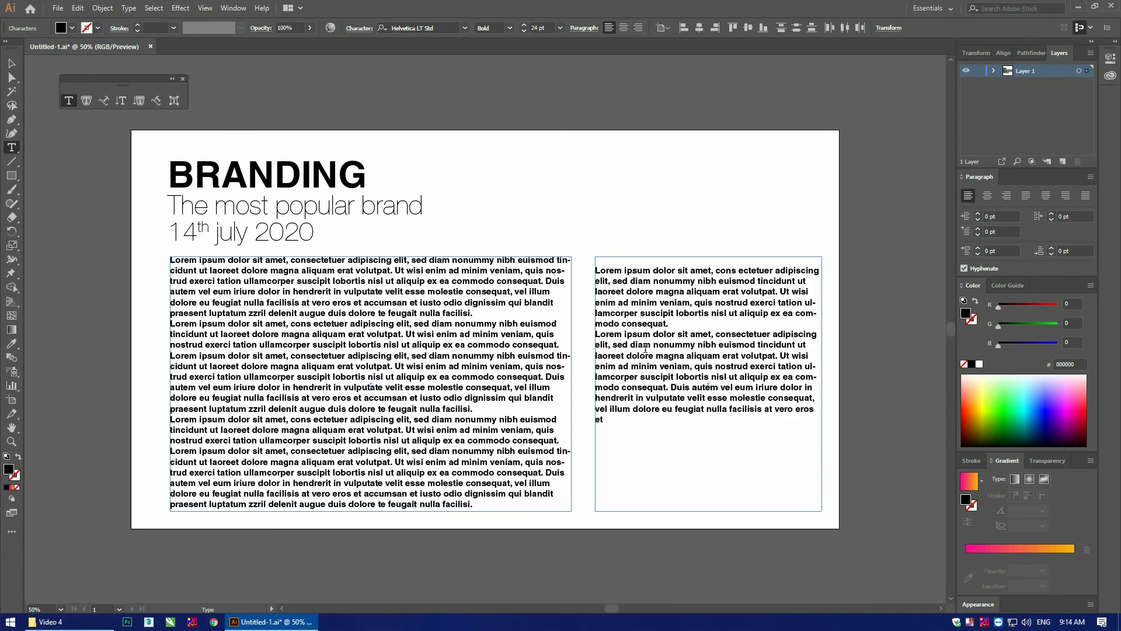
key("Delete")
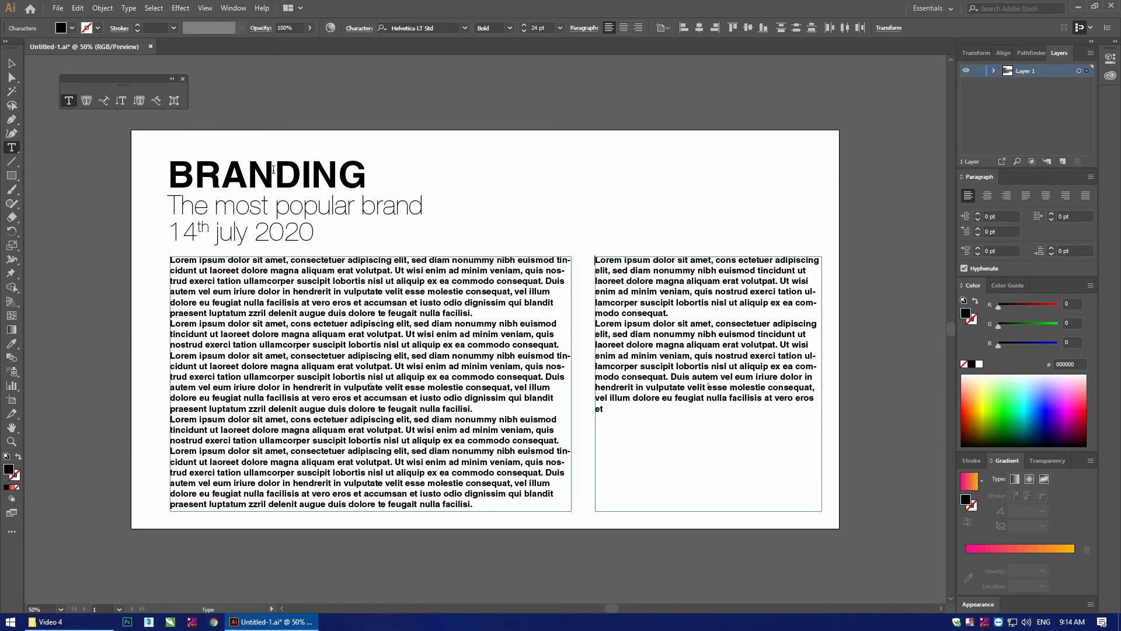
left_click(11, 63)
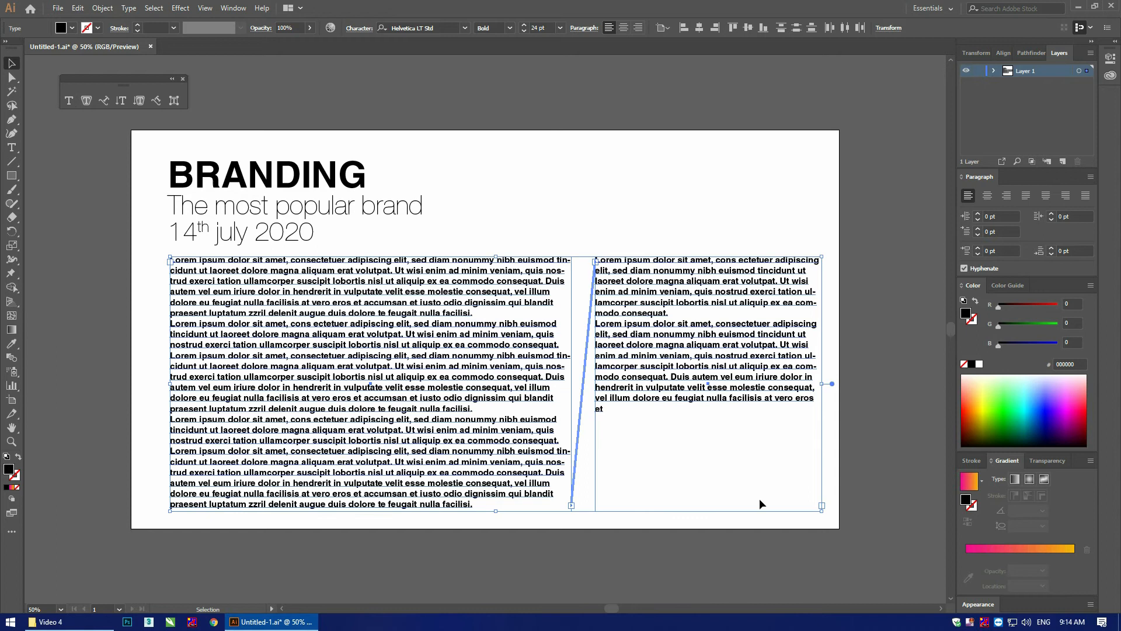
- Narrow the left text column from its right edge, widen the right column leftward to keep a small gap, and deselect
left_click(818, 511)
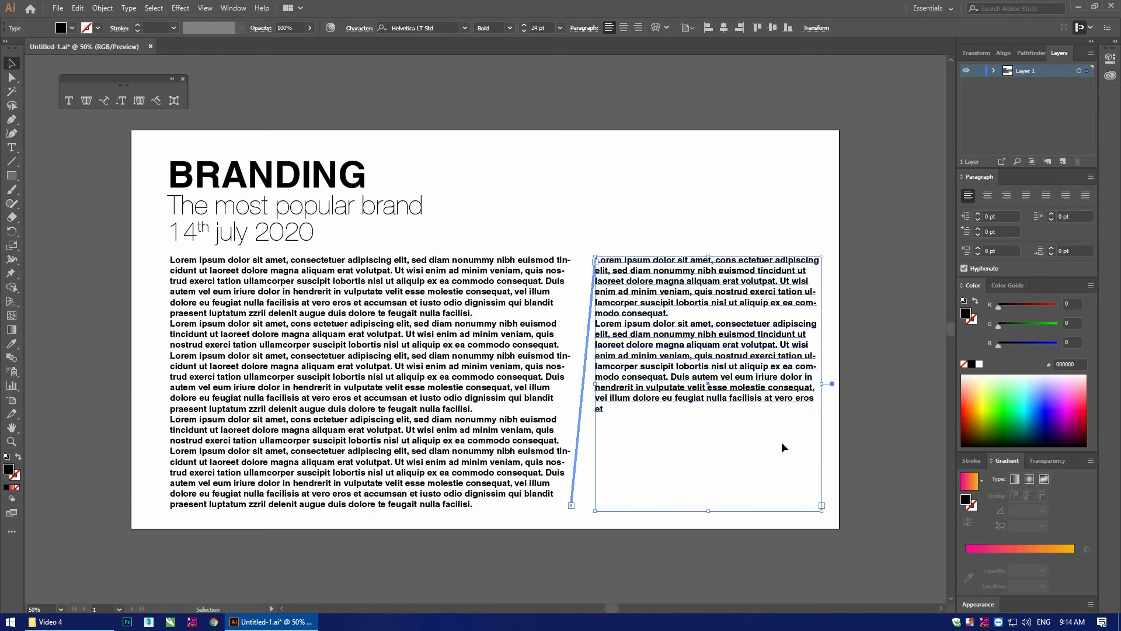
left_click(567, 402)
left_click_drag(572, 386, 471, 384)
left_click(594, 386)
left_click_drag(580, 384, 492, 384)
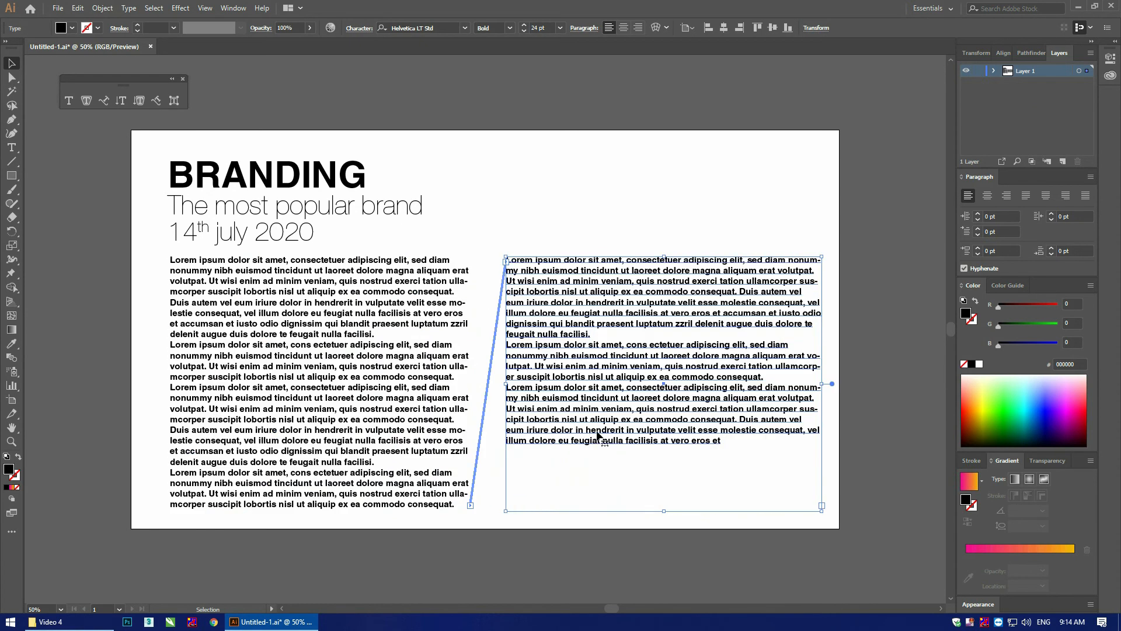
left_click(428, 397)
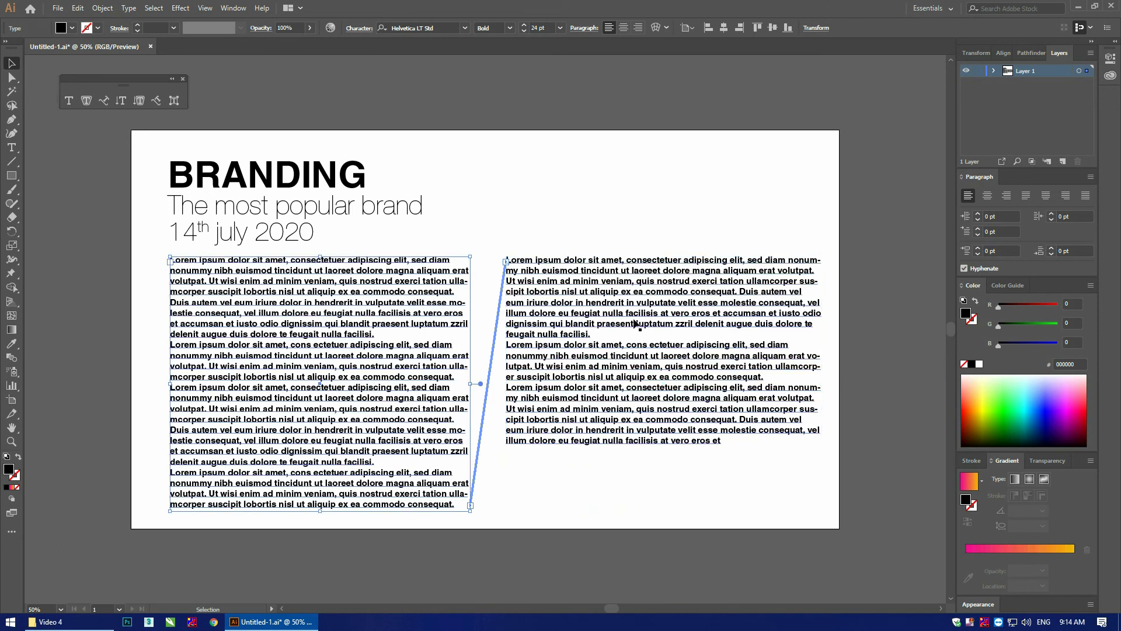
left_click(882, 299)
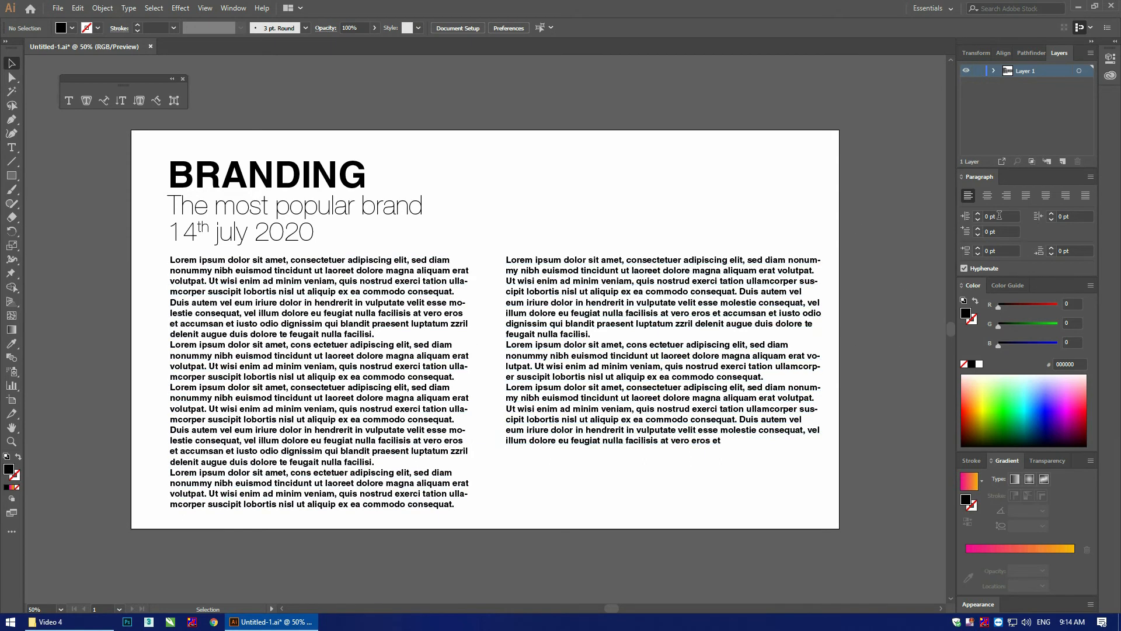
- Float the Paragraph panel above the right text column and check where it is listed among the Type panels
left_click_drag(981, 176, 678, 113)
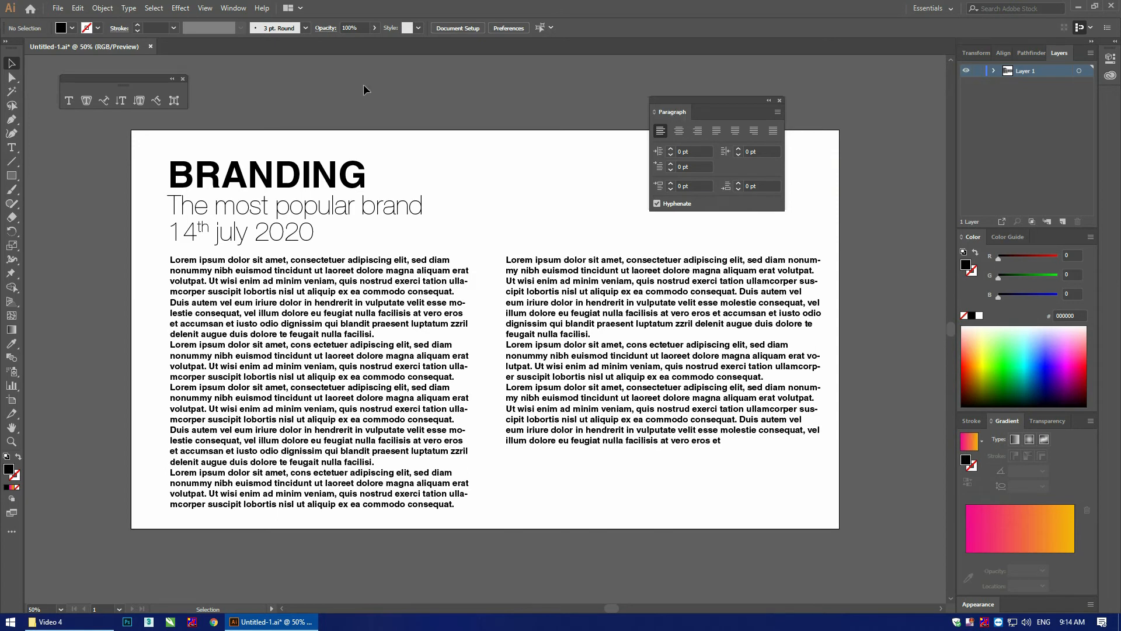
left_click(232, 9)
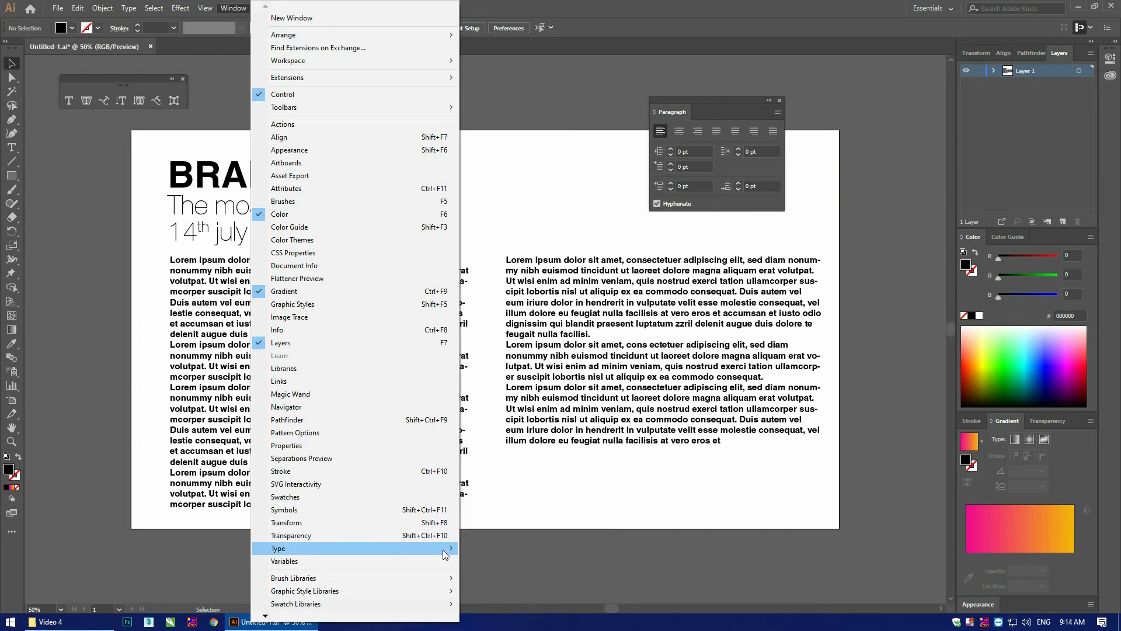
mouse_move(443, 547)
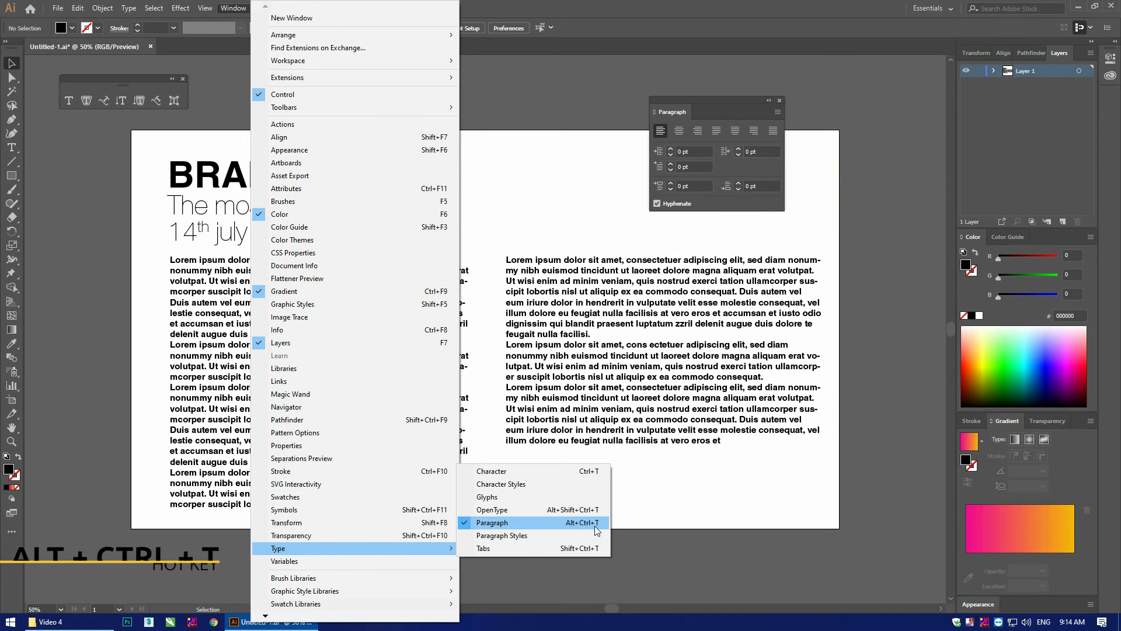
left_click(664, 513)
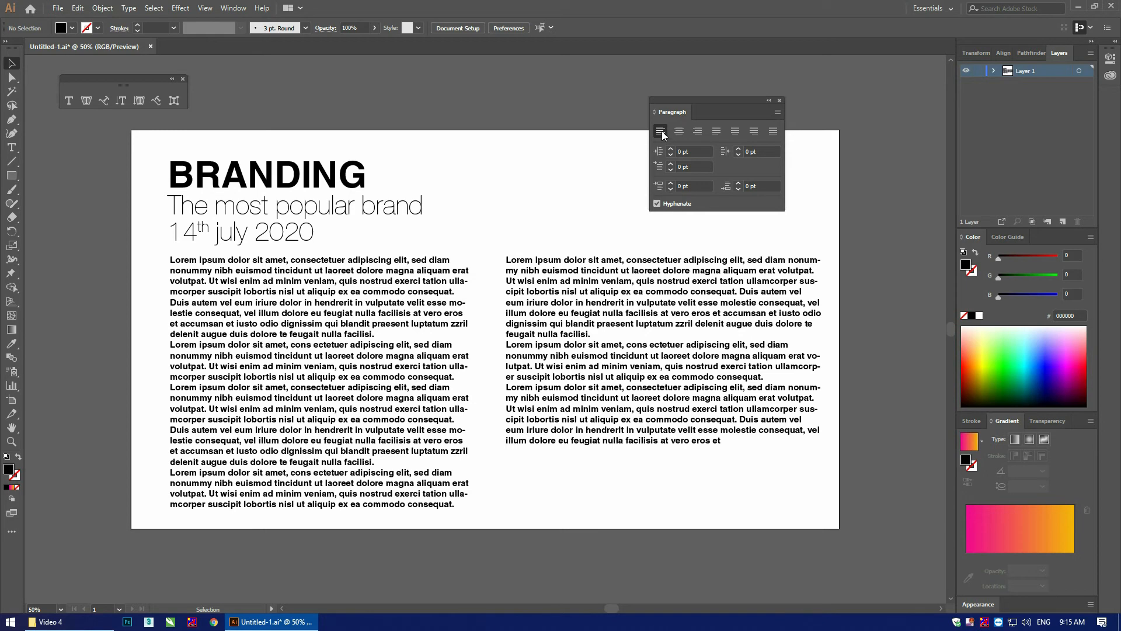
- Try the centre, right and various justified alignments on both linked columns, settling on justify with last line aligned left
left_click(426, 272)
left_click(557, 283, "shift")
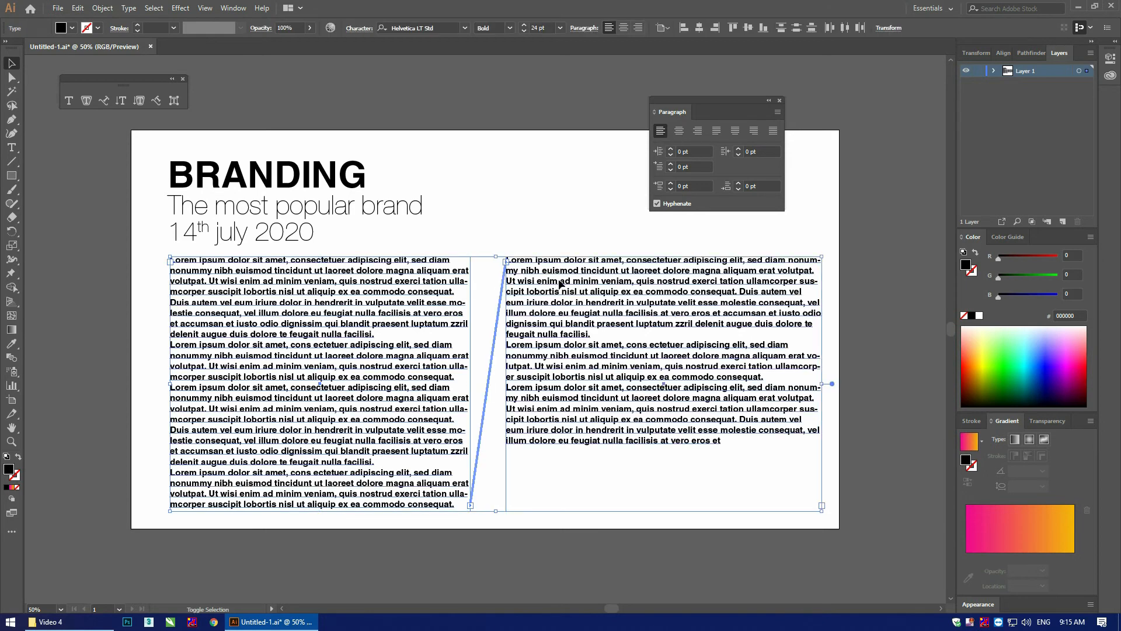
left_click(680, 131)
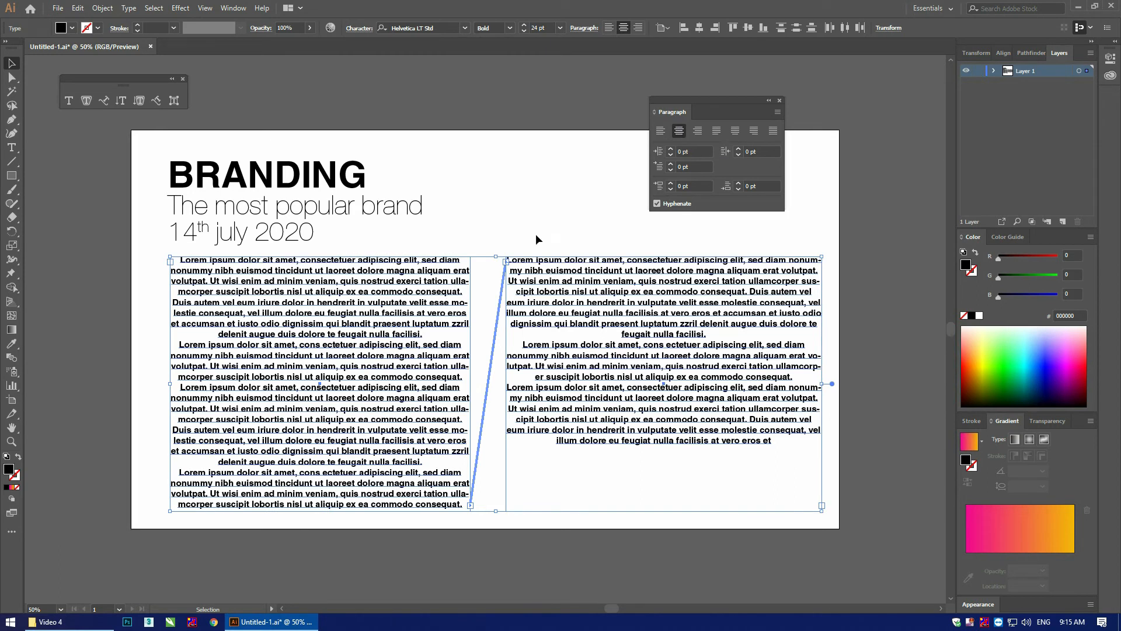
left_click(698, 132)
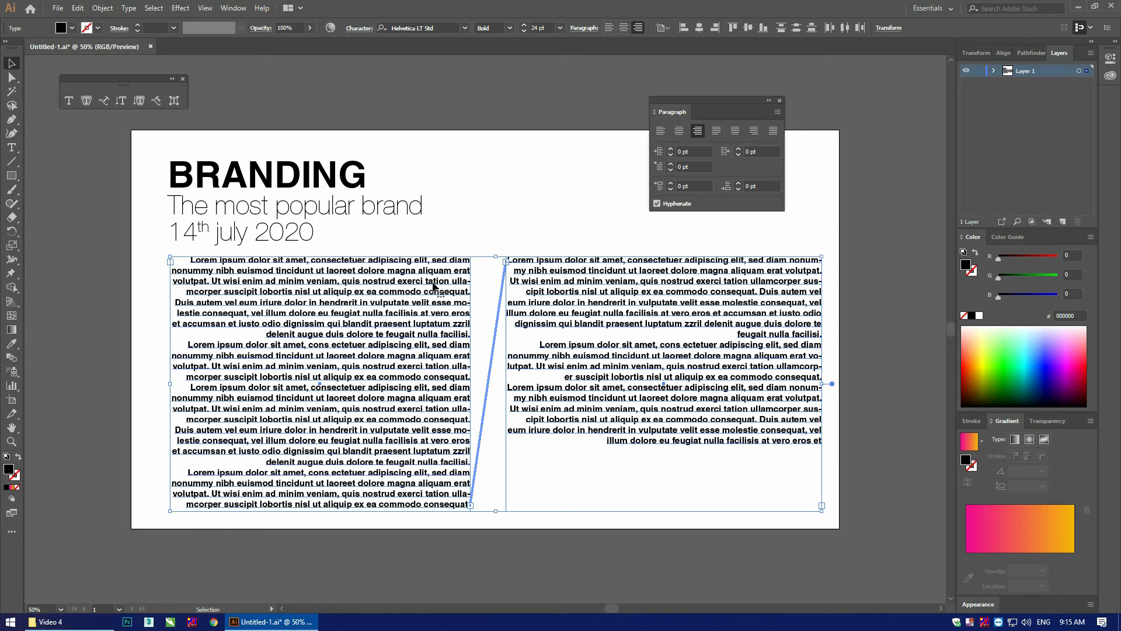
left_click(716, 131)
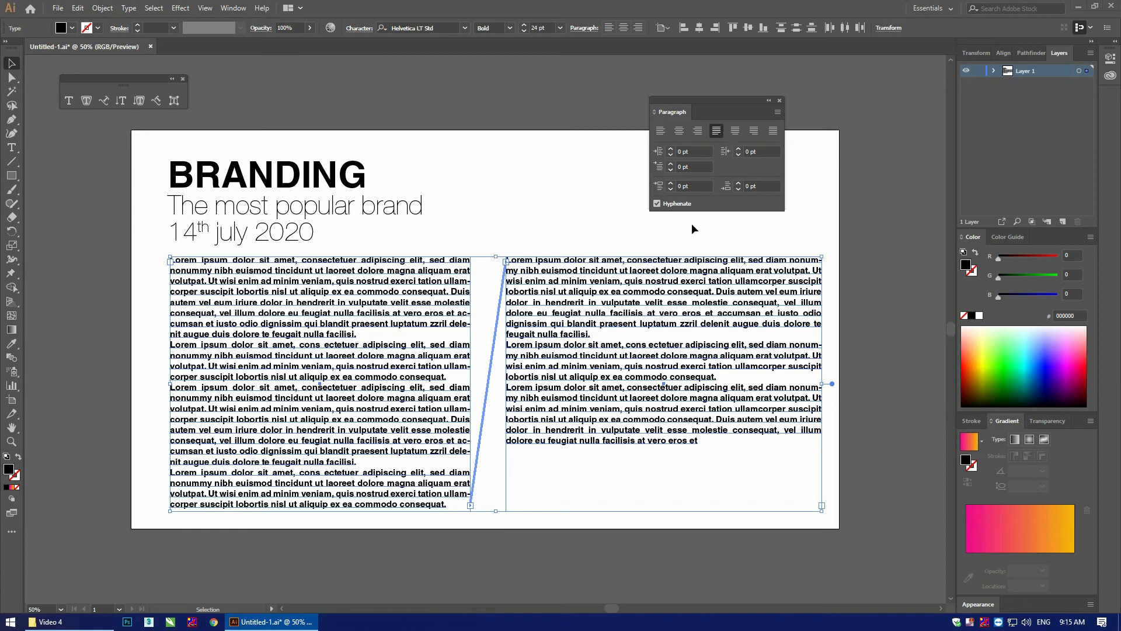
left_click(735, 131)
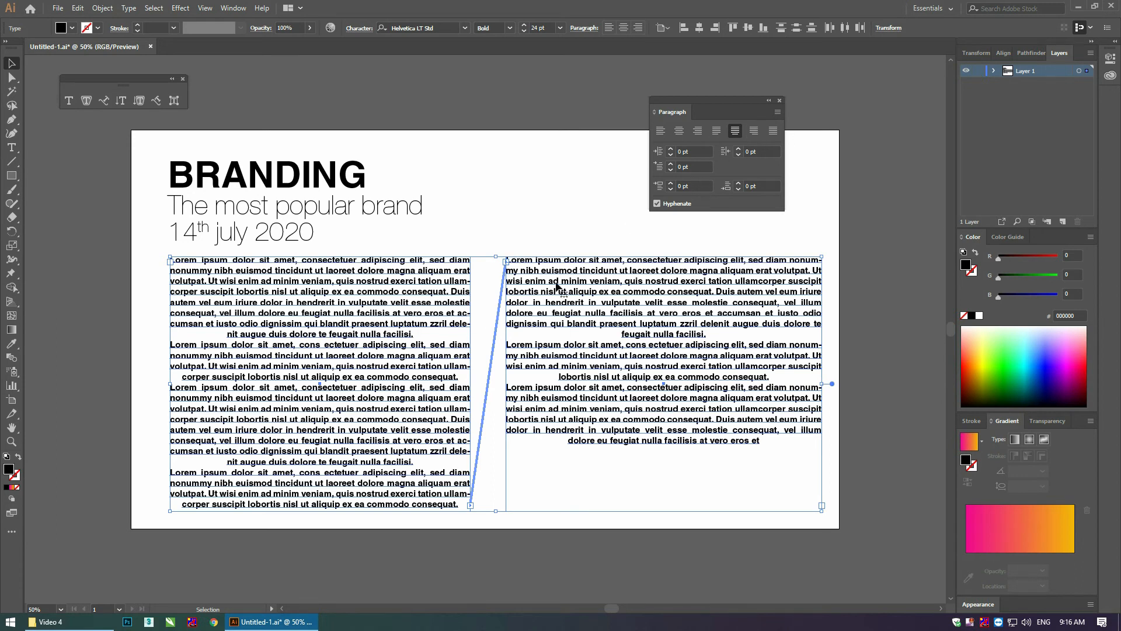
left_click(755, 132)
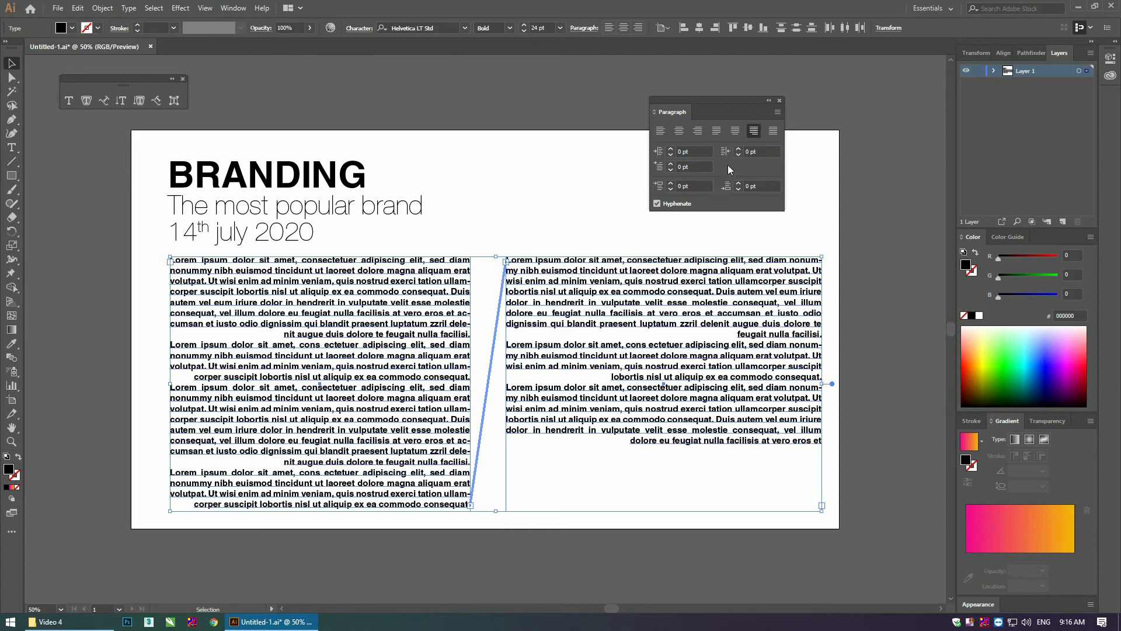
left_click(774, 132)
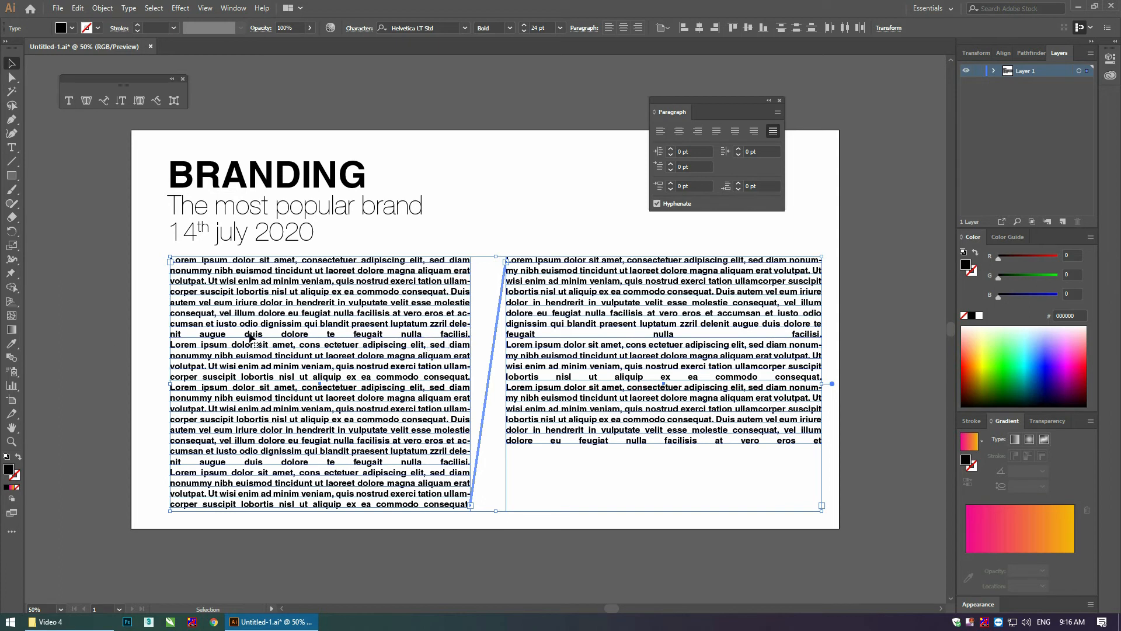
left_click(716, 132)
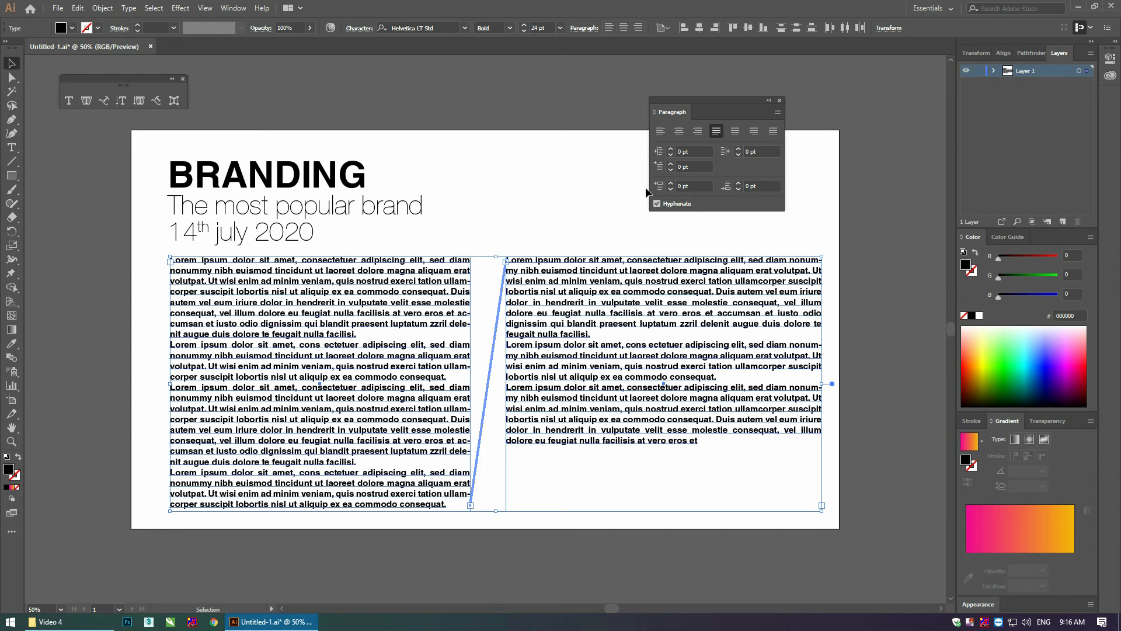
- Try left and right indents of 30 pt on both columns and reset both indents to 0 pt
left_click(695, 151)
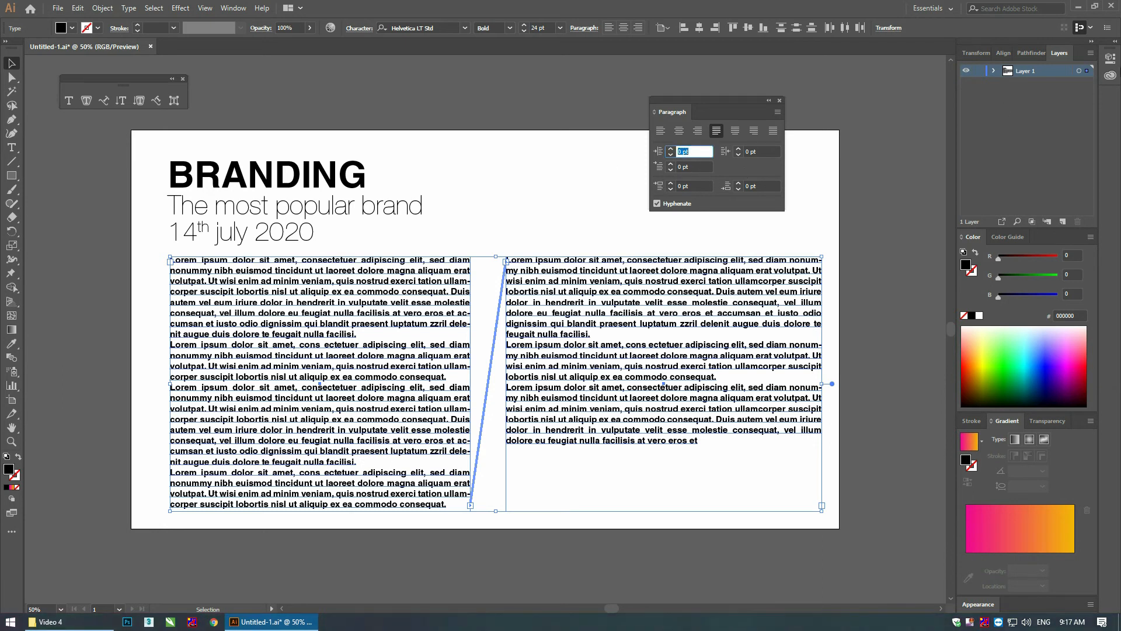
key("Tab")
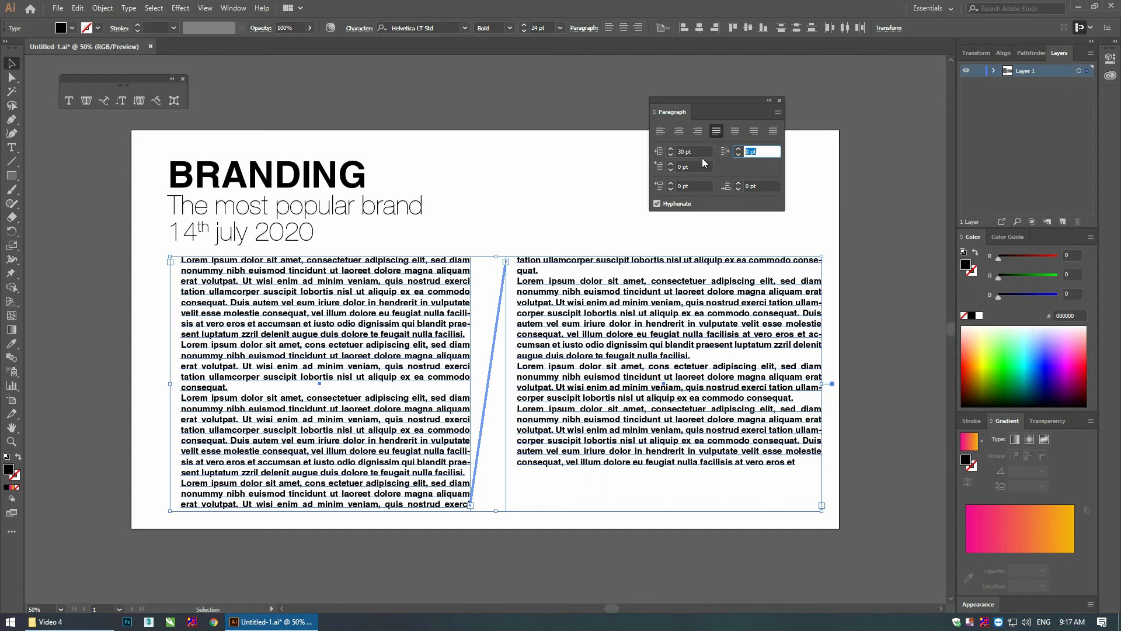
type("30")
key("Tab")
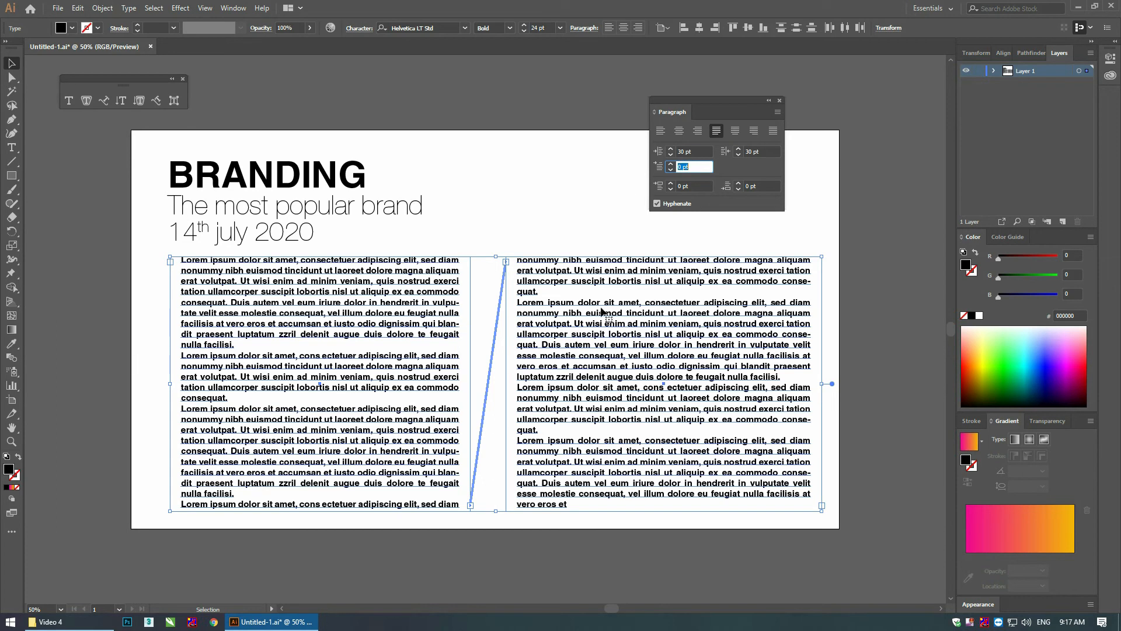
left_click(665, 150)
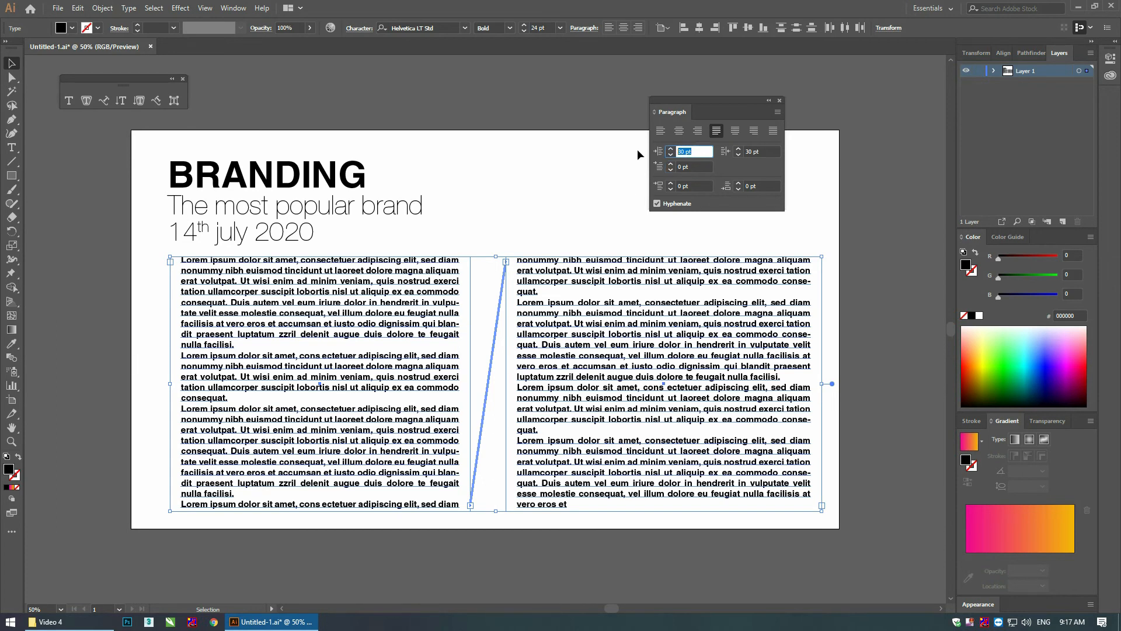
type("0")
key("Tab")
type("0")
key("Tab")
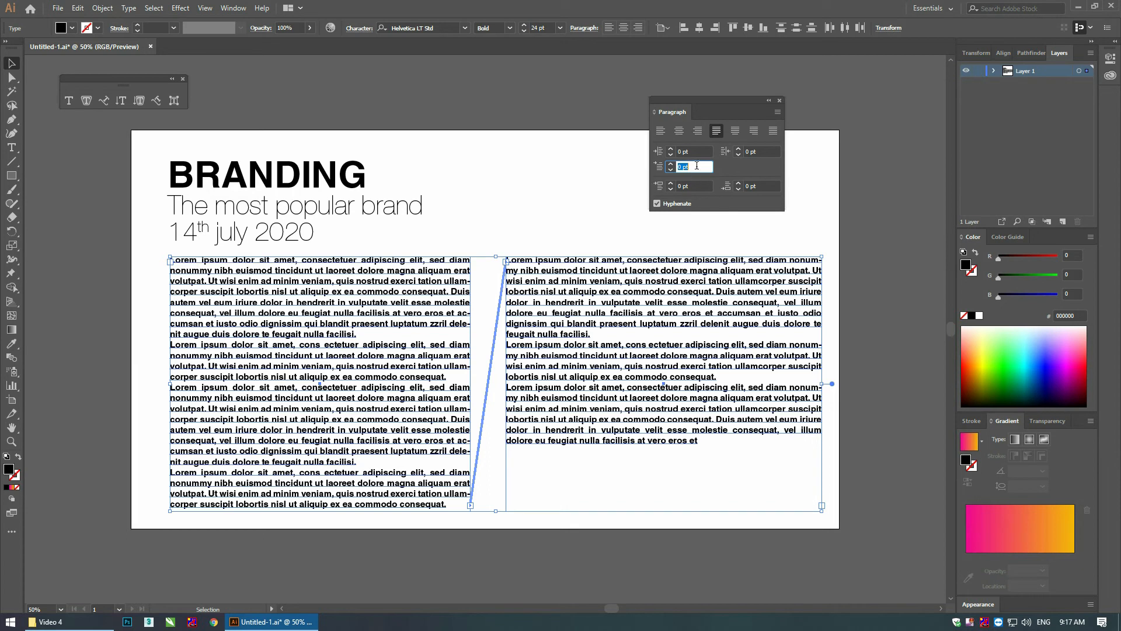
- Try a first-line indent of 50 pt on both columns and reset it to 0 pt
type("50")
key("Tab")
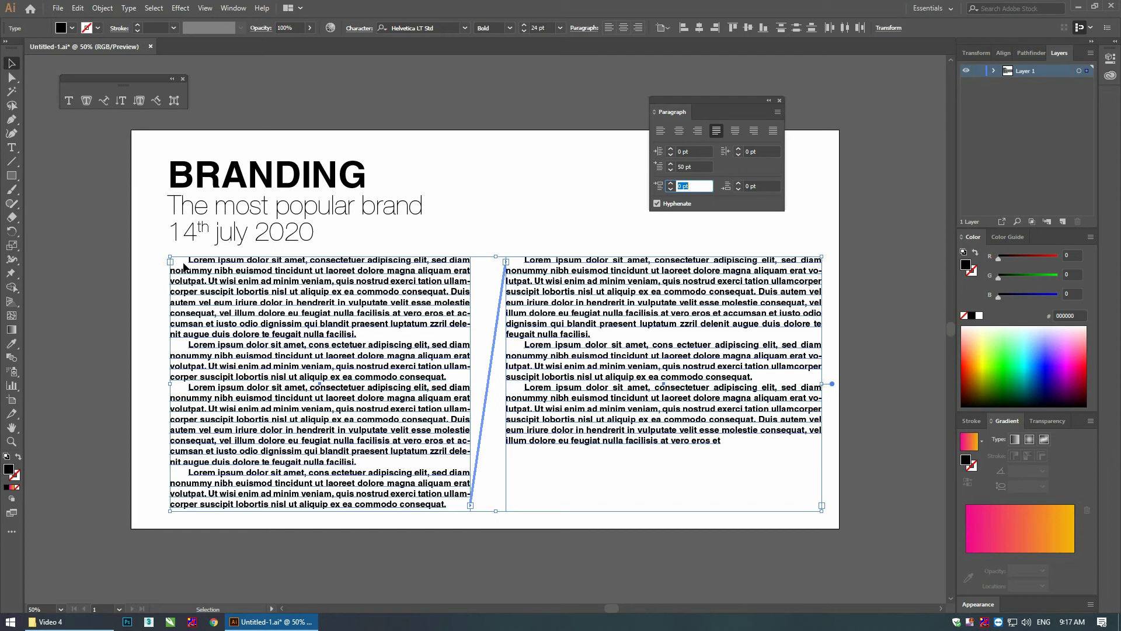
left_click(694, 167)
type("0")
key("Tab")
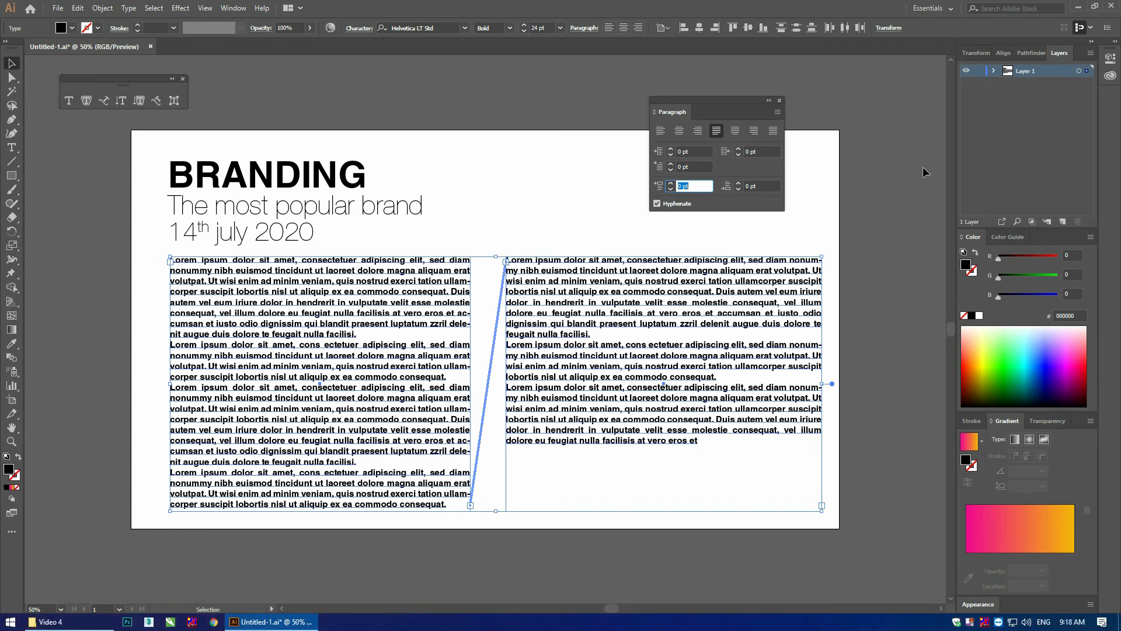
- Try 30 pt of space before and 30 pt of space after the paragraphs in both columns
type("30")
key("Tab")
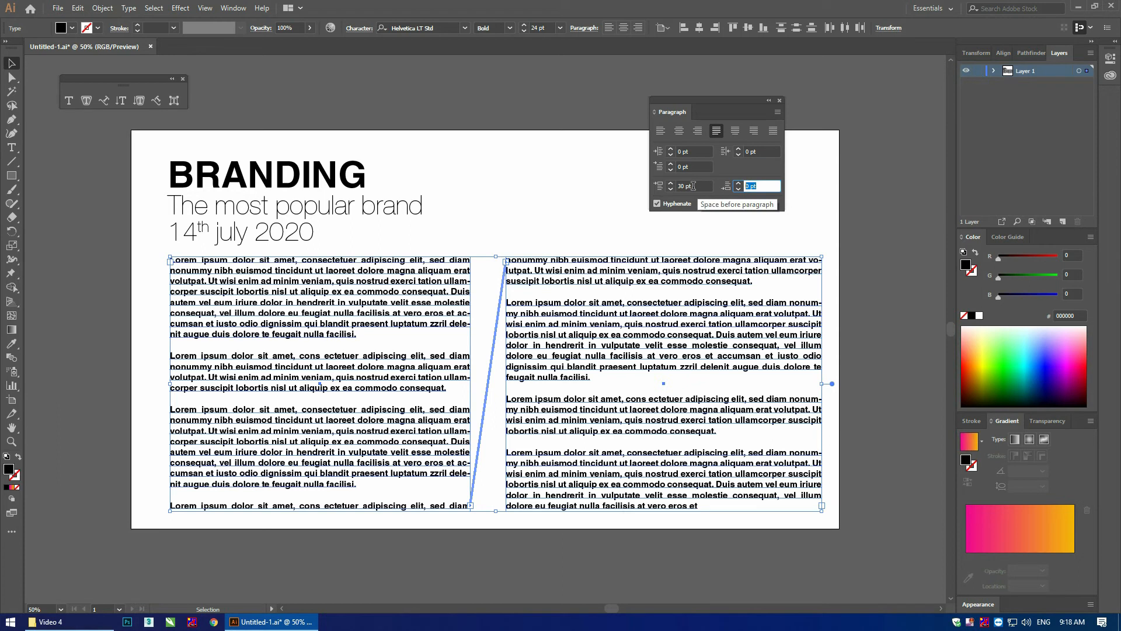
type("30")
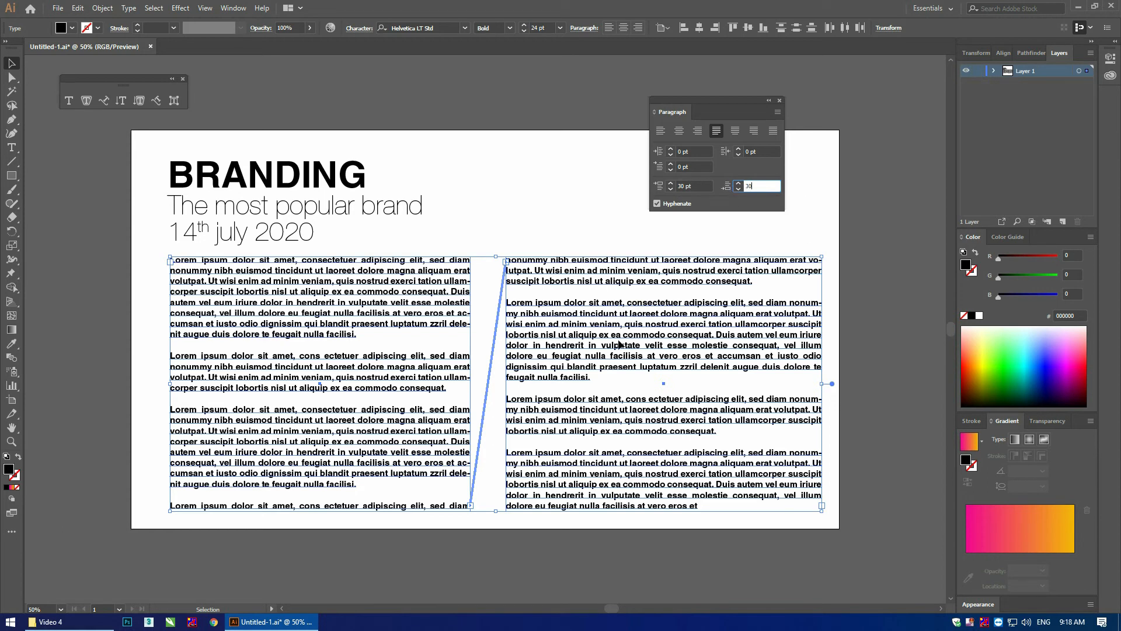
key("Return")
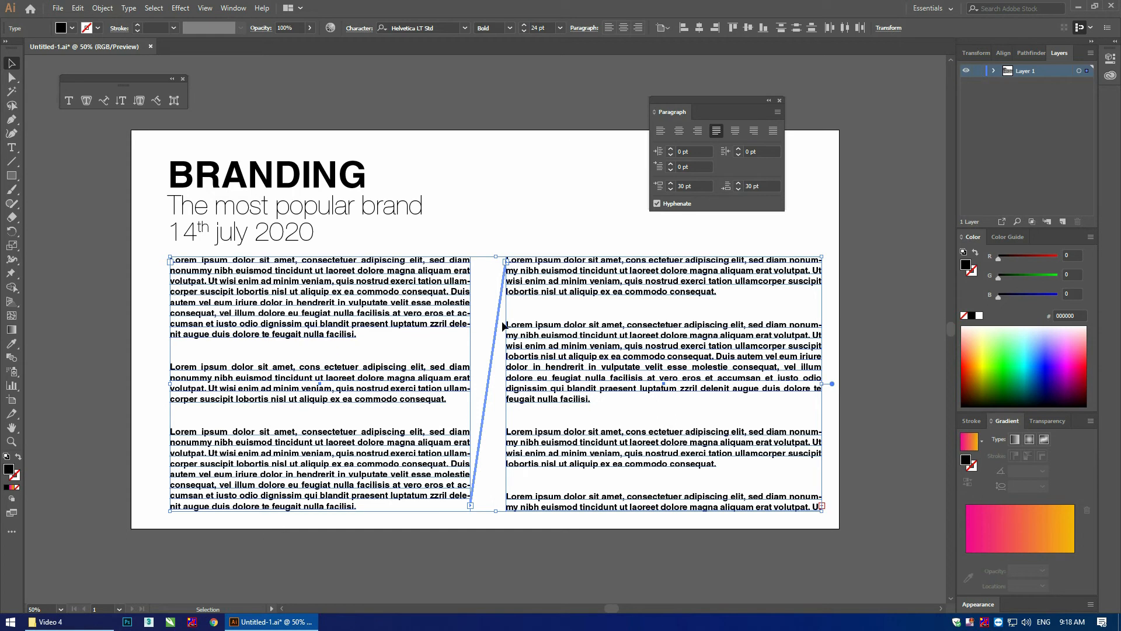
- Set the space before paragraphs to 10 pt, and try 10 pt of space after before setting it to 0 pt
left_click(699, 185)
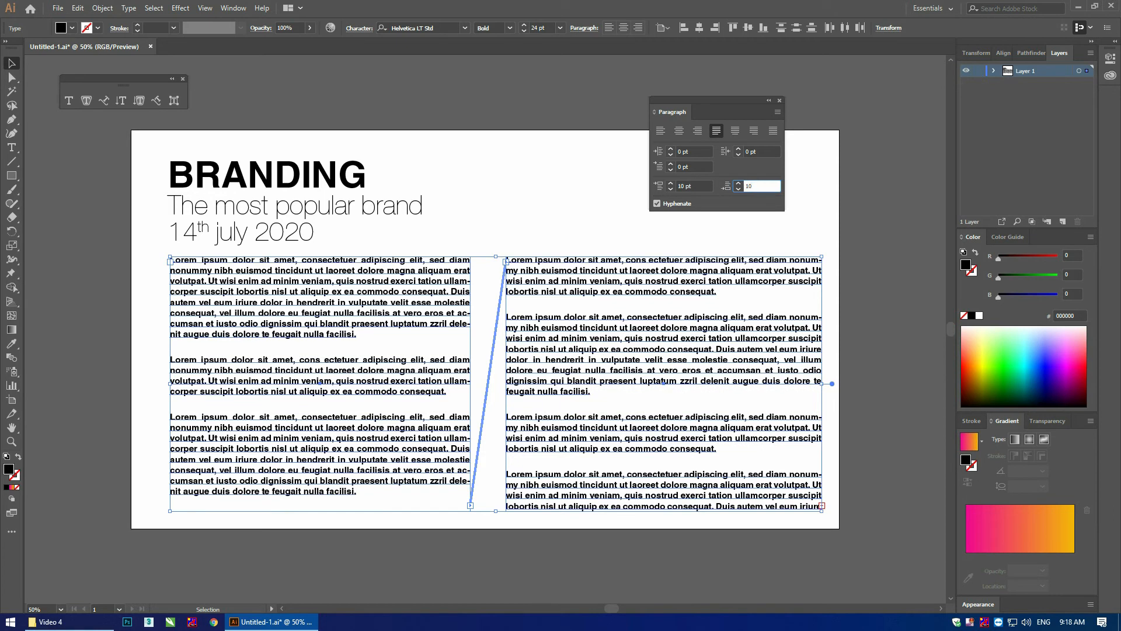
key("Return")
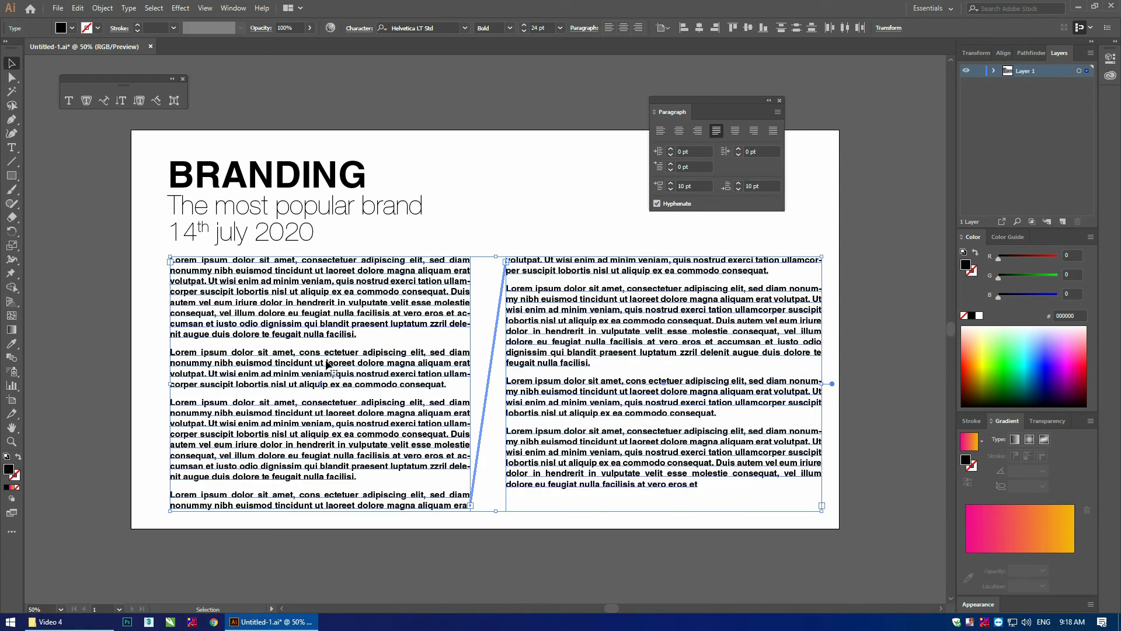
left_click(759, 186)
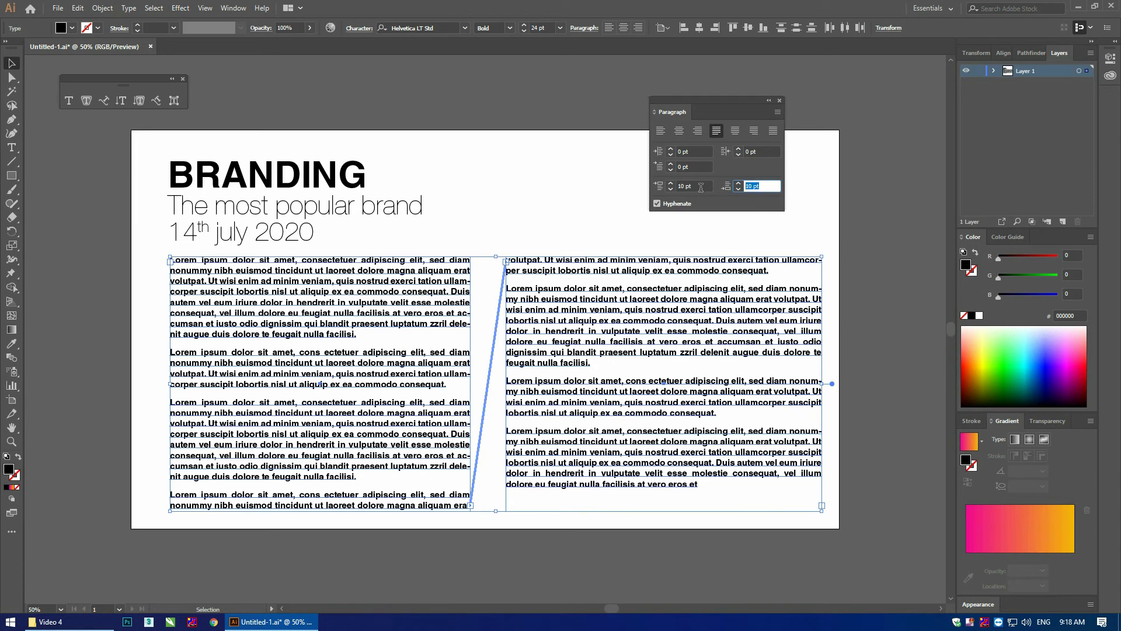
type("0")
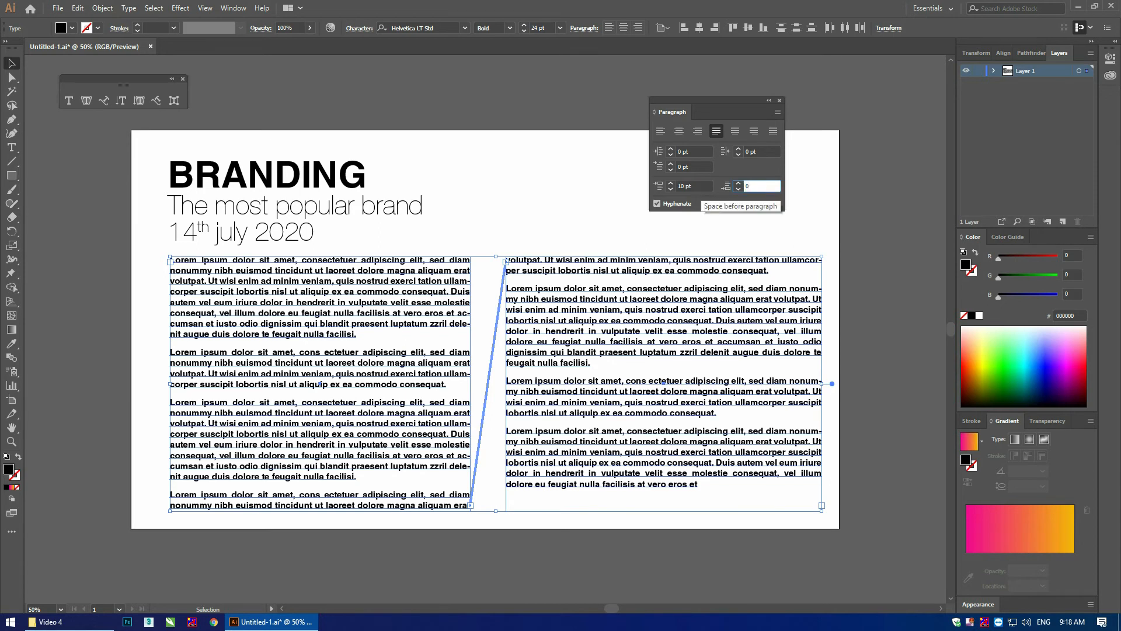
key("Return")
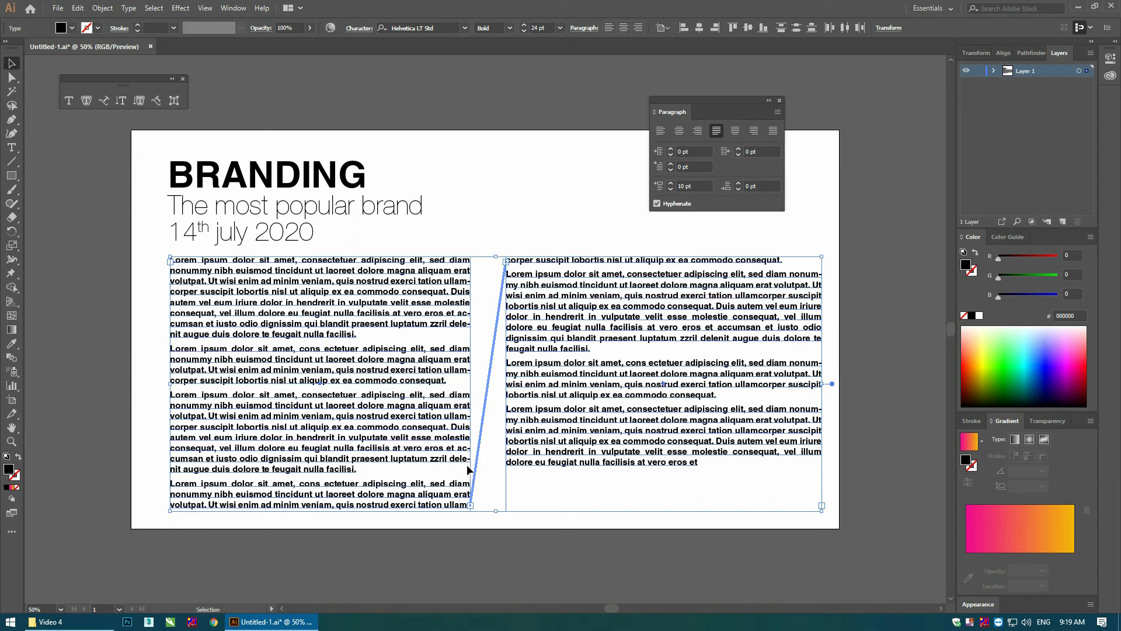
- Turn off hyphenation for both text columns, close the Paragraph panel, and deselect the text
left_click(658, 204)
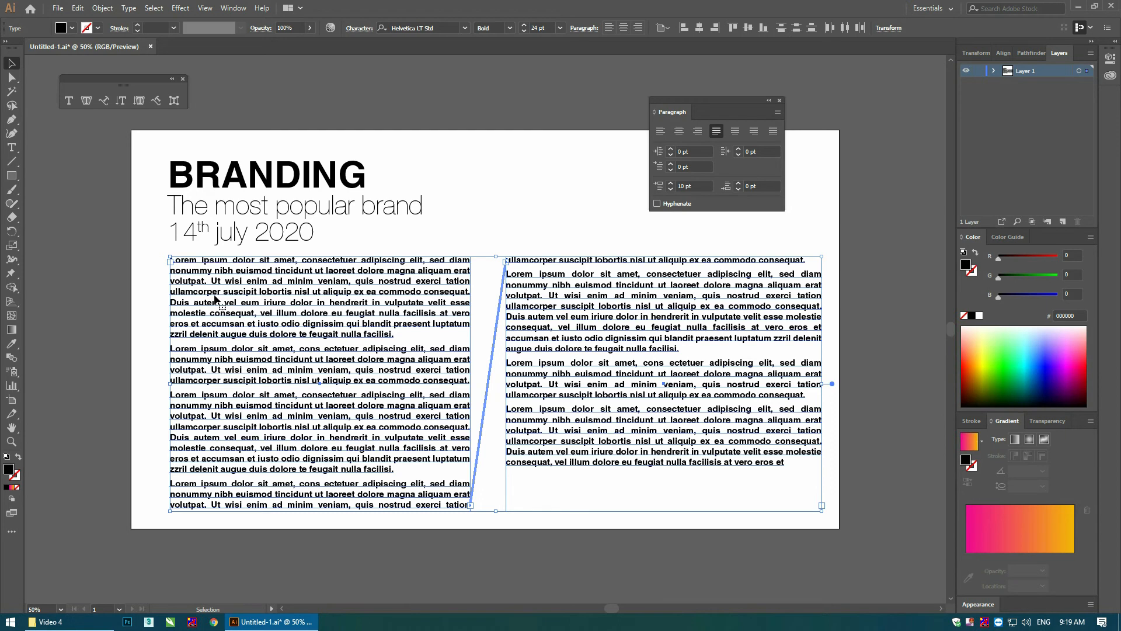
left_click_drag(702, 104, 856, 70)
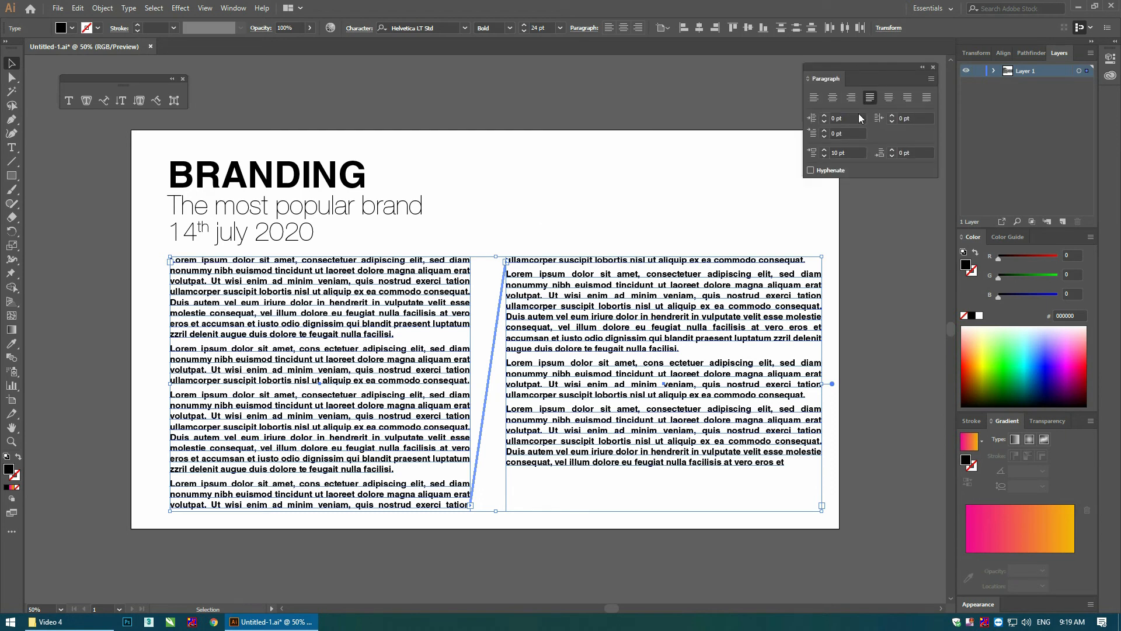
left_click(934, 67)
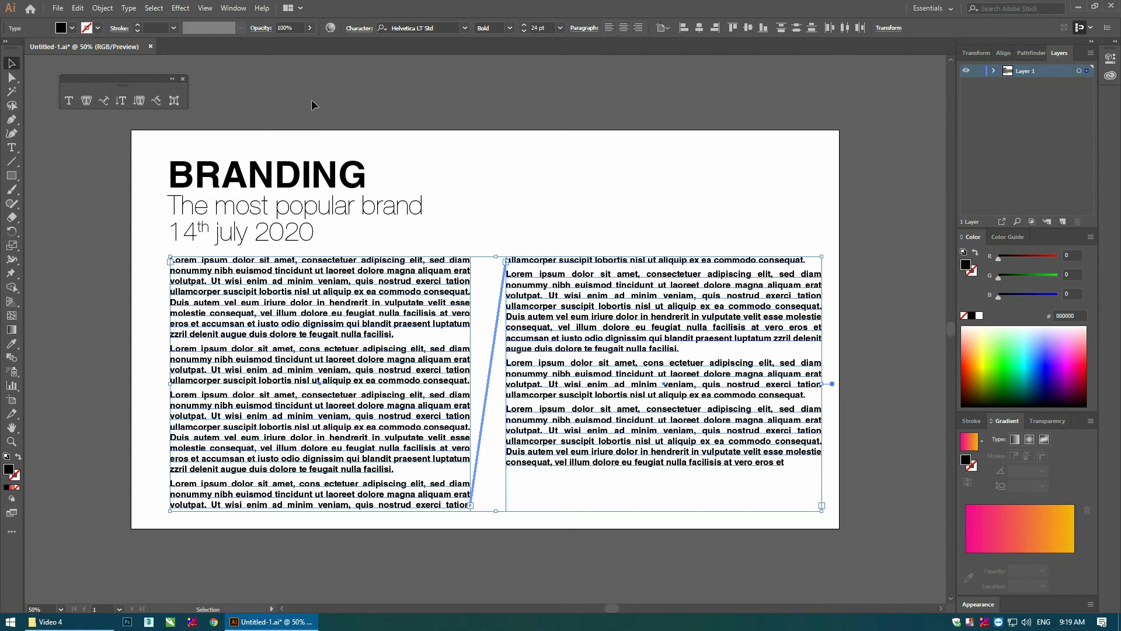
left_click(230, 87)
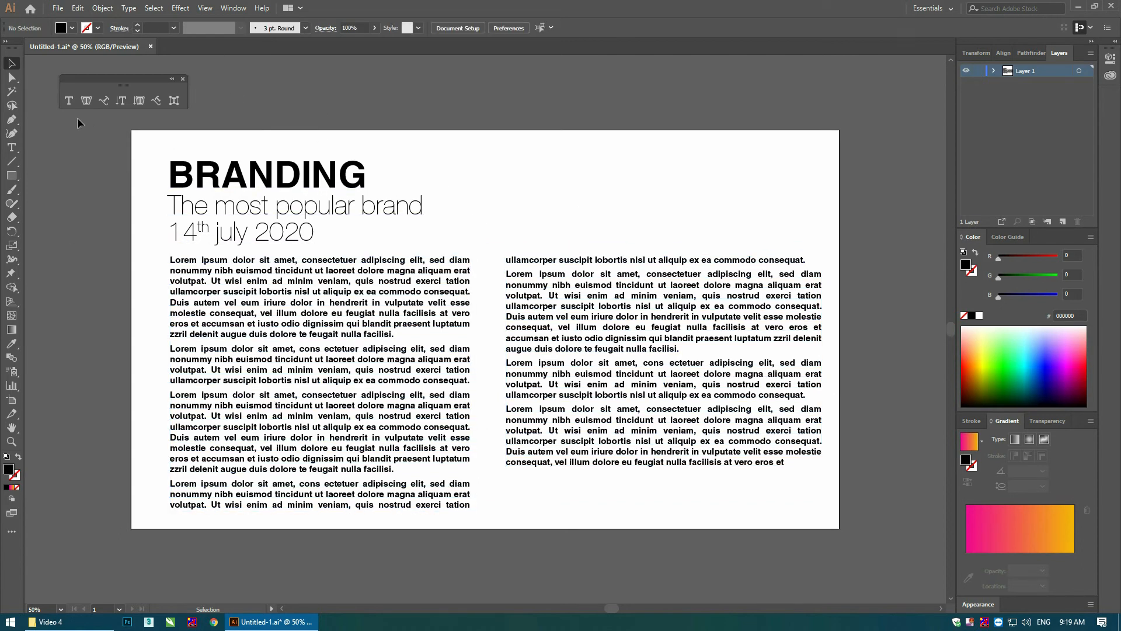
- Draw a closed curved shape over the artboard's upper-right corner with the Pen tool and fill it with the pink-to-orange gradient
key("p")
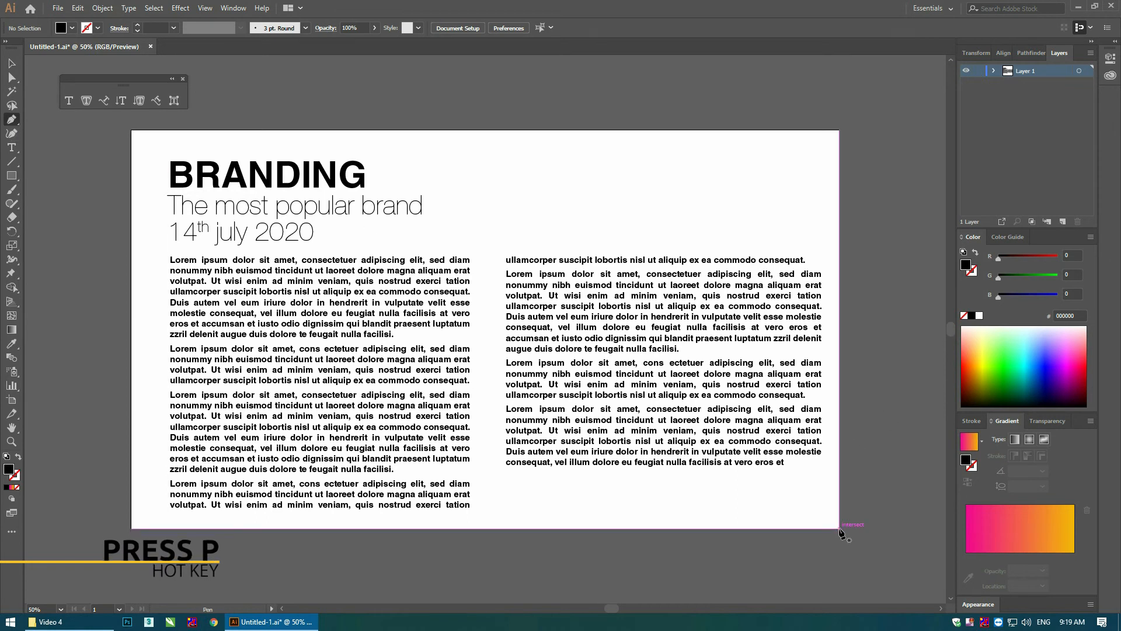
left_click_drag(839, 528, 805, 320)
left_click(558, 218)
left_click(536, 129)
left_click(839, 130)
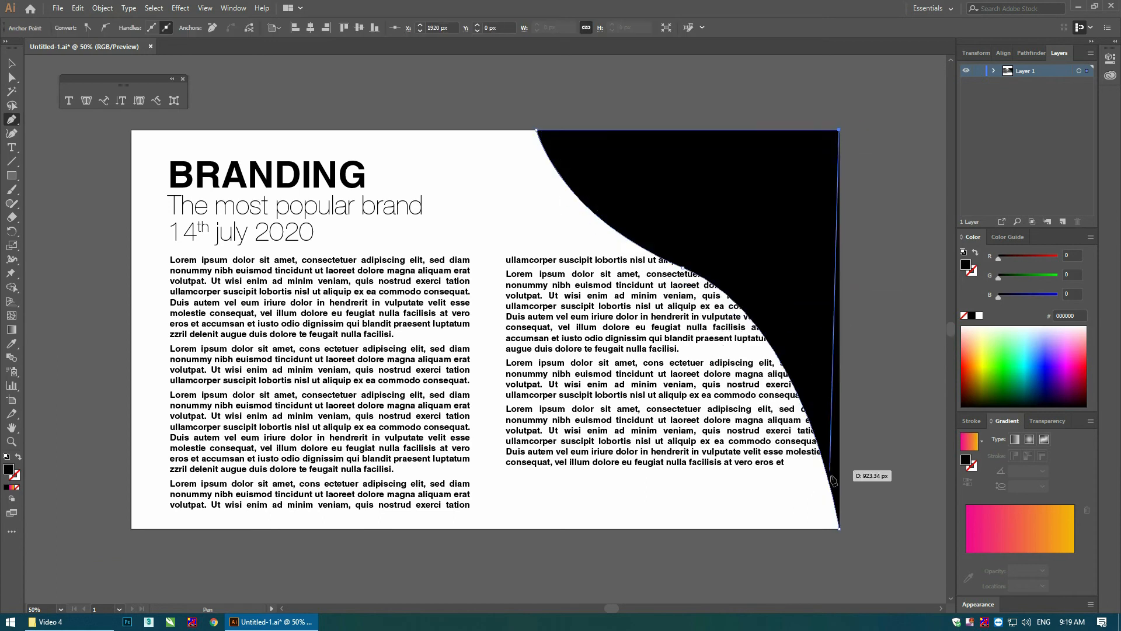
key("v")
left_click(970, 442)
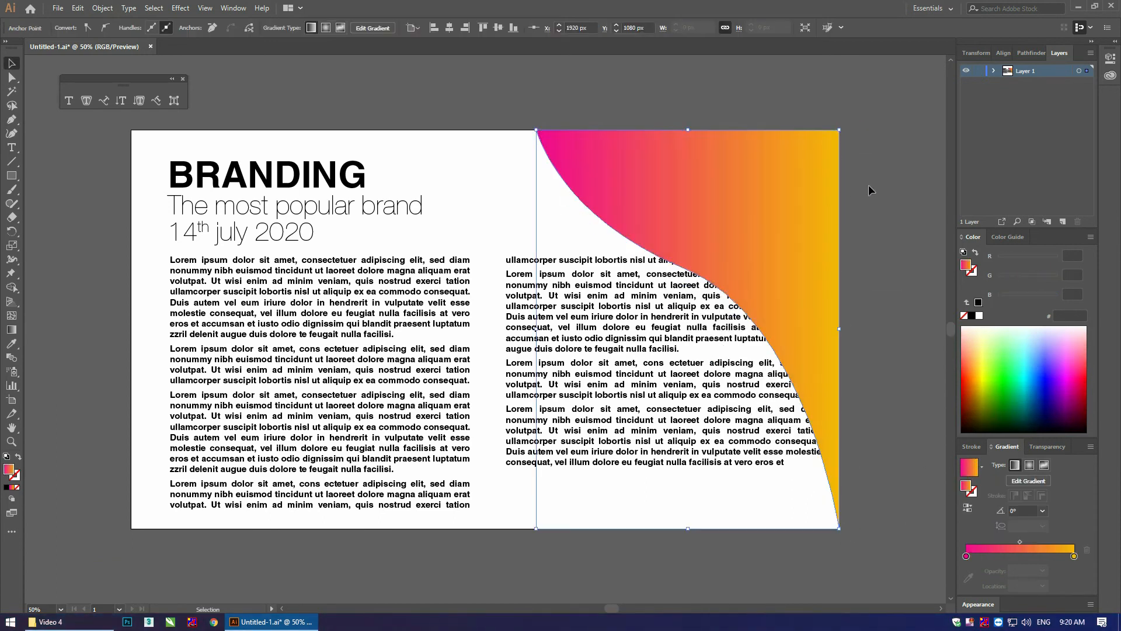
- Reshape the gradient shape's curved edge by moving its middle anchor point slightly down, and deselect the shape
key("a")
left_click_drag(682, 278, 685, 302)
key("v")
left_click(878, 165)
- Apply a text wrap to the gradient shape overlapping the second text column
left_click(791, 239)
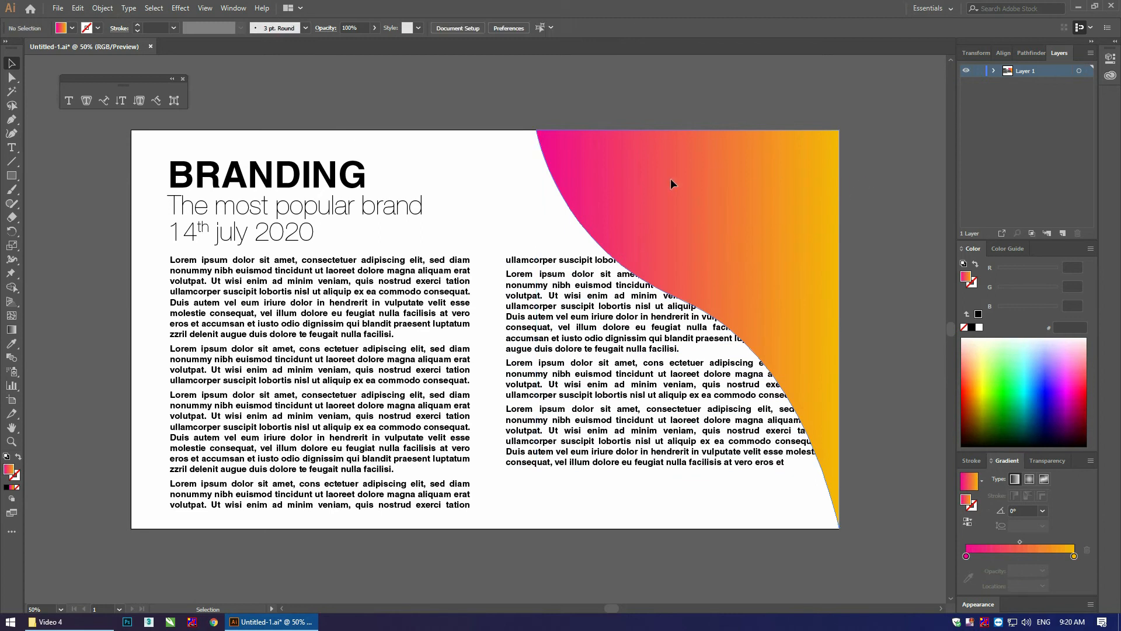
left_click(105, 10)
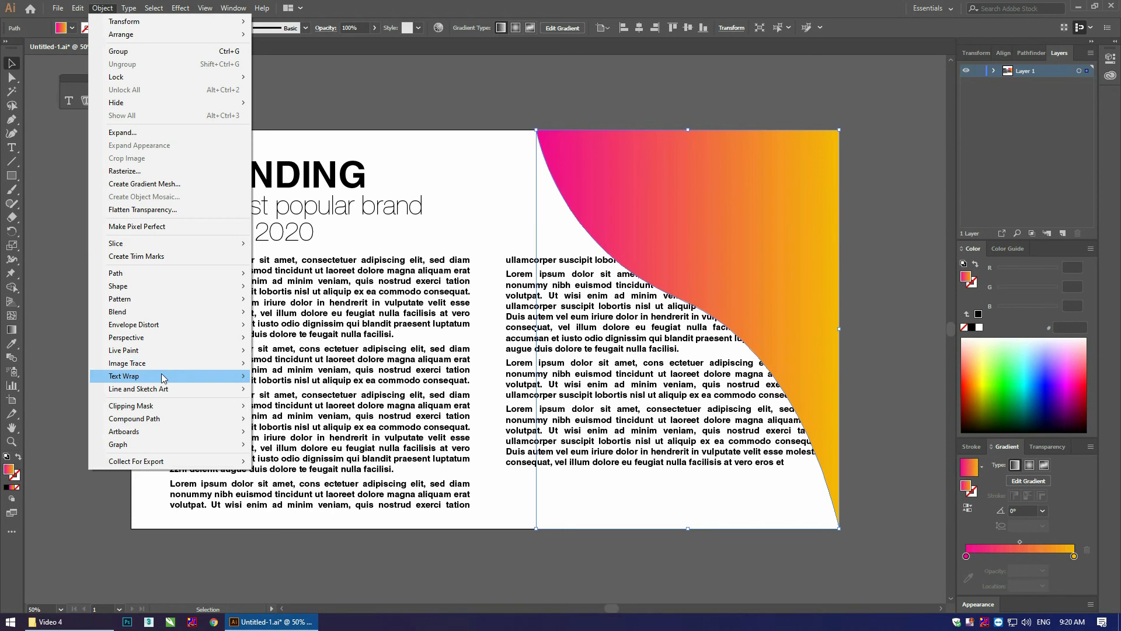
mouse_move(163, 378)
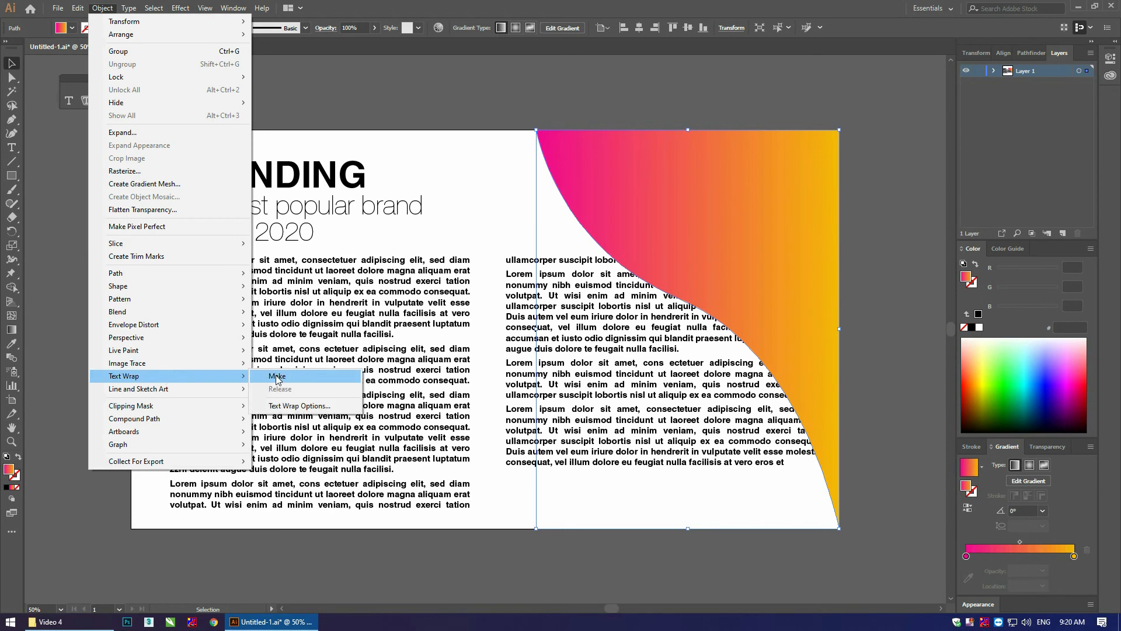
left_click(277, 377)
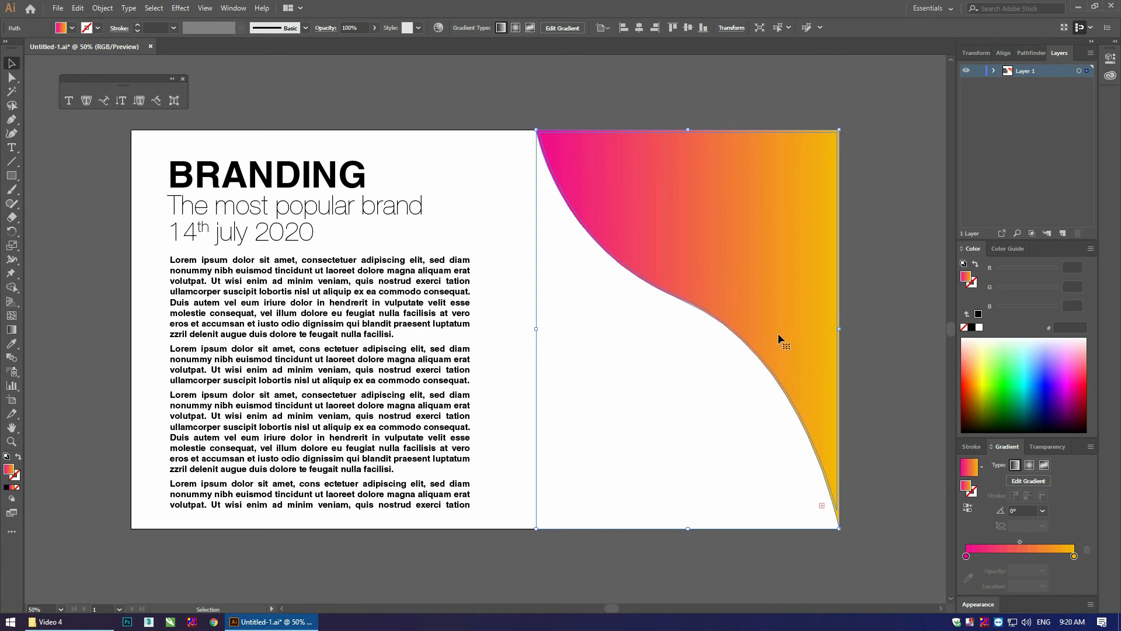
- Examine in outline view how the second column's text flows around the gradient shape, and return to the normal preview
key("a")
key("ctrl+y")
key("v")
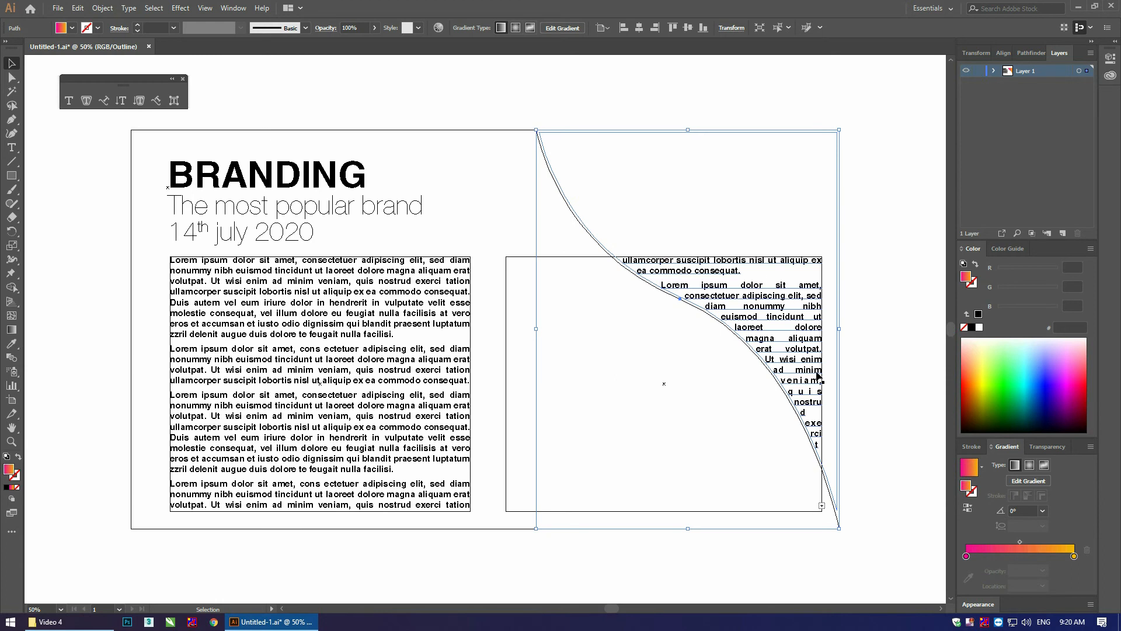
key("a")
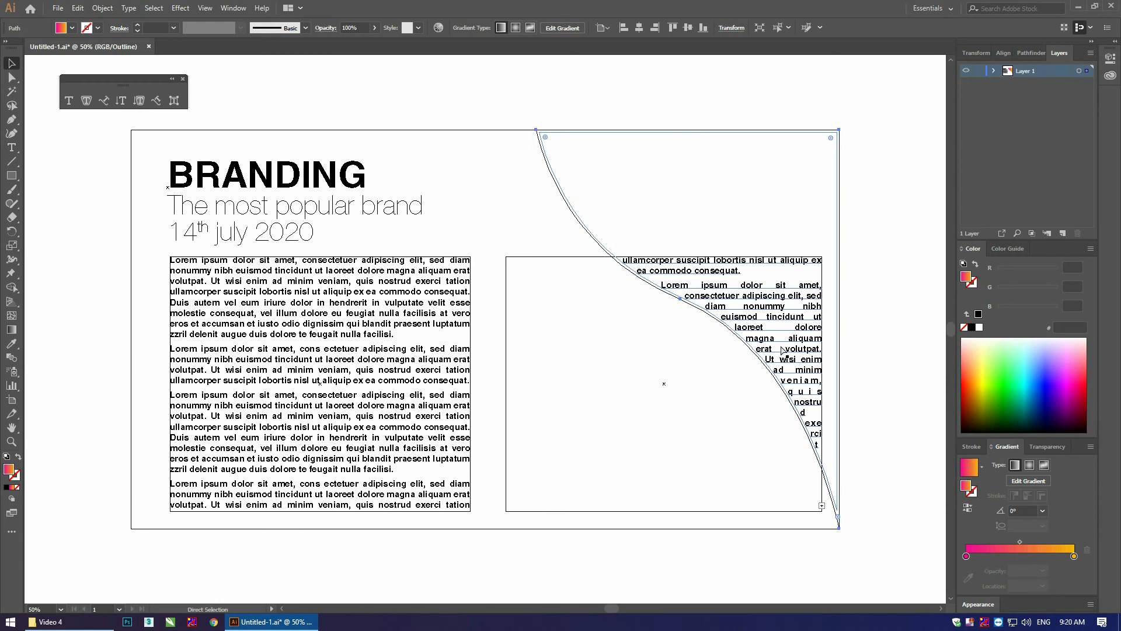
key("v")
key("ctrl+t")
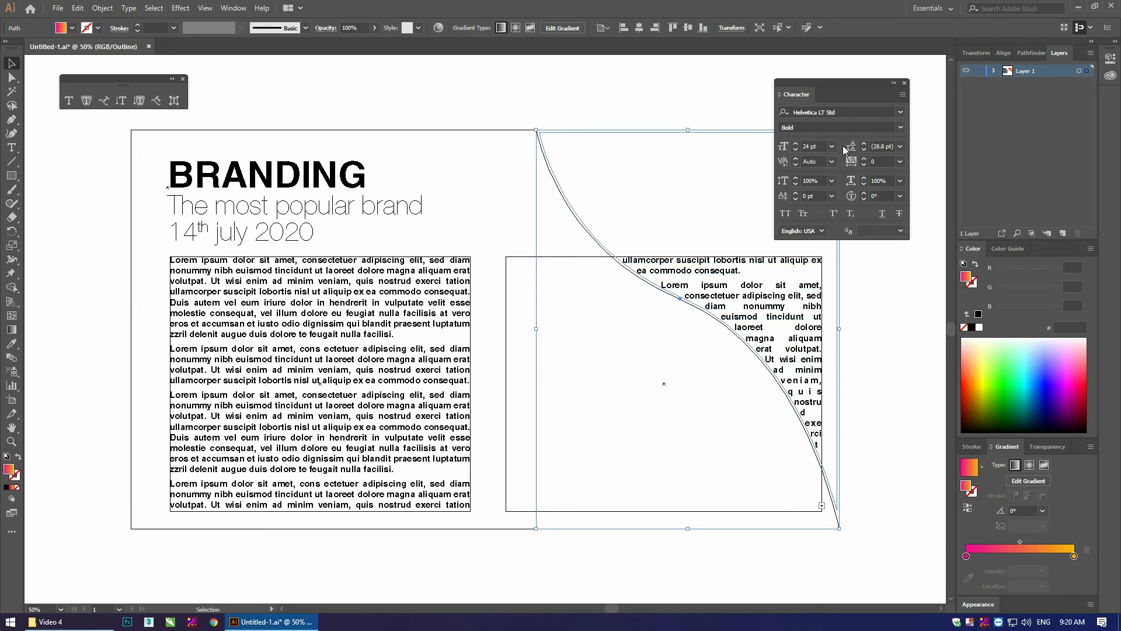
left_click(905, 85)
key("ctrl+y")
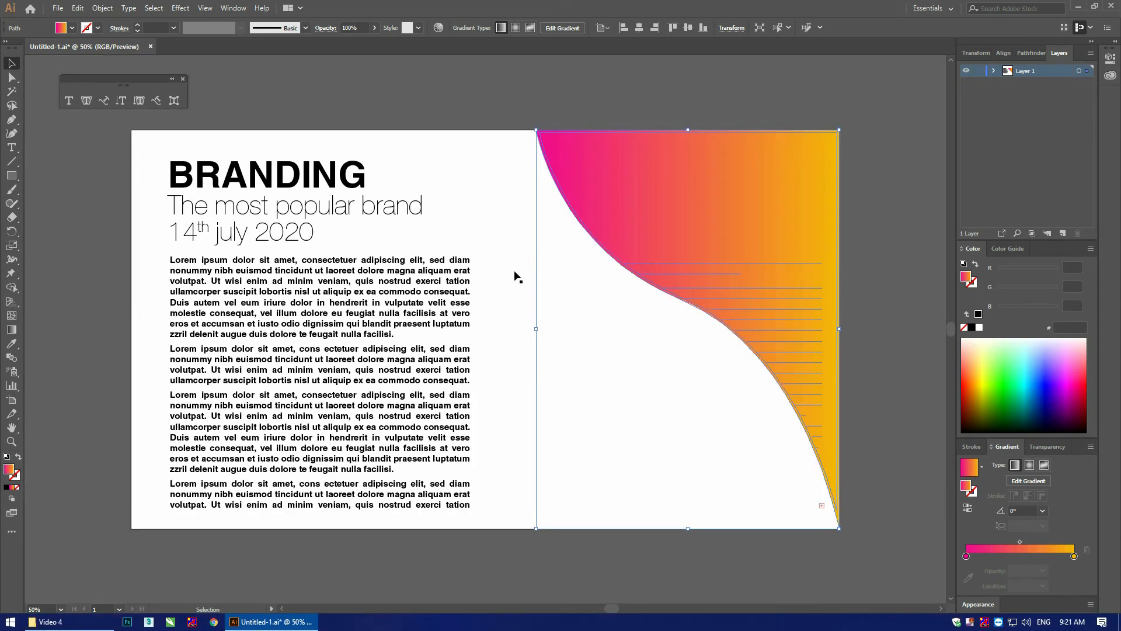
- Turn off Invert Wrap in the gradient shape's text wrap options and preview the result
left_click(102, 9)
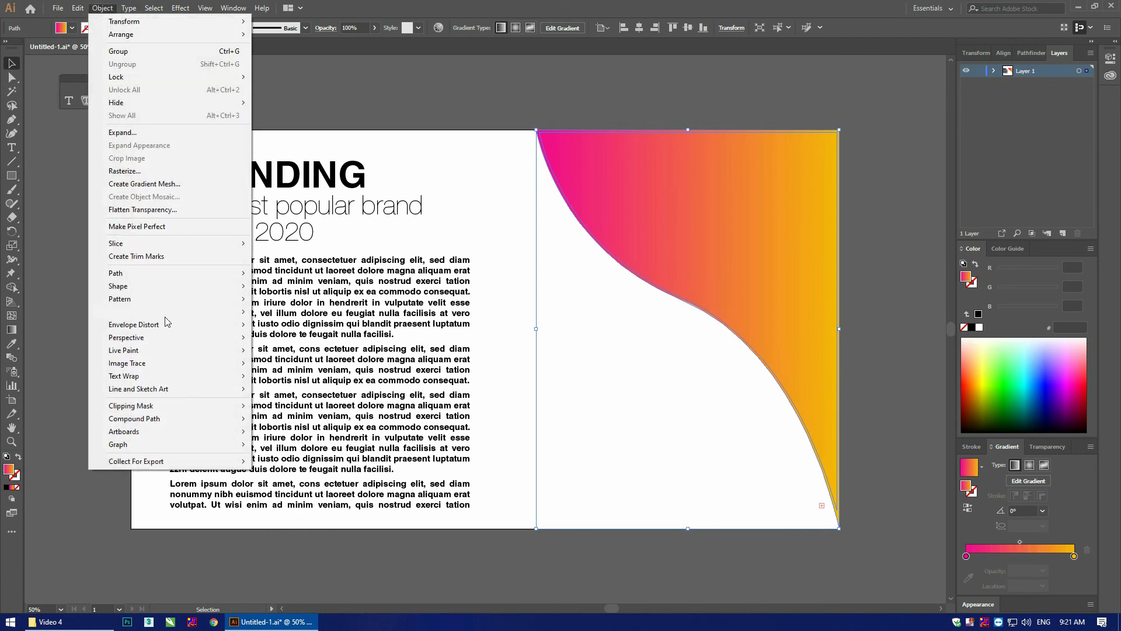
mouse_move(182, 378)
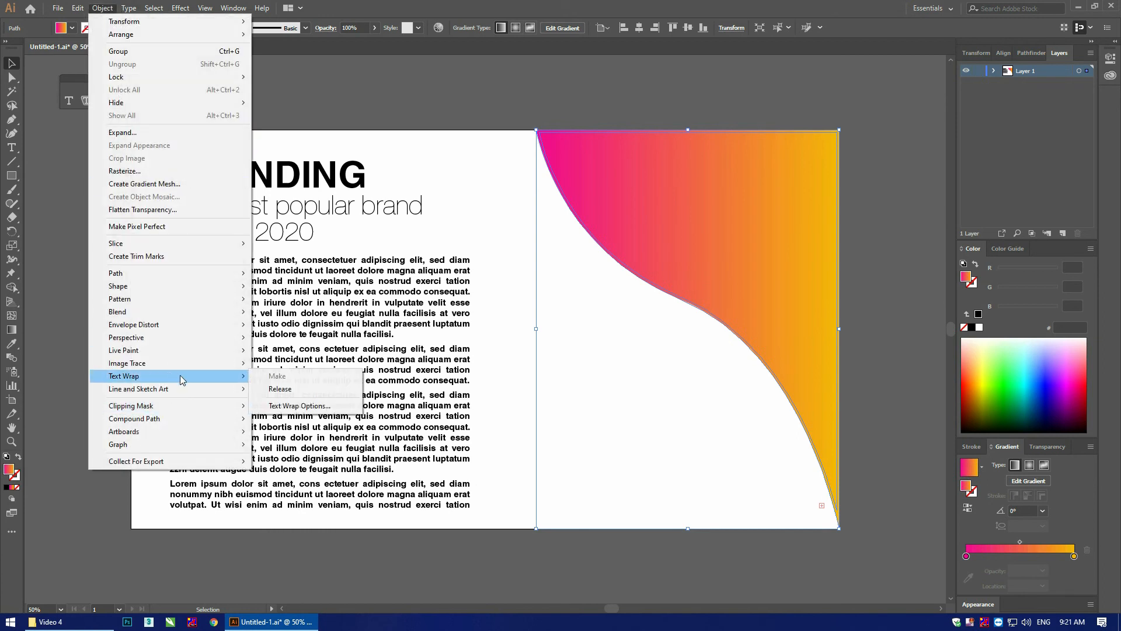
left_click(303, 407)
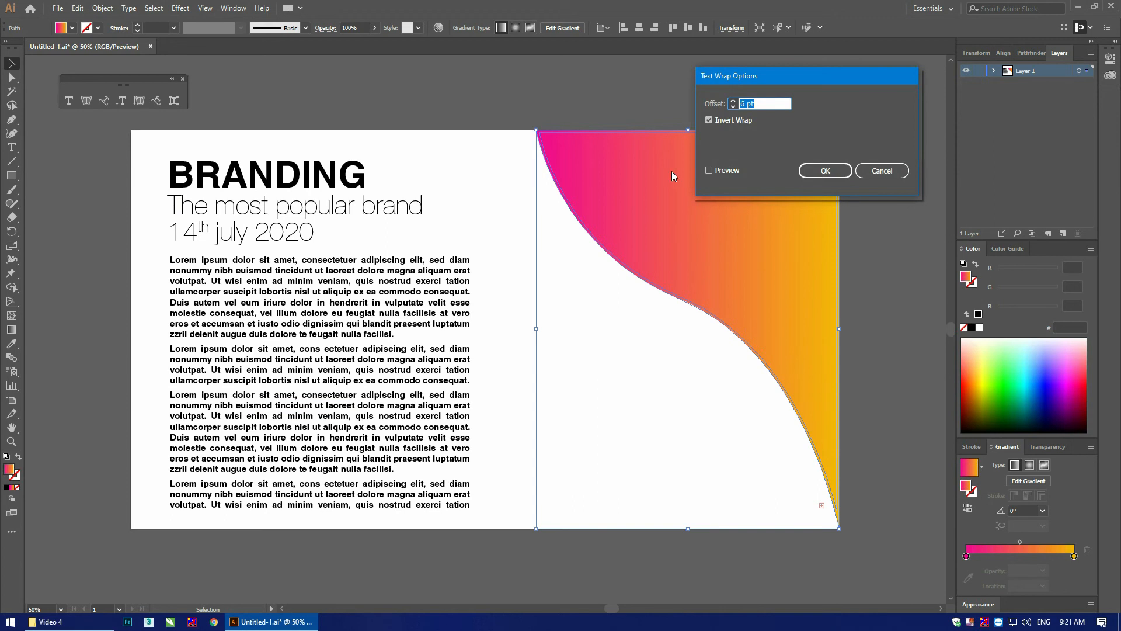
left_click(710, 121)
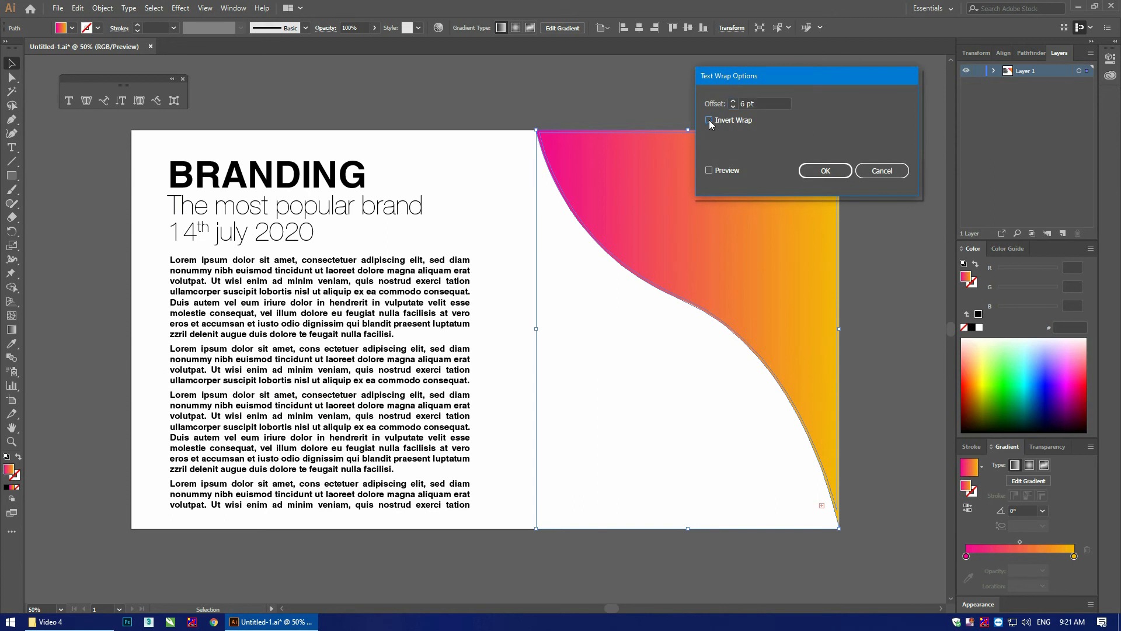
left_click(709, 170)
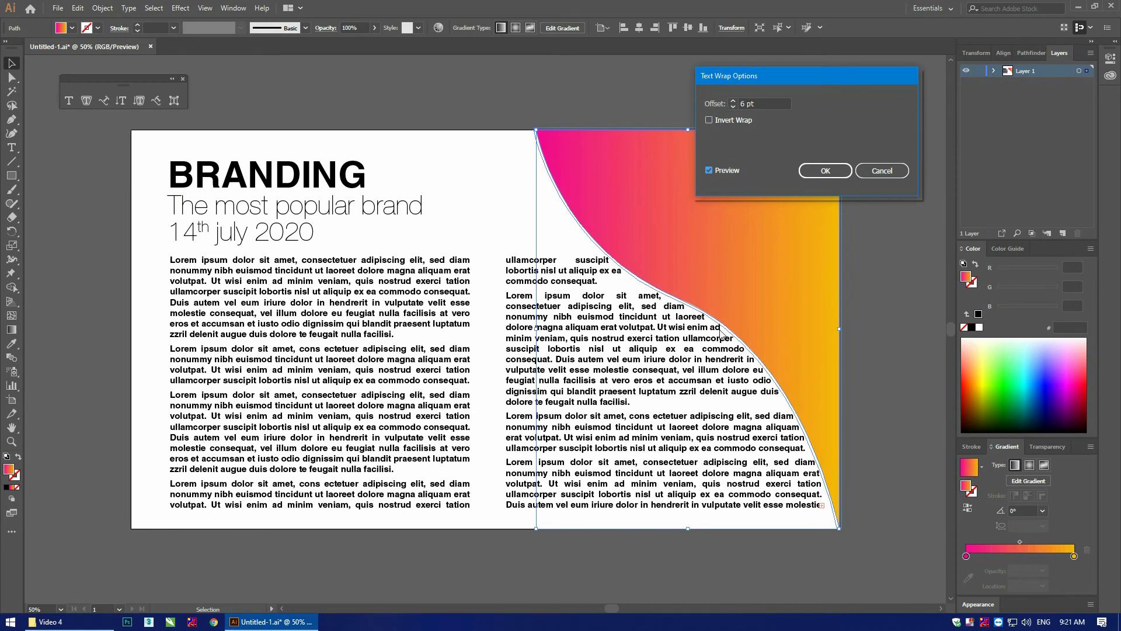
- Set the text wrap offset to 30 pt, apply the options, and deselect the gradient shape
left_click(766, 104)
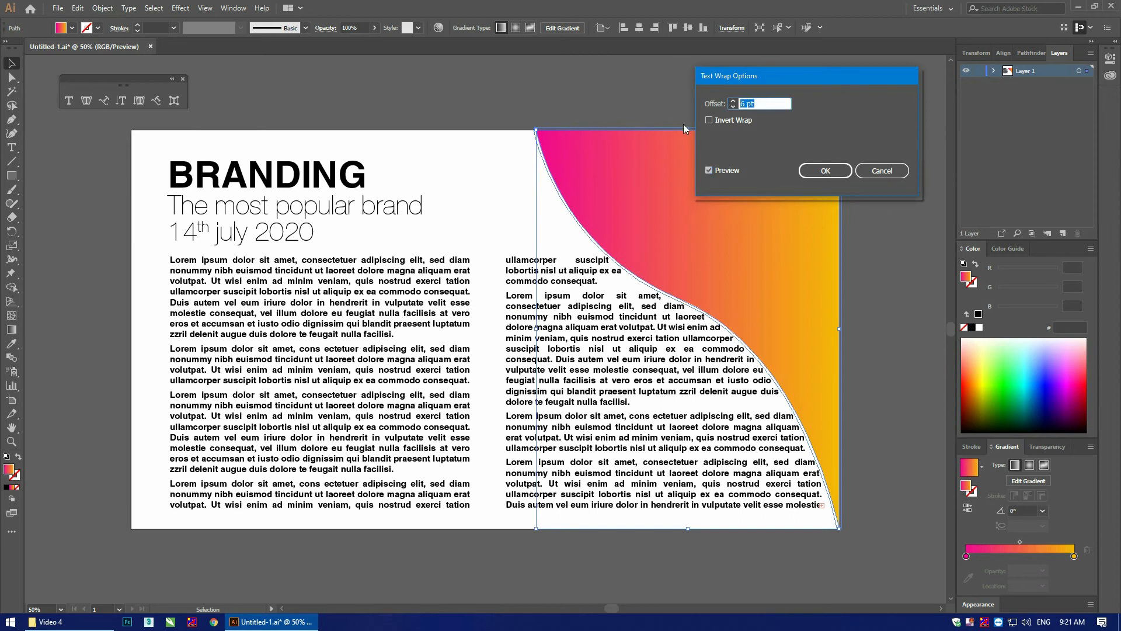
type("30")
left_click(712, 170)
left_click(712, 170)
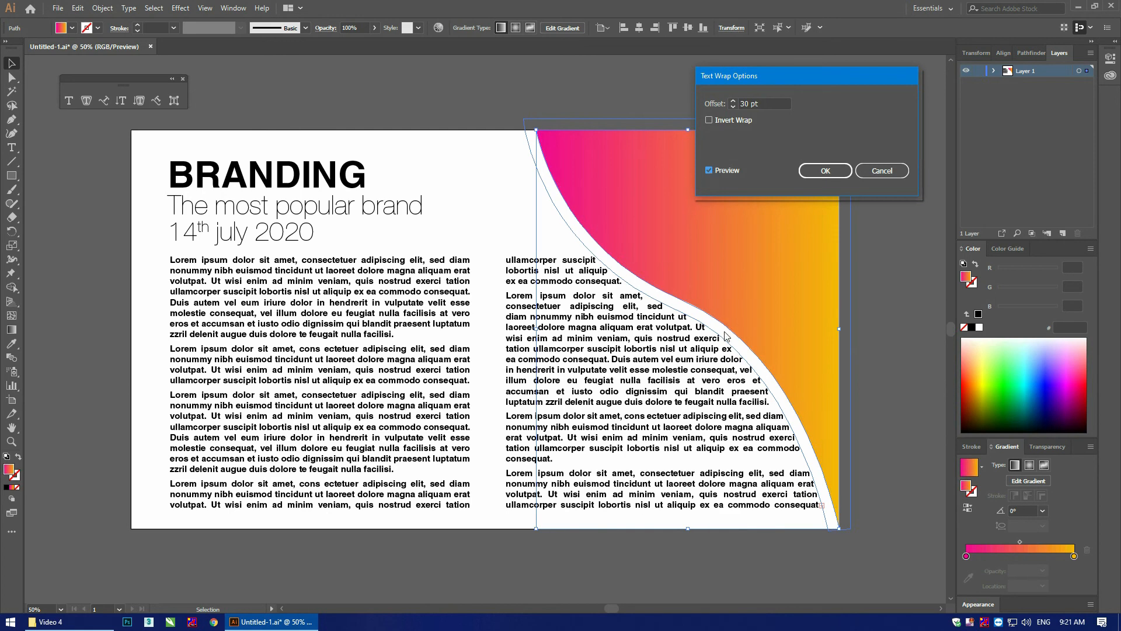
left_click(825, 171)
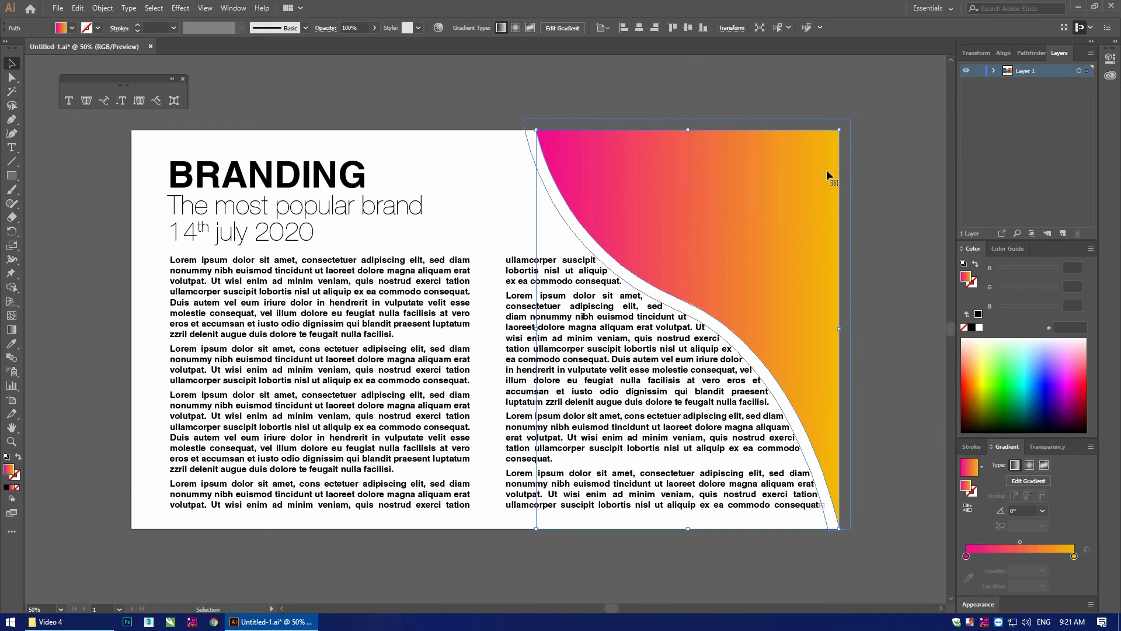
left_click(862, 163)
- Duplicate the gradient shape over the first text column and rotate the copy 180°
left_click(776, 184)
left_click_drag(800, 176, 397, 199)
left_click_drag(73, 203, 409, 554)
left_click_drag(202, 547, 257, 469)
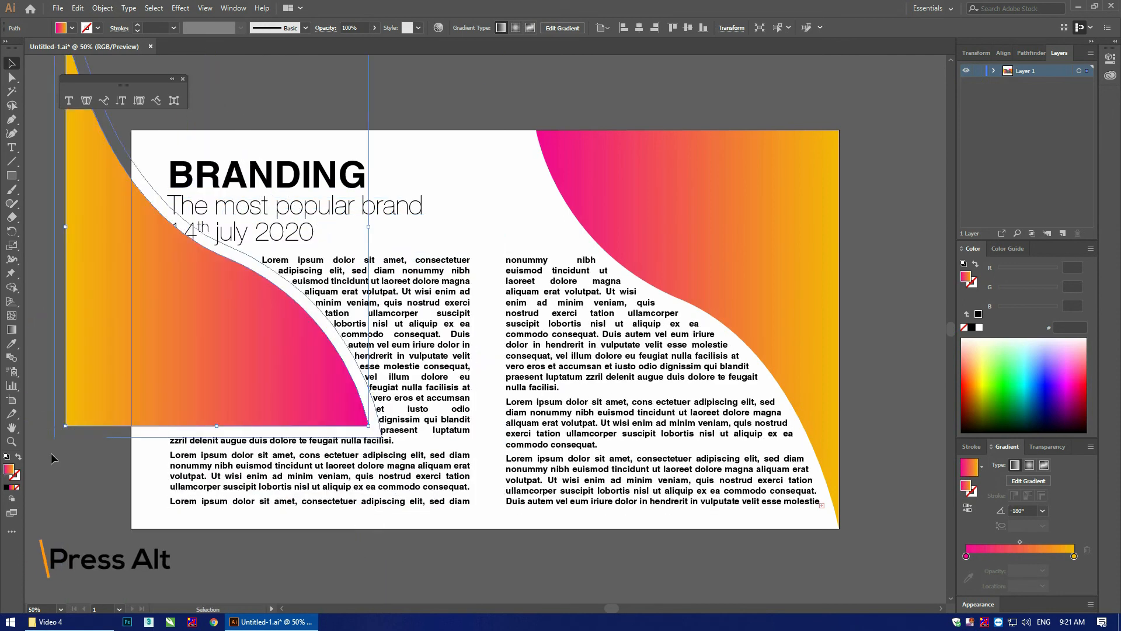
- Scale the rotated copy down into the artboard's lower-left corner, widen it along the lower edge, and deselect everything
left_click_drag(433, 130, 292, 362)
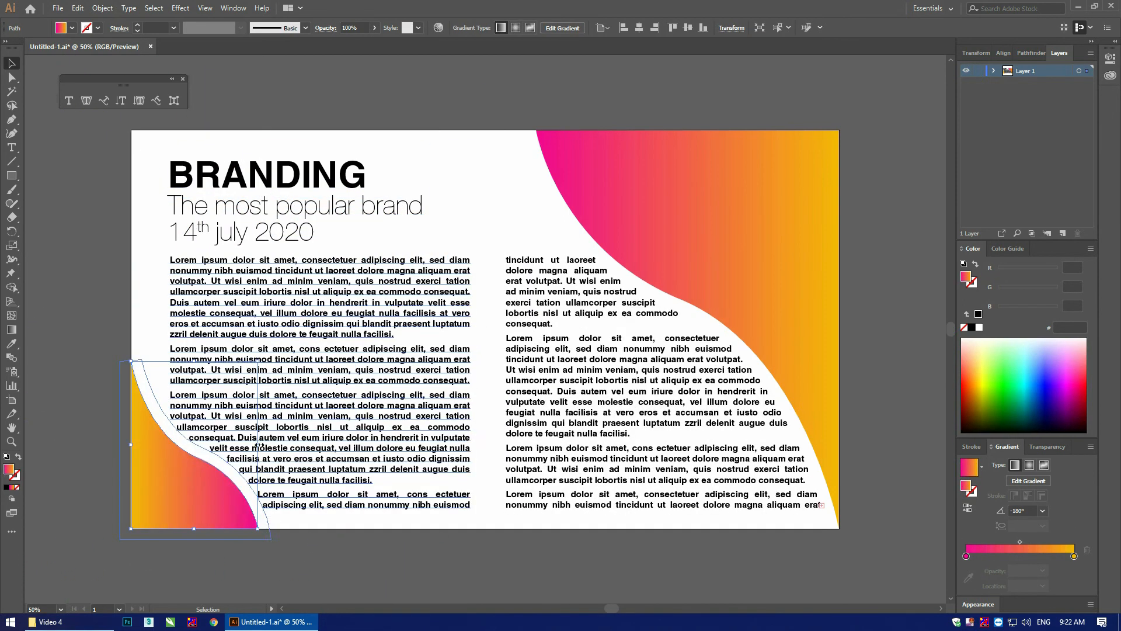
left_click_drag(257, 446, 356, 446)
left_click(92, 401)
left_click(682, 227)
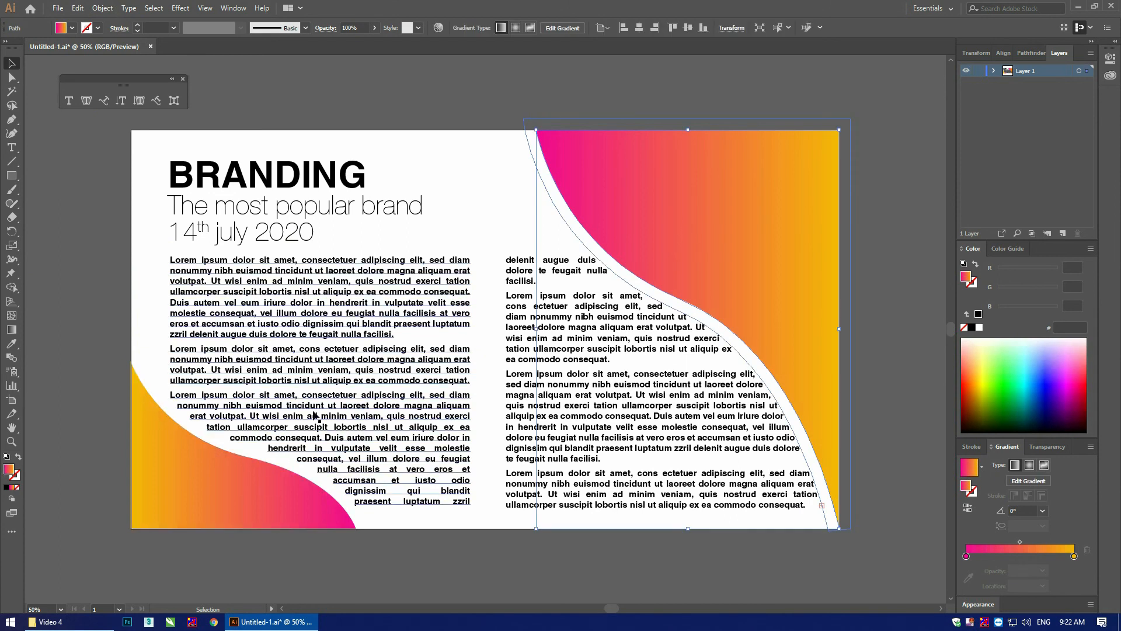
left_click(866, 158)
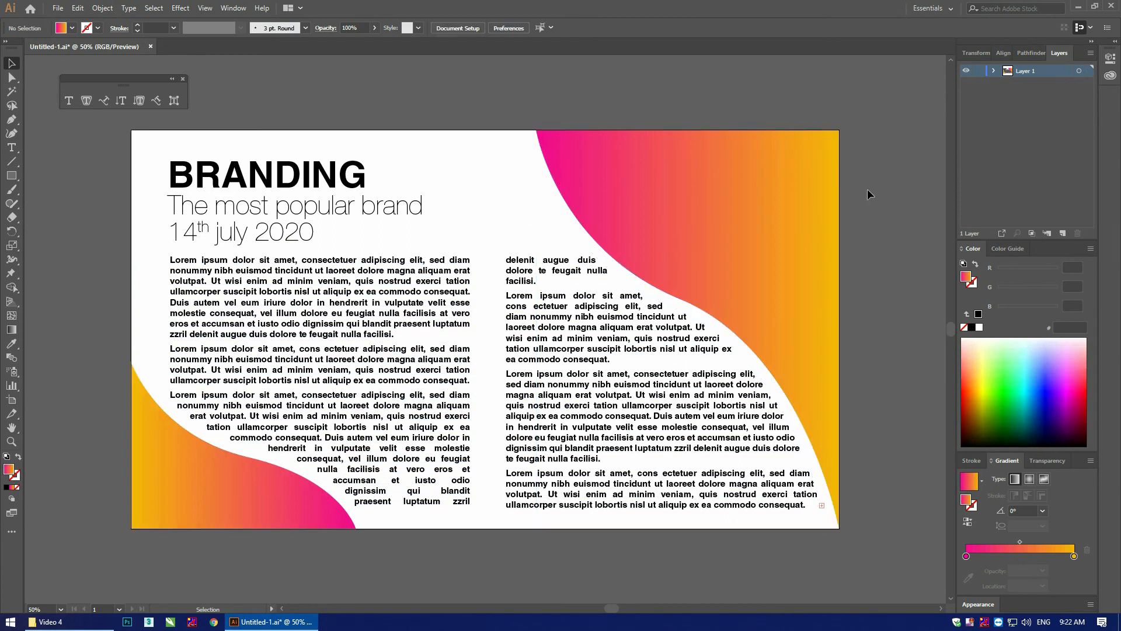
- Delete all text and gradient shapes from the artboard and choose the Area Type tool
left_click_drag(865, 166, 115, 538)
key("Delete")
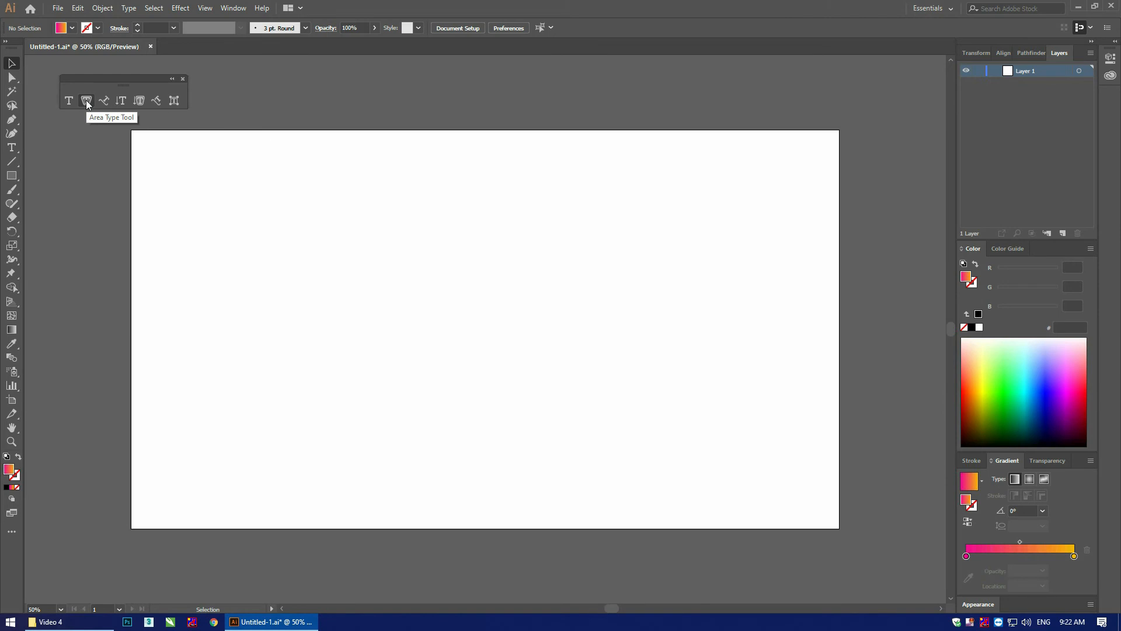
left_click(86, 101)
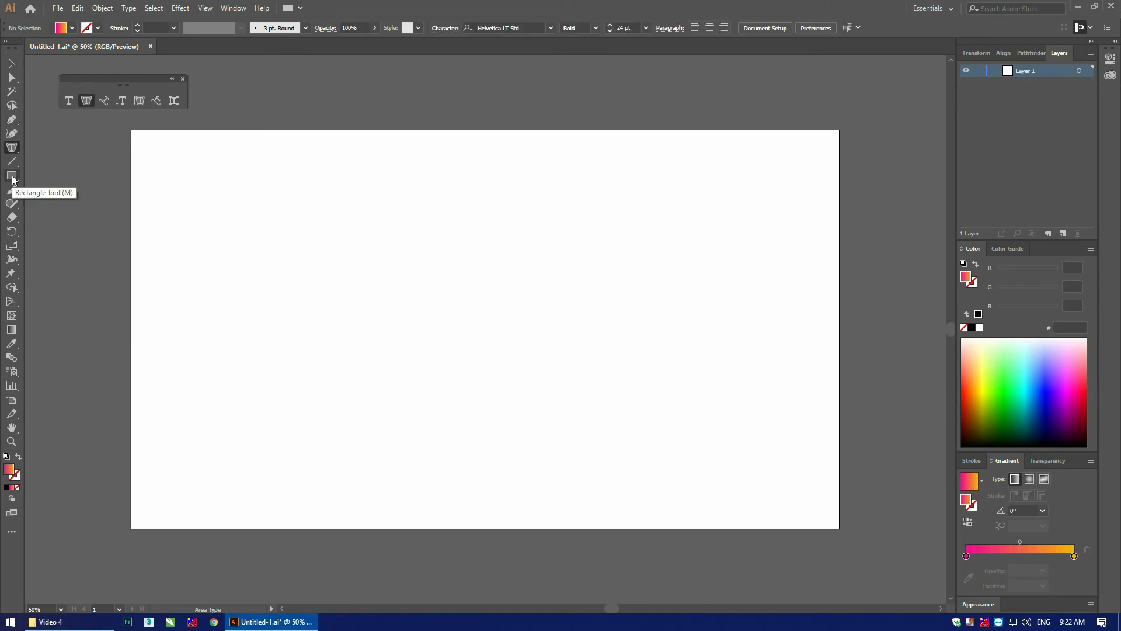
- Draw a 648 px circle on the left half of the artboard and swap its gradient fill to the stroke, leaving no fill
left_click_drag(12, 180, 81, 209)
left_click_drag(232, 208, 471, 437)
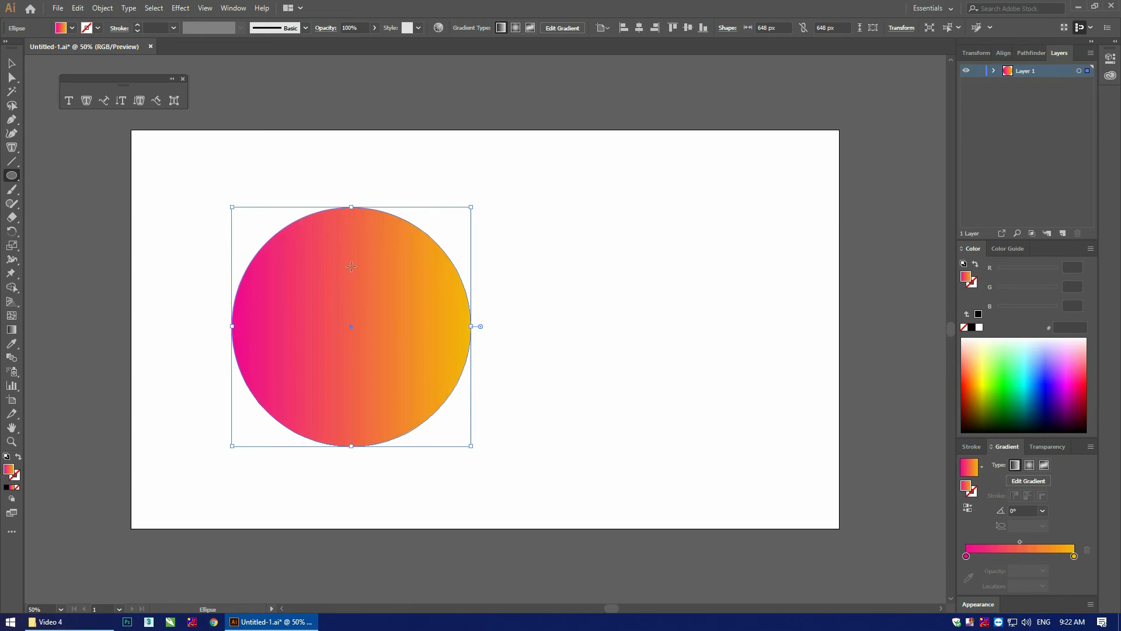
left_click(976, 265)
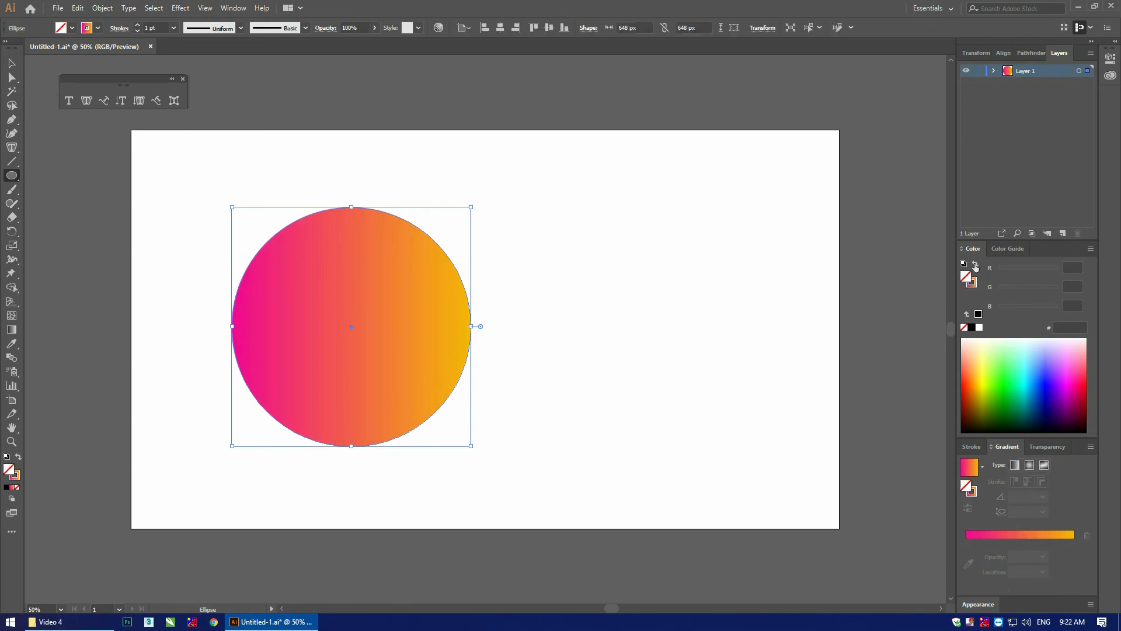
left_click(11, 64)
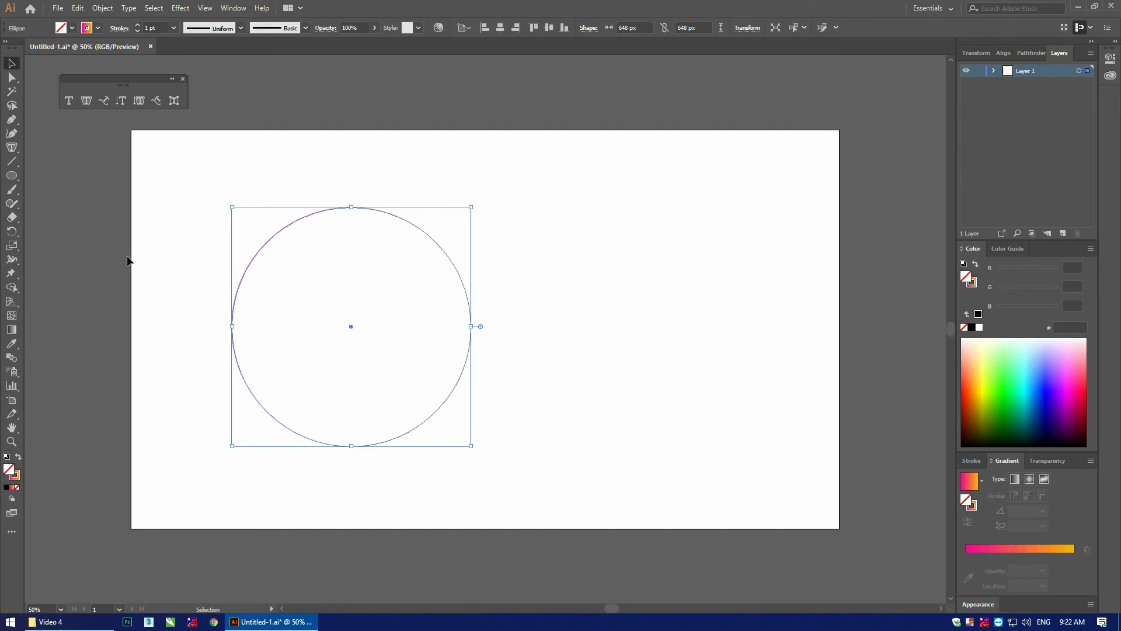
left_click(128, 260)
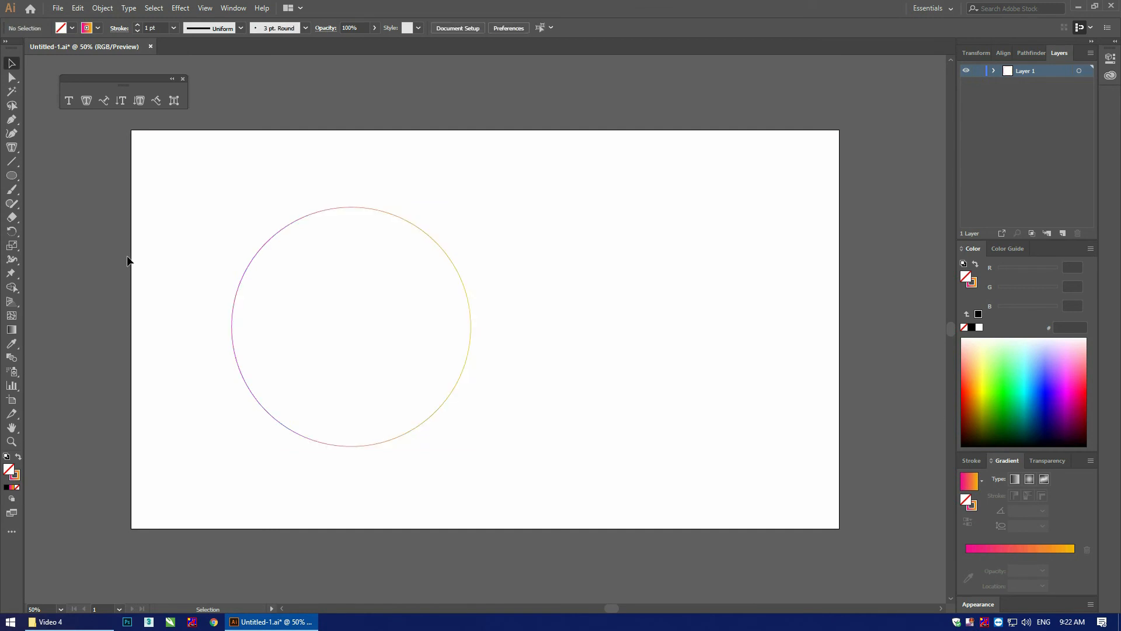
- Fill the circle with placeholder text using the Area Type tool and move the text circle farther left
left_click(350, 208)
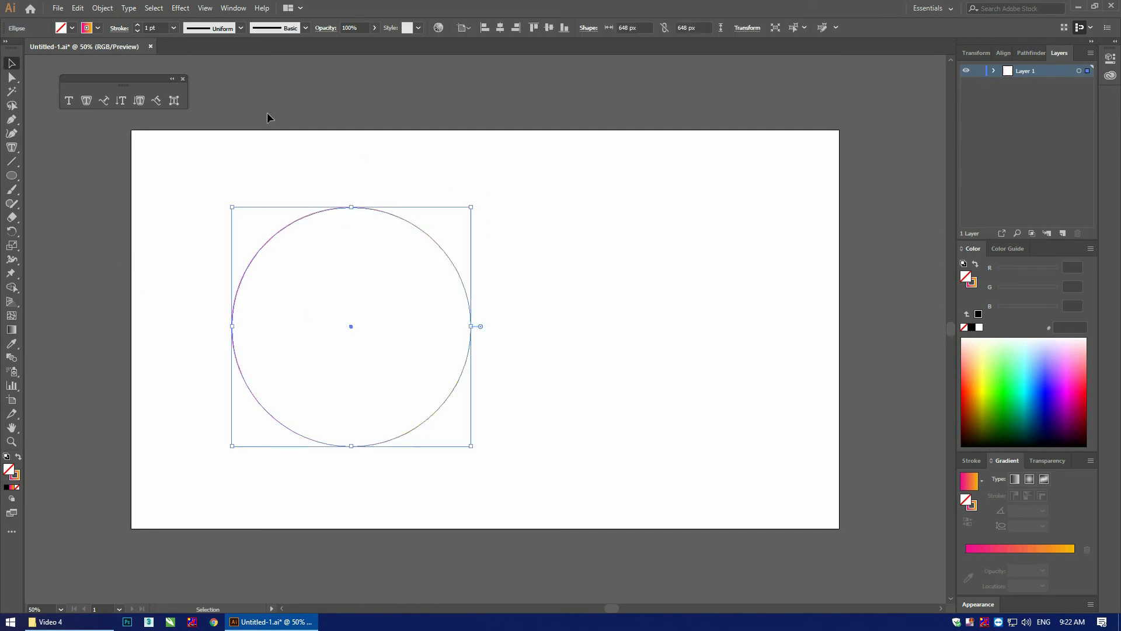
left_click(87, 100)
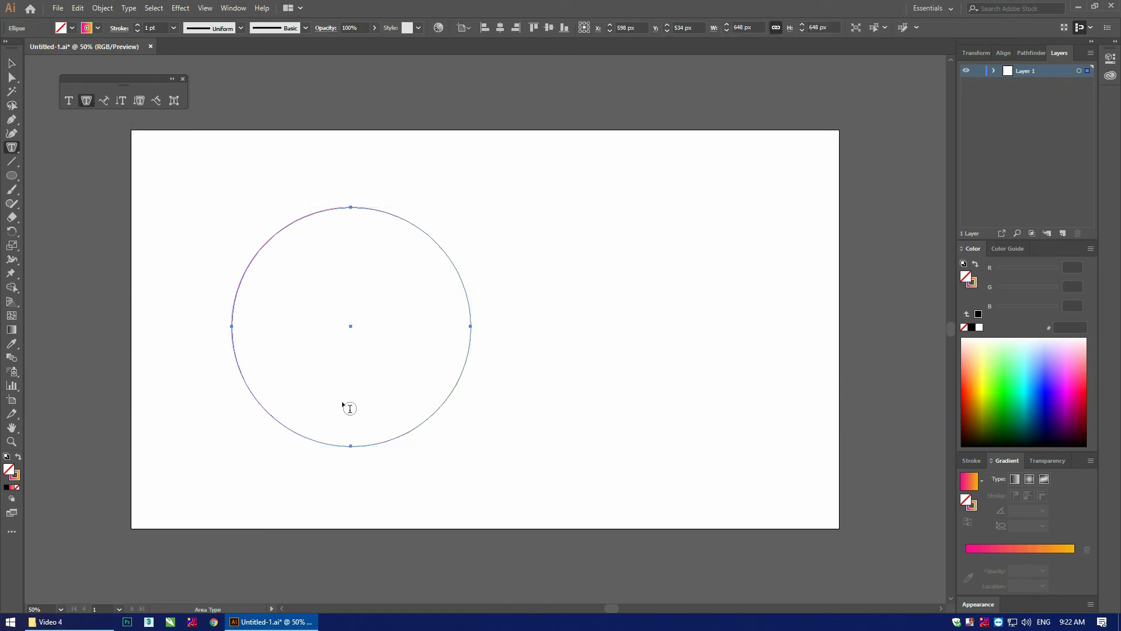
left_click(339, 215)
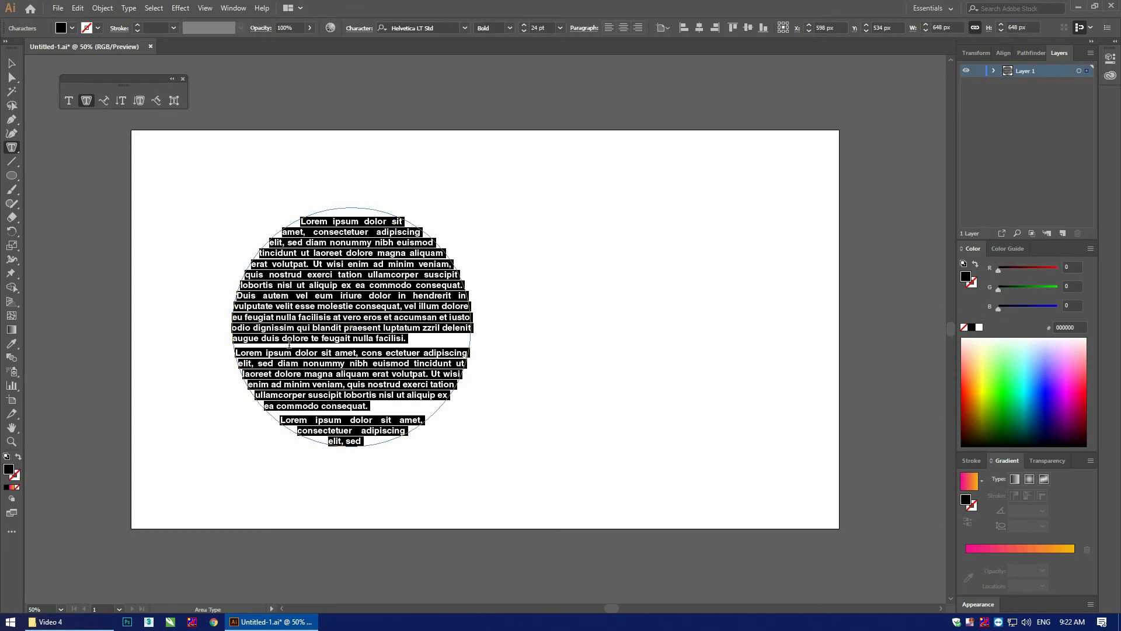
left_click(13, 64)
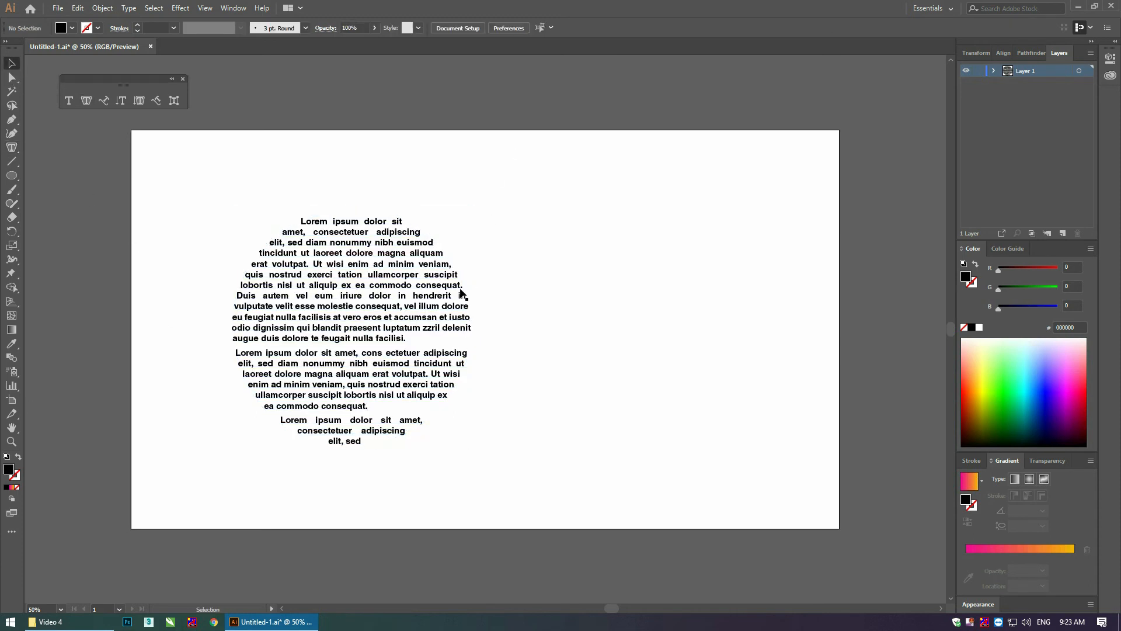
left_click(409, 330)
left_click_drag(368, 312, 287, 312)
- Draw a black hexagon about 927 px wide to the right of the text circle with the Polygon tool
left_click(12, 147)
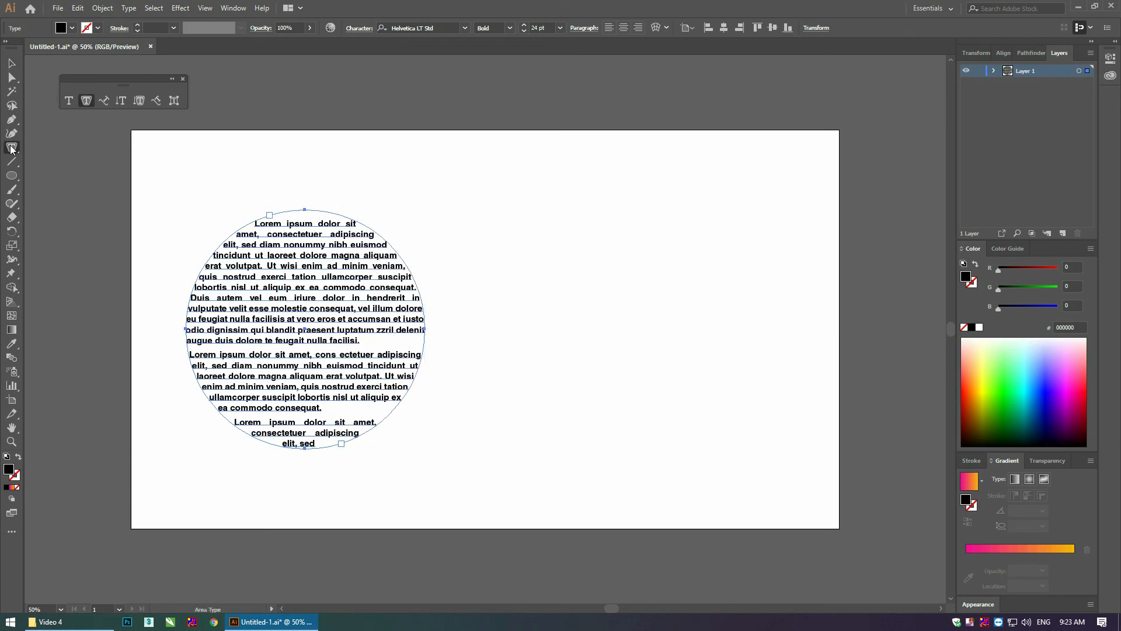
left_click(12, 148)
left_click_drag(12, 175, 58, 221)
mouse_move(535, 202)
left_mouse_down()
mouse_move(695, 365)
mouse_move(621, 350)
left_mouse_up()
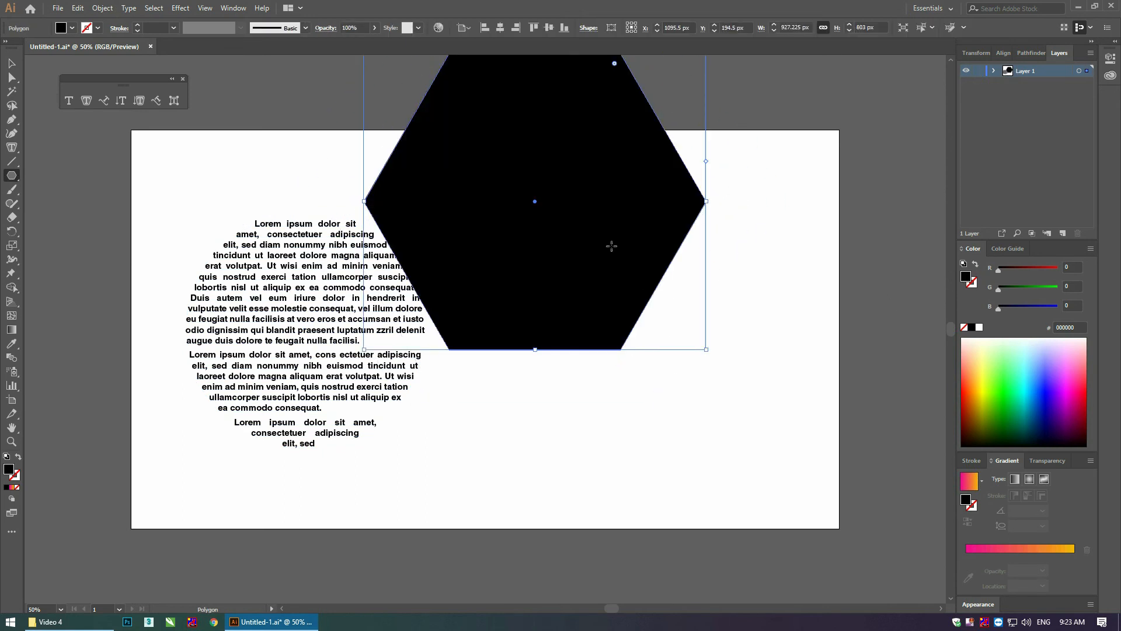
- Swap the hexagon's black fill to its stroke, leaving no fill, and move it onto the artboard to the right of the text circle
key("v")
key("shift+x")
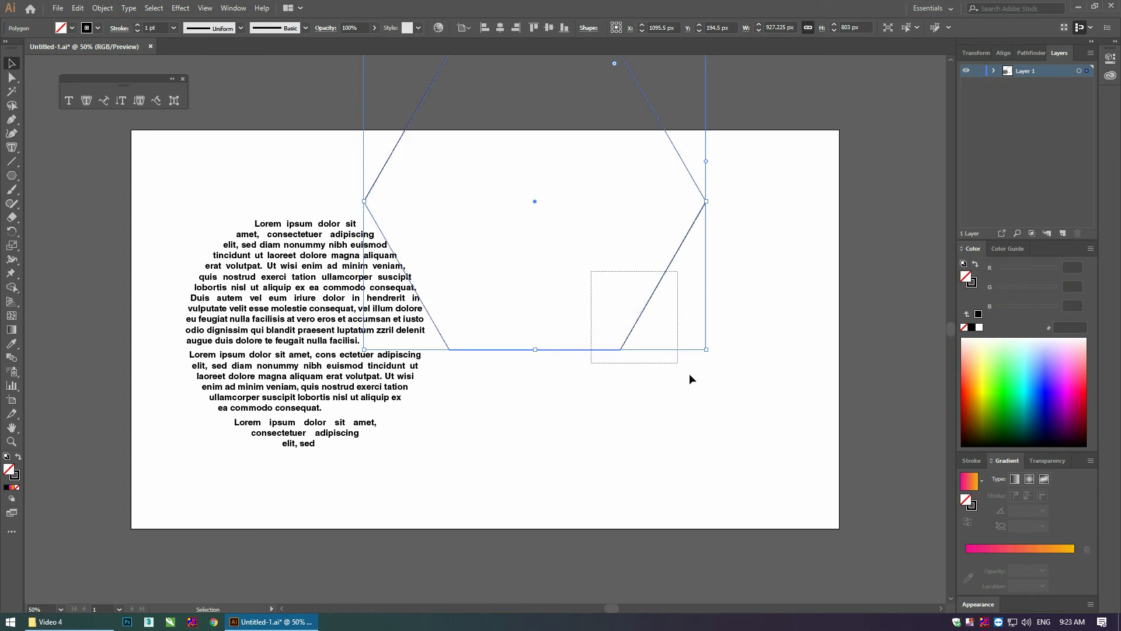
left_click_drag(634, 345, 729, 475)
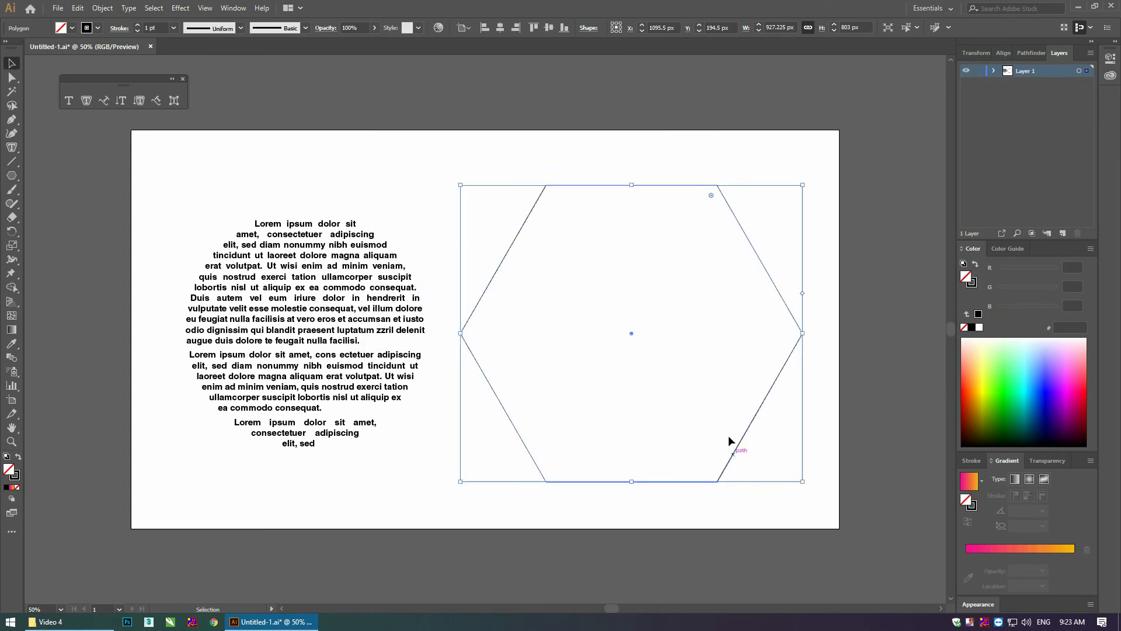
left_click(390, 170)
- Fill the hexagon with placeholder text using the Area Type tool
left_click(86, 101)
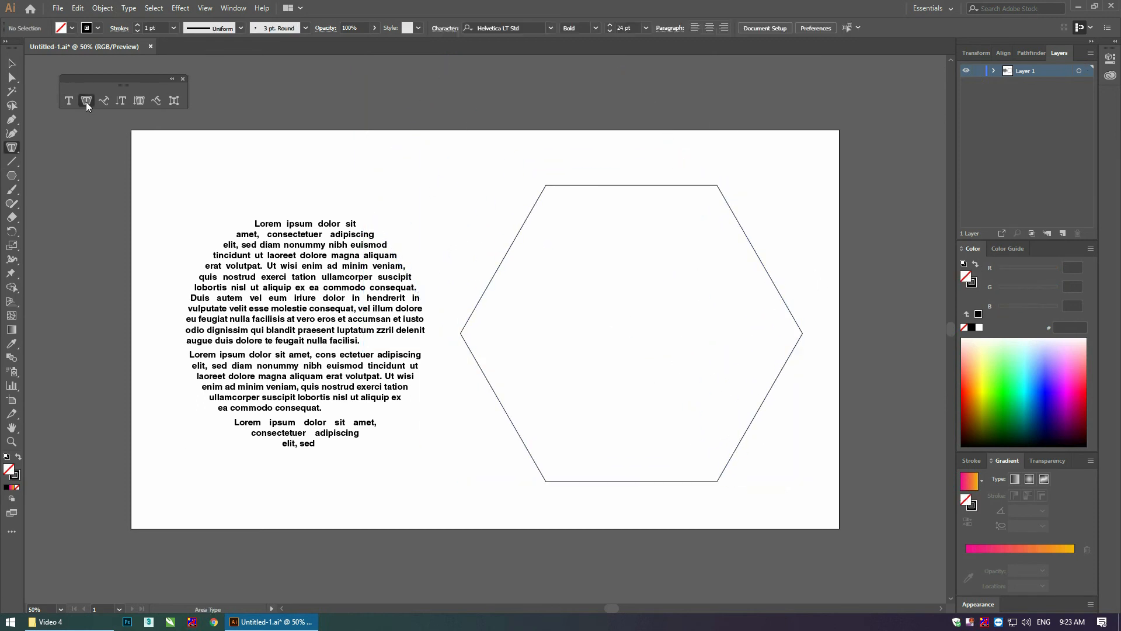
left_click(570, 186)
key("Escape")
left_click(420, 154)
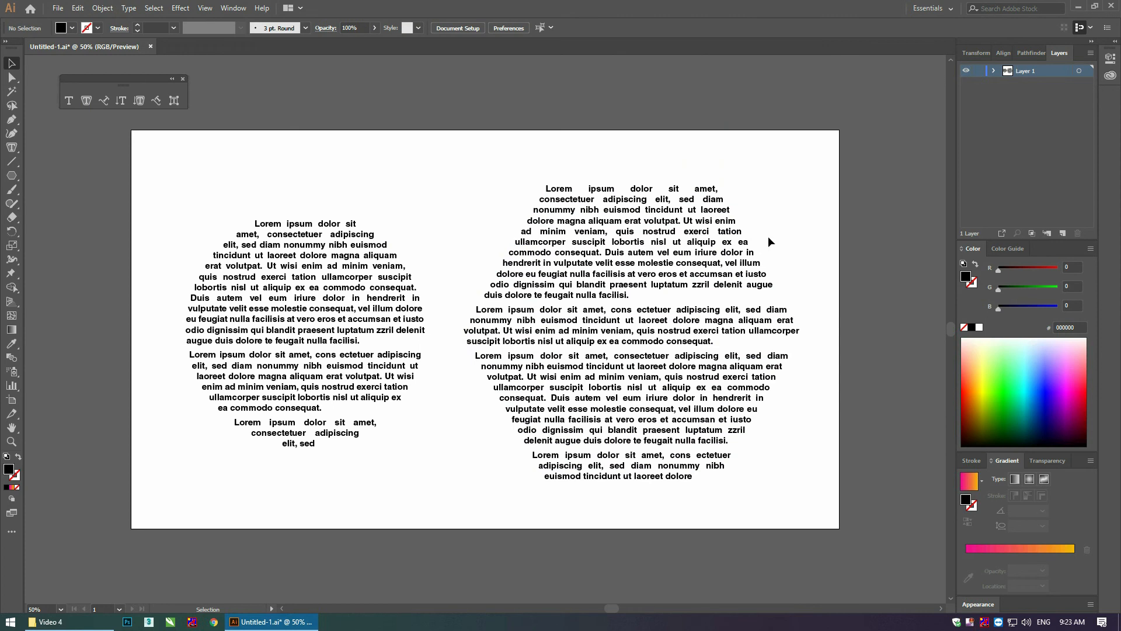
- Delete both text shapes and draw an open arch path about 913 px wide and 239 px high with the Pen tool
left_click_drag(762, 290, 330, 390)
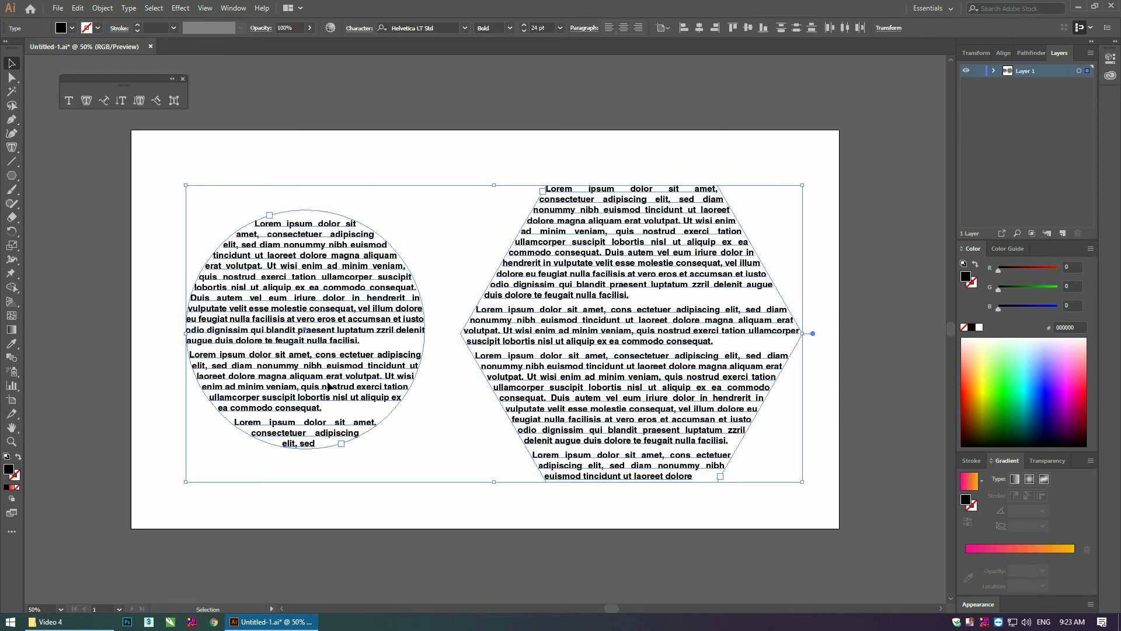
key("Delete")
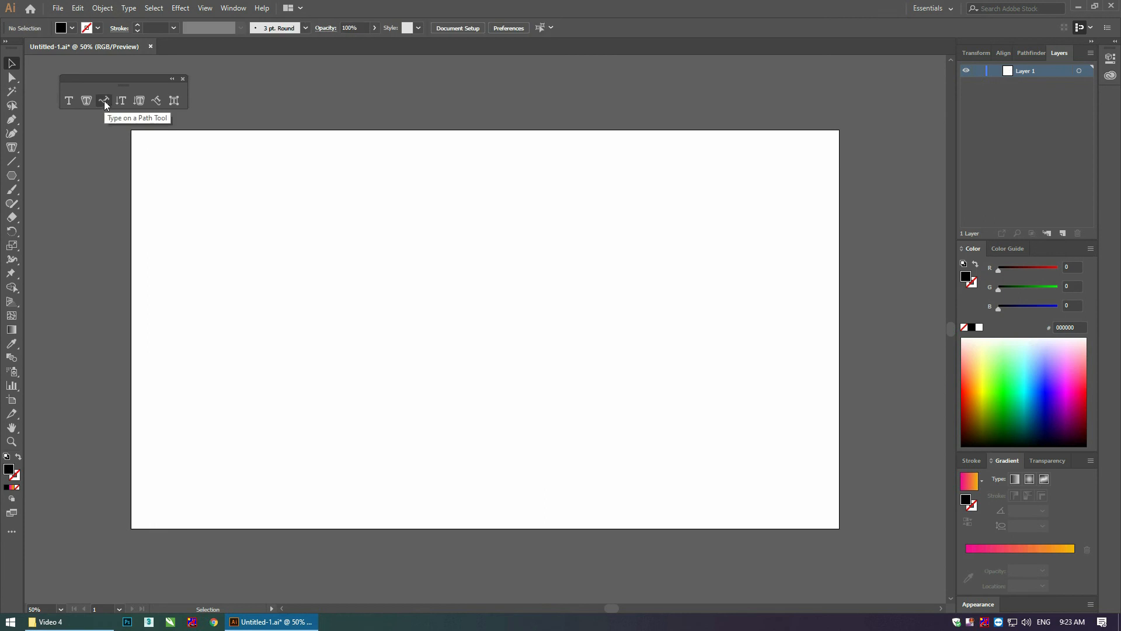
key("p")
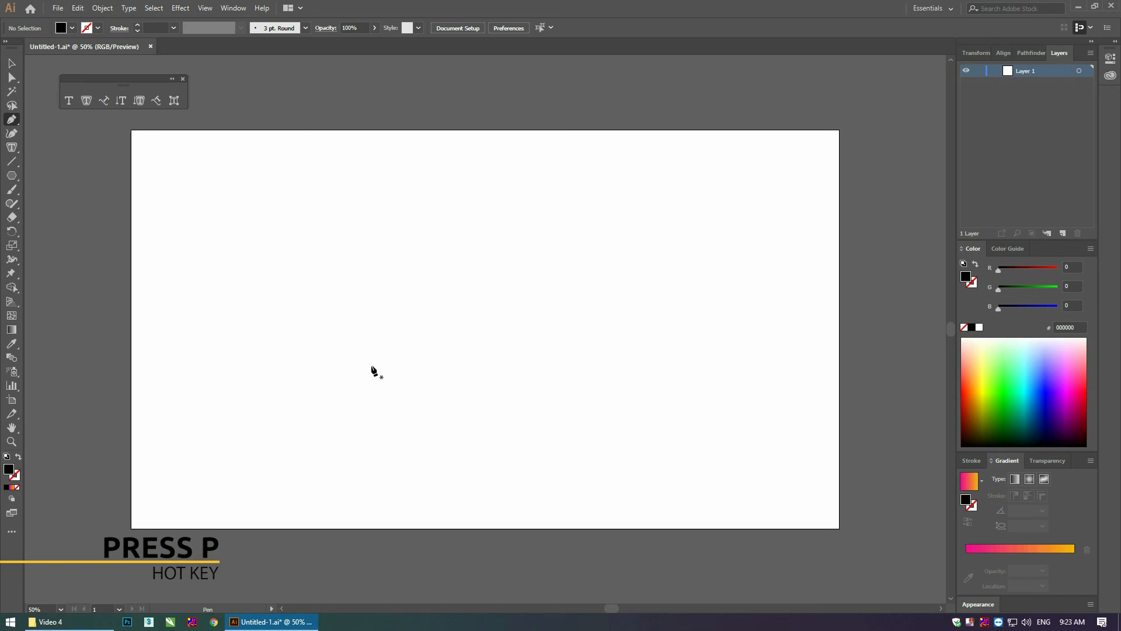
left_click(224, 387)
left_click_drag(401, 299, 542, 353)
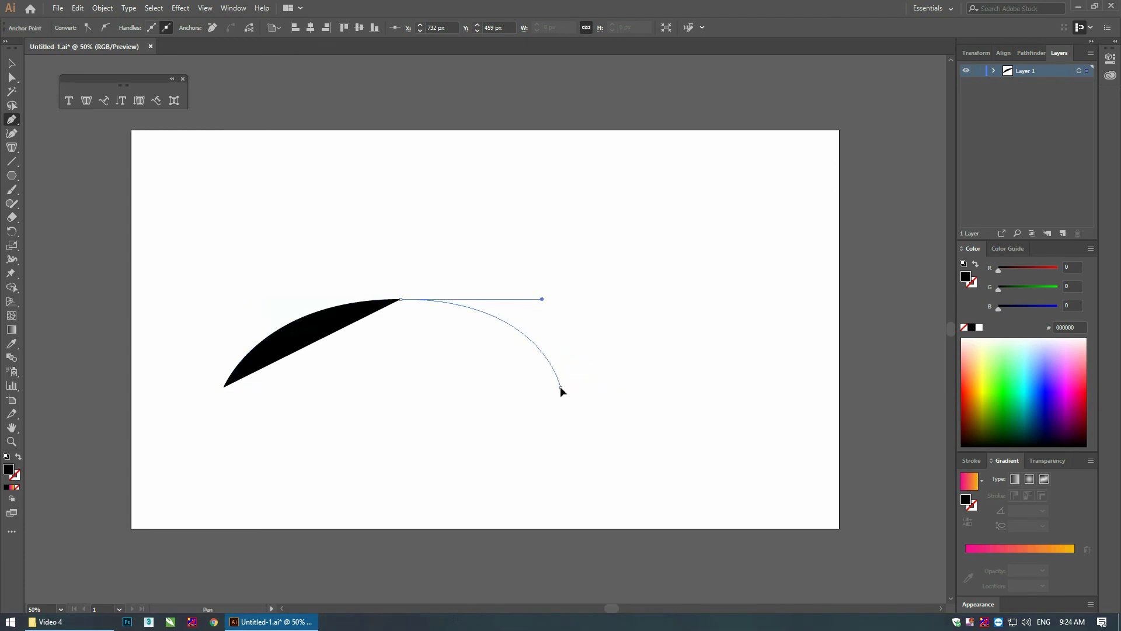
left_click(560, 386)
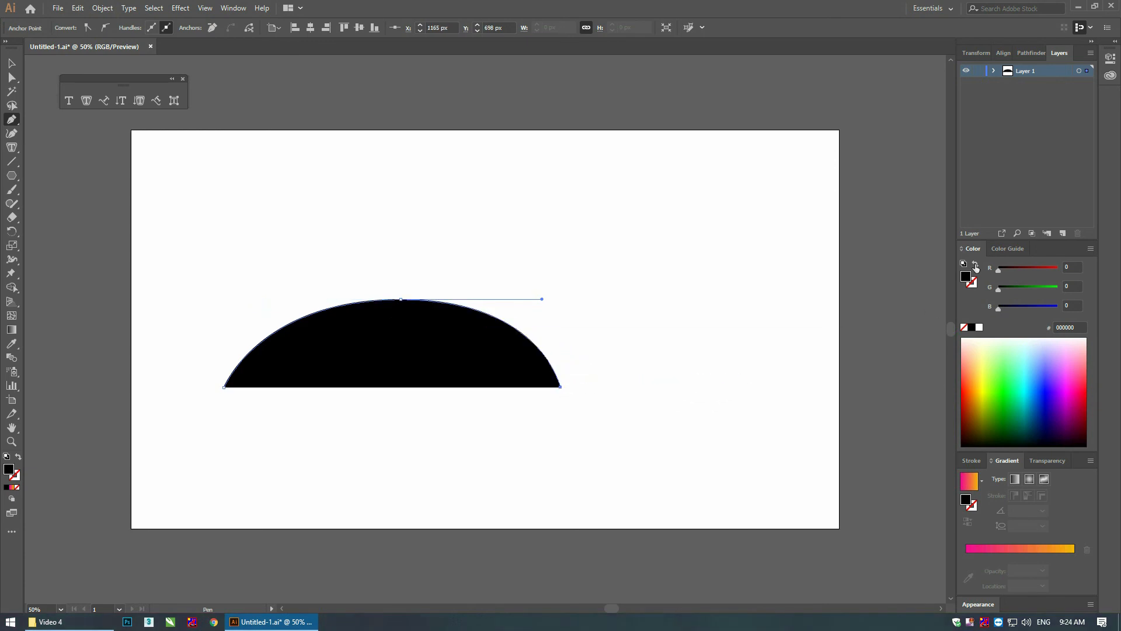
- Give the arch path a 1 pt black stroke and no fill, and deselect it
left_click(964, 327)
key("v")
left_click(213, 399)
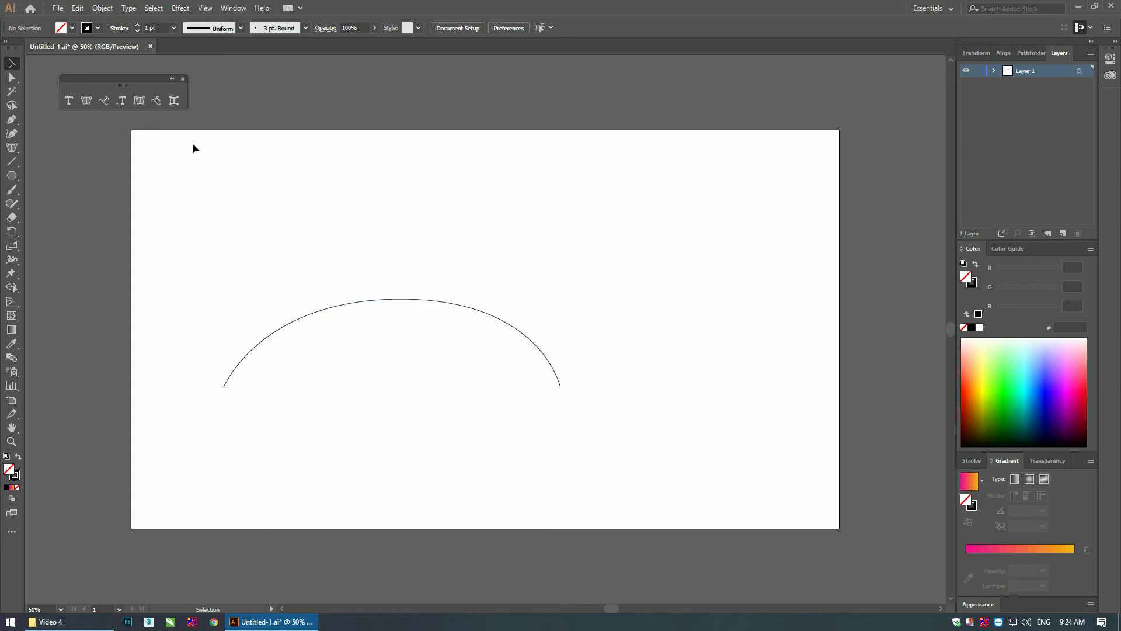
- Place placeholder text along the arch with the Type on a Path tool and set its size to 72 pt
left_click(104, 101)
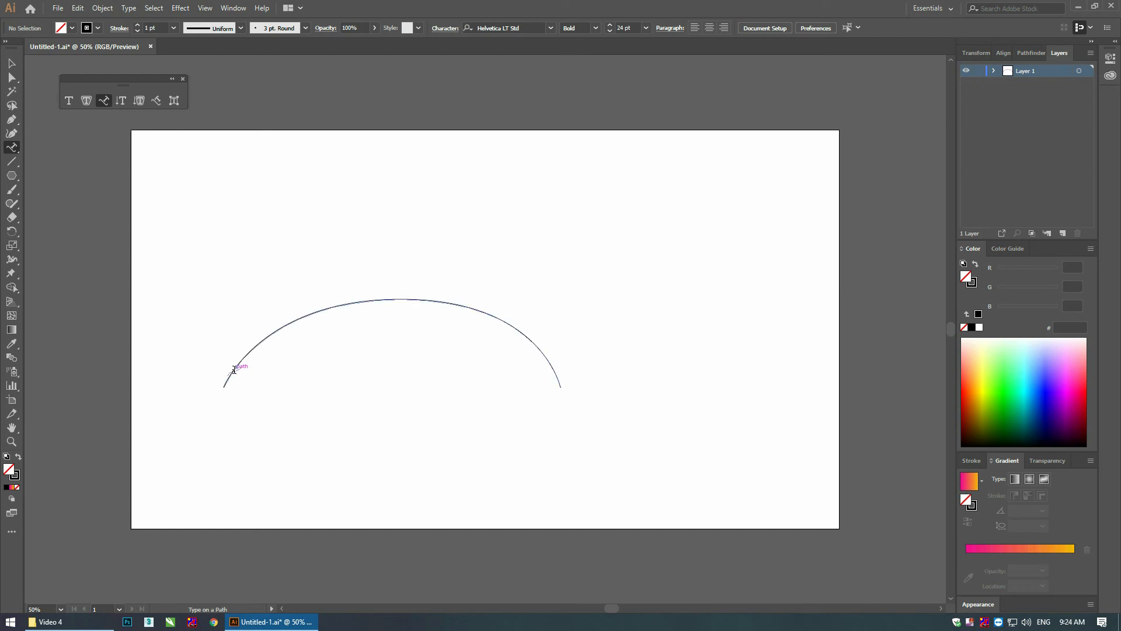
left_click(234, 370)
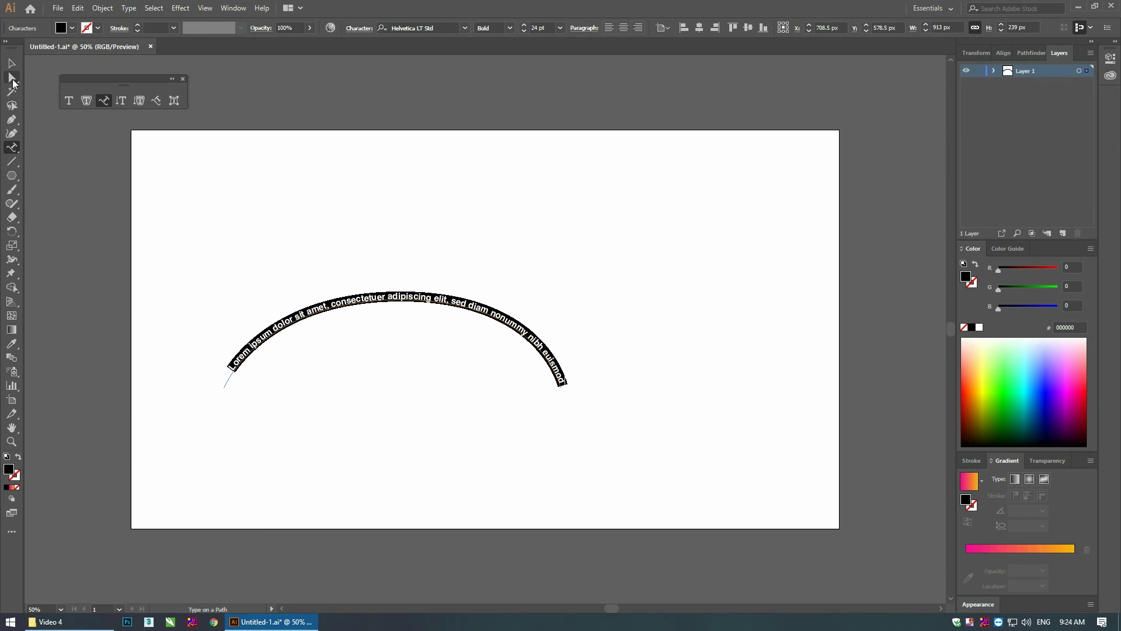
left_click(12, 63)
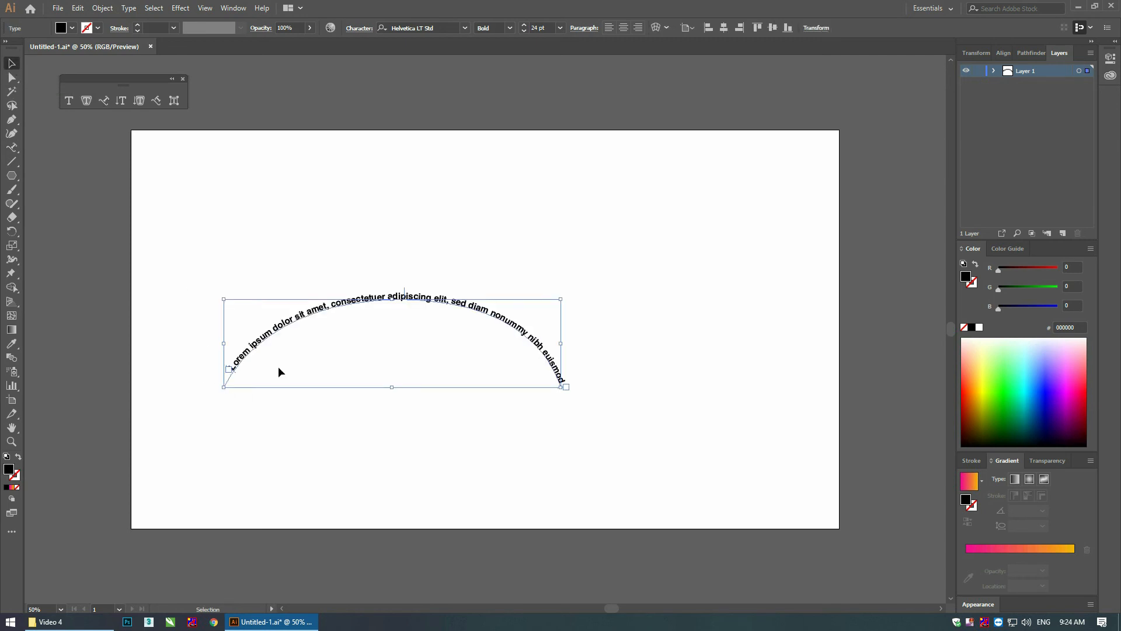
left_click(559, 27)
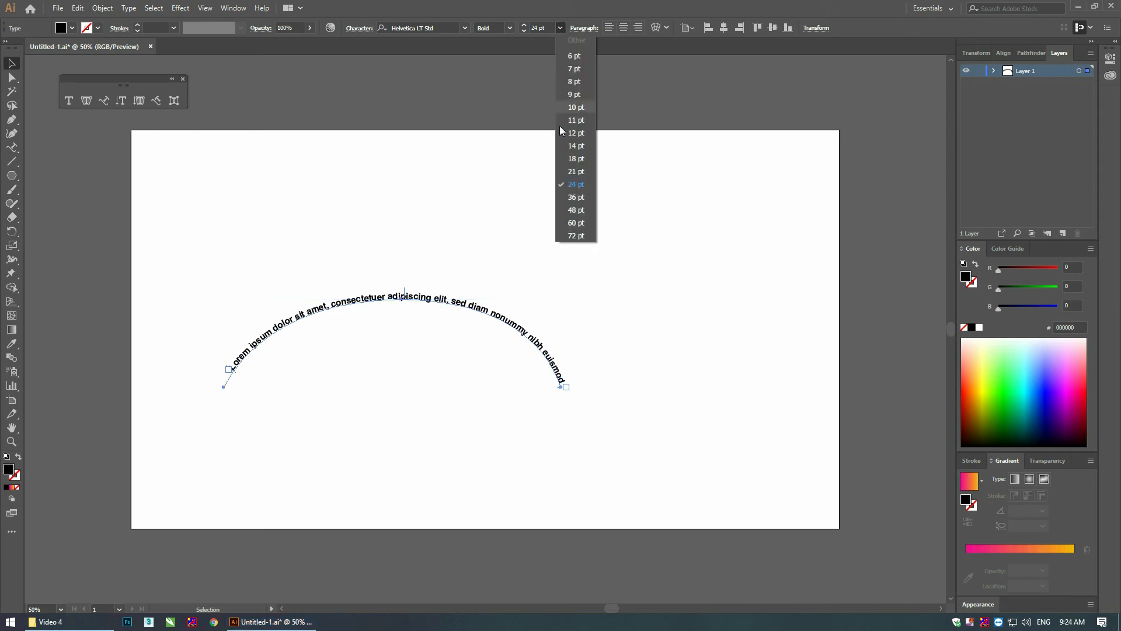
left_click(575, 236)
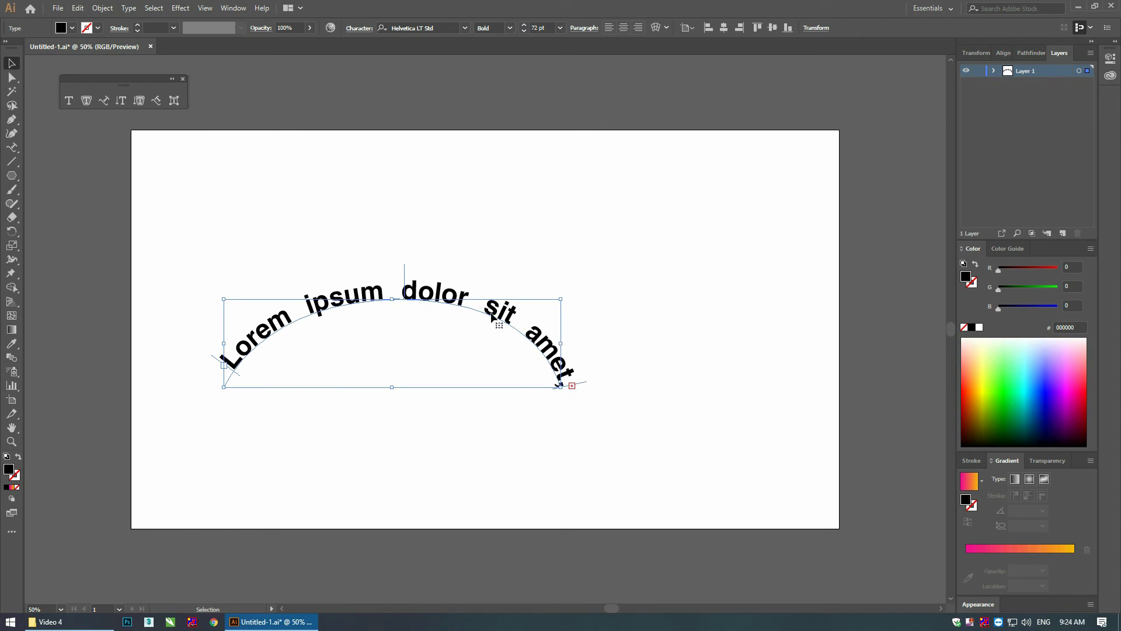
- Shorten the arched text to "Lorem ipsum nibh euismod" by deleting the words in between
key("t")
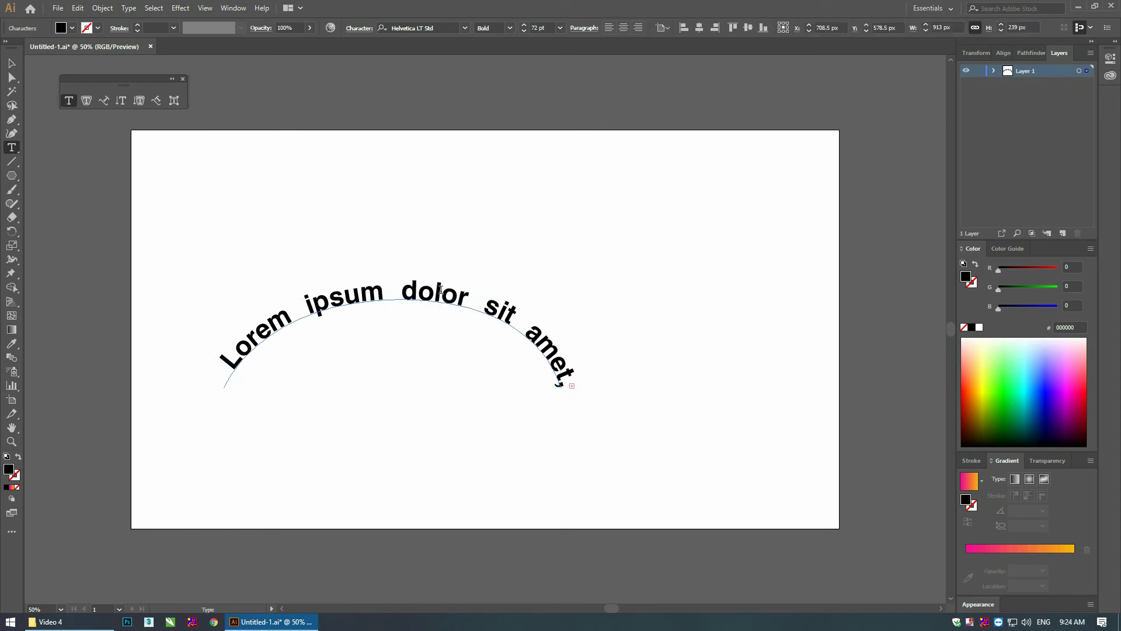
left_click_drag(470, 295, 403, 300)
key("Delete")
key("Delete")
key("Delete")
key("Delete")
key("Delete")
key("Delete")
key("Delete")
key("Delete")
key("Delete")
key("Delete")
key("Delete")
key("Delete")
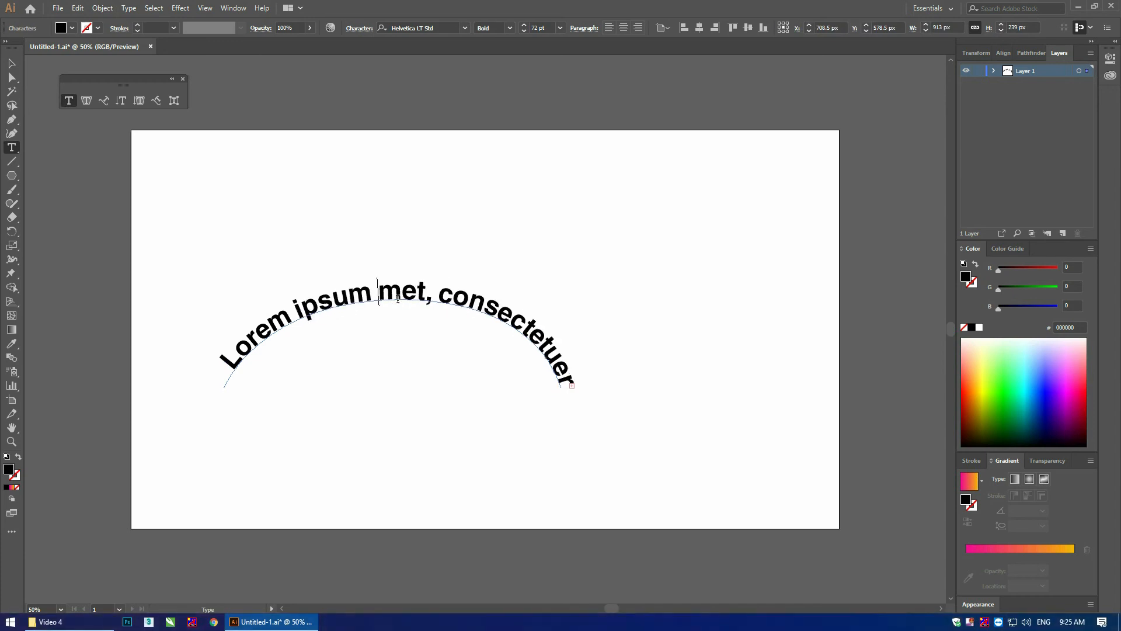
left_click(13, 65)
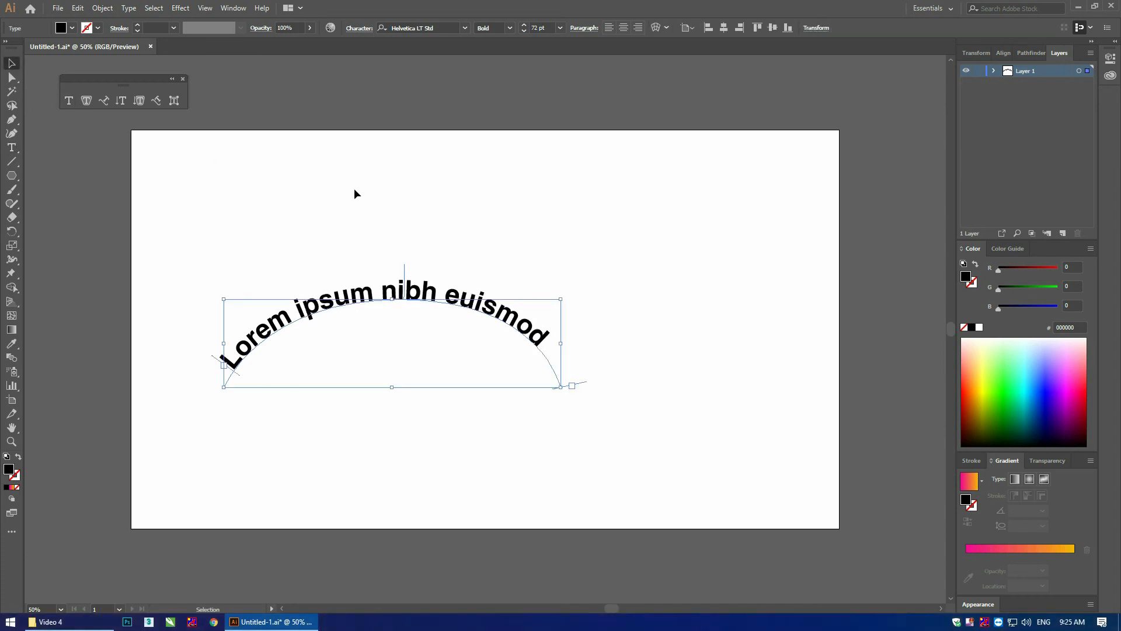
left_click(412, 144)
- Shift the start of the arched text farther along the path to the right with the Direct Selection tool
left_click(540, 337)
left_click(212, 356)
left_click(213, 342)
key("a")
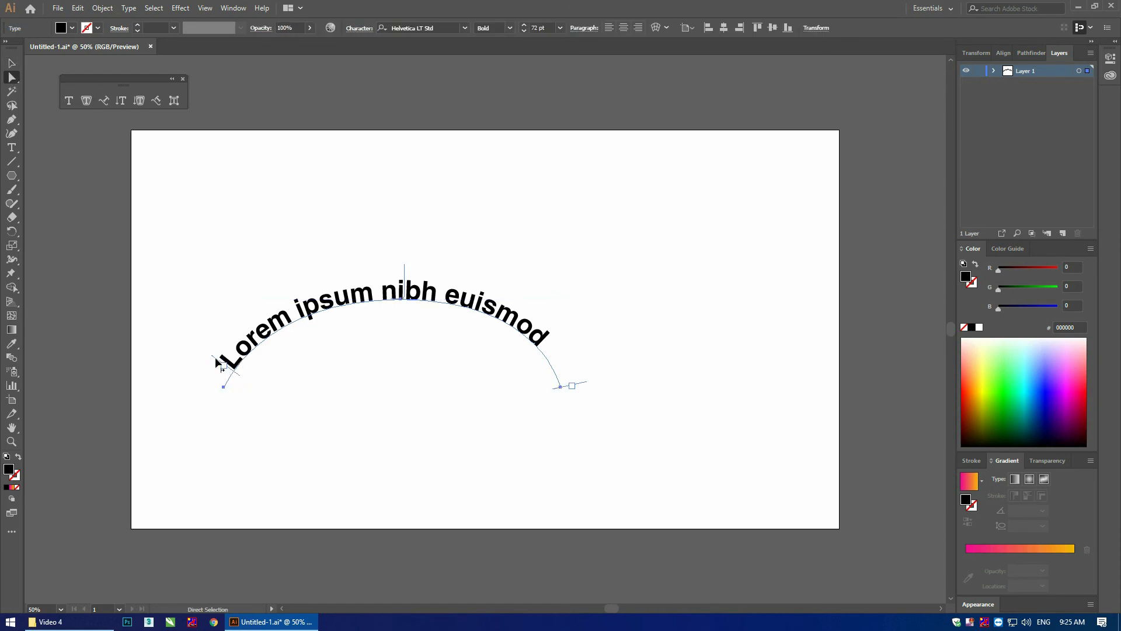
mouse_move(217, 361)
left_mouse_down()
mouse_move(204, 377)
mouse_move(276, 349)
mouse_move(230, 351)
mouse_move(212, 376)
mouse_move(238, 358)
left_mouse_up()
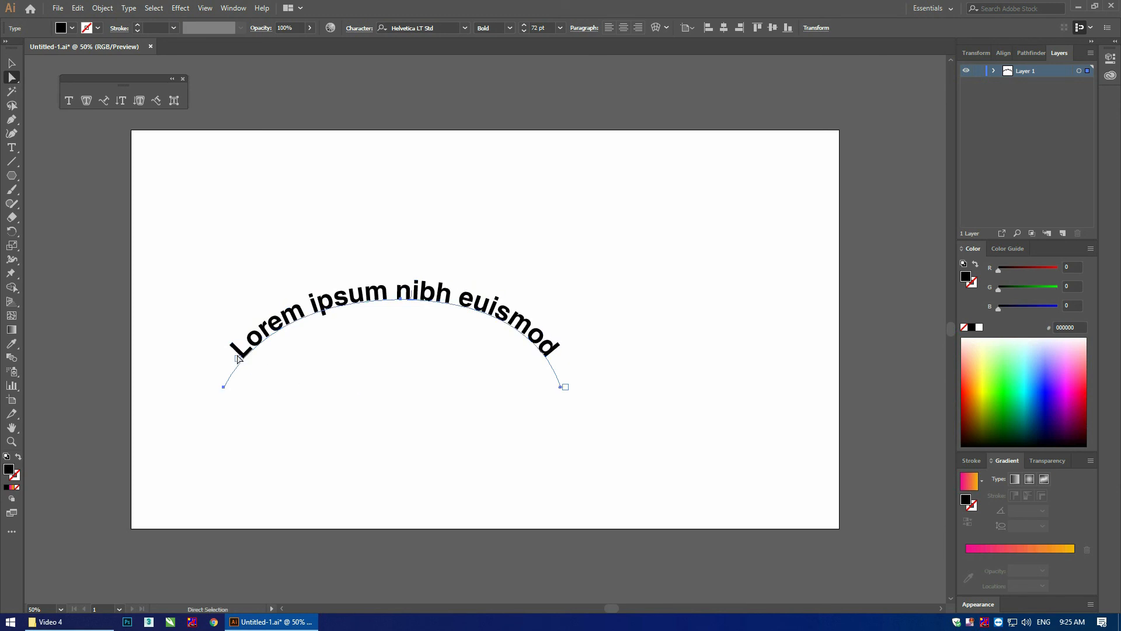
left_click_drag(232, 347, 242, 369)
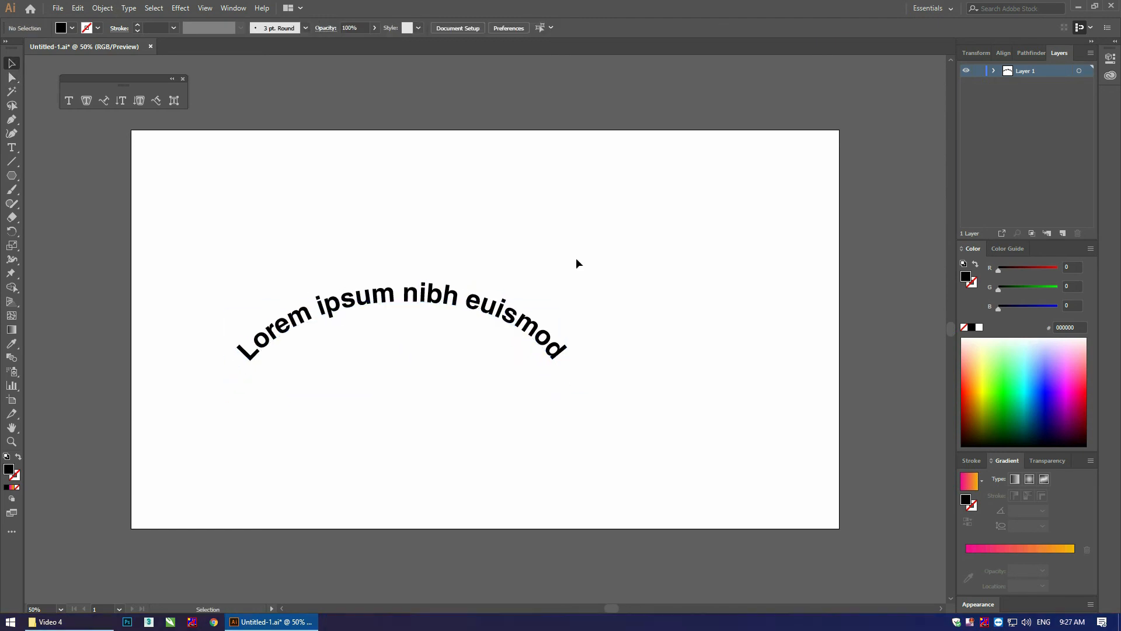
- Delete the arched text from the artboard
key("v")
key("ctrl+a")
left_click_drag(637, 238, 195, 461)
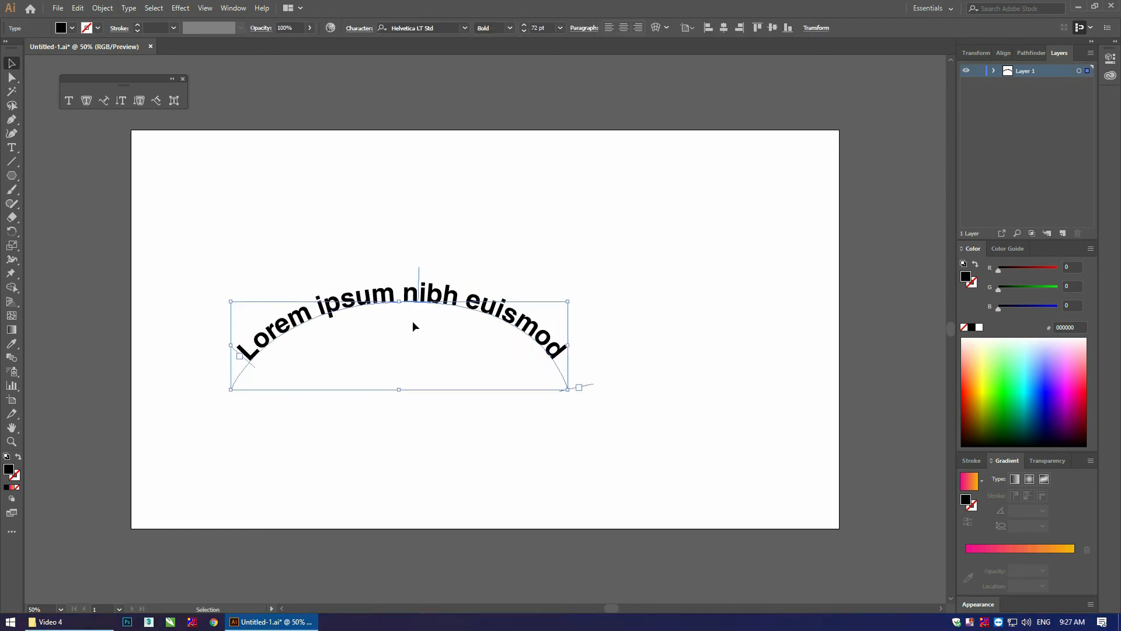
key("Delete")
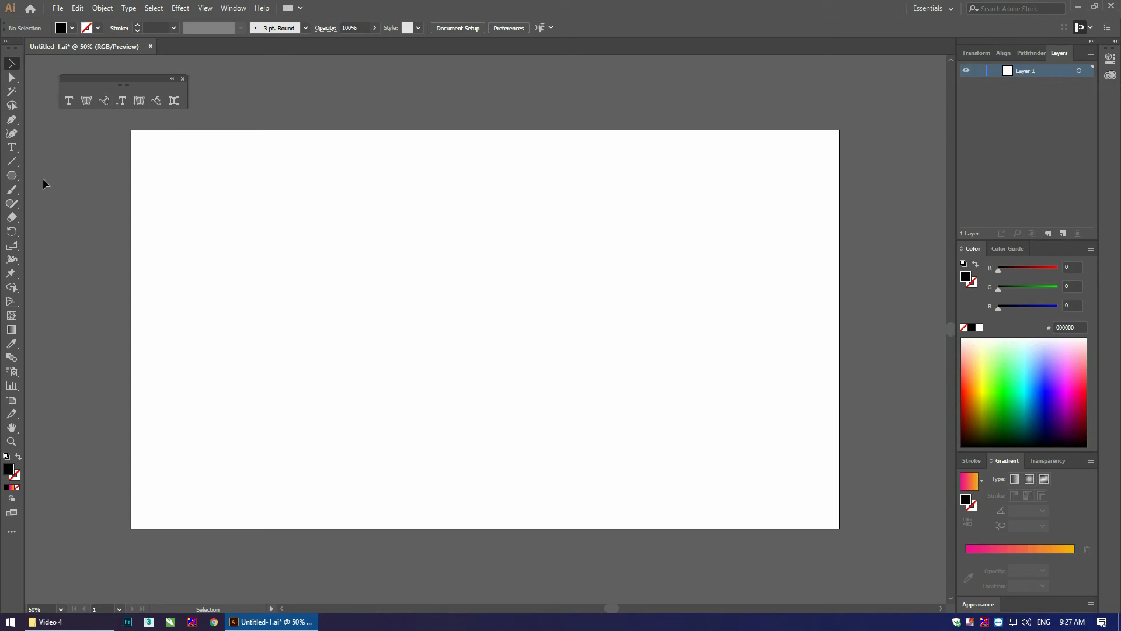
- Draw a 602 px circle with a black stroke and no fill, and move it up near the artboard's center
left_click(12, 179)
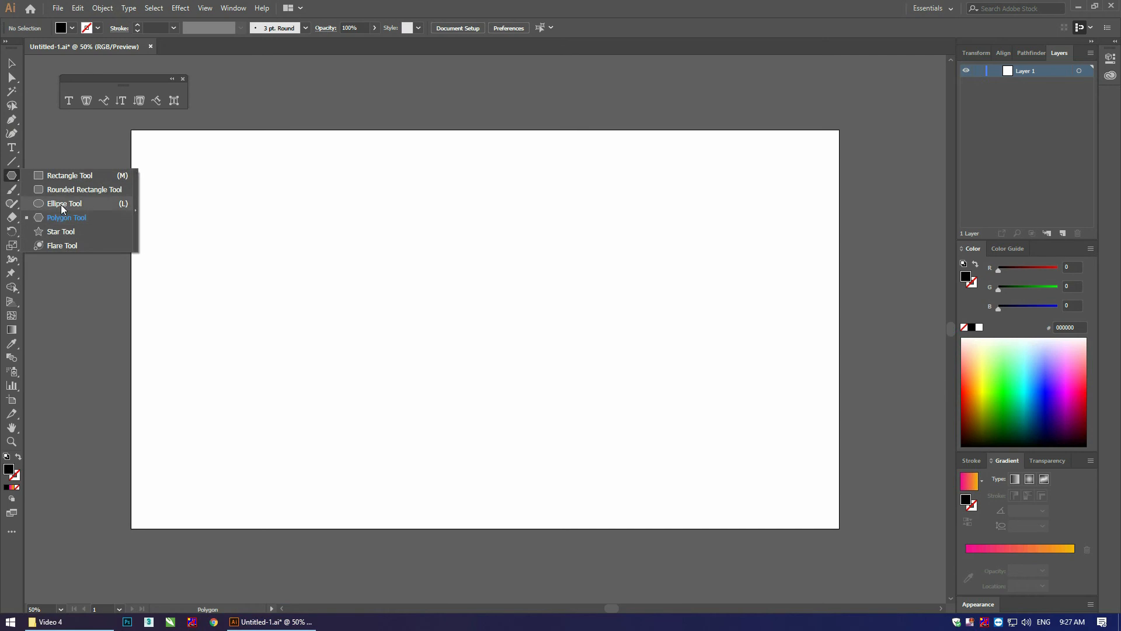
left_click(61, 204)
left_click_drag(320, 267, 542, 464)
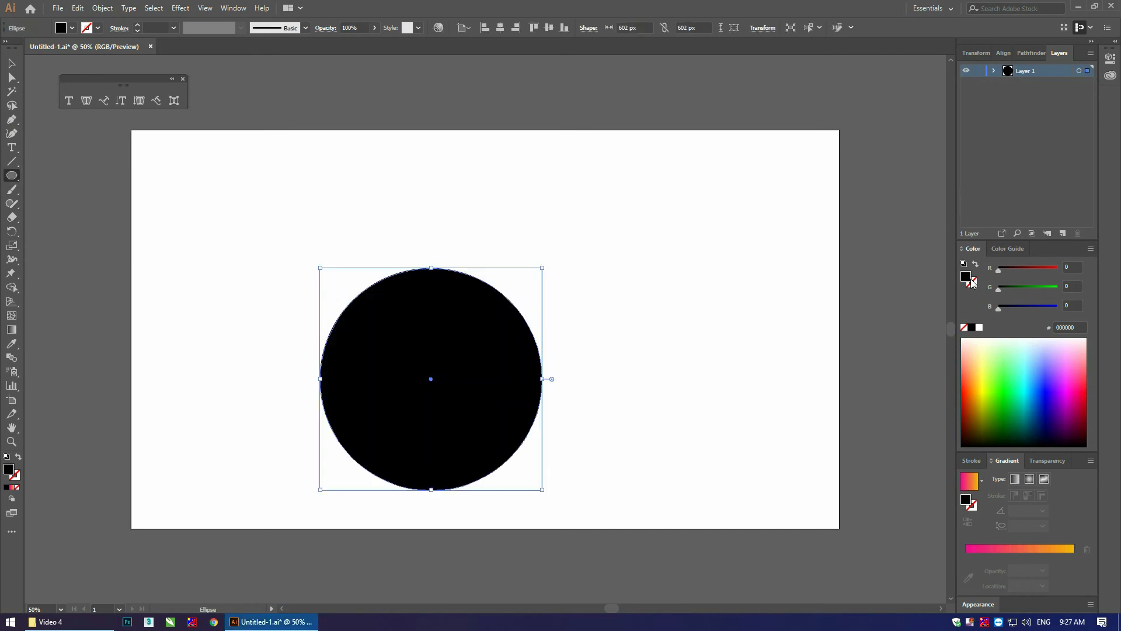
left_click(975, 263)
key("v")
left_click_drag(520, 313, 542, 254)
left_click(662, 252)
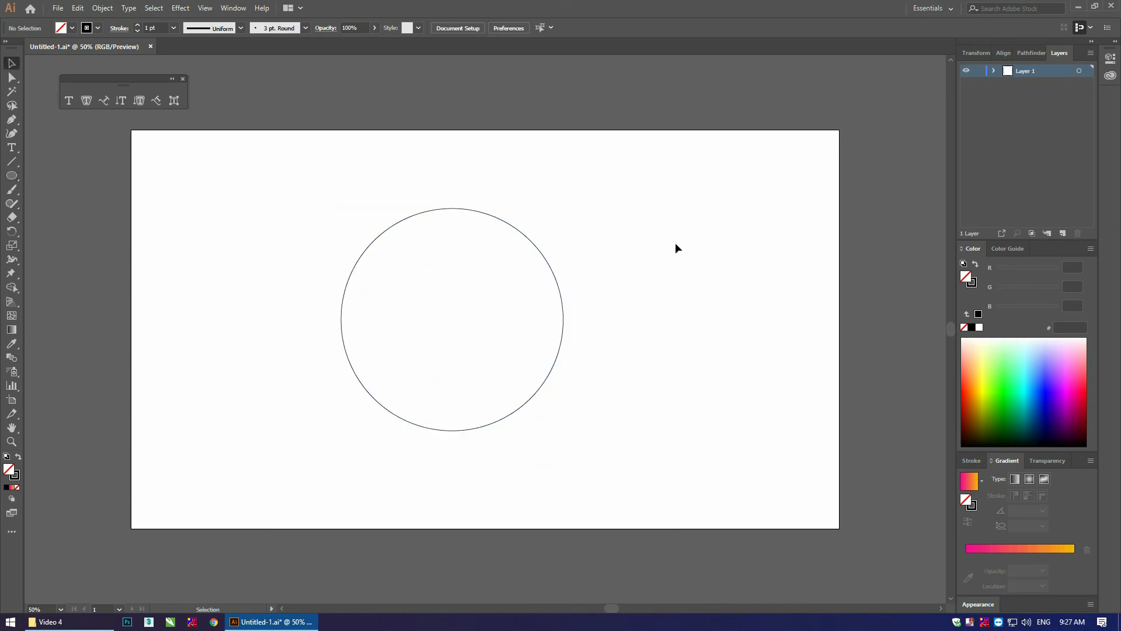
- Run placeholder text around the circle's outline, starting at its upper left, with the Type on a Path tool
left_click(104, 101)
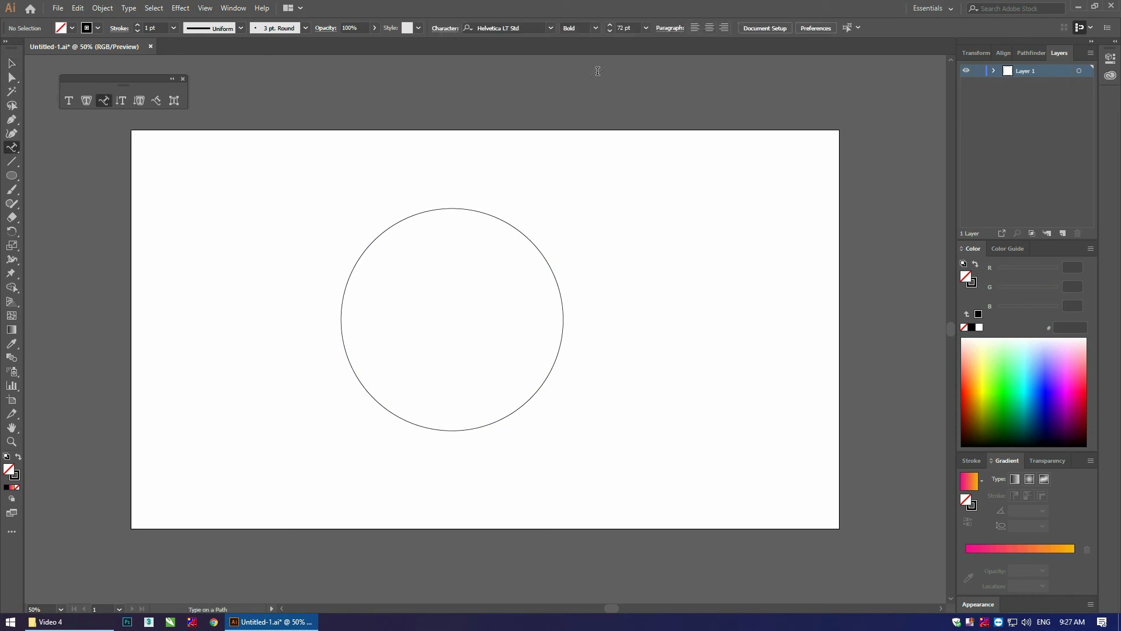
left_click(399, 220)
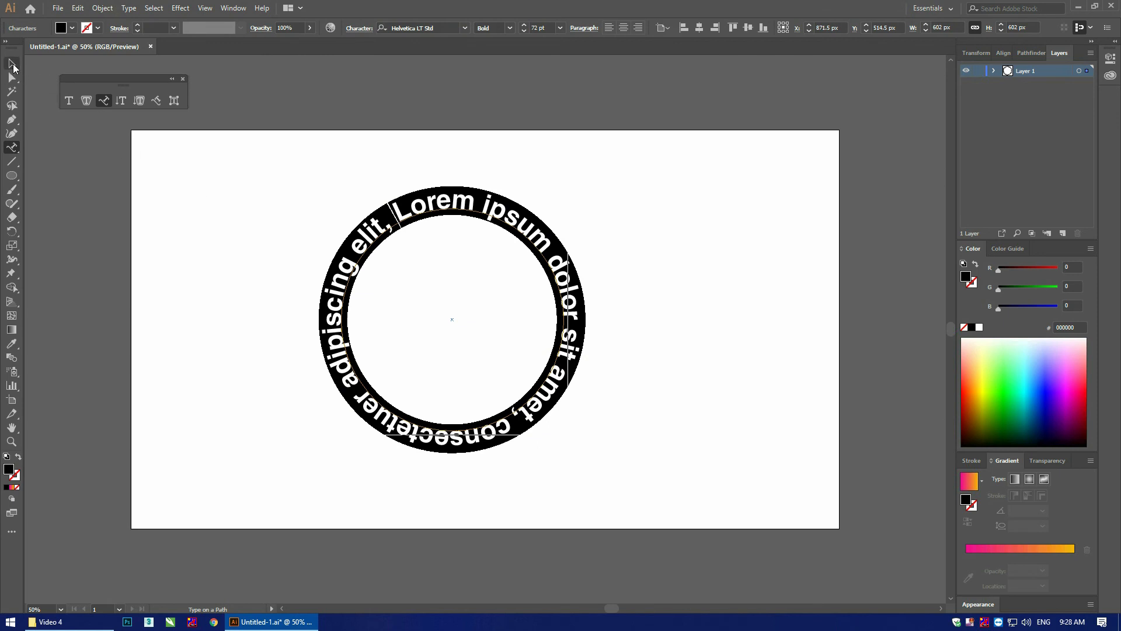
left_click(11, 63)
left_click(171, 232)
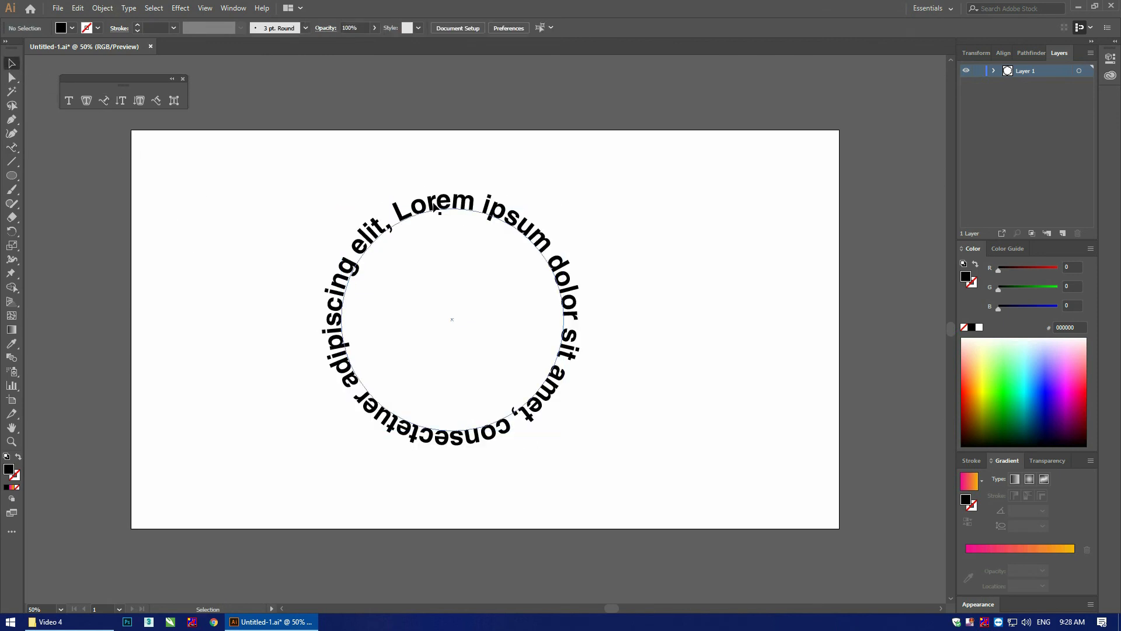
- Slide the circular text's end and start brackets along the path to the circle's leftmost point
left_click(398, 217)
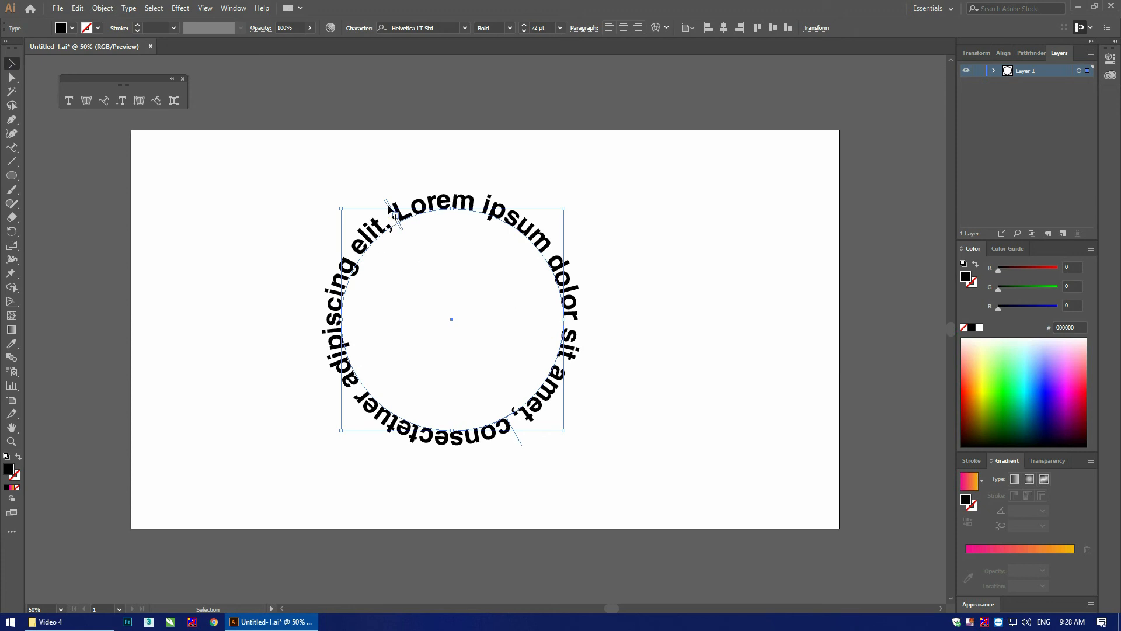
left_click_drag(390, 206, 307, 320)
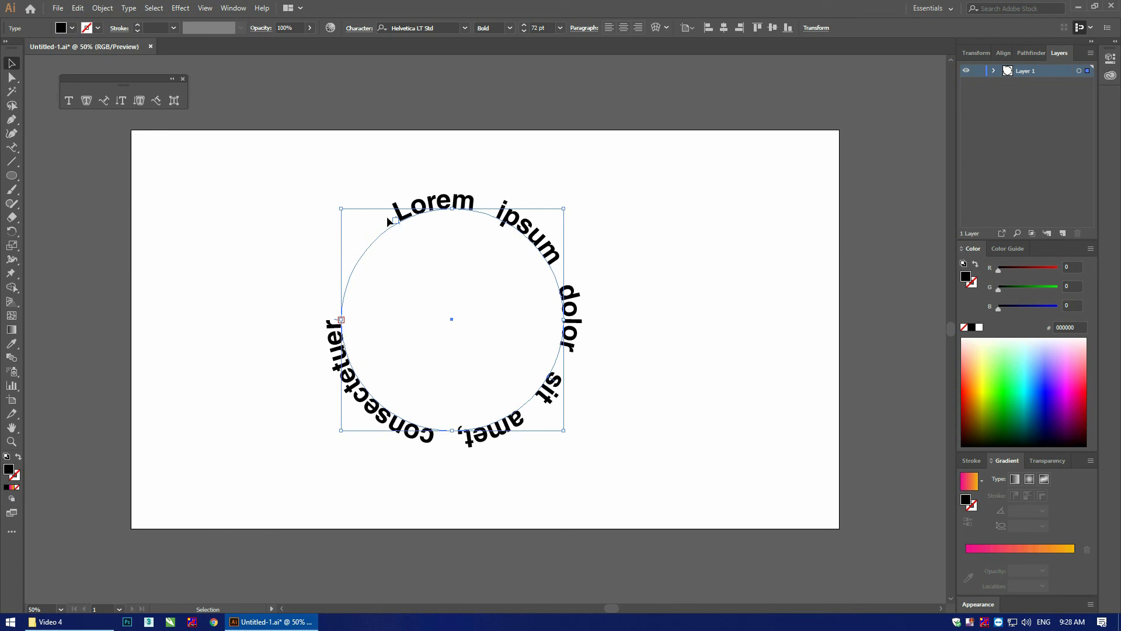
left_click(401, 250)
left_click(401, 219)
left_click_drag(397, 221, 340, 308)
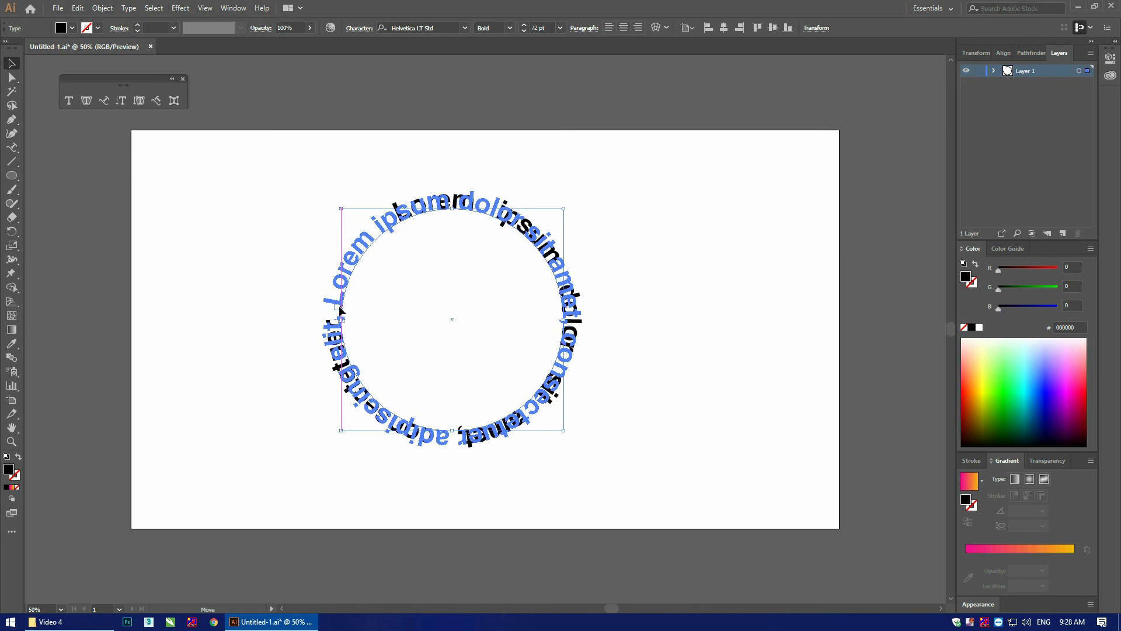
left_click_drag(341, 308, 341, 307)
left_click(630, 328)
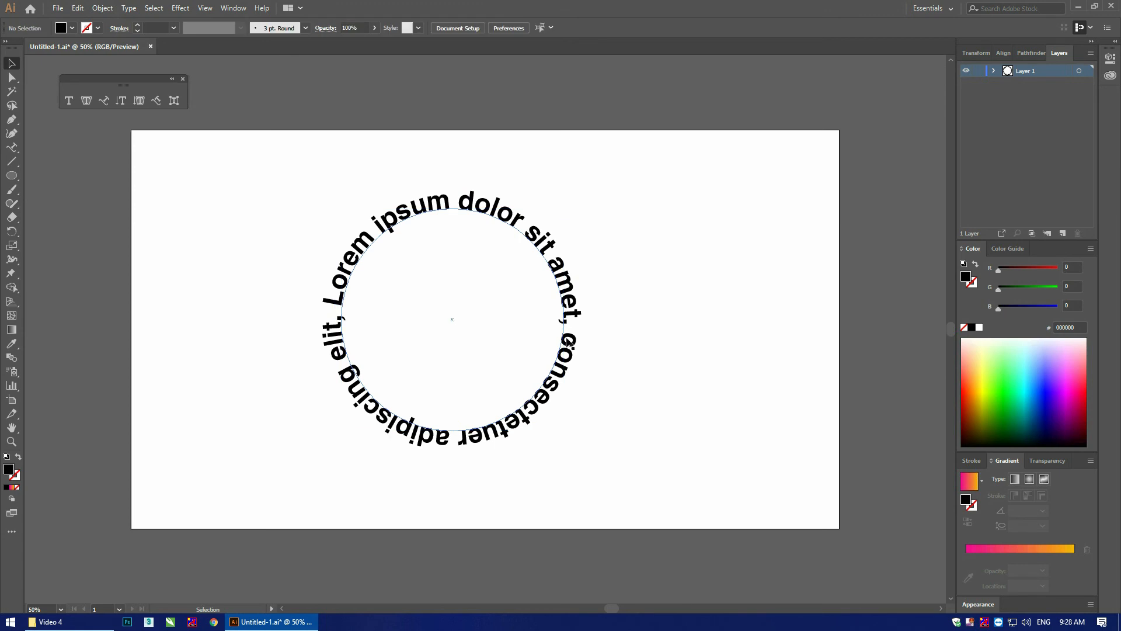
- Rotate the text around the circle by its center bracket so it starts at the top, and deselect it
left_click(570, 341)
left_click_drag(570, 330, 453, 450)
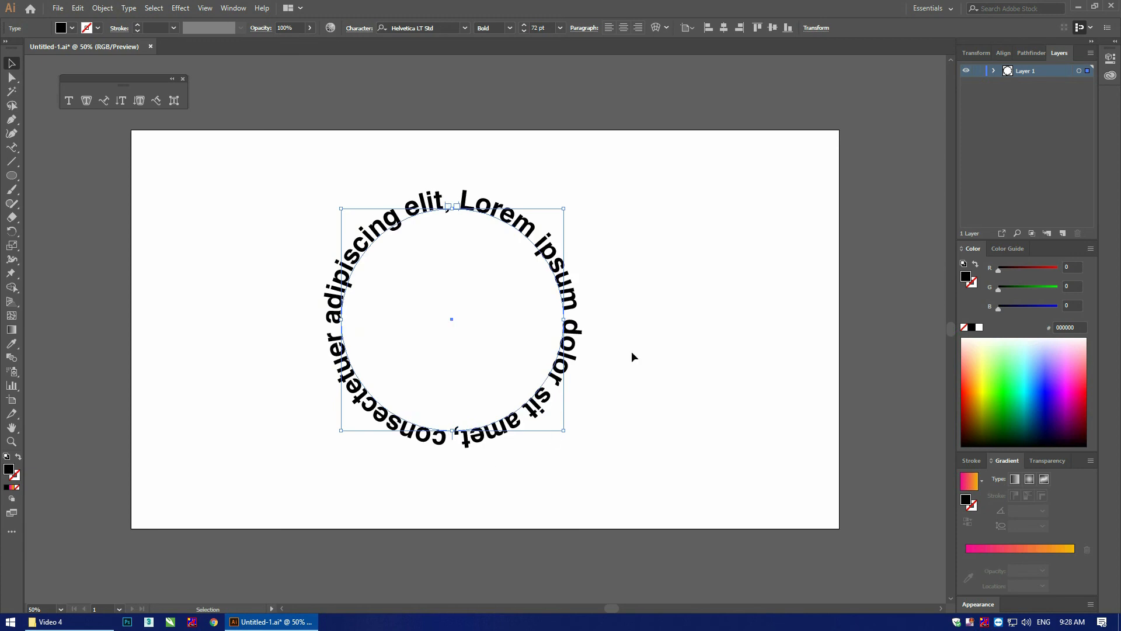
left_click(649, 298)
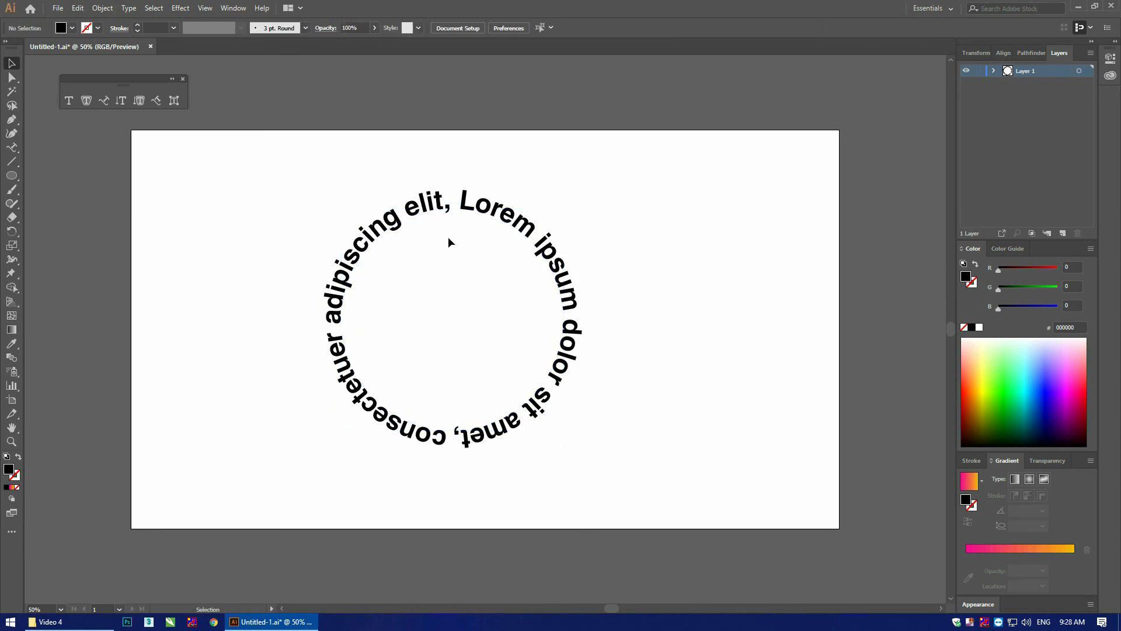
- Flip the circular text to the inside of the circle so it starts at the lowest point, and deselect it
left_click(458, 449)
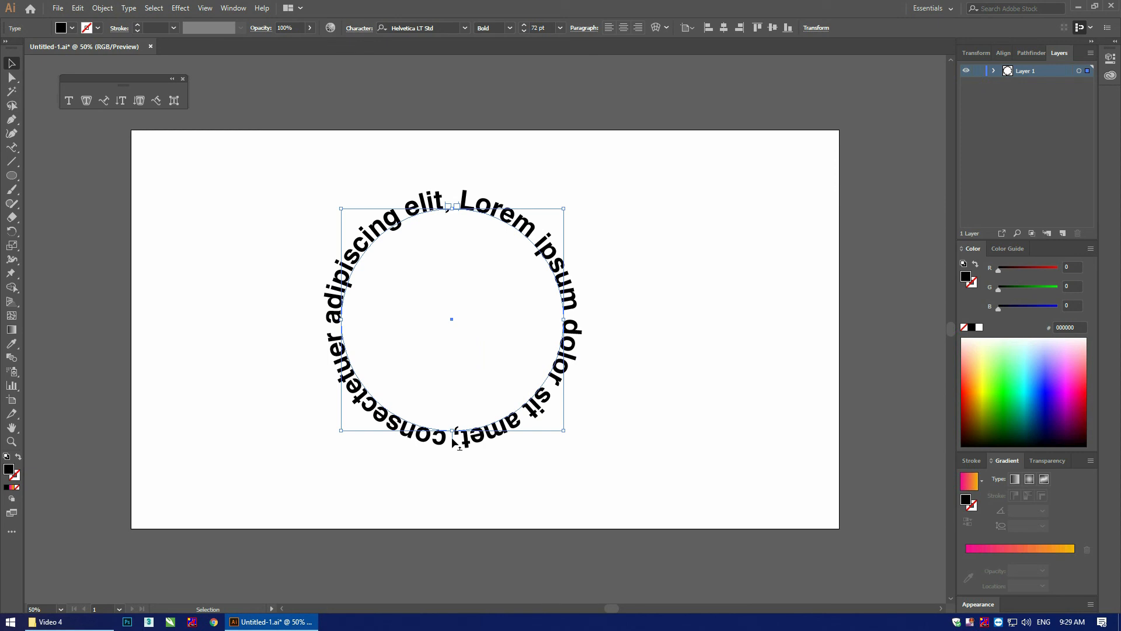
left_click_drag(454, 442, 455, 397)
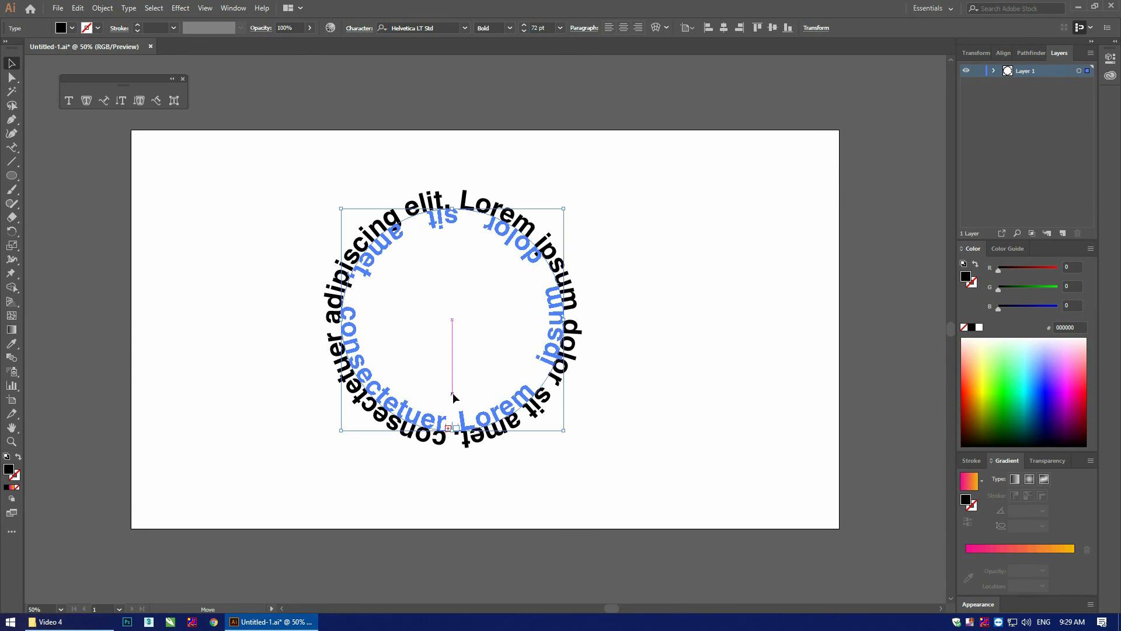
left_click_drag(455, 397, 453, 391)
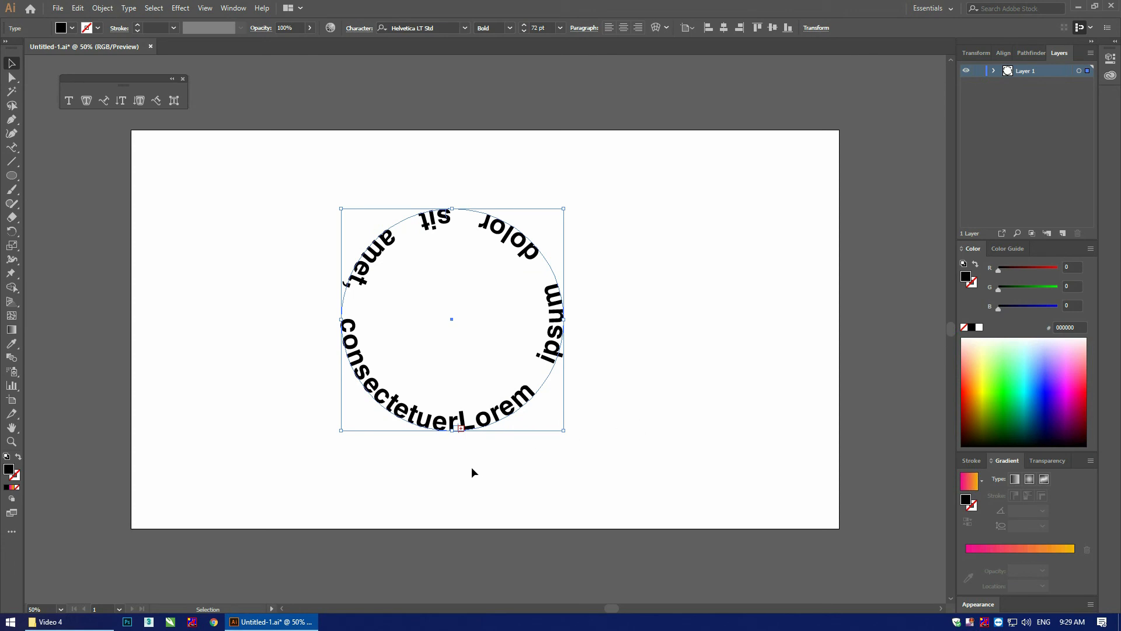
left_click(641, 326)
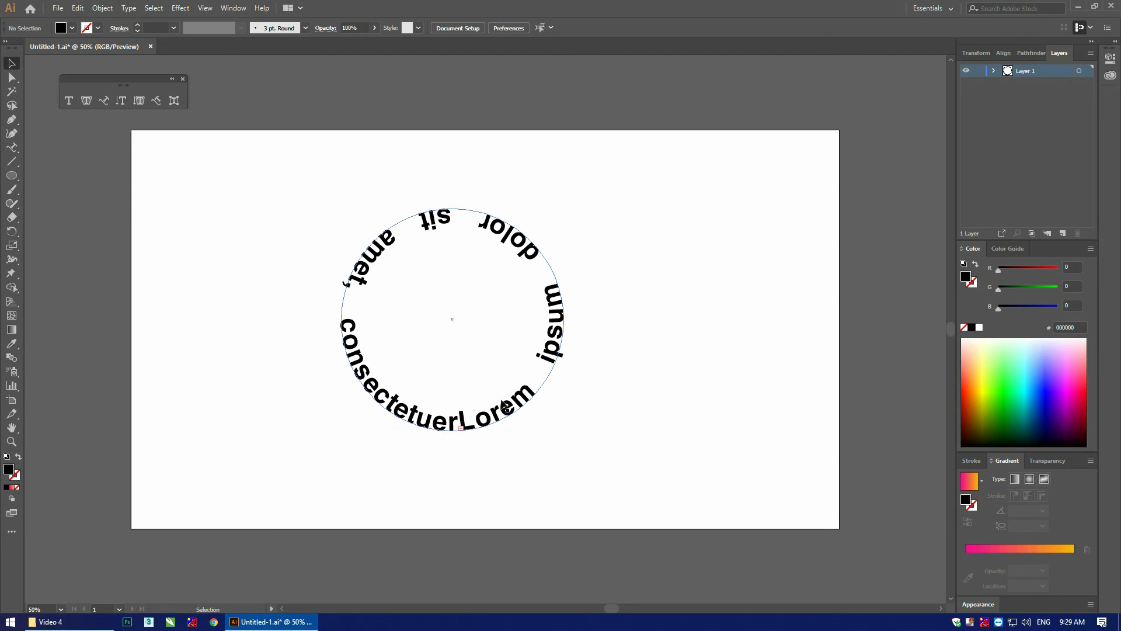
- Set the font size of the text inside the circle to 60 pt
left_click(462, 432)
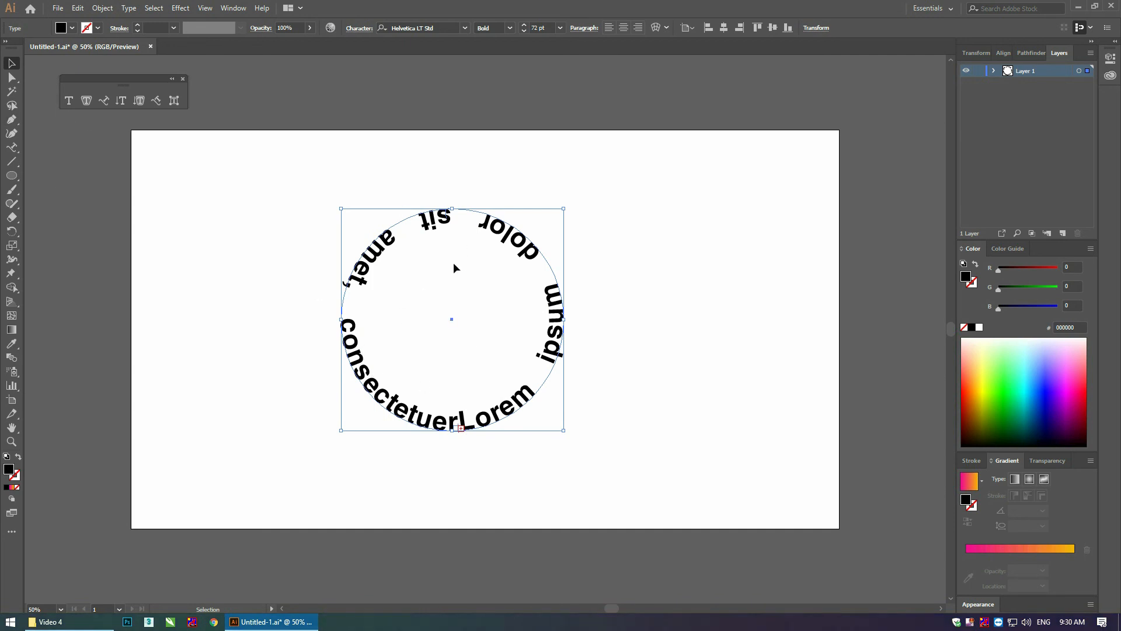
left_click(559, 28)
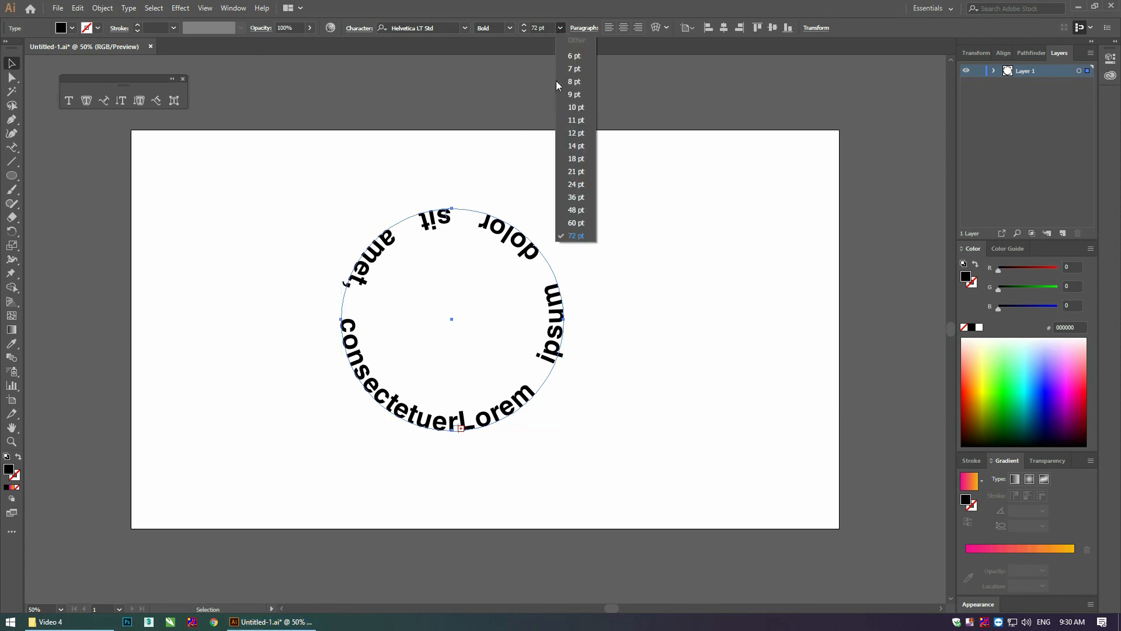
left_click(576, 224)
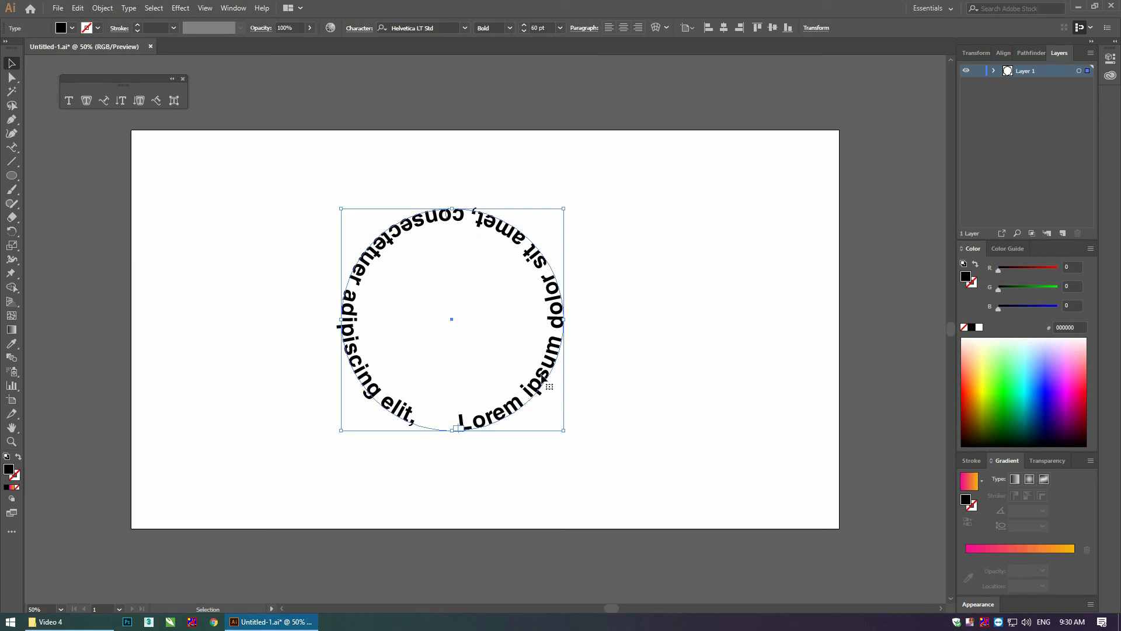
- Slide the circular text's start bracket counterclockwise along the path, away from the circle's lowest point, and deselect it
left_click(12, 77)
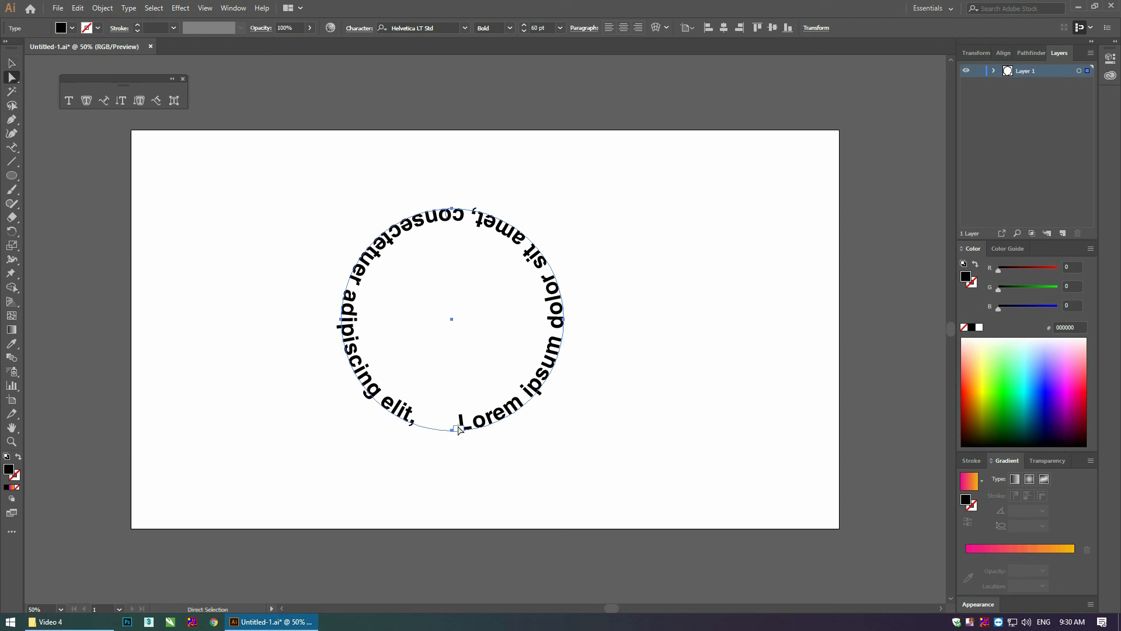
left_click_drag(458, 429, 498, 416)
key("v")
left_click(614, 173)
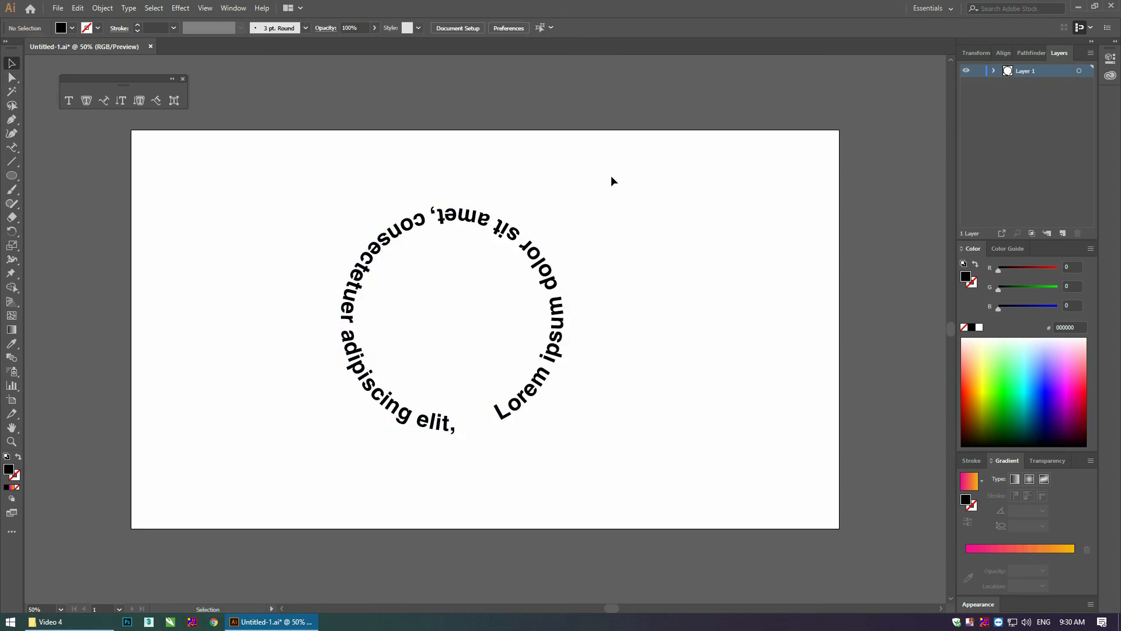
- Delete the circular text and add vertical text reading "branding" near the artboard's upper-left corner with the Vertical Type tool
left_click_drag(624, 164, 448, 488)
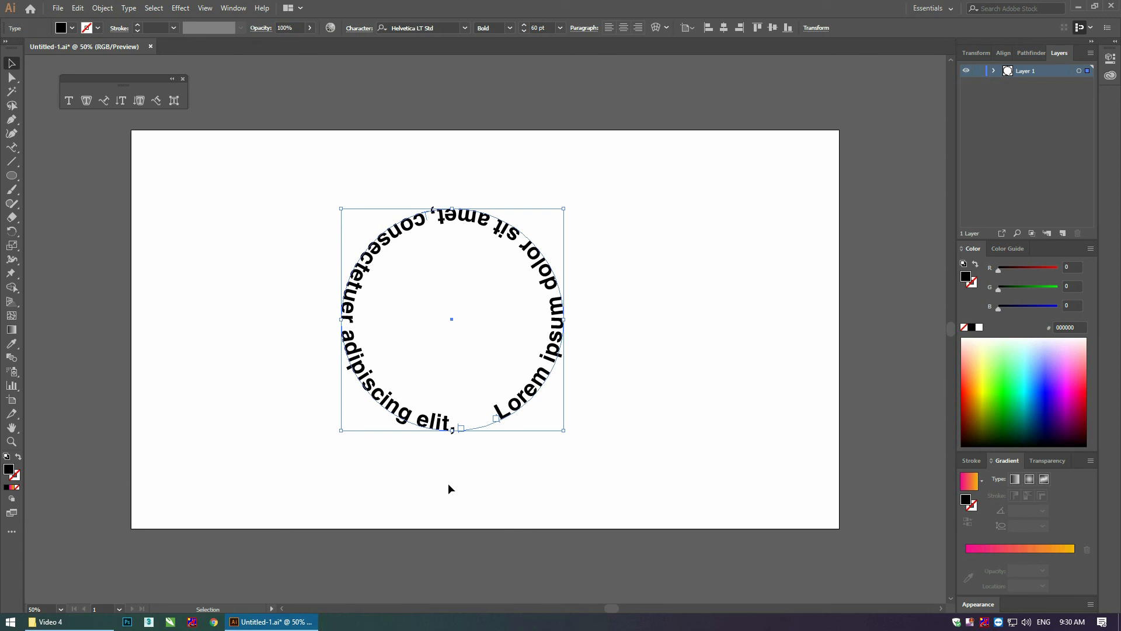
key("Delete")
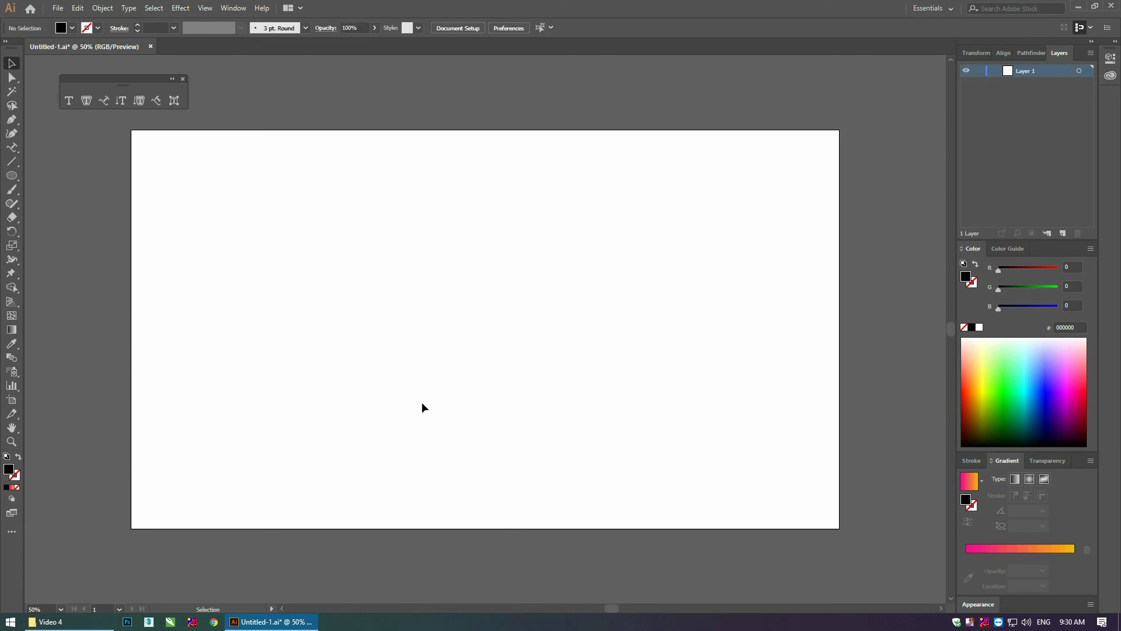
left_click(119, 99)
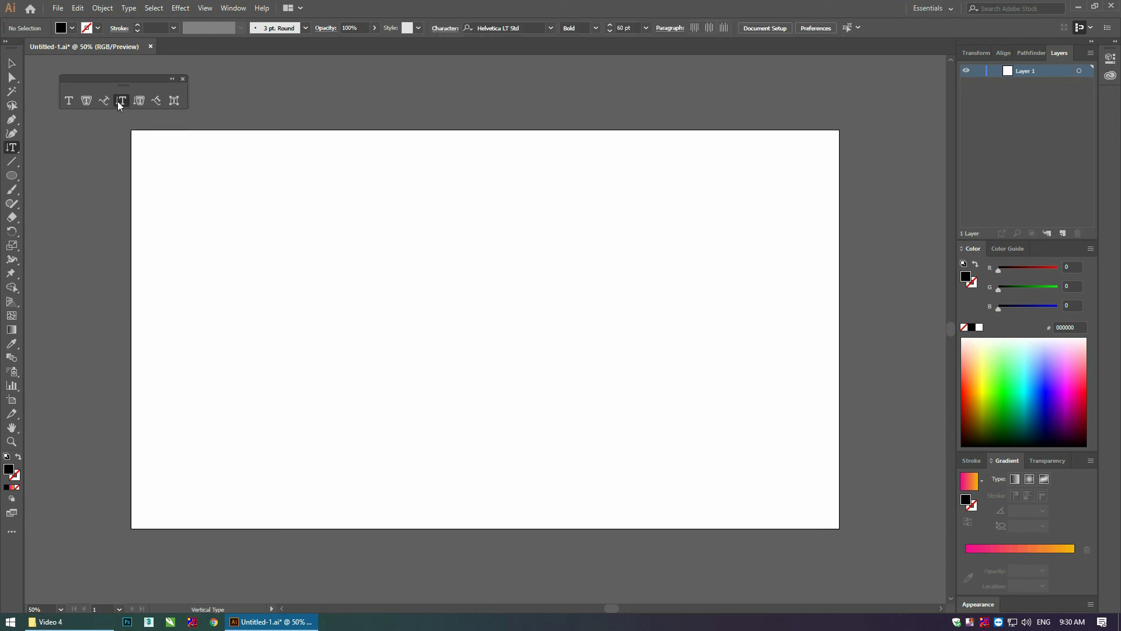
left_click(188, 179)
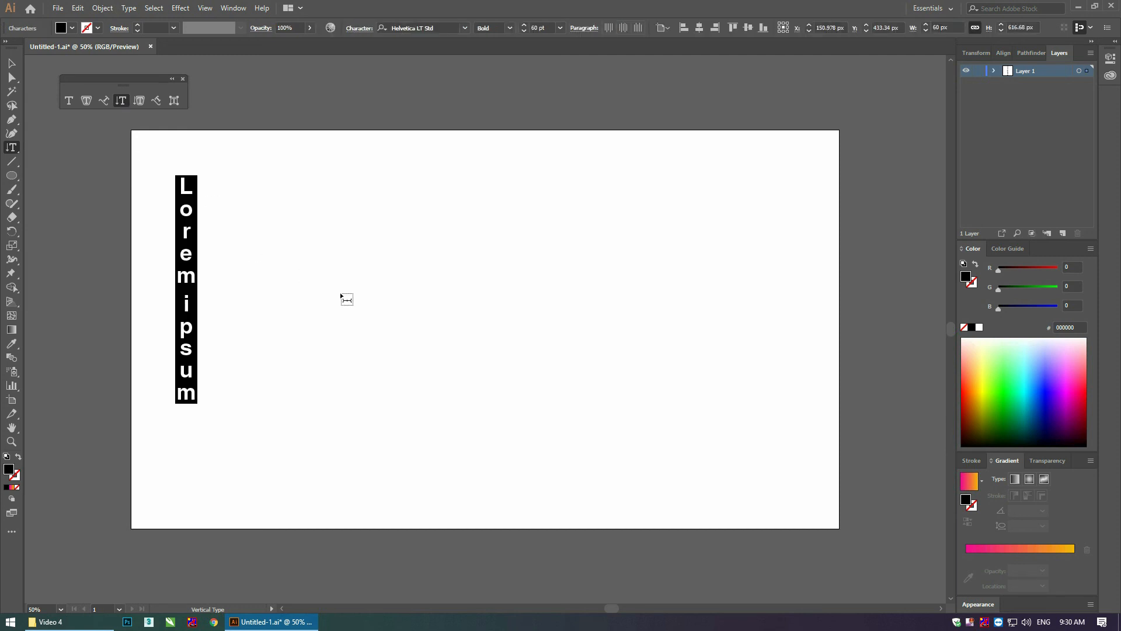
left_click(186, 217)
key("ctrl+a")
type("branding")
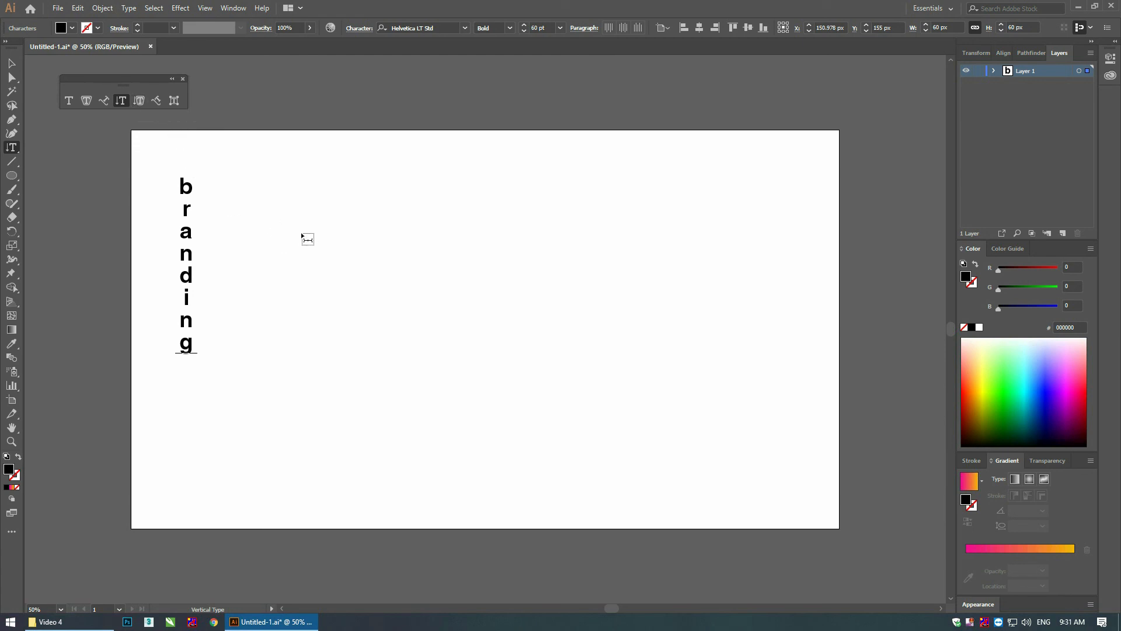
- Draw a 764 px circle beside the vertical word, with a black stroke and no fill
left_click(12, 175)
left_click_drag(296, 198, 584, 429)
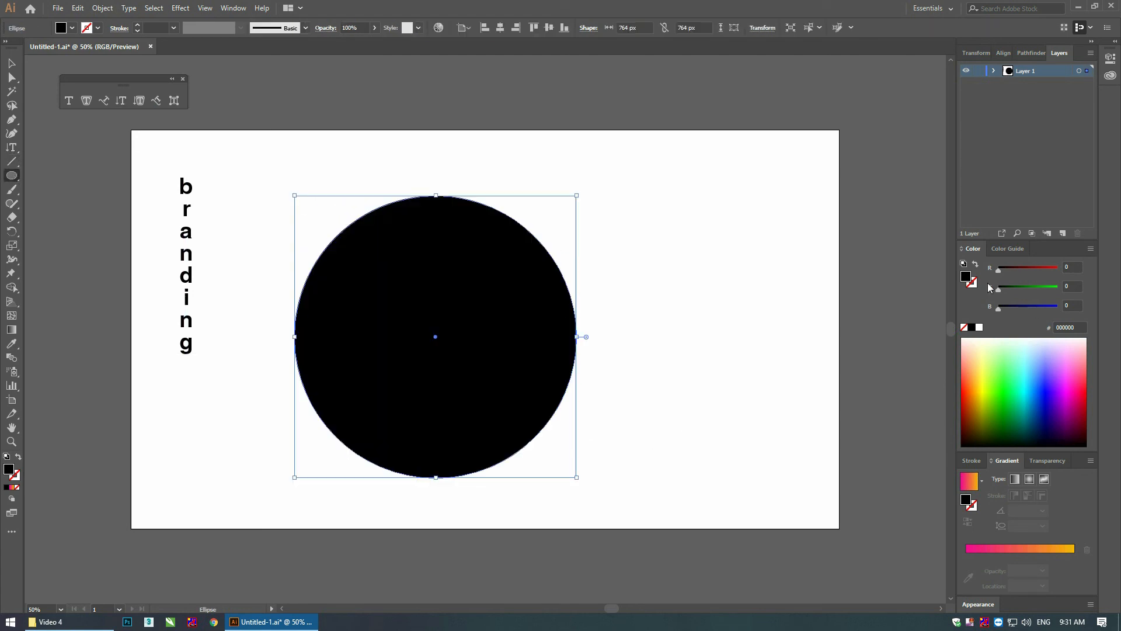
left_click(975, 264)
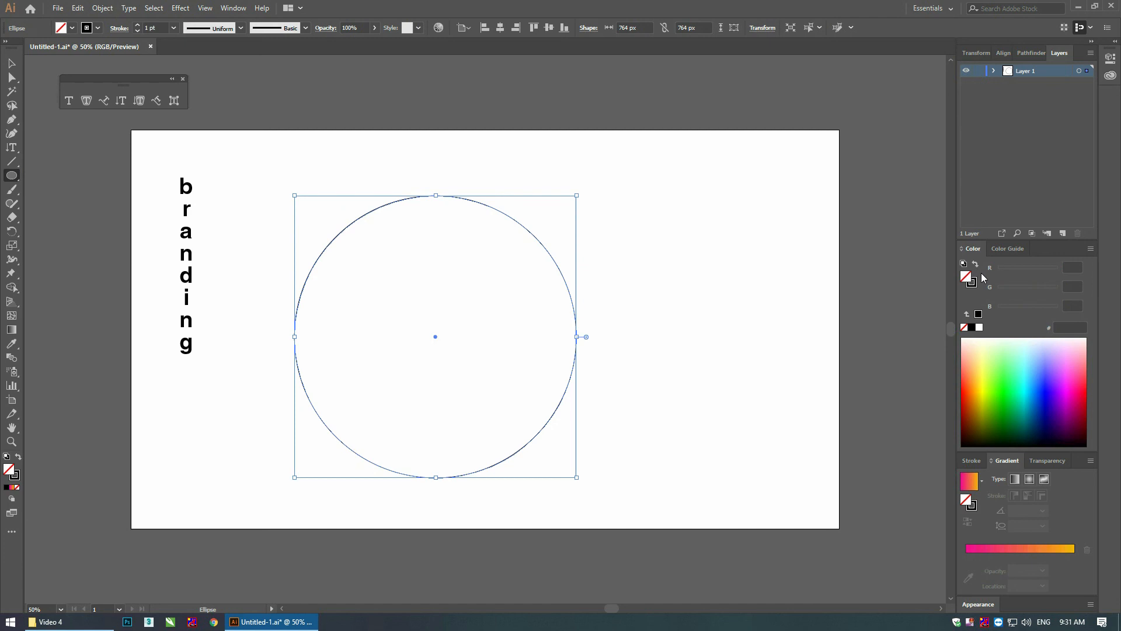
- Fill the circle with vertical placeholder text using the Vertical Area Type tool, and deselect it
left_click(139, 100)
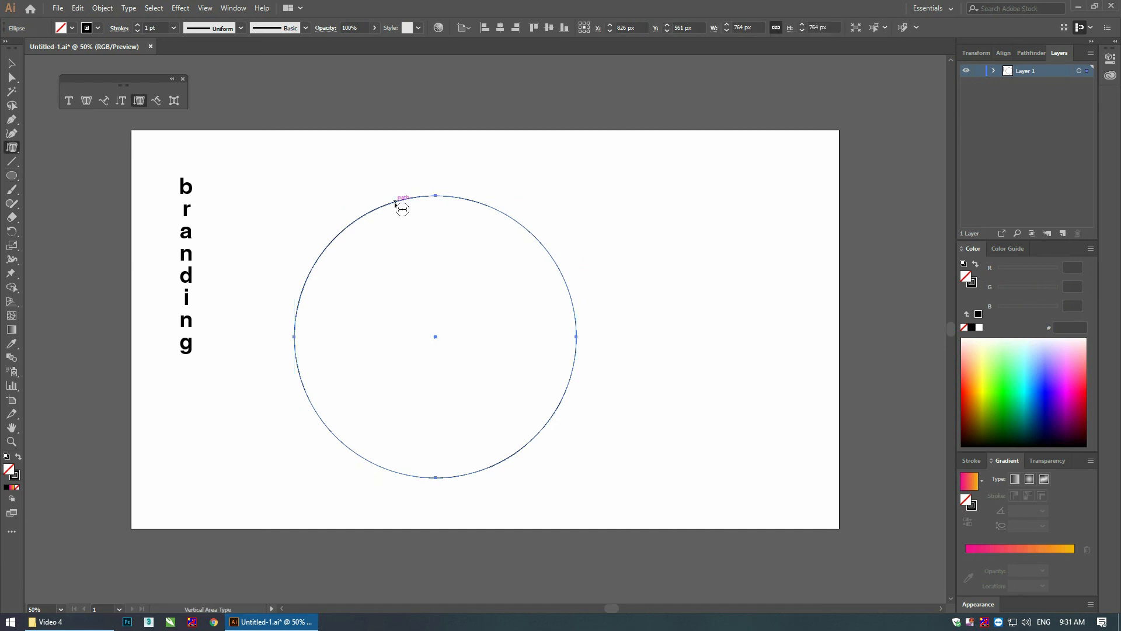
left_click(395, 203)
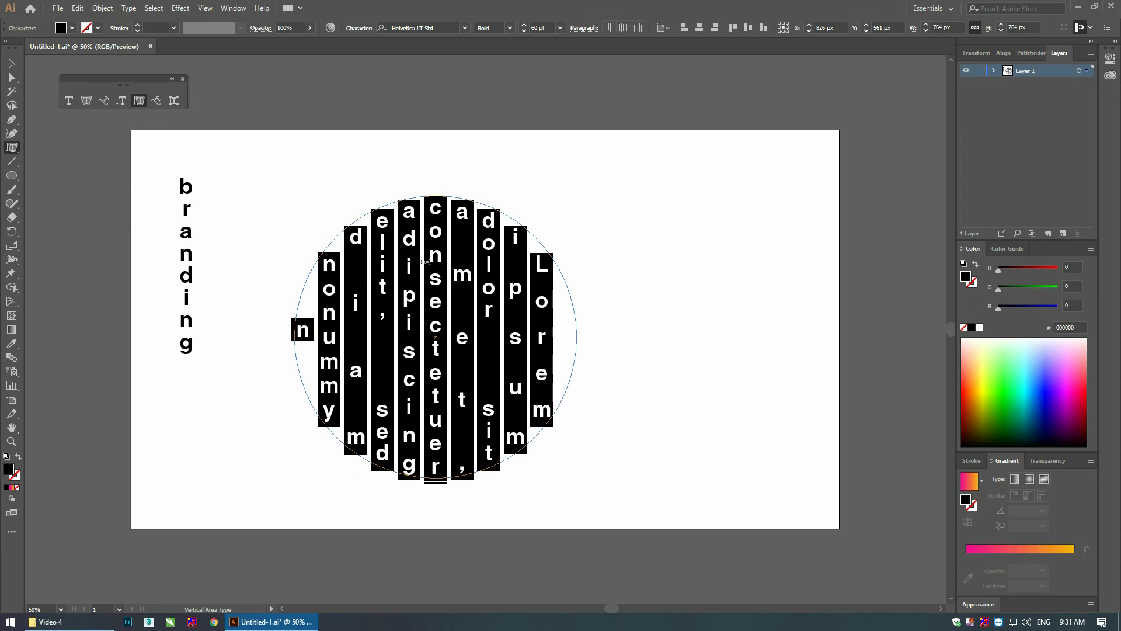
key("Escape")
left_click(578, 161)
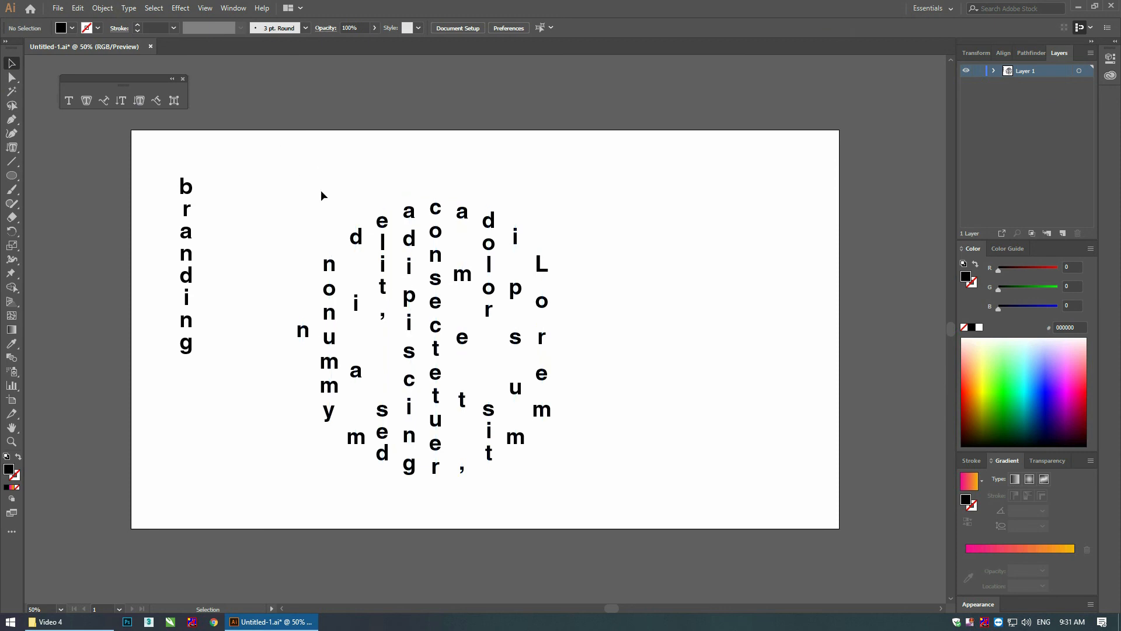
- Delete the vertical text in the circle and the vertical word "branding" to clear the artboard
left_click(493, 225)
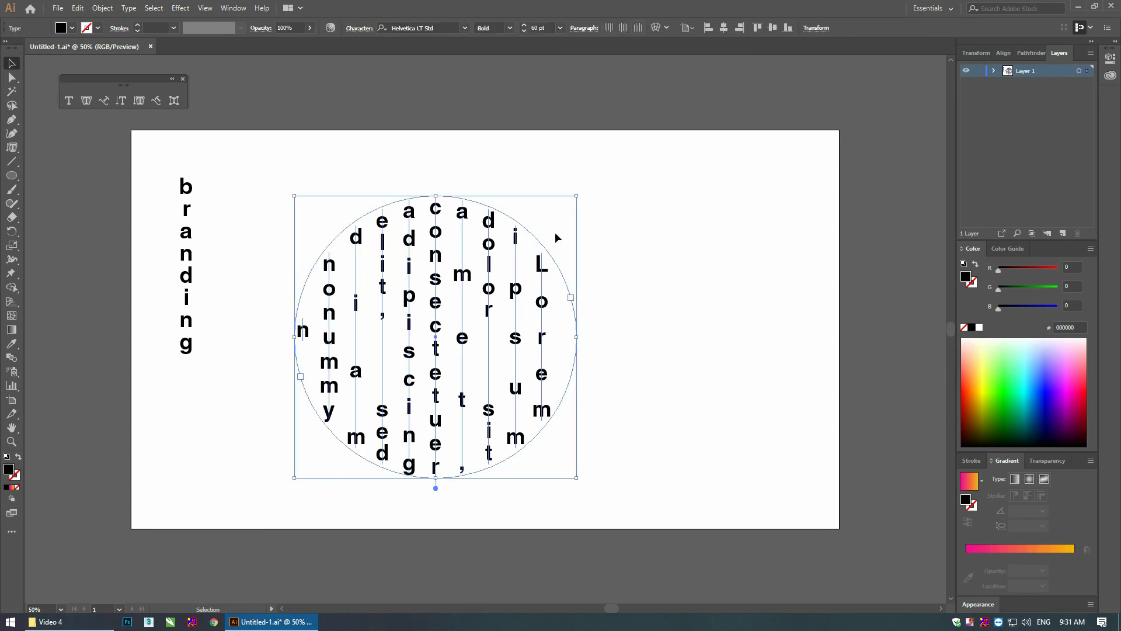
key("Delete")
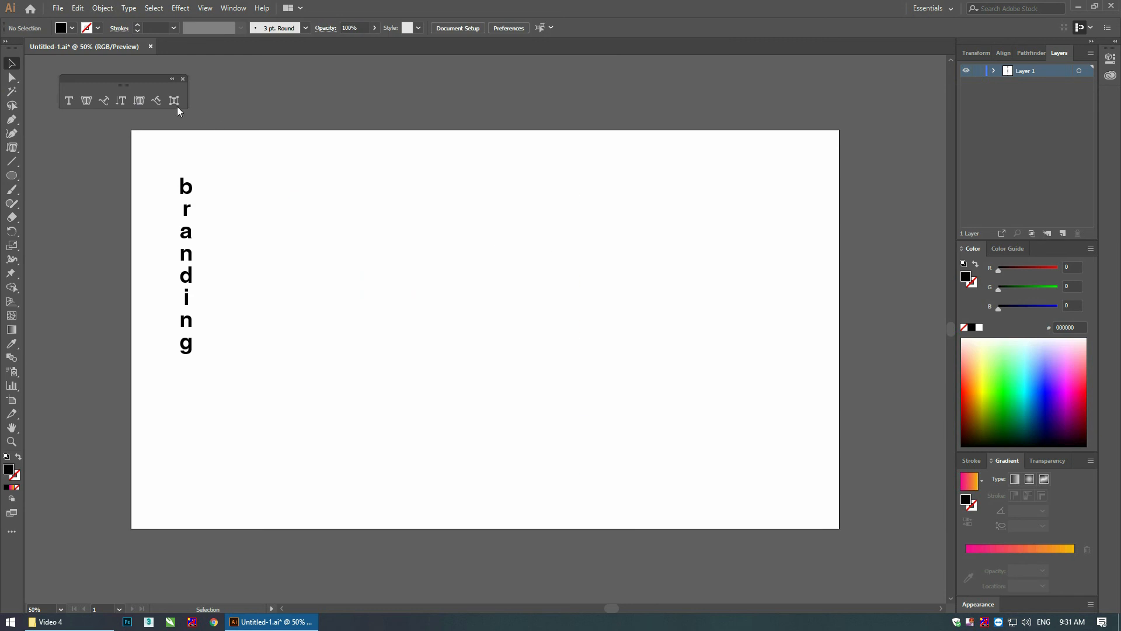
left_click(185, 187)
key("Delete")
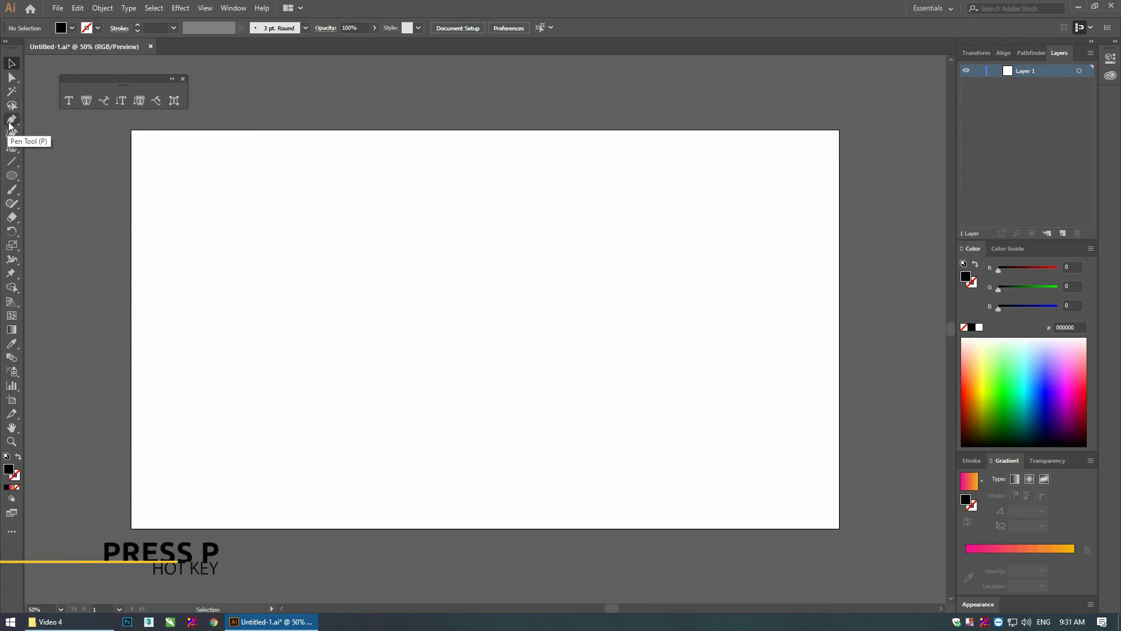
- Draw an open S-shaped curve down the middle of the artboard with the Pen tool, with a black stroke and no fill
key("p")
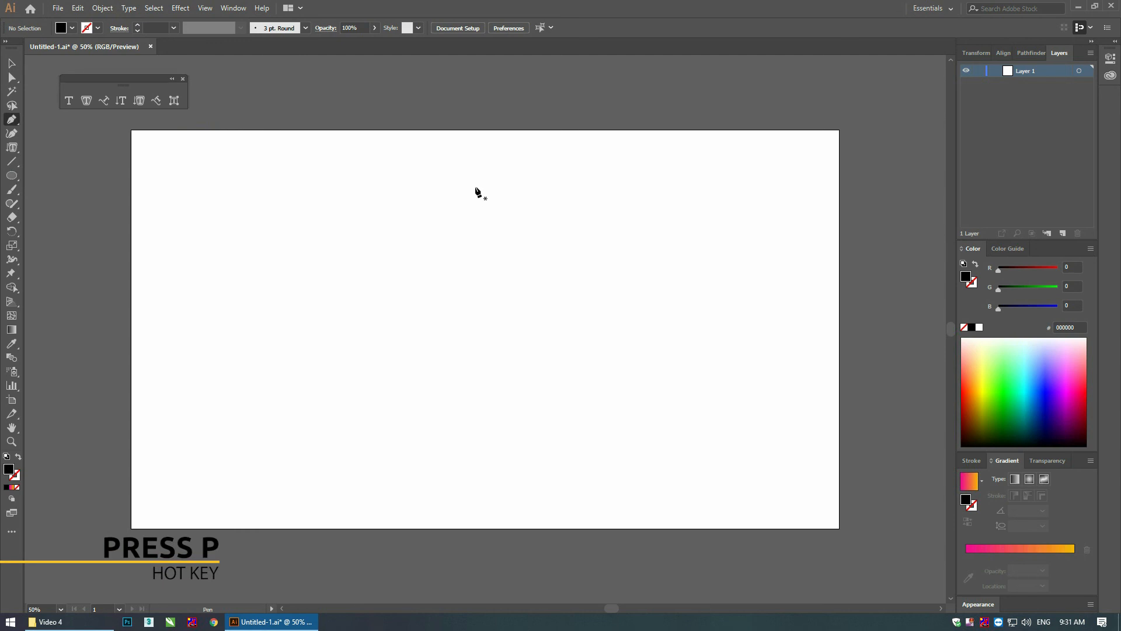
left_click(475, 187)
left_click_drag(420, 310, 426, 377)
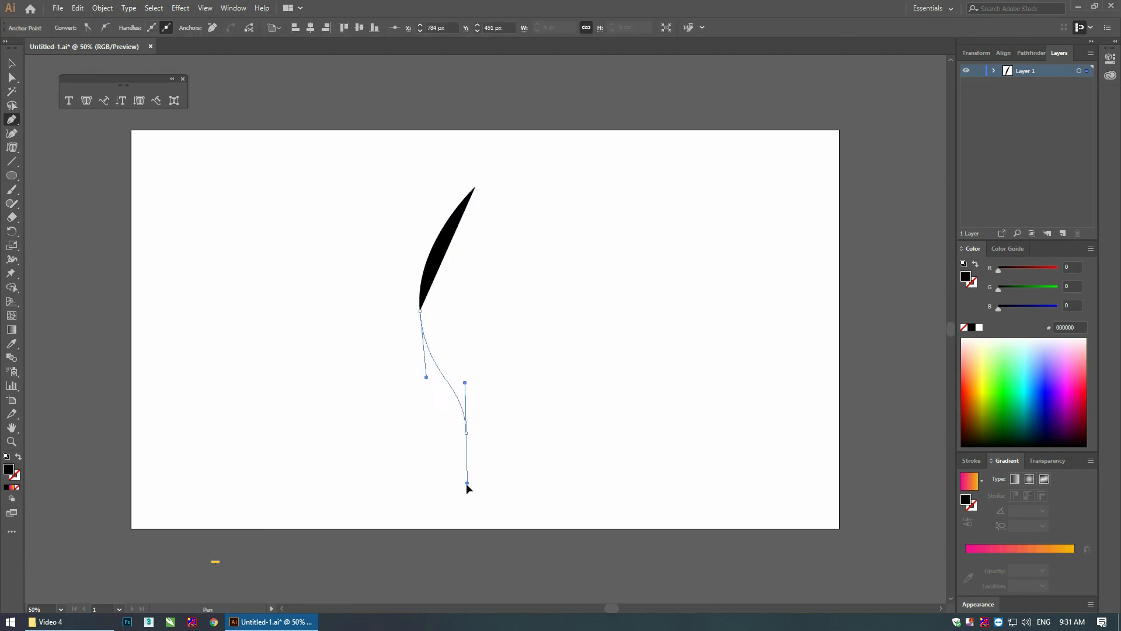
left_click_drag(465, 432, 463, 500)
key("shift+x")
- Reshape the S-curve to about 190 px wide and 784 px tall by moving its middle and lower anchors and the lower handle
key("a")
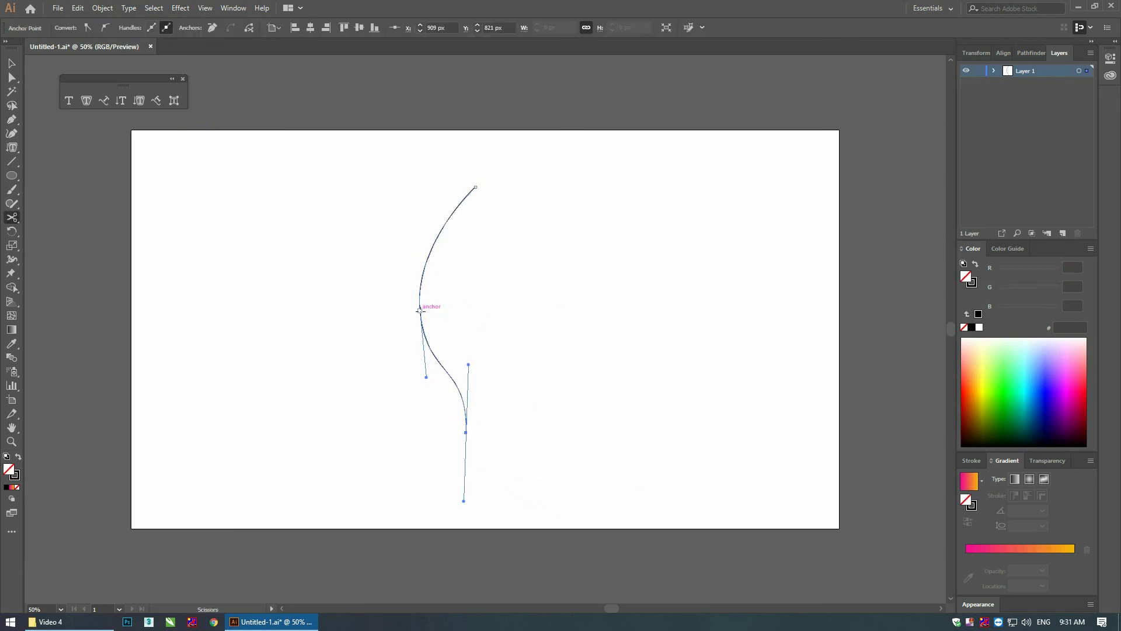
left_click_drag(420, 311, 434, 281)
left_click_drag(465, 432, 406, 476)
left_click_drag(408, 408, 465, 443)
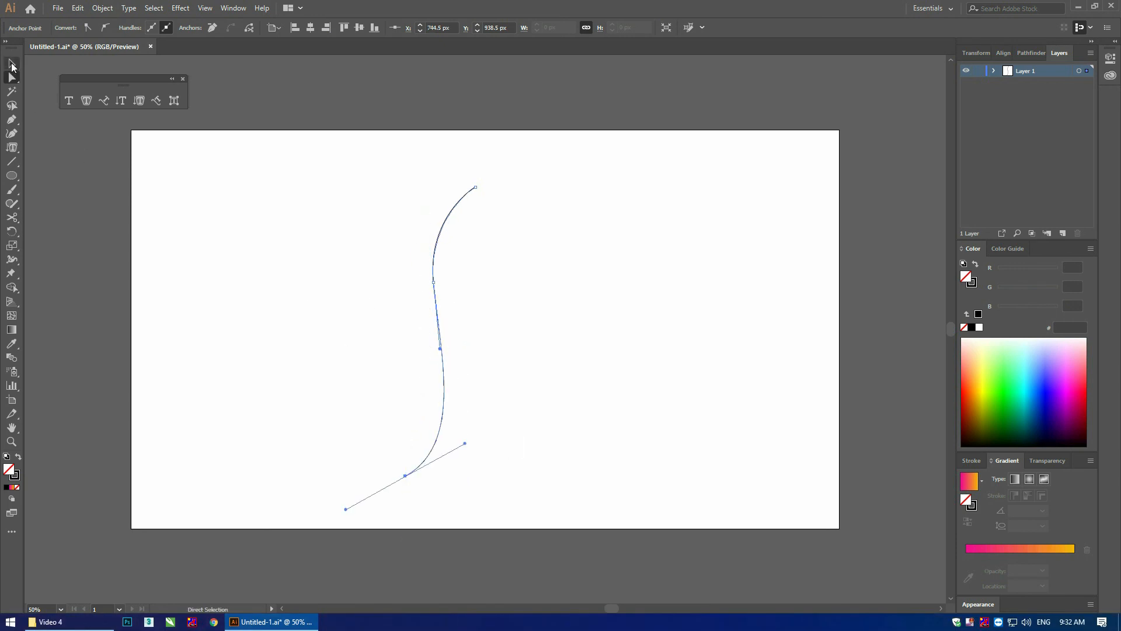
left_click(13, 64)
left_click(498, 338)
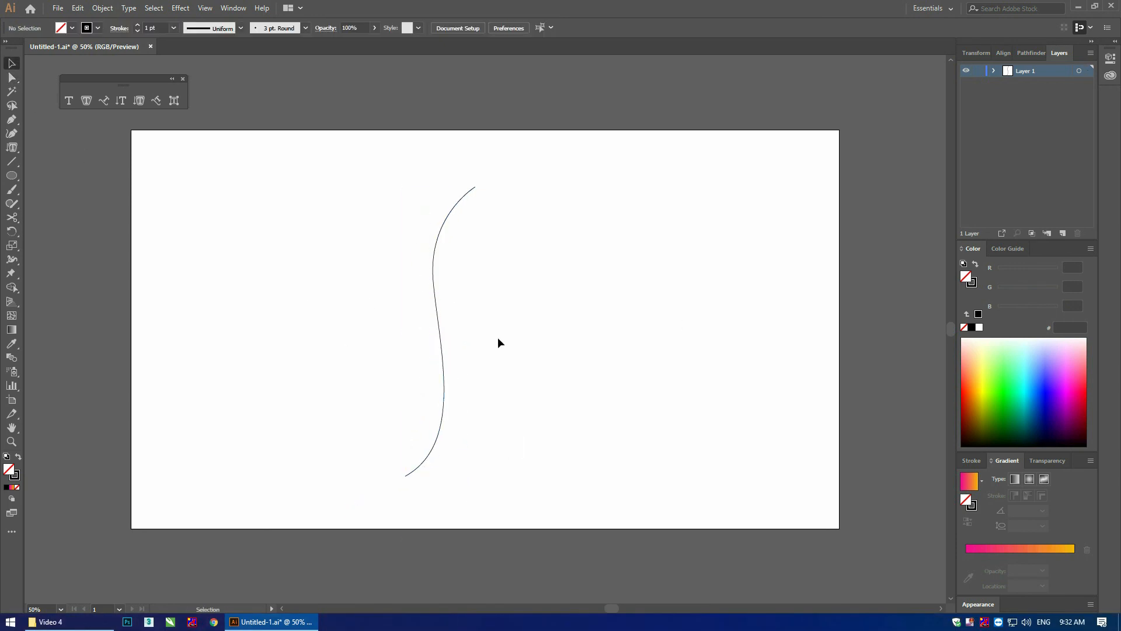
- Run vertical placeholder text down the S-curve from near its upper end with the Vertical Type on a Path tool
left_click(443, 367)
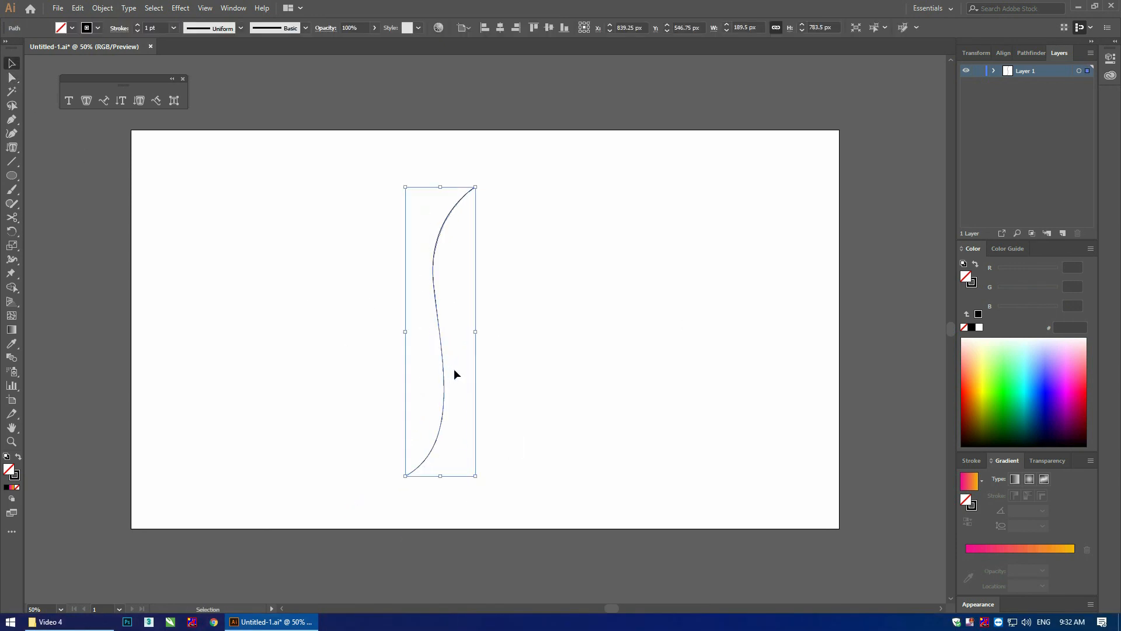
left_click(156, 101)
left_click(453, 206)
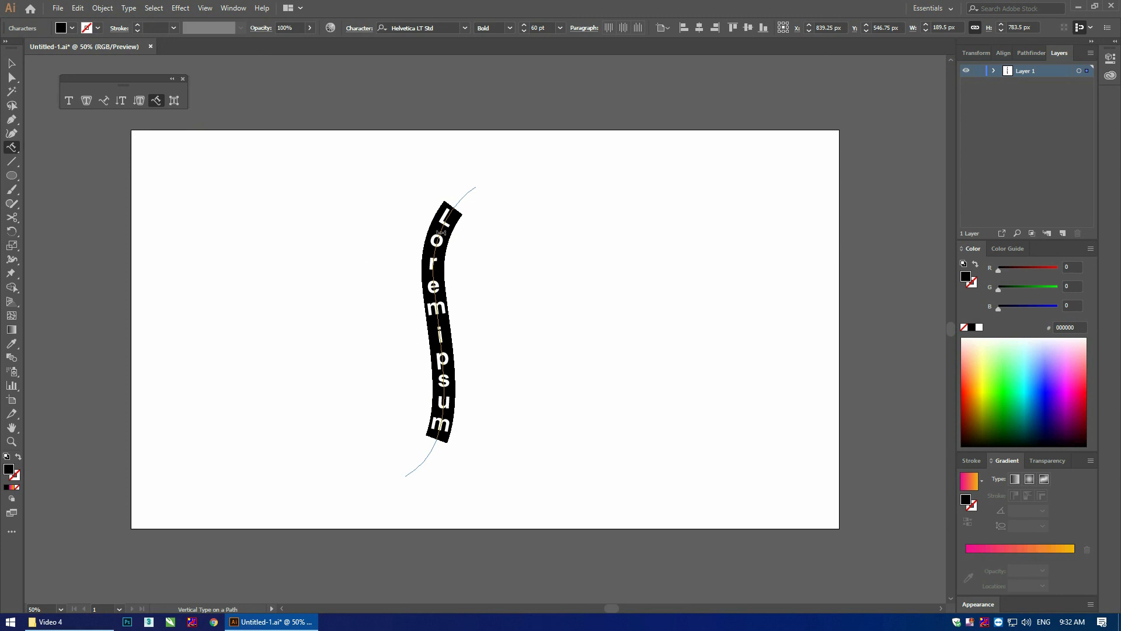
key("Escape")
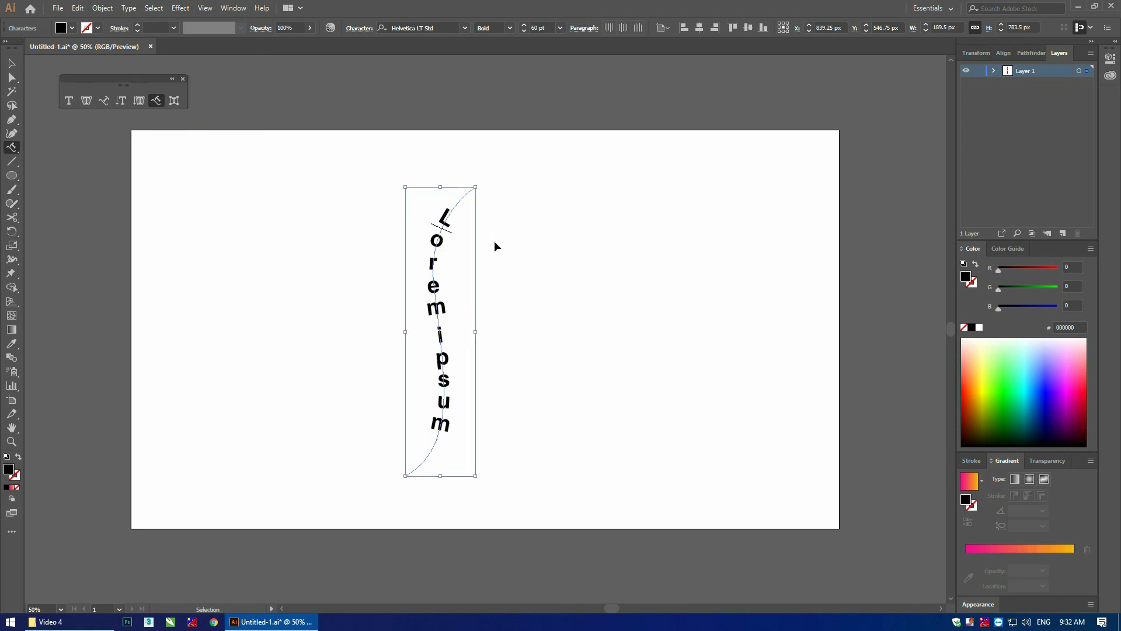
key("Return")
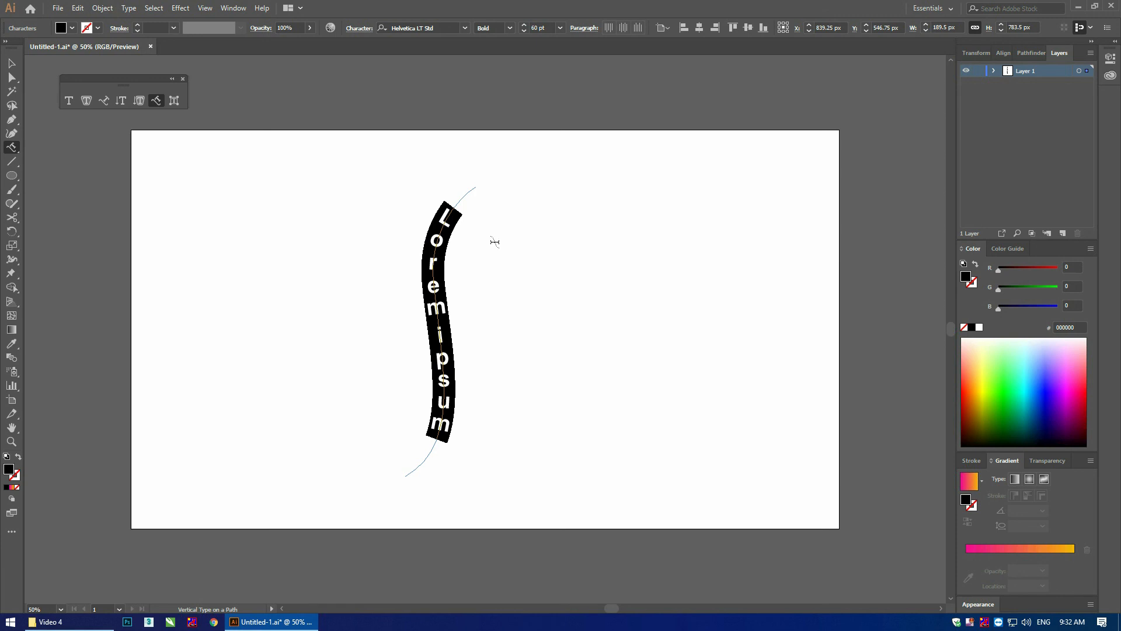
- Replace the placeholder text on the S-curve with "Brandind", and deselect it
type("Bra")
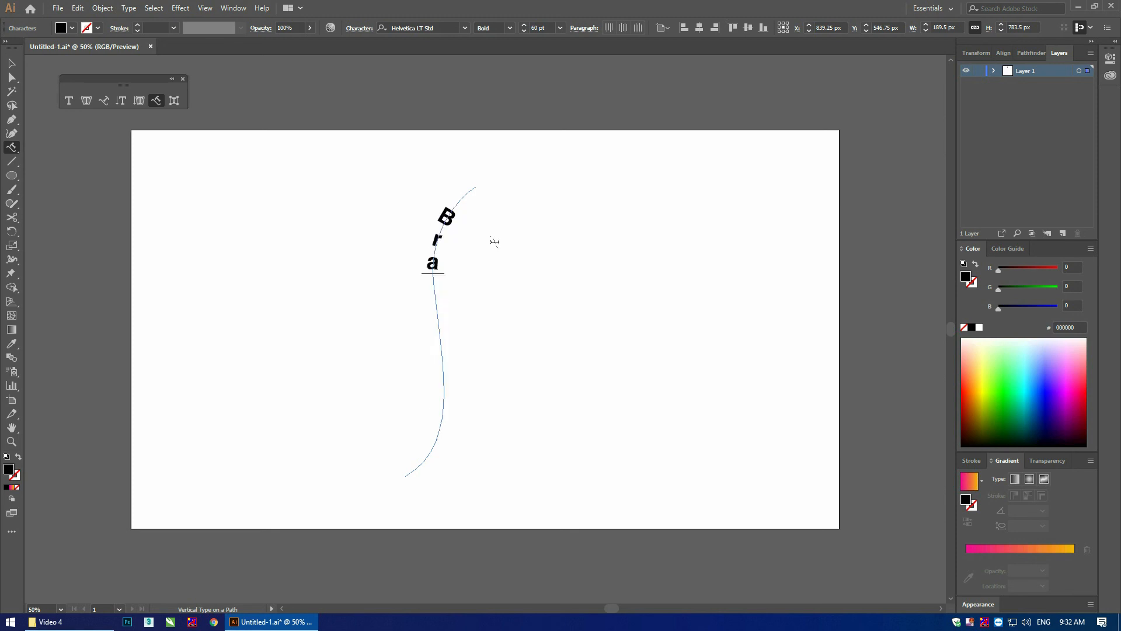
type("nding")
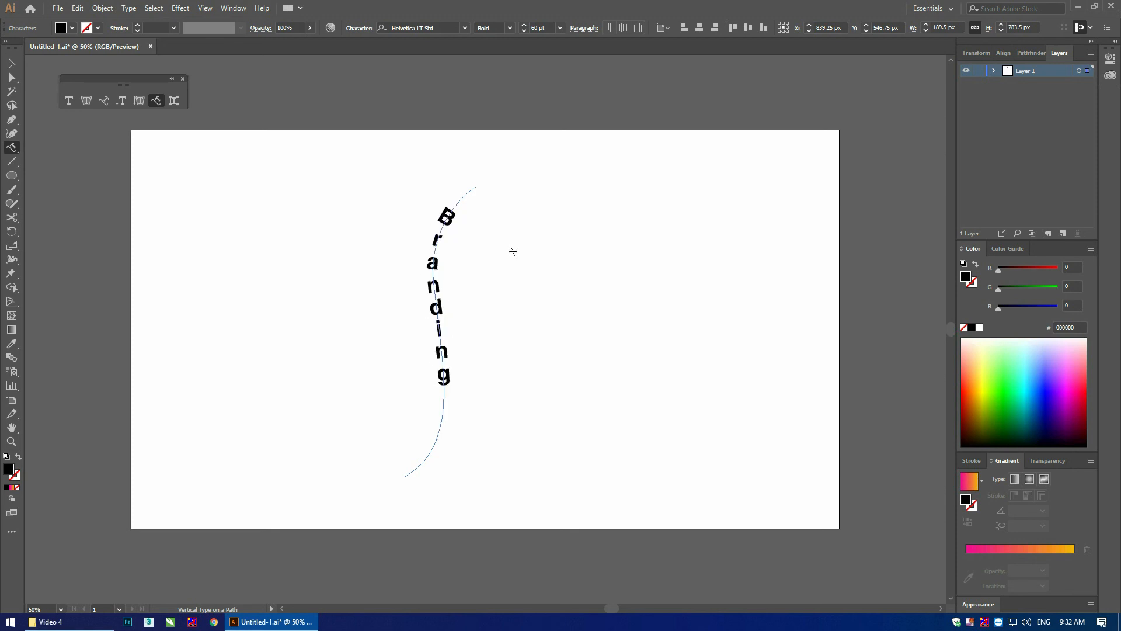
key("BackSpace")
type("d")
left_click(12, 63)
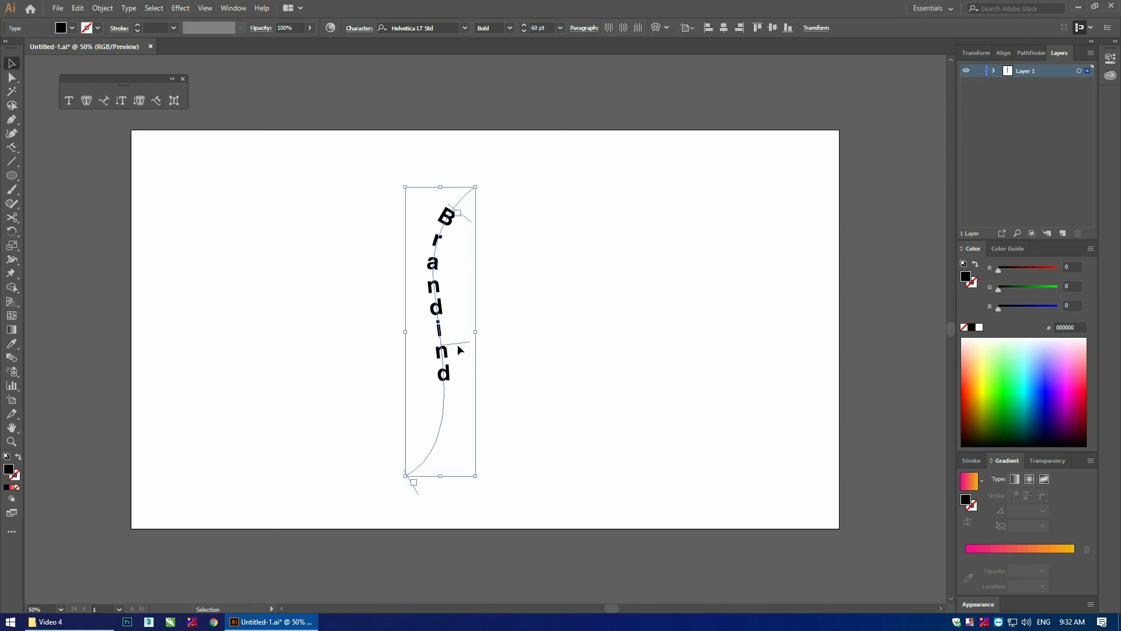
left_click(414, 488)
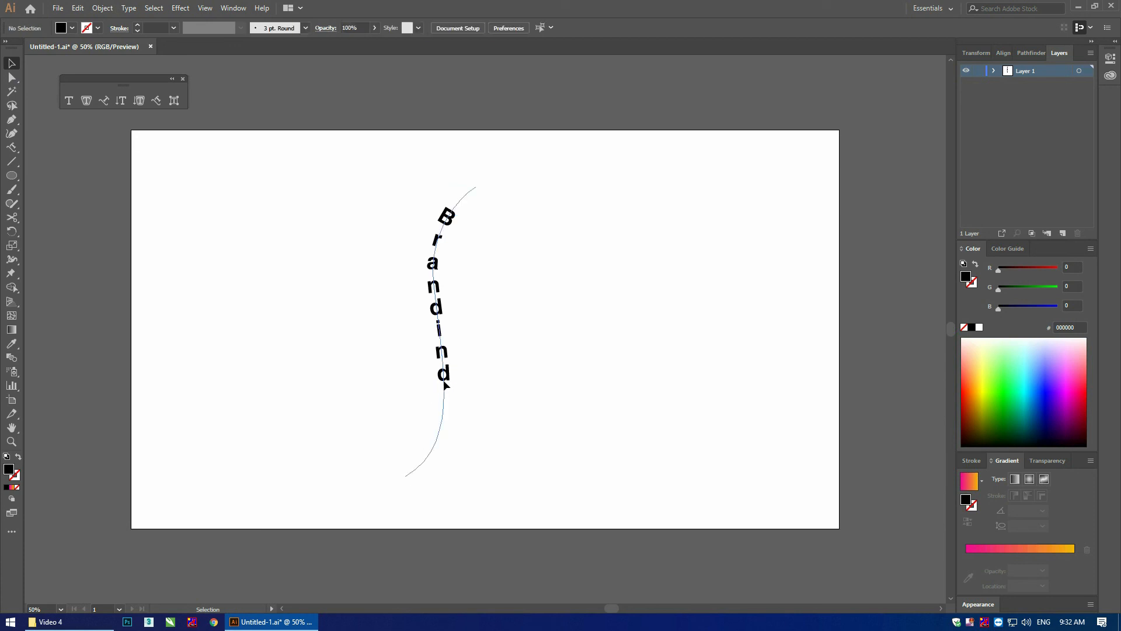
- Reposition the brackets of the vertical text along the S-curve, and remove the text and its path from the artboard
left_click(437, 428)
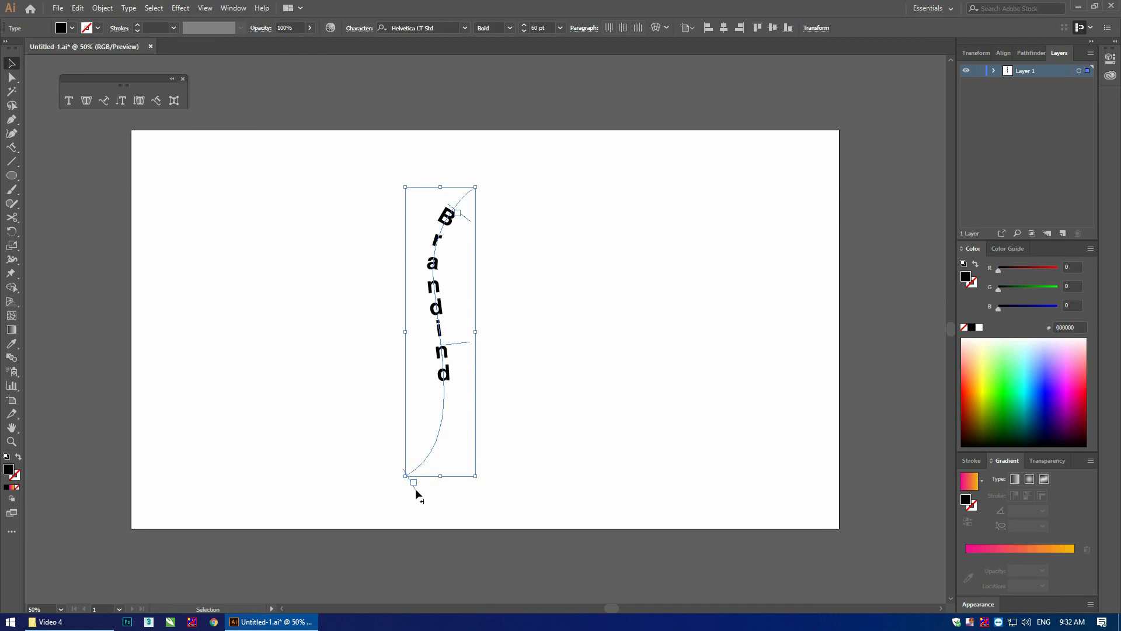
left_click_drag(459, 394, 439, 451)
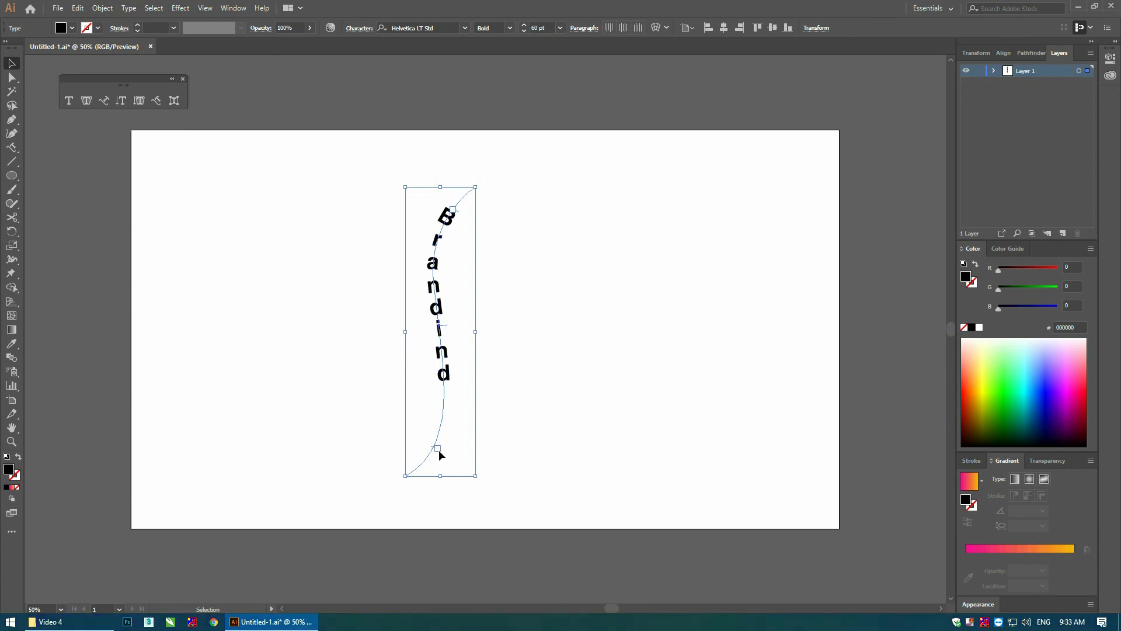
left_click_drag(435, 449, 441, 436)
left_click_drag(450, 397, 451, 390)
left_click_drag(446, 300, 451, 332)
left_click(557, 340)
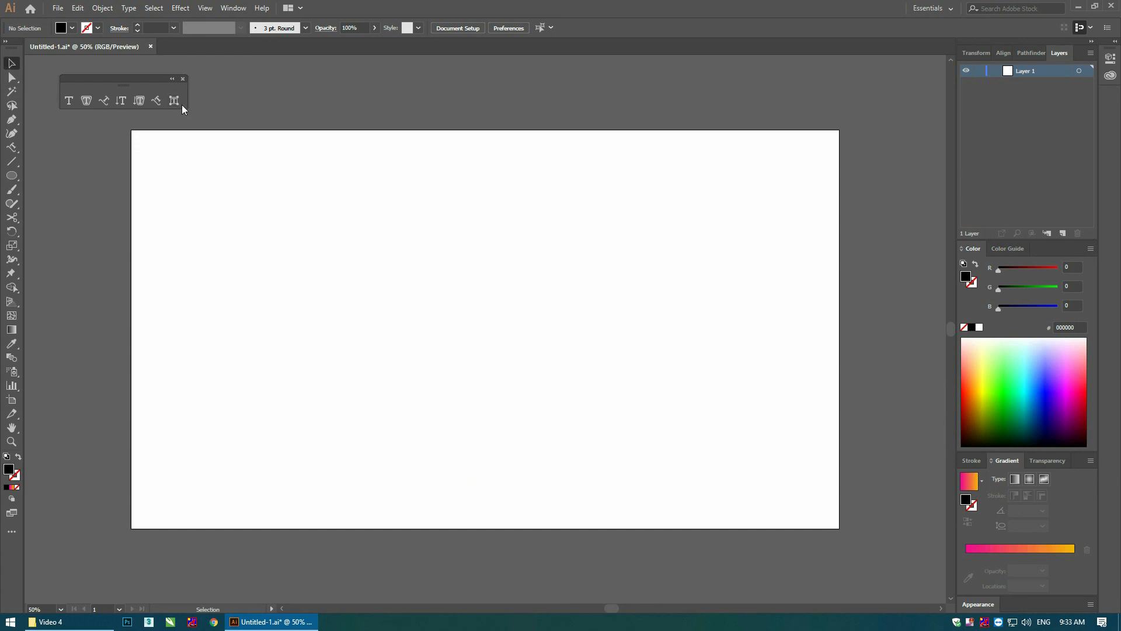
- Add the point text "Branding" in the upper-left part of the artboard with the Type tool
left_click(174, 102)
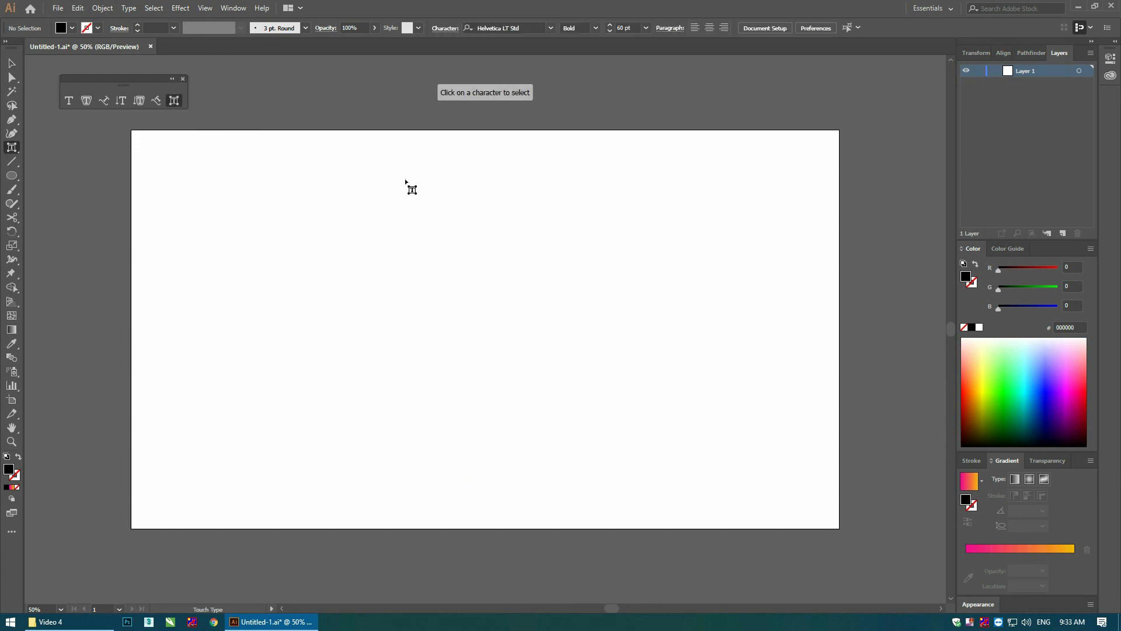
left_click(69, 101)
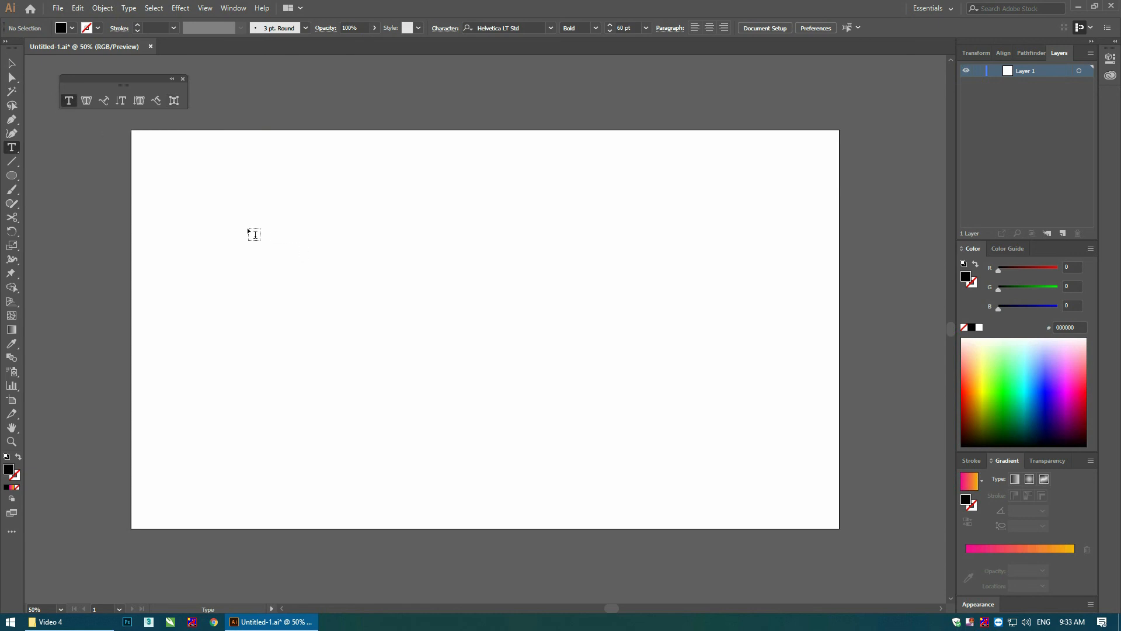
left_click(226, 220)
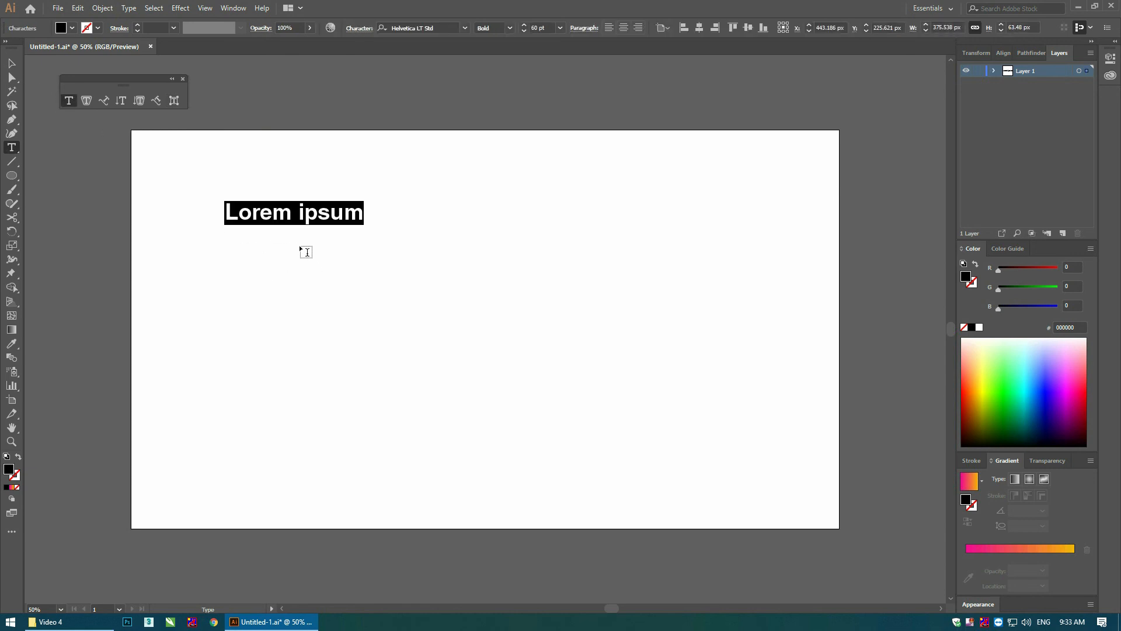
type("Bra")
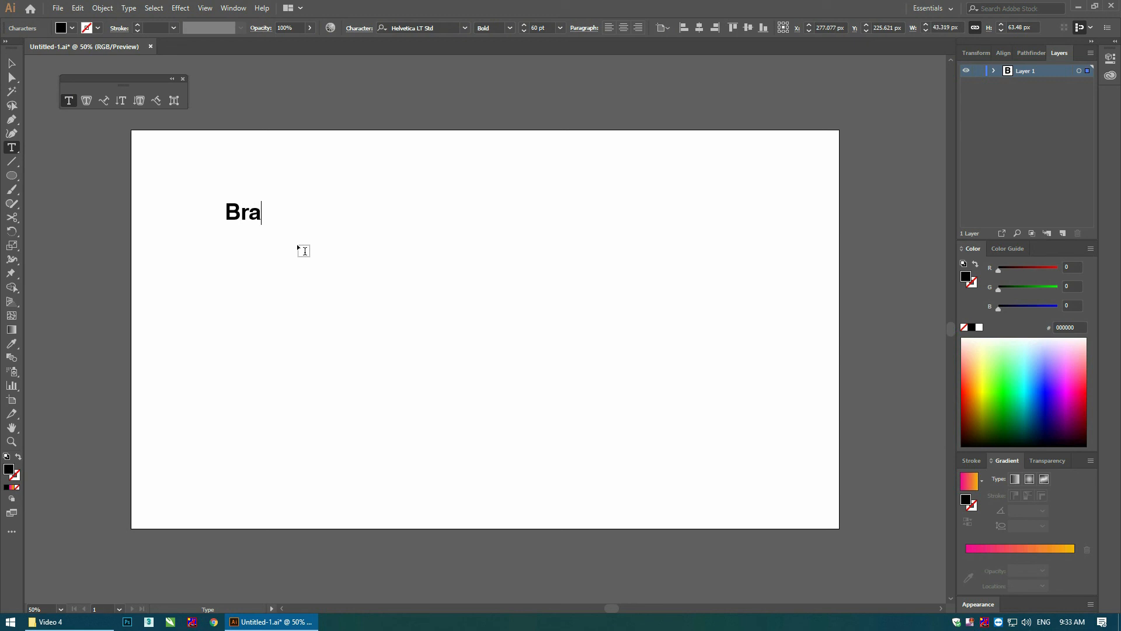
type("nding")
key("Escape")
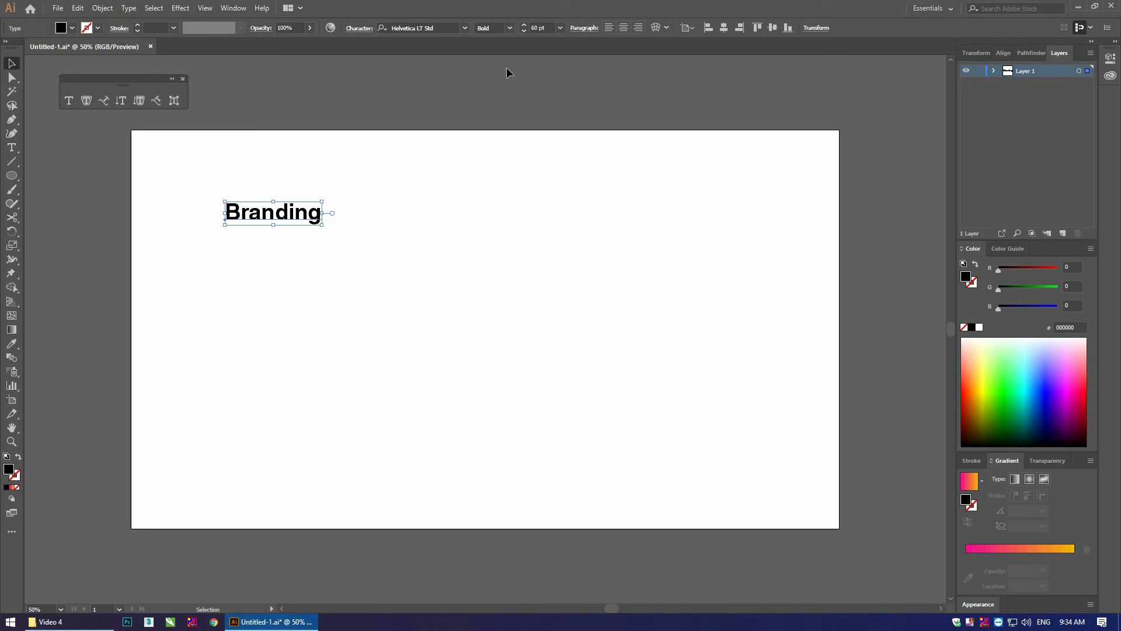
- Display the Character settings and shift the letter "B" of "Branding" to the right with the Touch Type tool
key("ctrl+t")
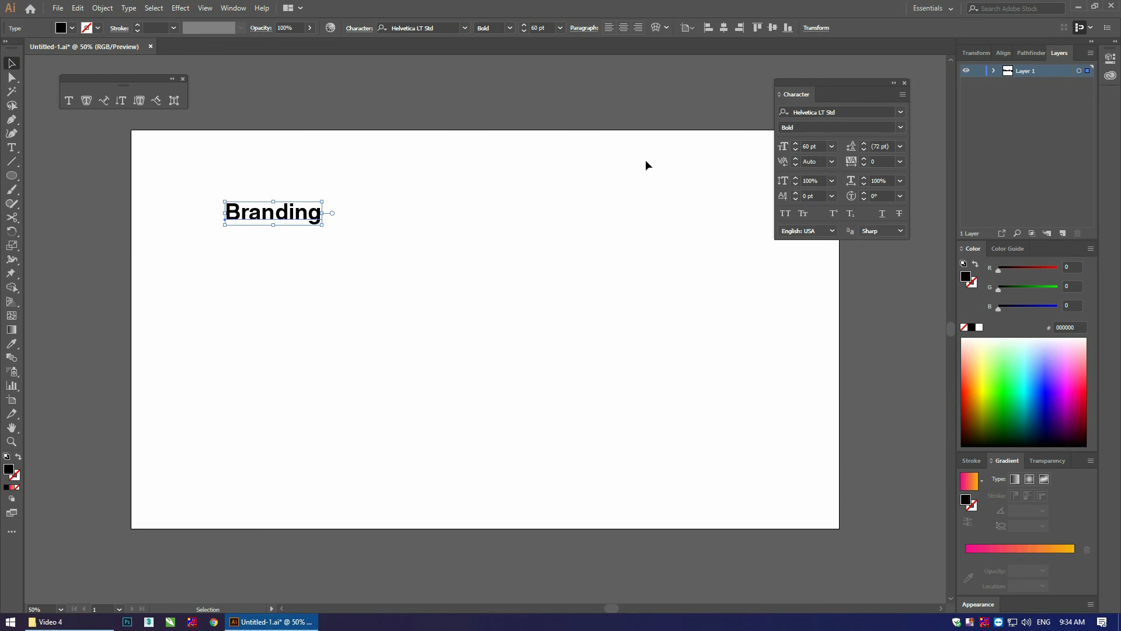
left_click(173, 100)
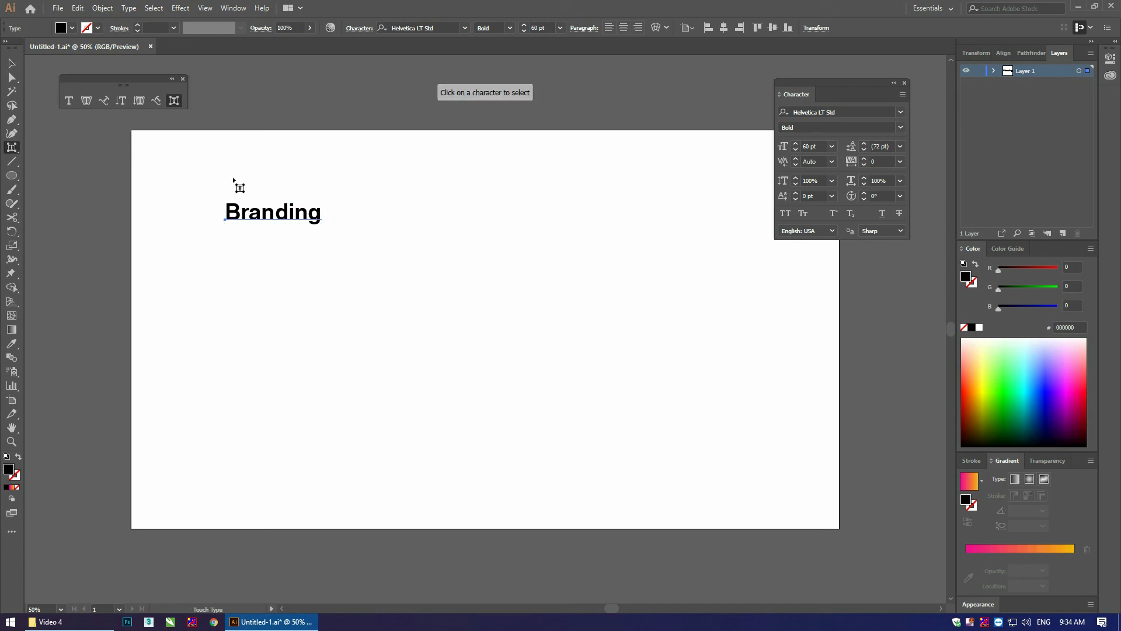
left_click(244, 224)
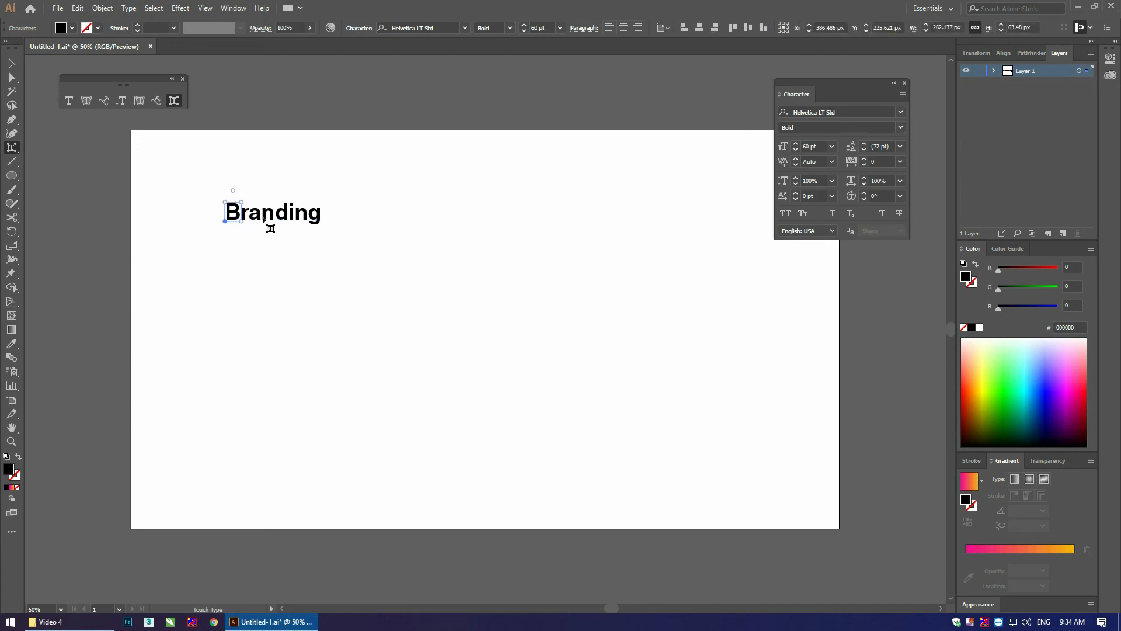
left_click_drag(239, 217, 308, 215)
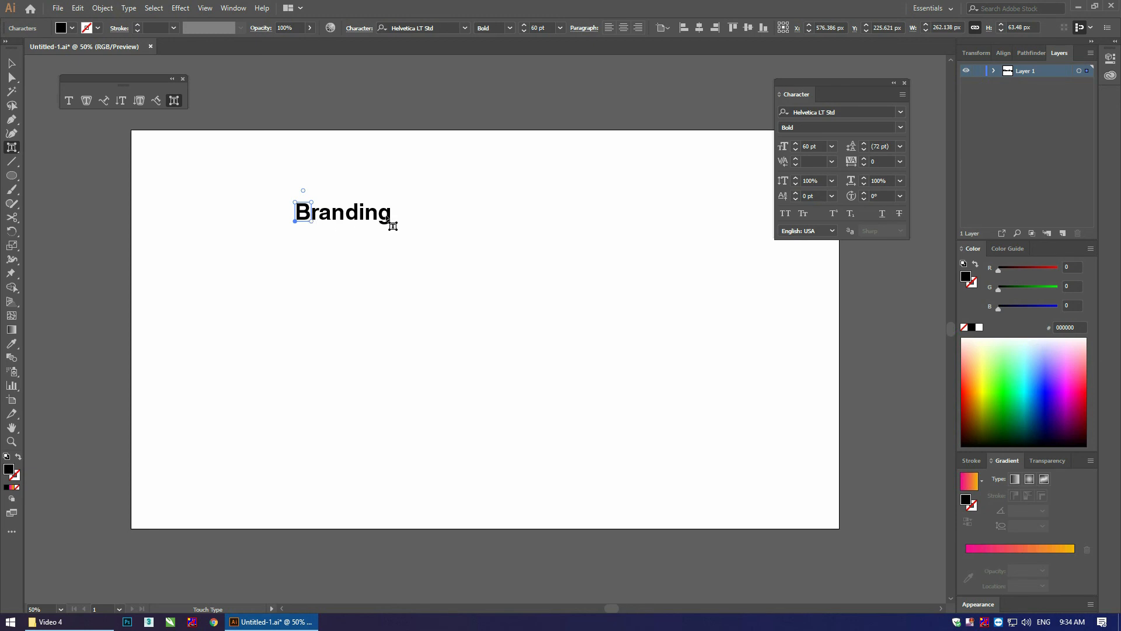
- Try raising the first "n" and the "d" of "Branding" above the baseline with the Touch Type tool, undoing each move
left_click(339, 214)
left_click_drag(341, 215, 341, 172)
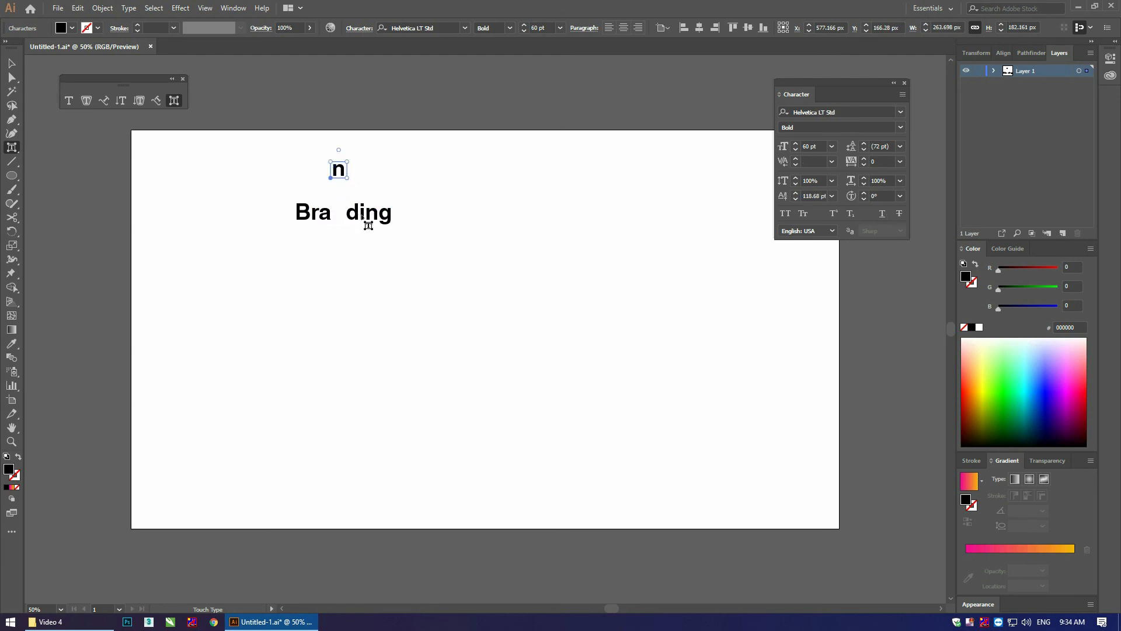
key("ctrl+z")
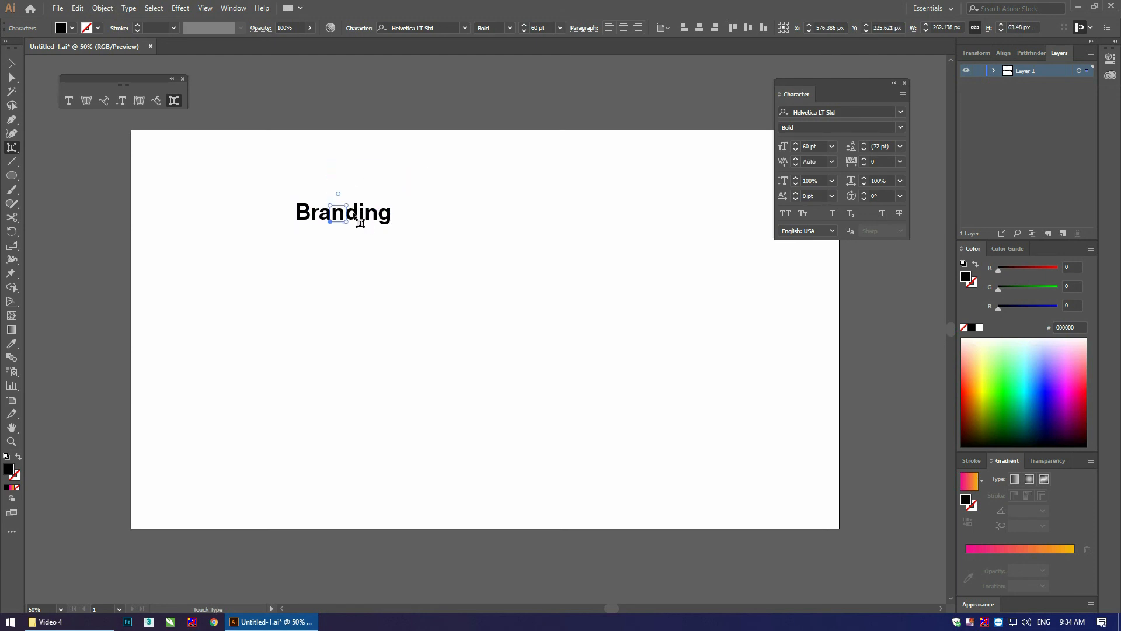
left_click_drag(353, 206, 358, 194)
key("ctrl+z")
- Try raising the "g" of "Branding" and moving it well away from the word, and undo both moves
left_click(388, 217)
left_click_drag(388, 217, 385, 184)
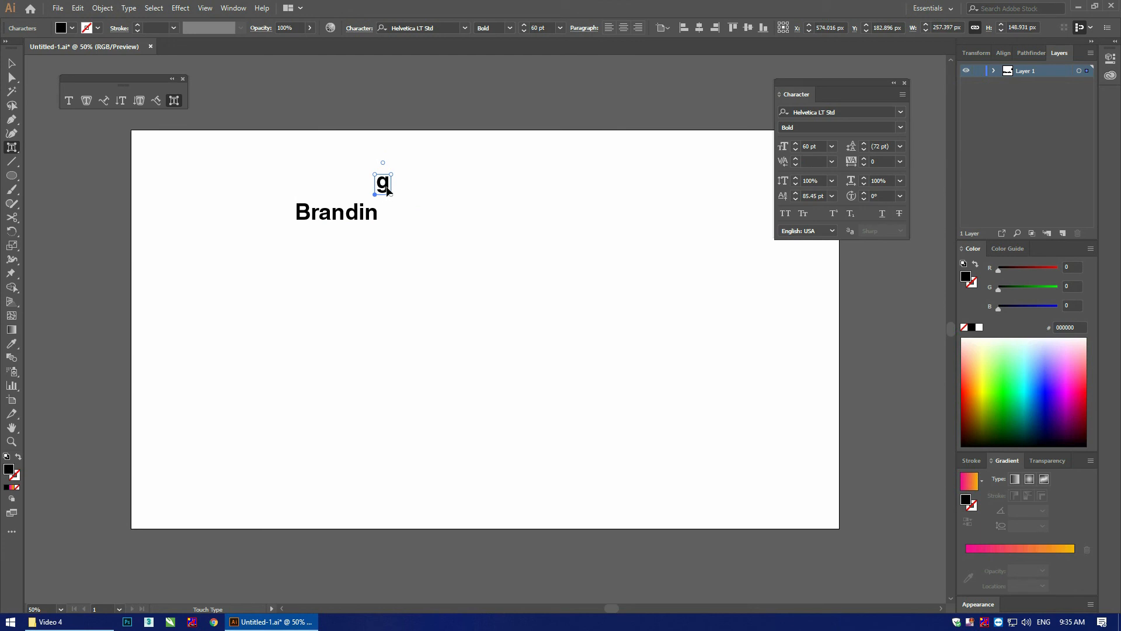
left_click_drag(387, 190, 473, 222)
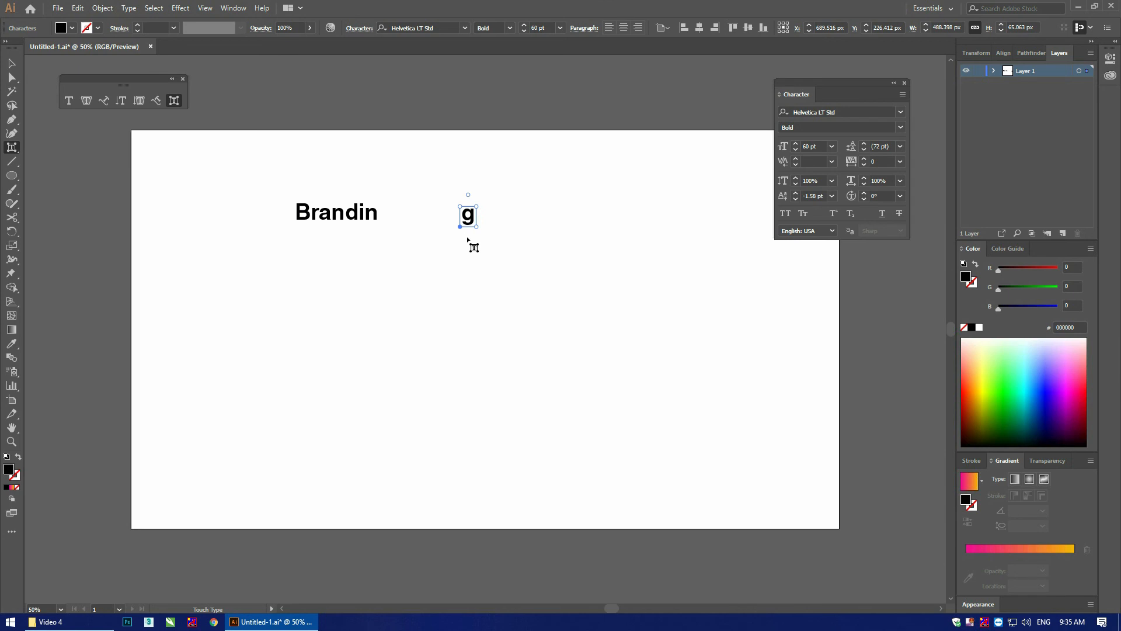
key("ctrl")
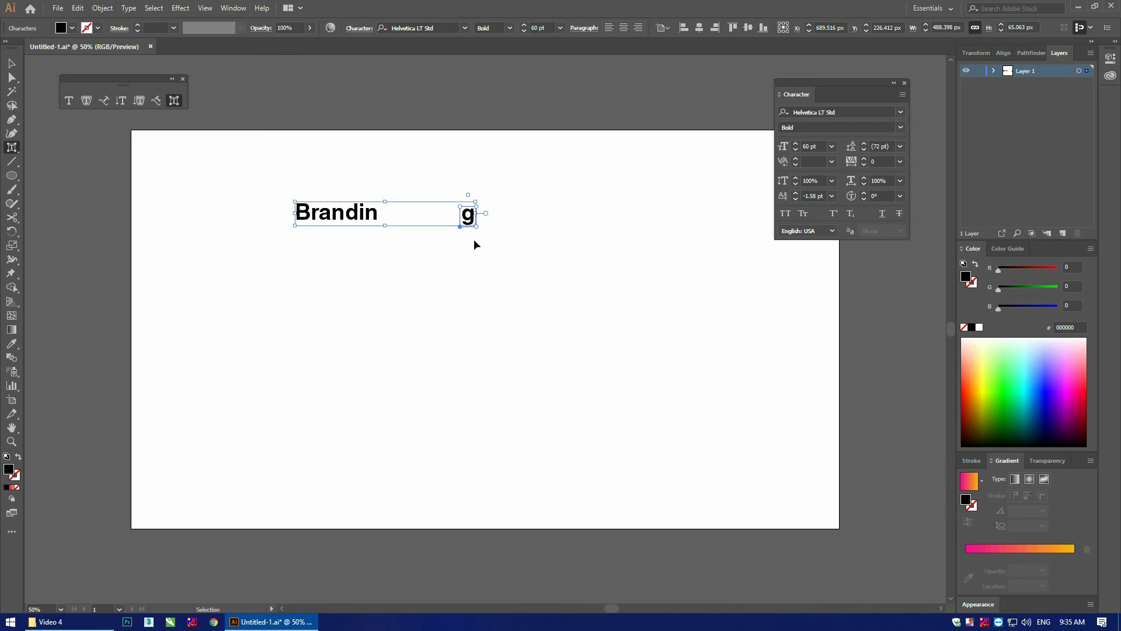
key("ctrl+z")
key("ctrl+z")
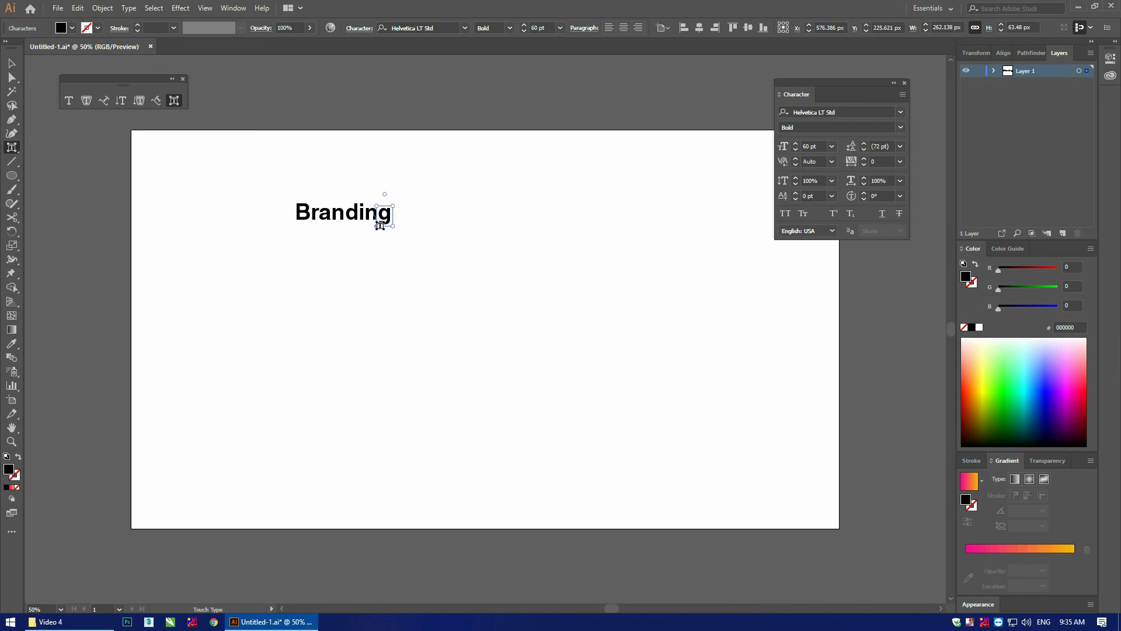
- Delete the "Branding" text from the artboard
left_click(370, 213)
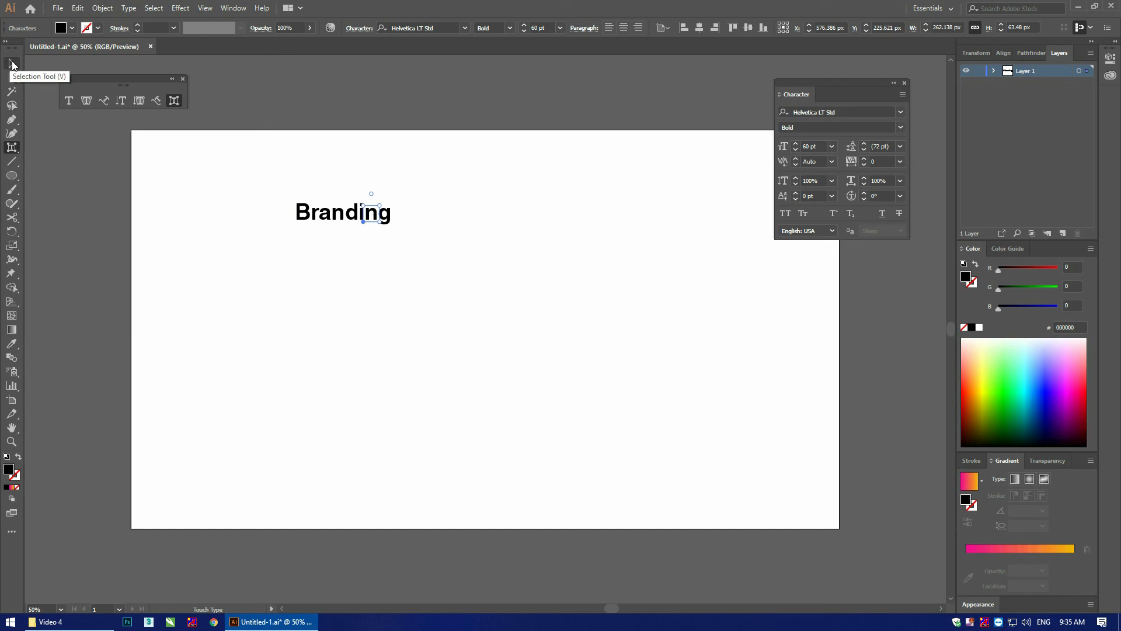
left_click(385, 221)
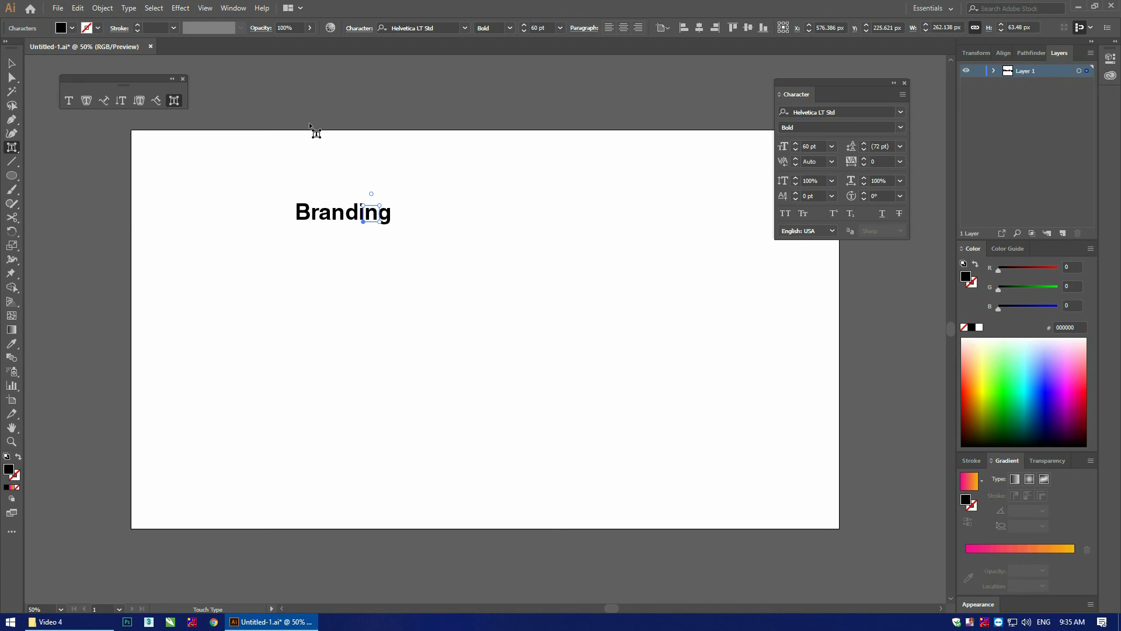
left_click(12, 63)
key("Delete")
- Create a placeholder text area about 1522 px wide and 817 px tall, and set its font size to 48 pt
left_click(69, 104)
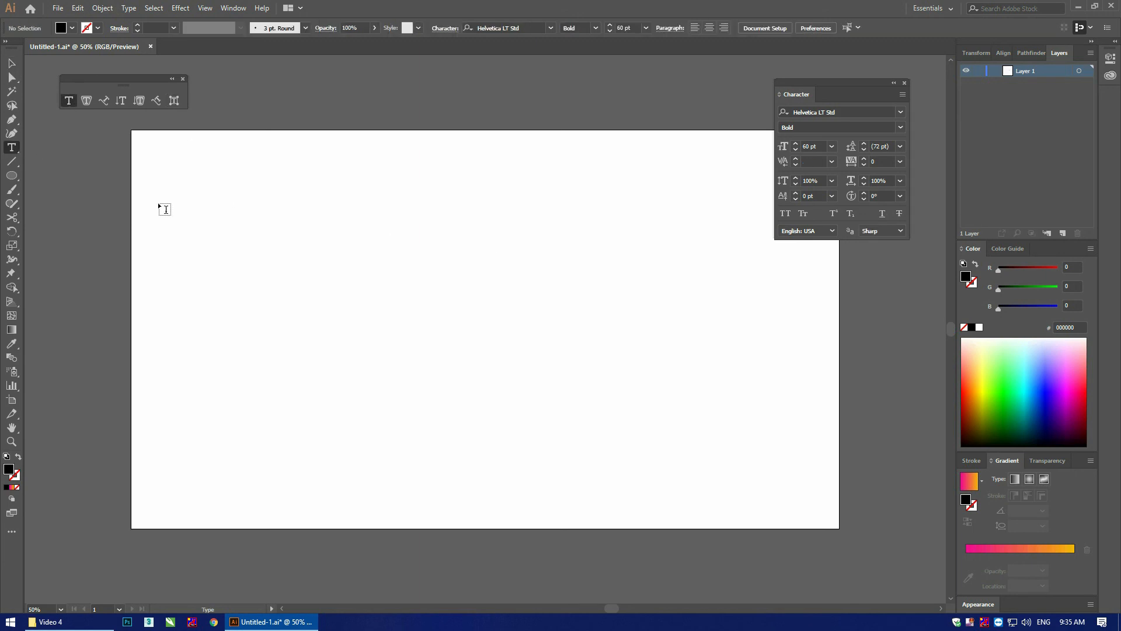
mouse_move(177, 185)
left_mouse_down()
mouse_move(257, 243)
mouse_move(739, 486)
left_mouse_up()
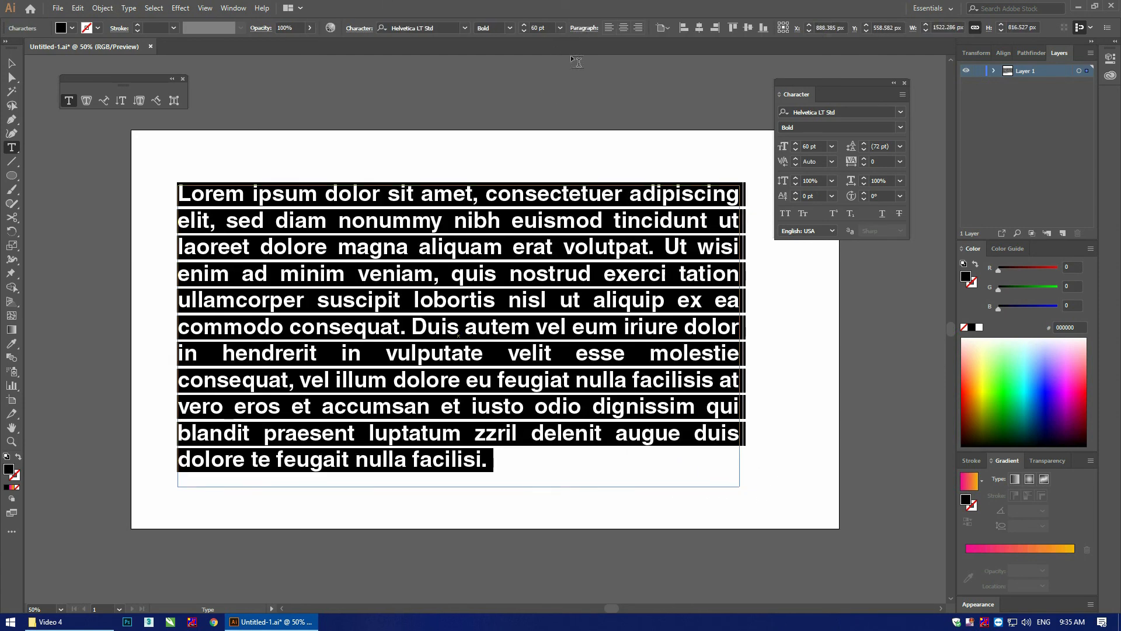
left_click(559, 27)
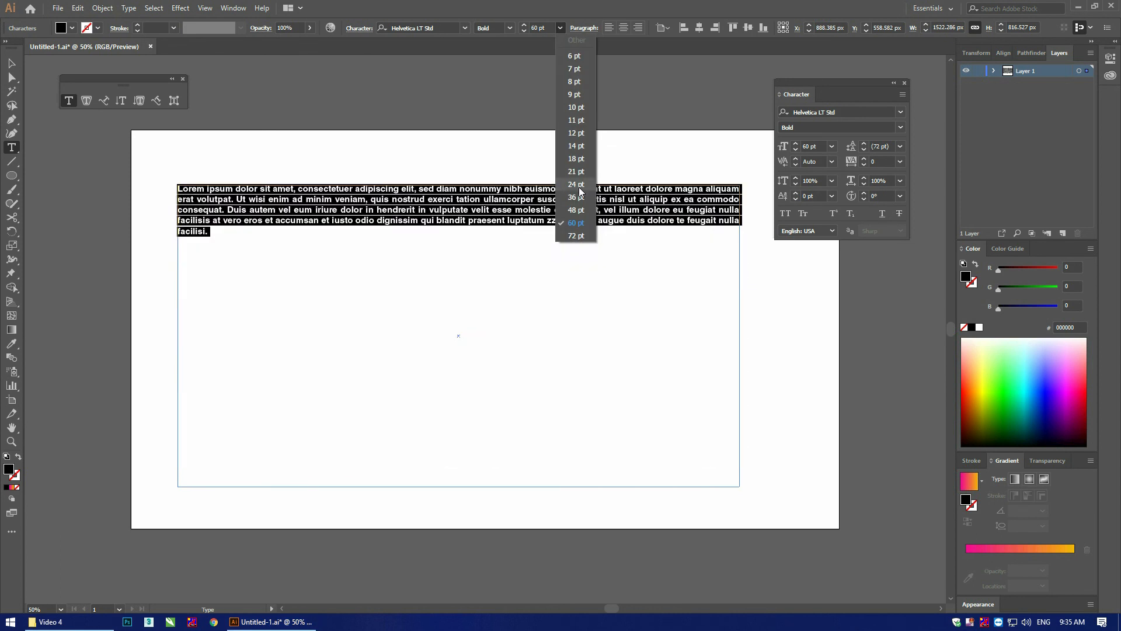
left_click(576, 211)
key("Escape")
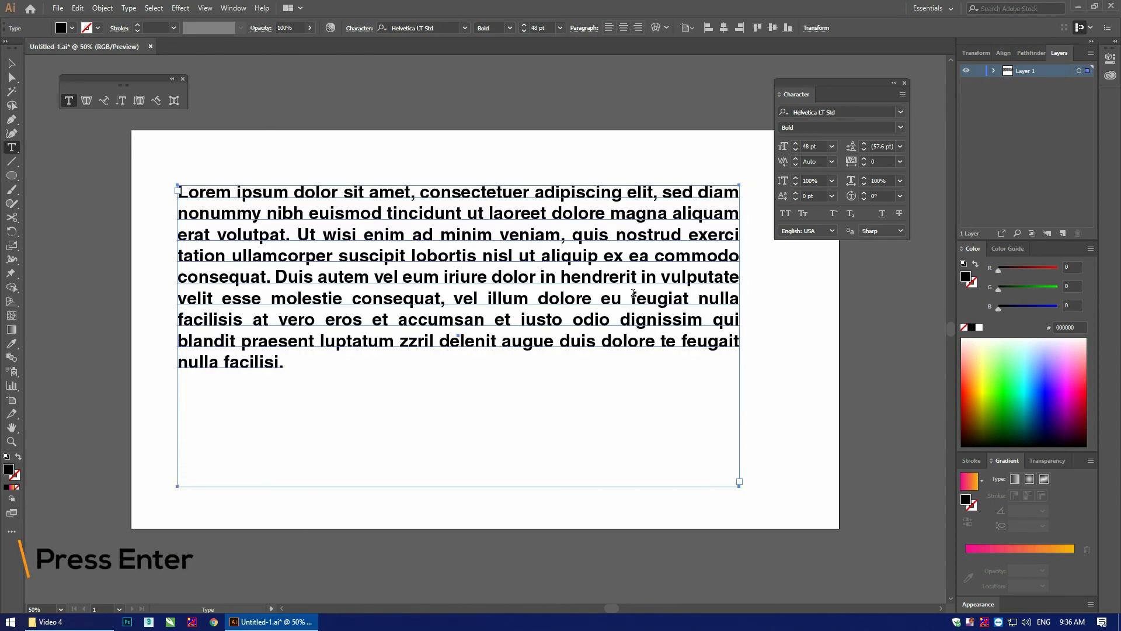
- Set the text area's width to 1000 px, and reopen its Area Type Options with the preview turned on
key("Return")
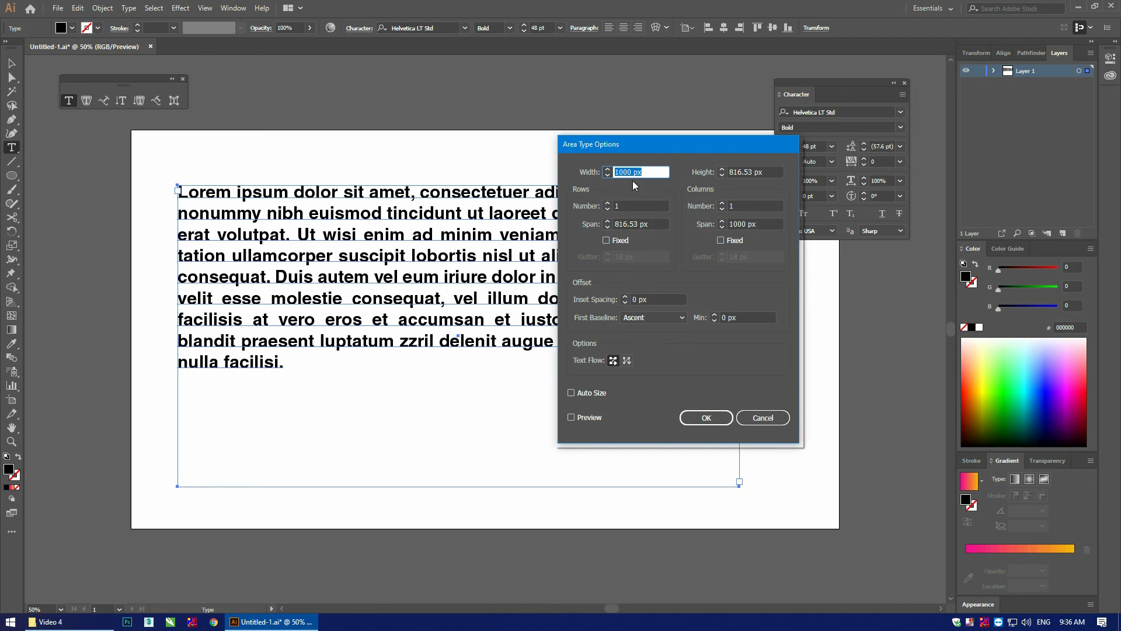
left_click(706, 418)
left_click(128, 8)
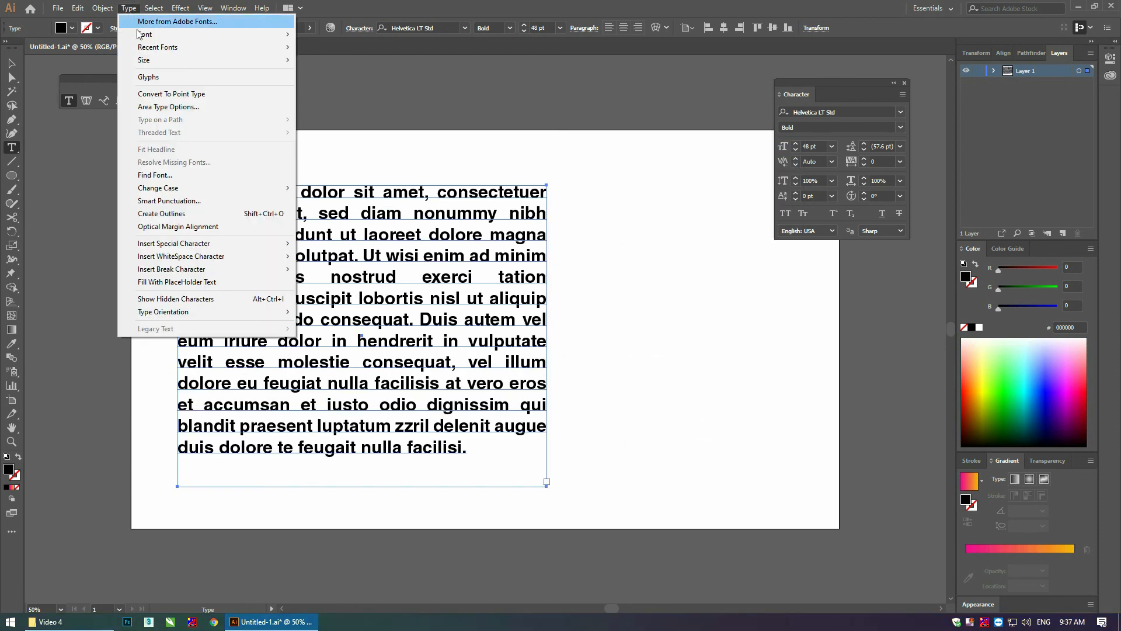
left_click(173, 109)
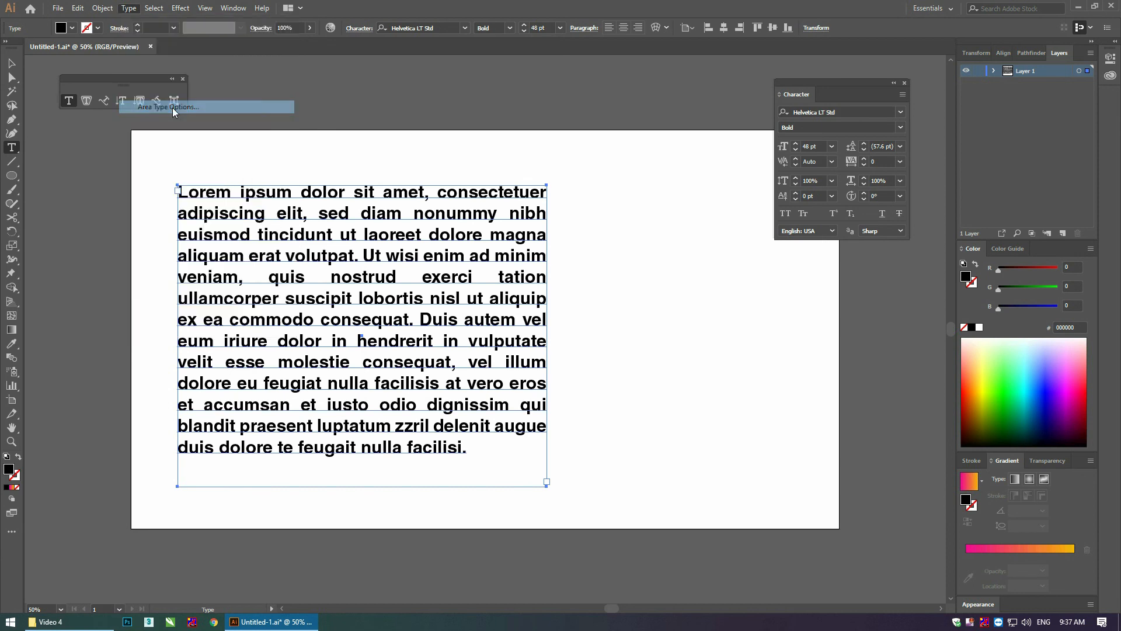
left_click_drag(666, 143, 579, 142)
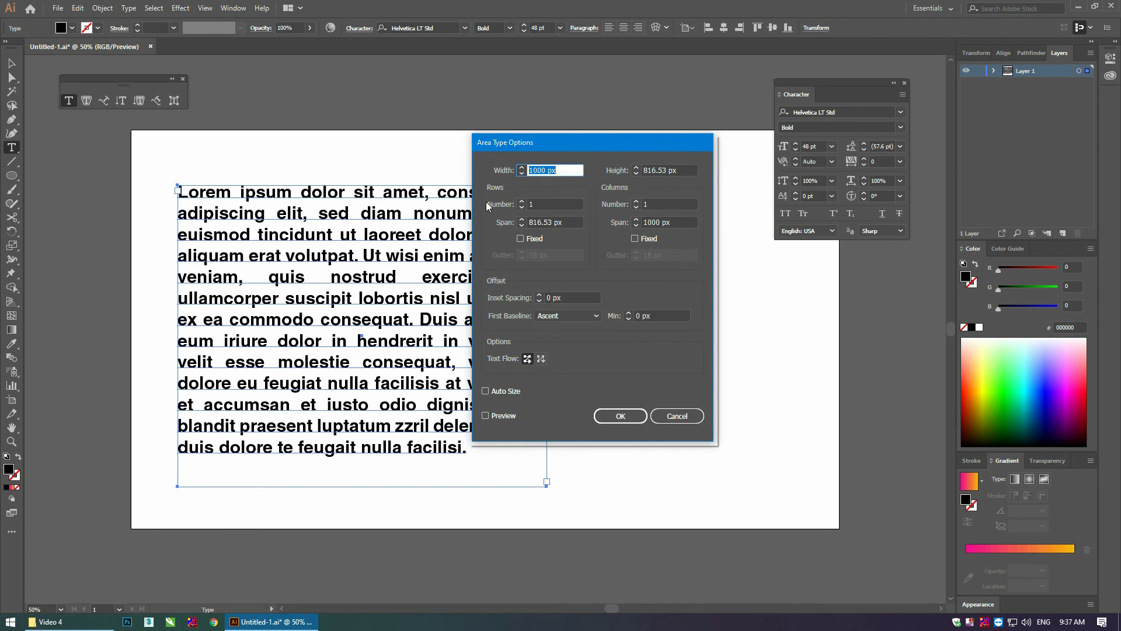
left_click(485, 416)
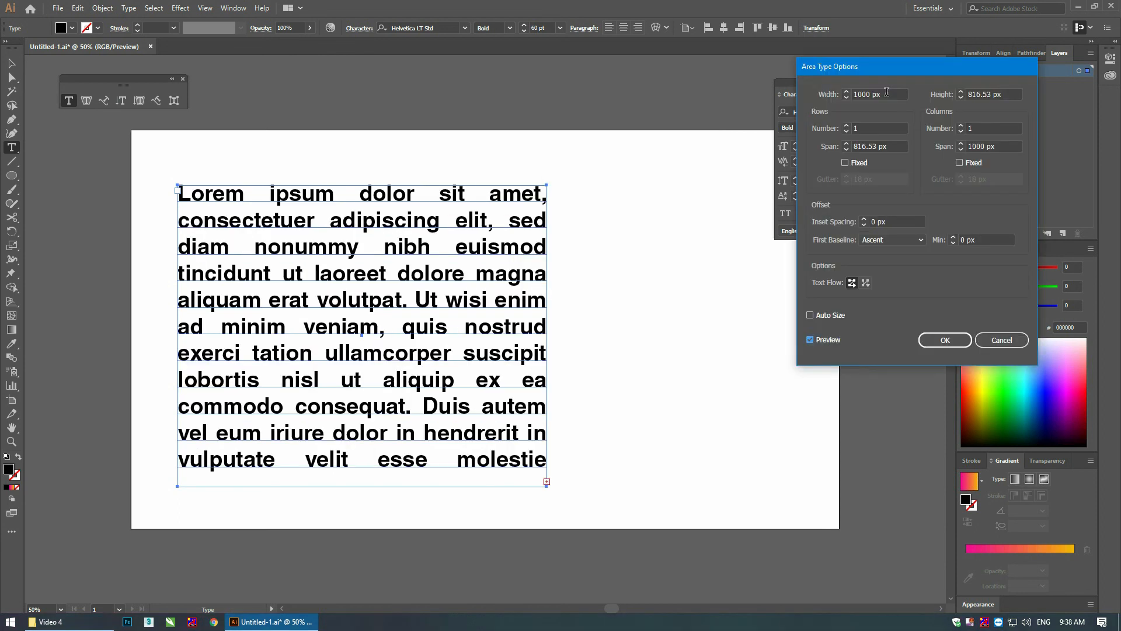
- Try a text area width of 150 px in the preview, and set the width back to 1000 px
key("Tab")
type("150")
key("Tab")
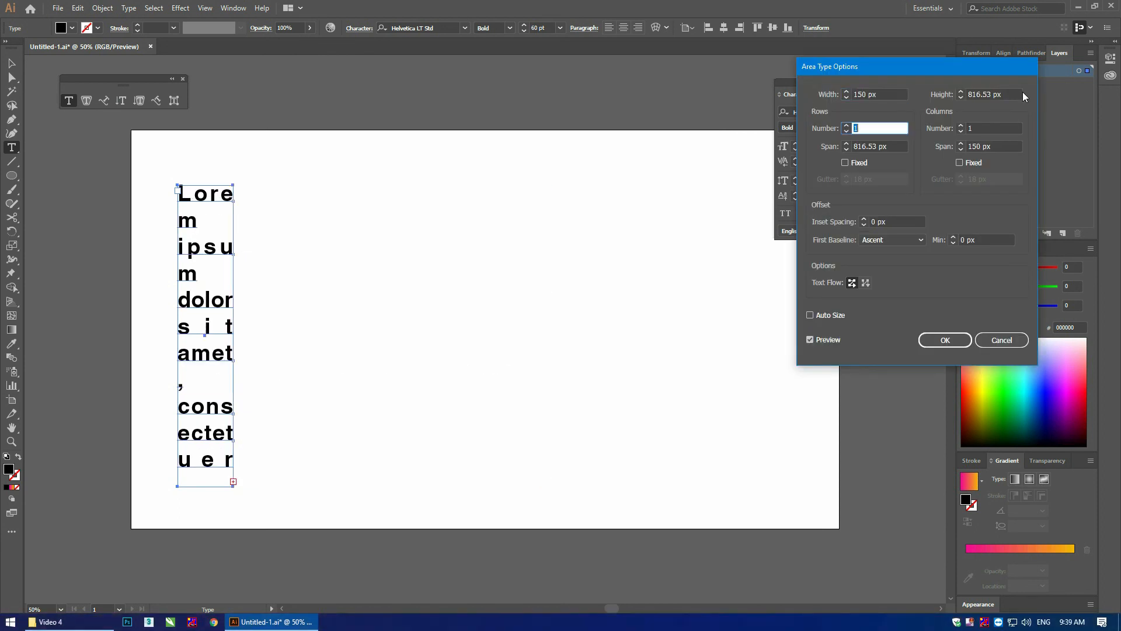
key("shift+Tab")
type("1000")
key("Tab")
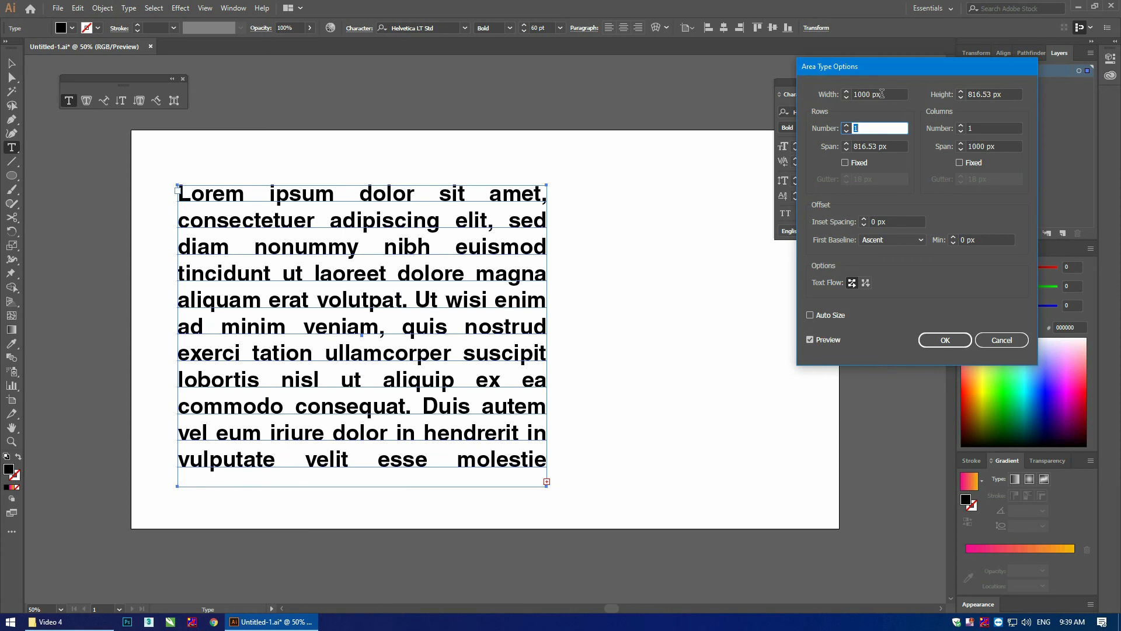
- Move the Area Type Options dialog closer to the text, and set the text area's height to 500 px
key("shift+Tab")
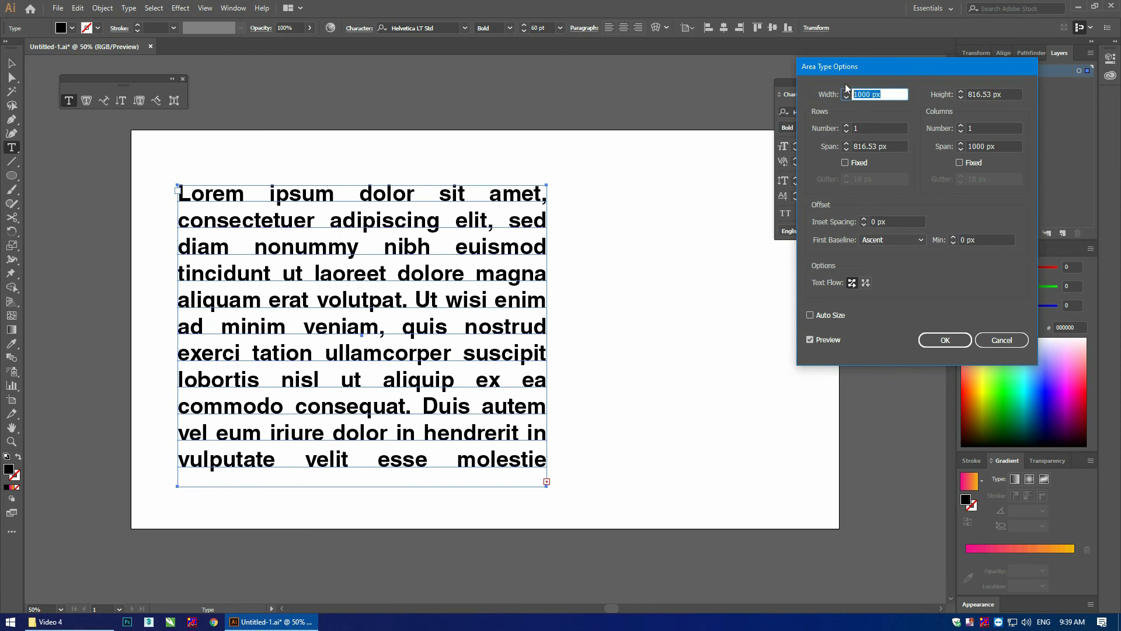
left_click_drag(879, 66, 720, 103)
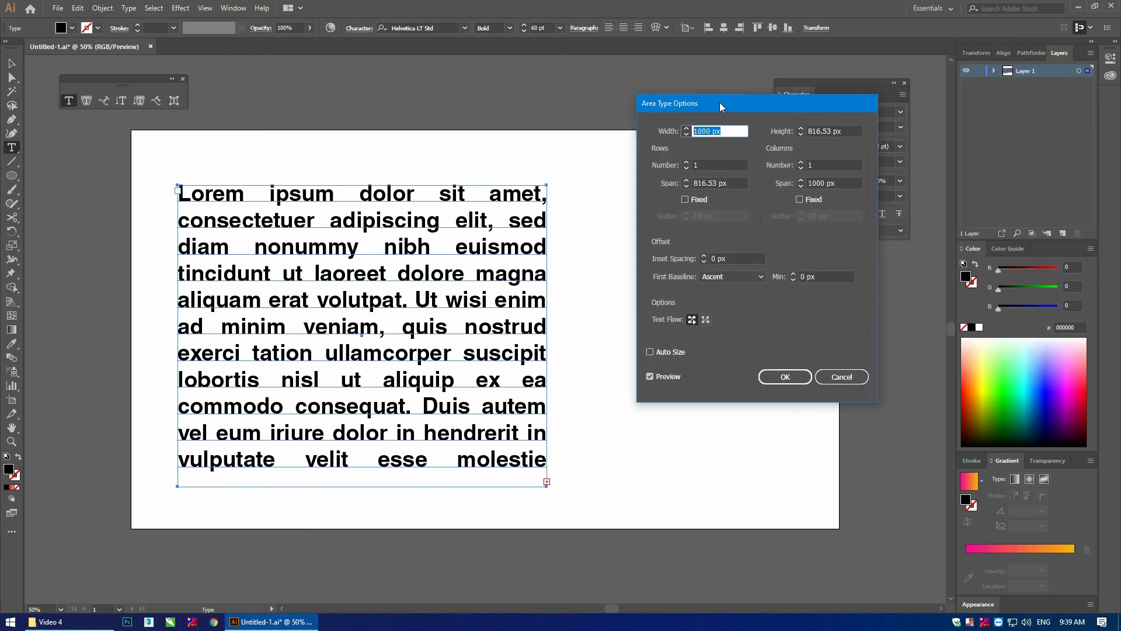
left_click(848, 130)
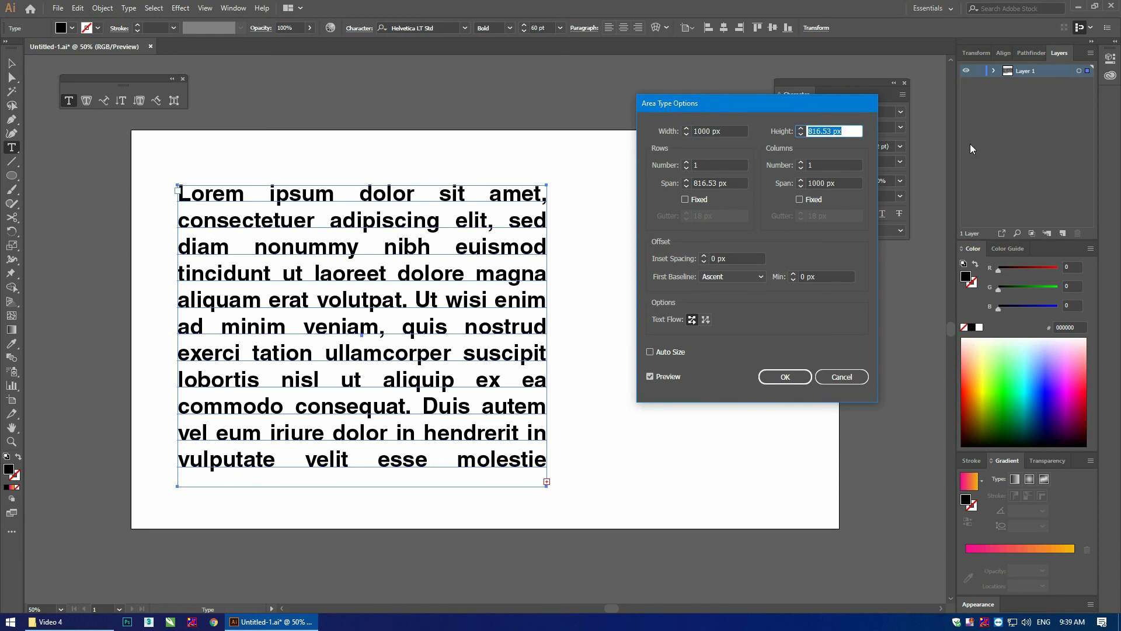
type("500")
key("Tab")
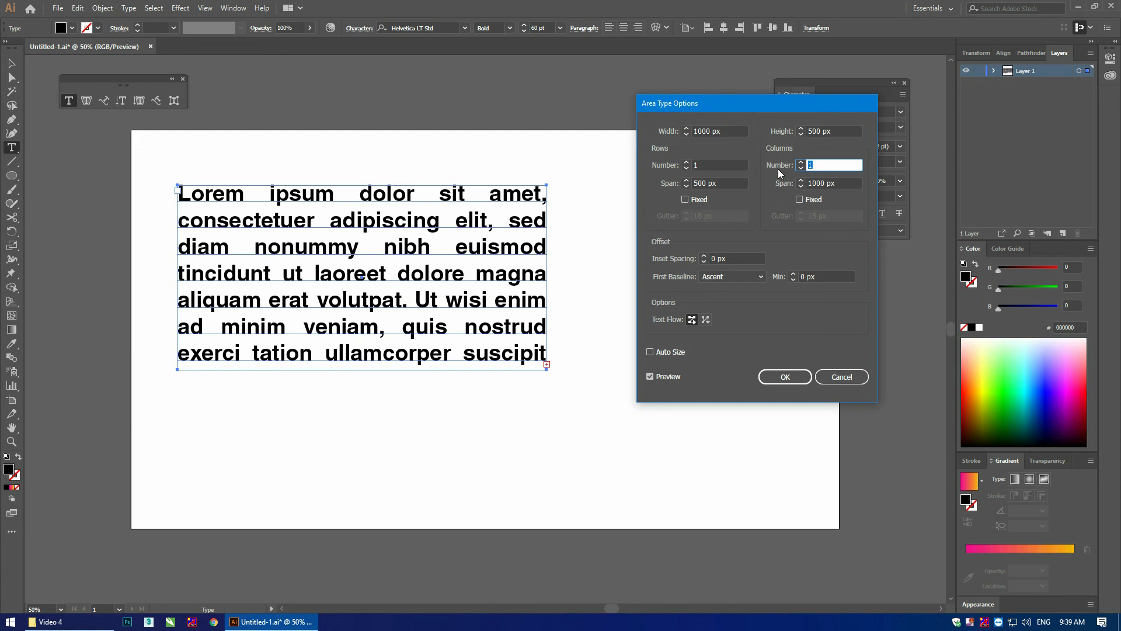
- Set the text area's height to 800 px
left_click(832, 129)
type("800")
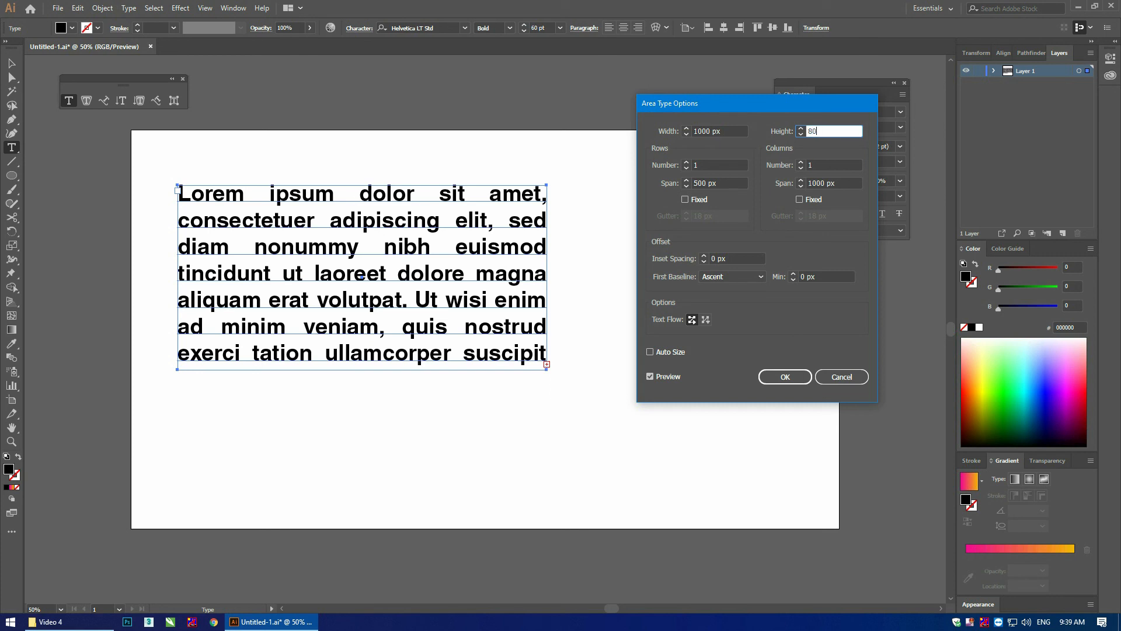
key("Tab")
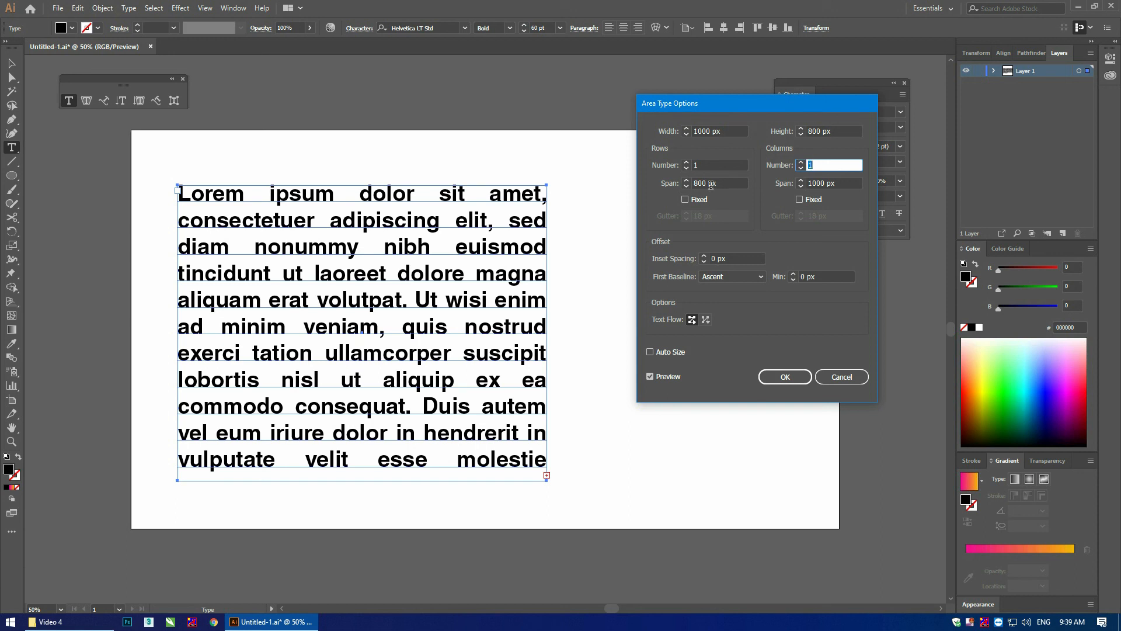
- Divide the text area into 4 rows and 4 columns
left_click(688, 162)
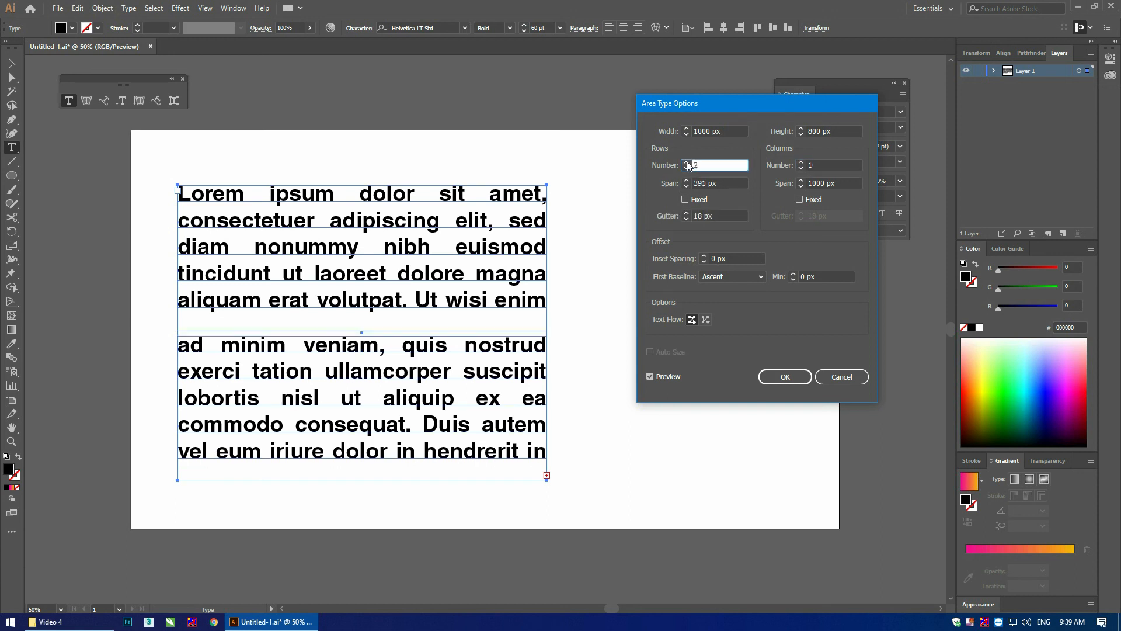
left_click(688, 163)
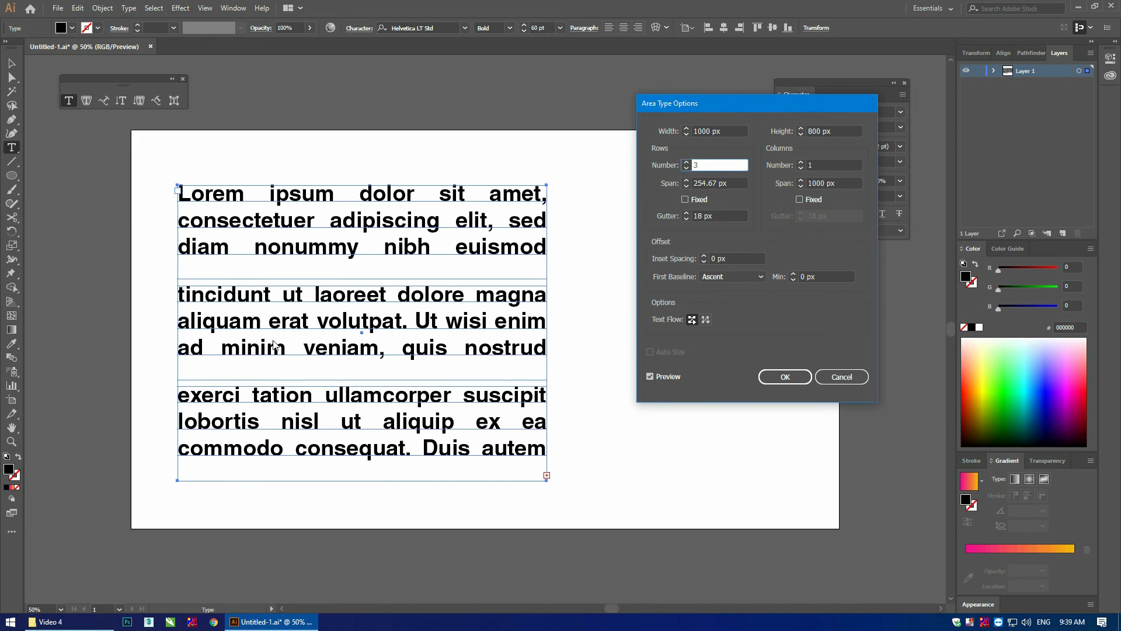
left_click(801, 162)
left_click(802, 162)
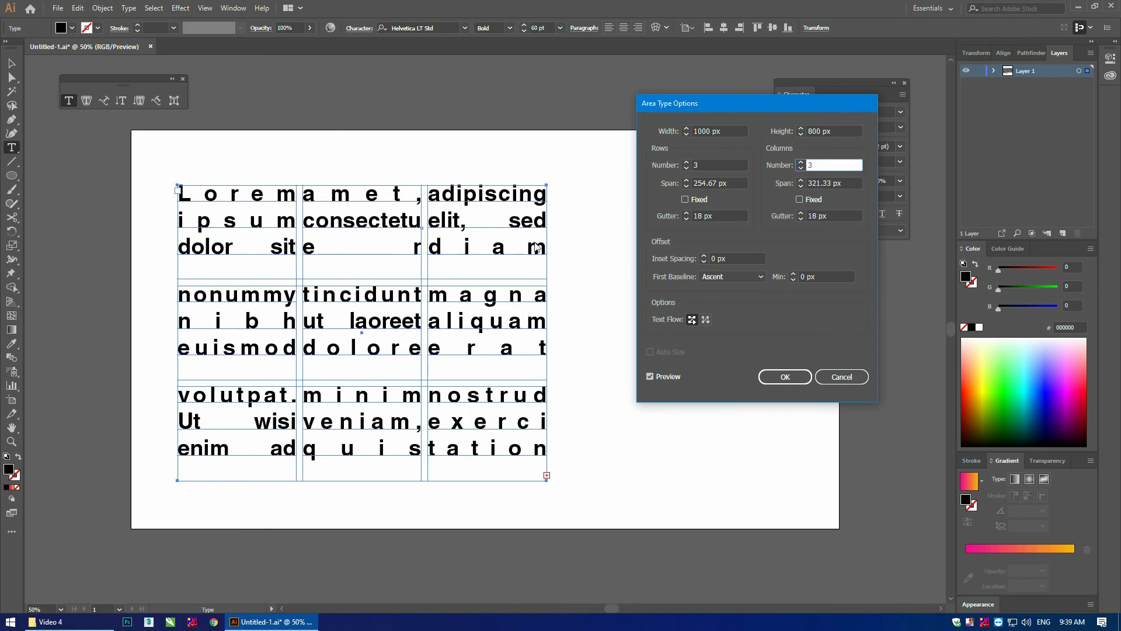
left_click(801, 163)
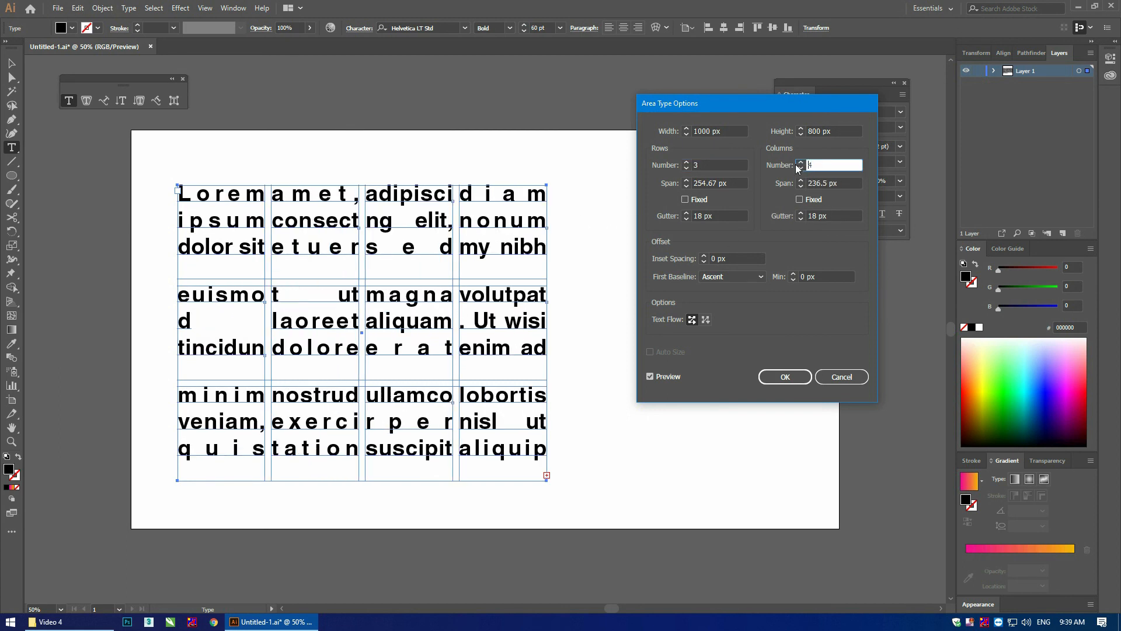
left_click(687, 163)
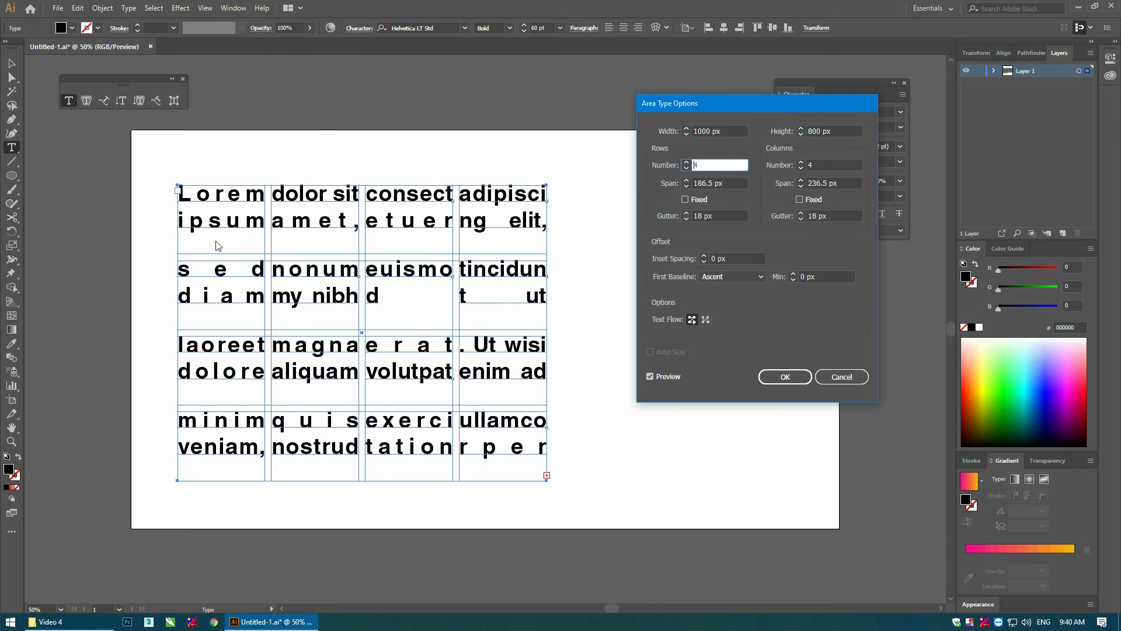
- Try a row span of 150 px in the preview, and set the row span to 200 px
left_click(732, 184)
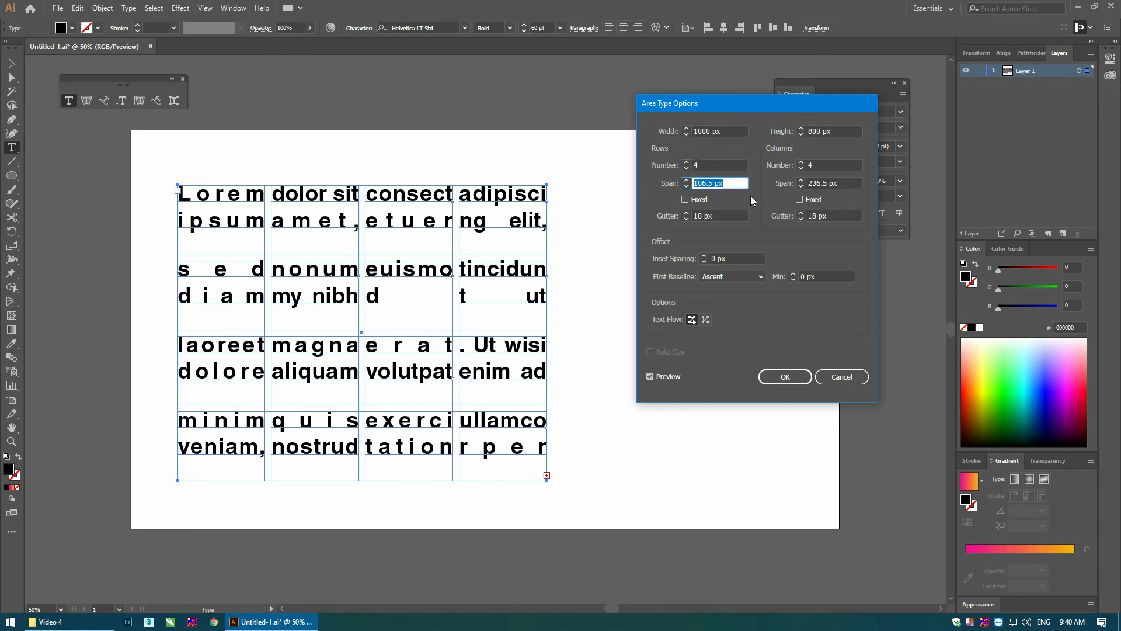
type("150")
key("Tab")
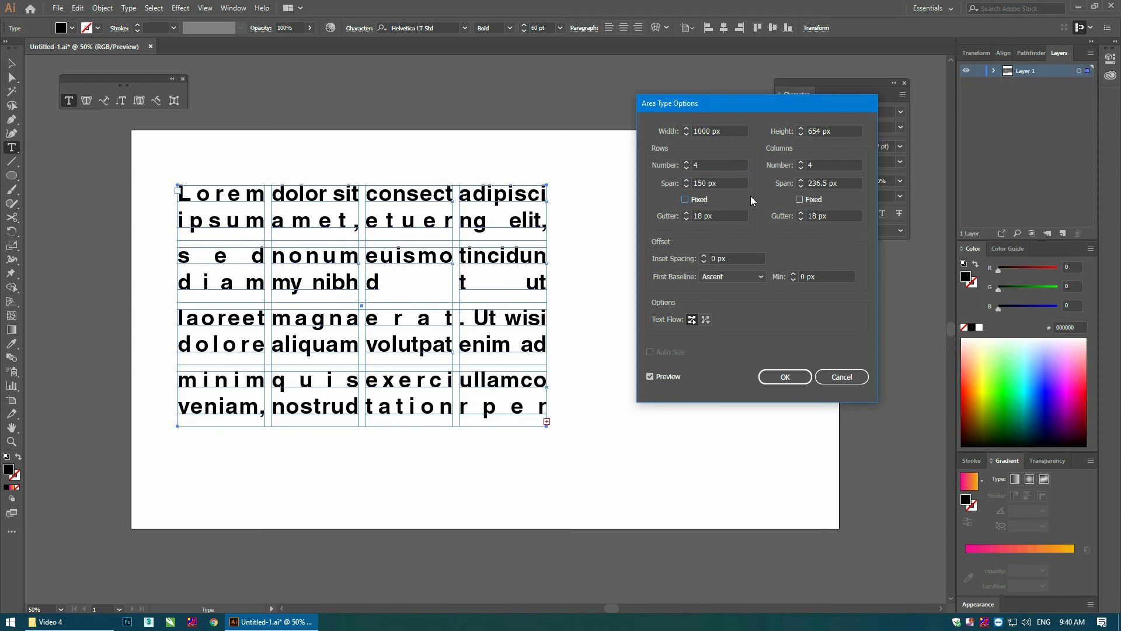
left_click(724, 183)
type("200")
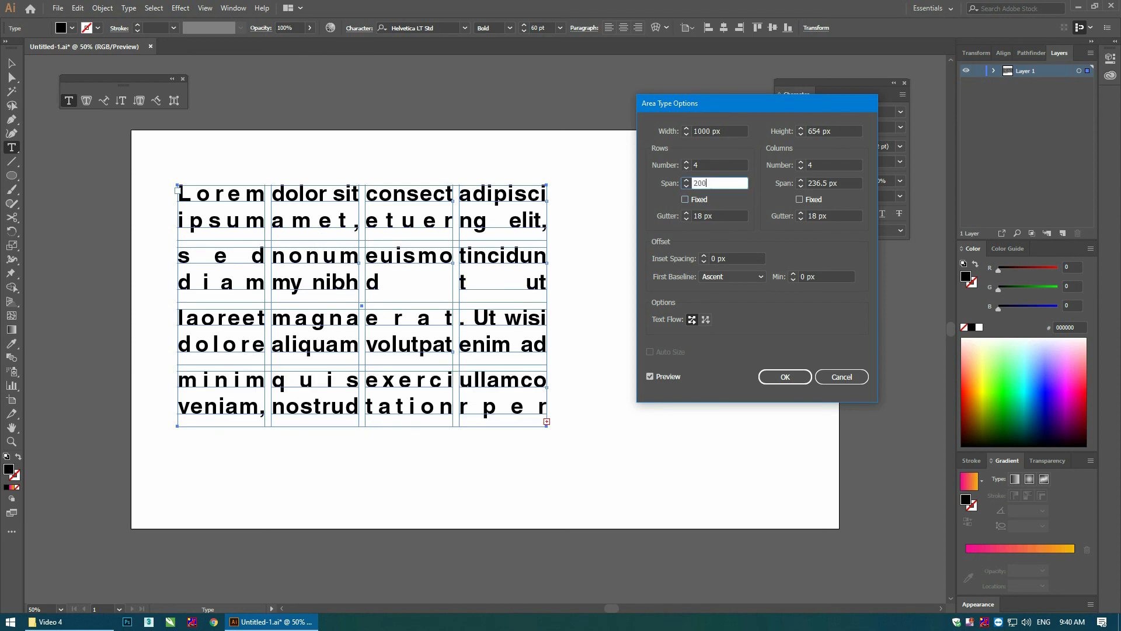
key("Tab")
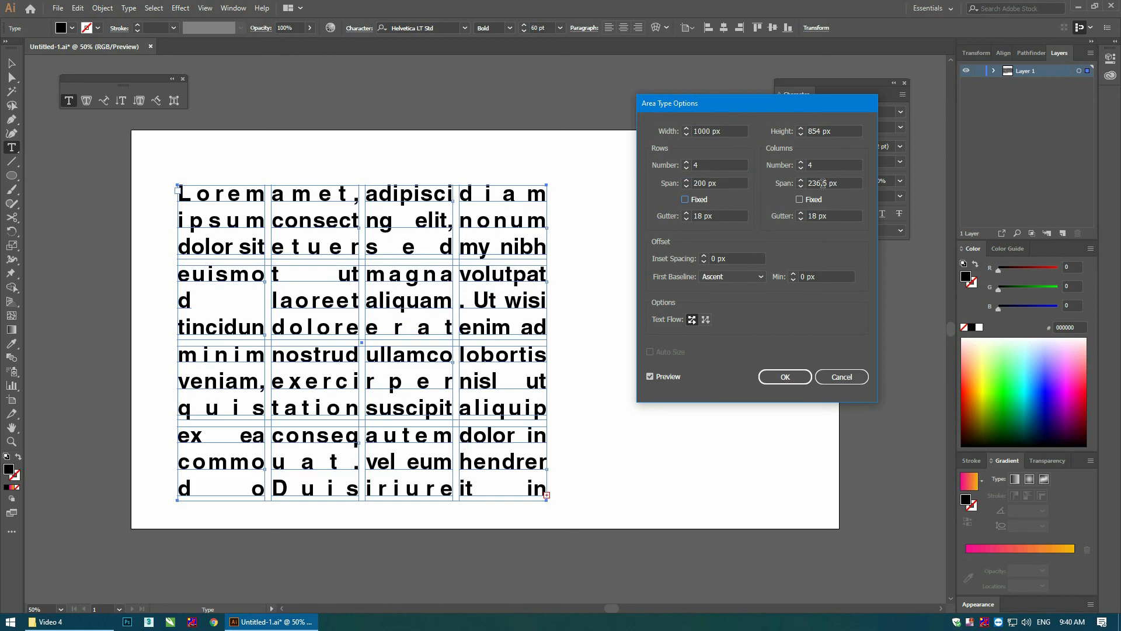
- Try a column span of 250 px, and set the column span to 200 px
left_click(845, 183)
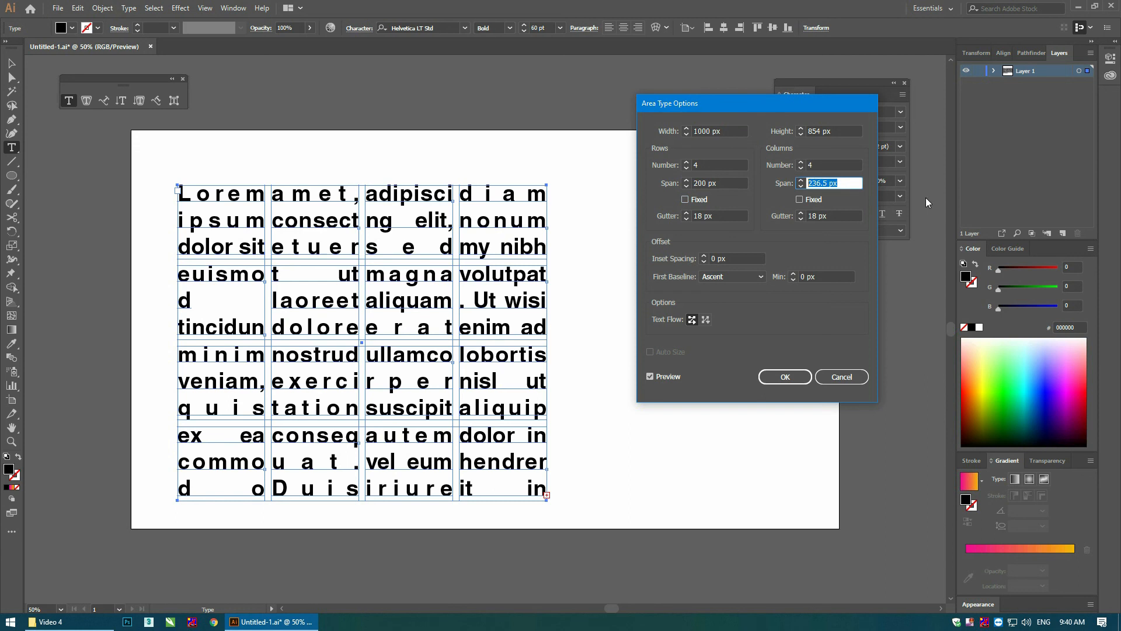
type("250")
key("Tab")
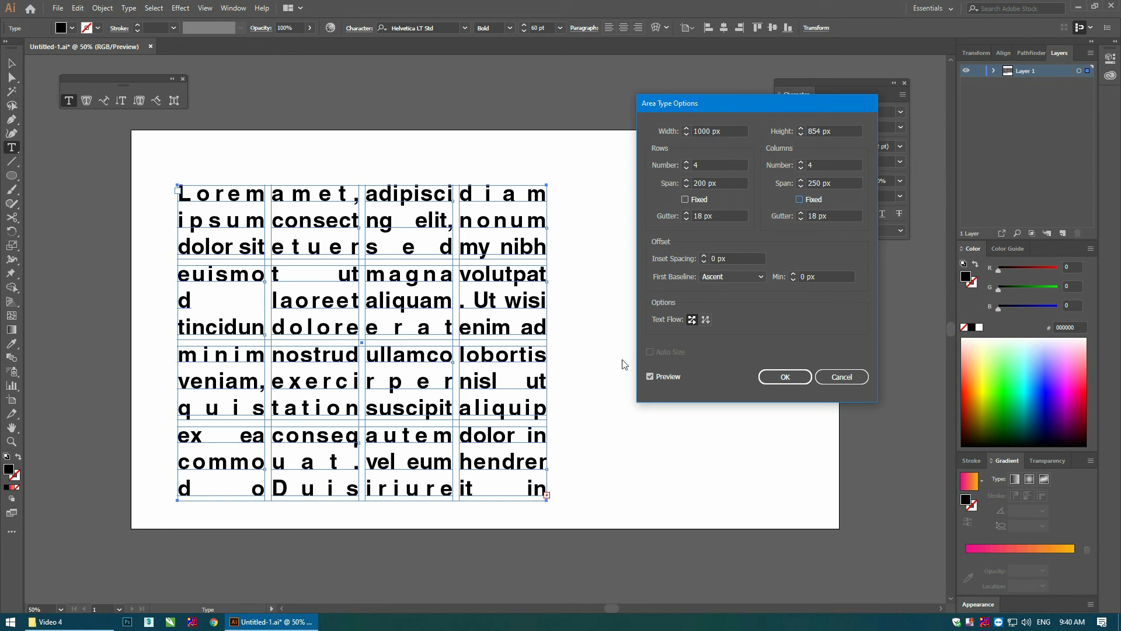
key("shift+Tab")
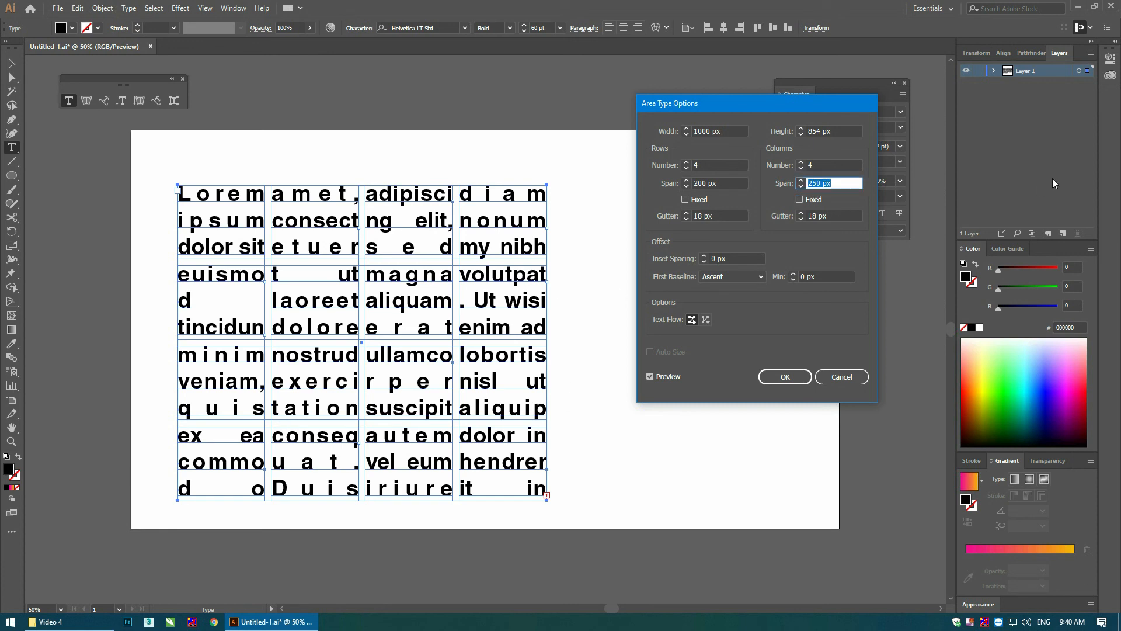
type("200")
key("Tab")
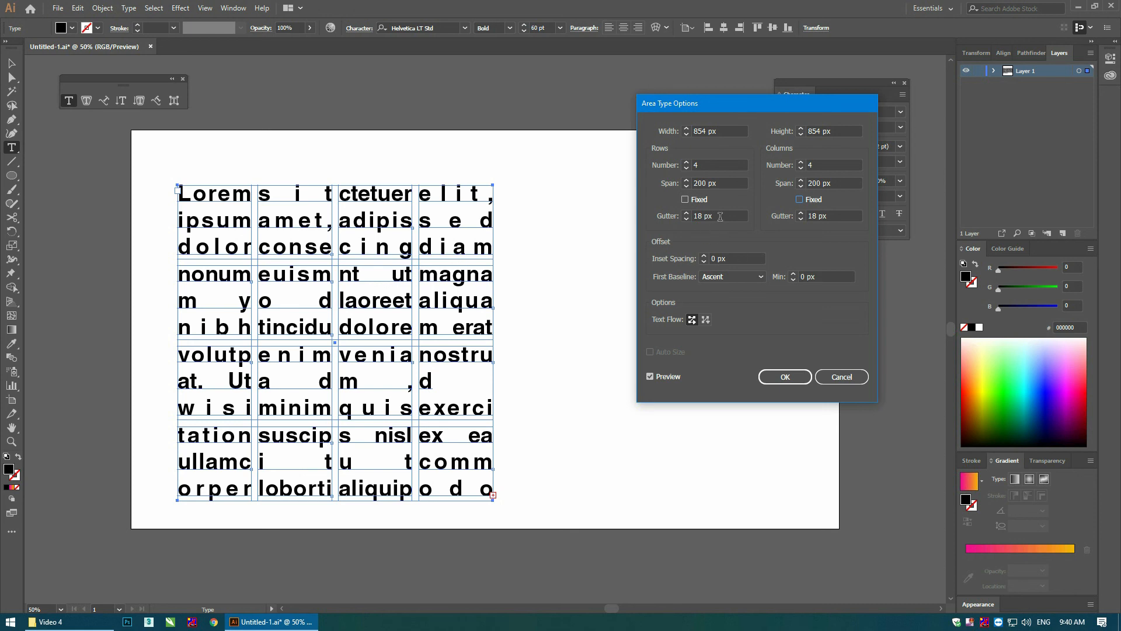
- Try a gutter of 30 px for both the rows and the columns
left_click_drag(720, 217, 689, 217)
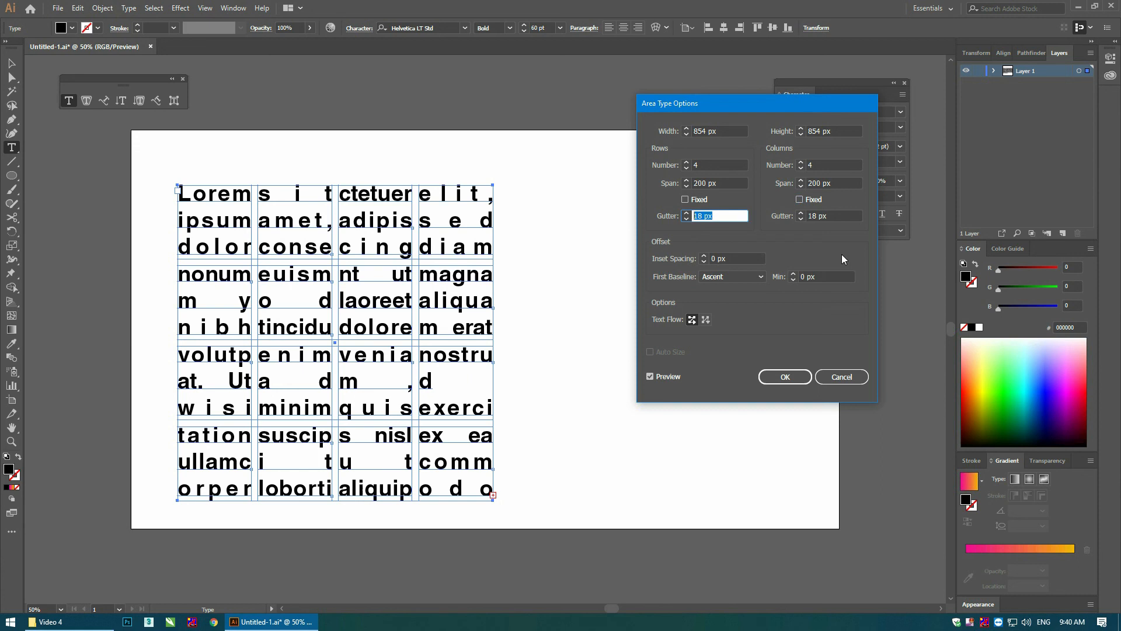
type("30")
key("Tab")
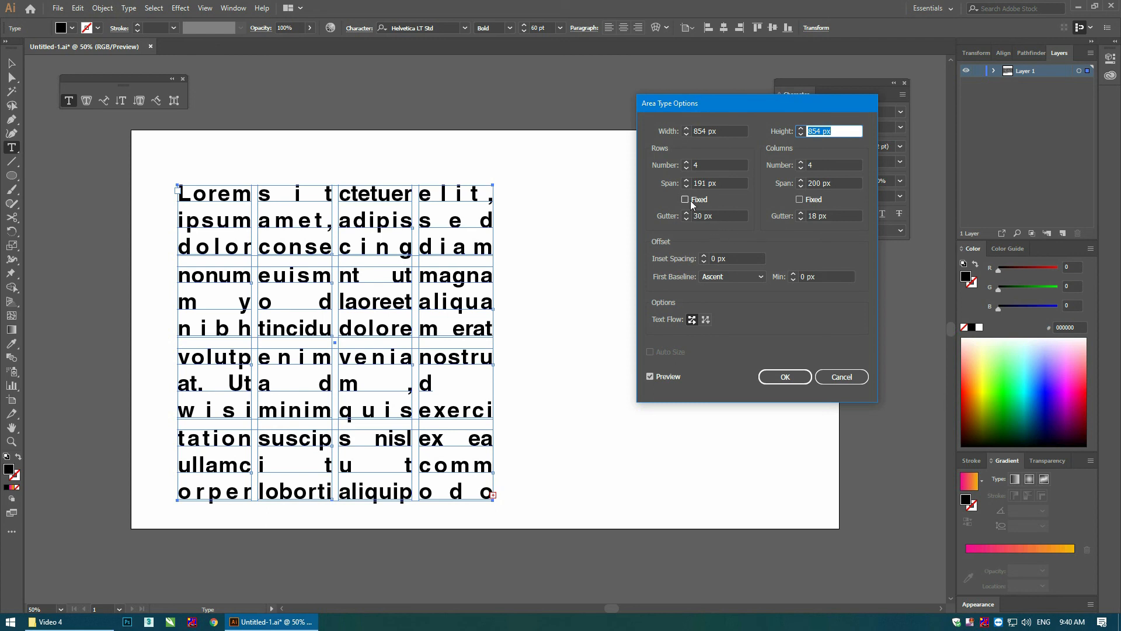
left_click(816, 219)
type("30")
key("Tab")
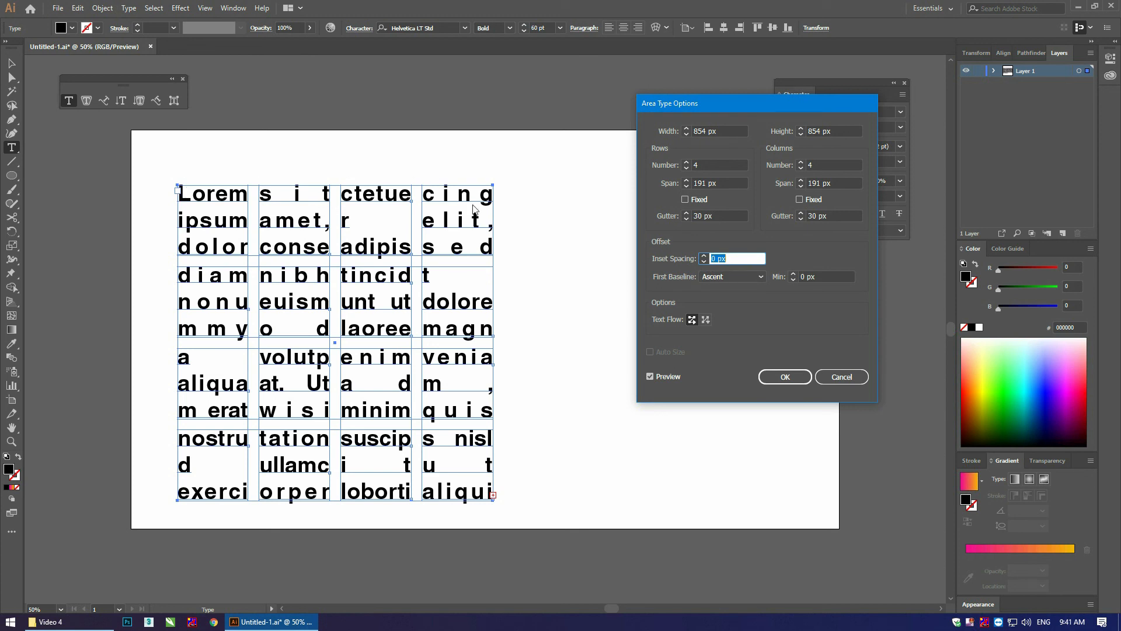
- Set the row gutter to 15 px and the text area's height to 800 px
left_click(717, 216)
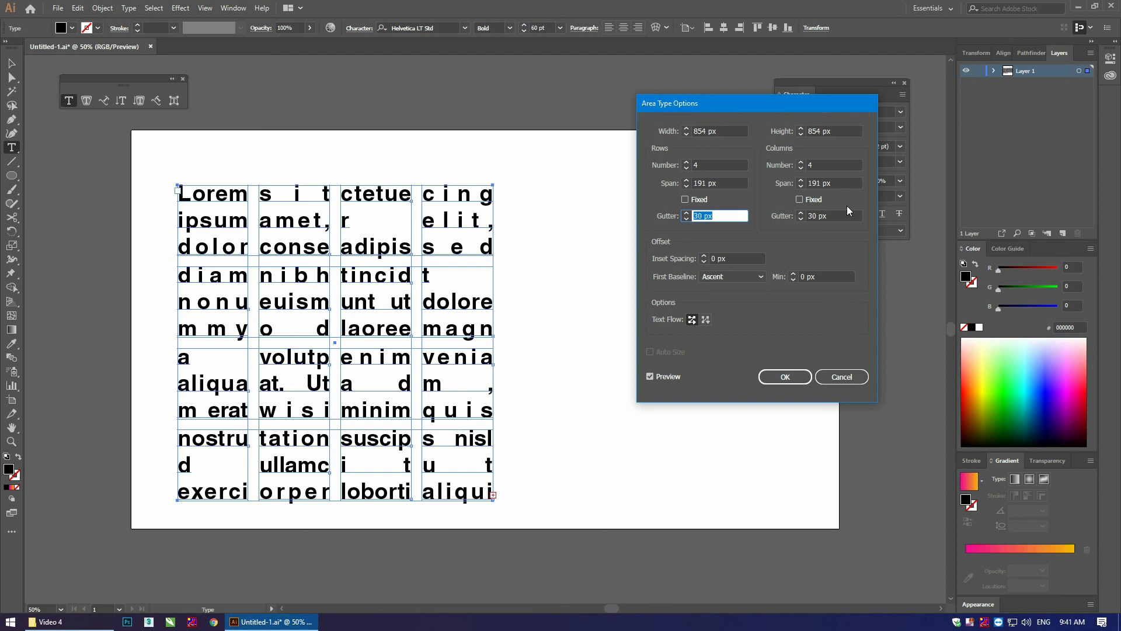
type("15")
key("Tab")
type("1")
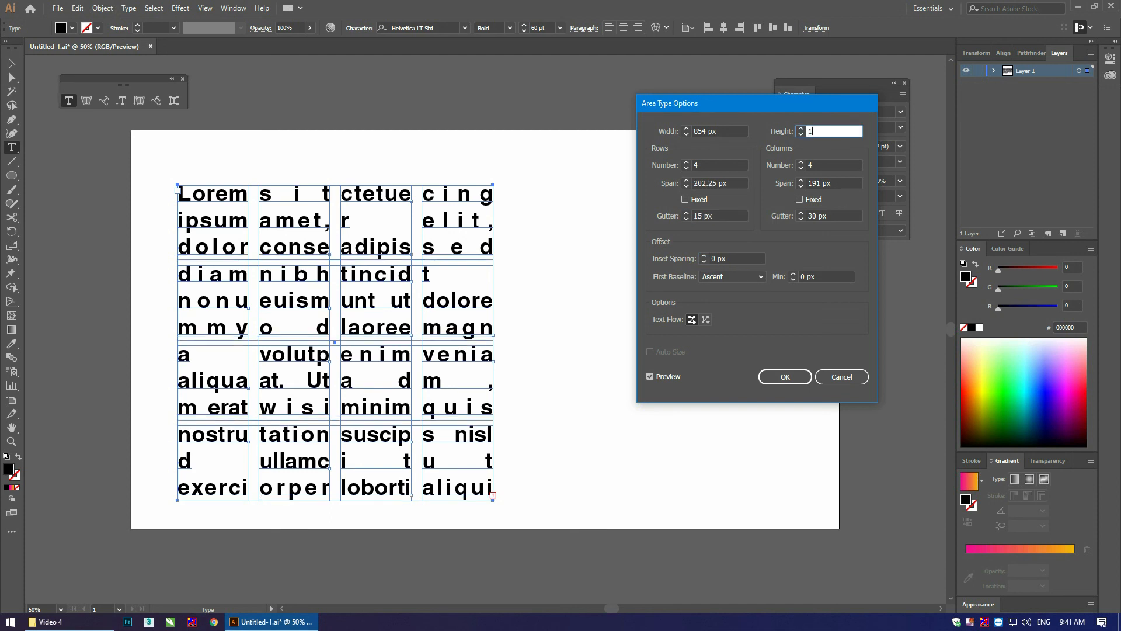
type("800")
key("Tab")
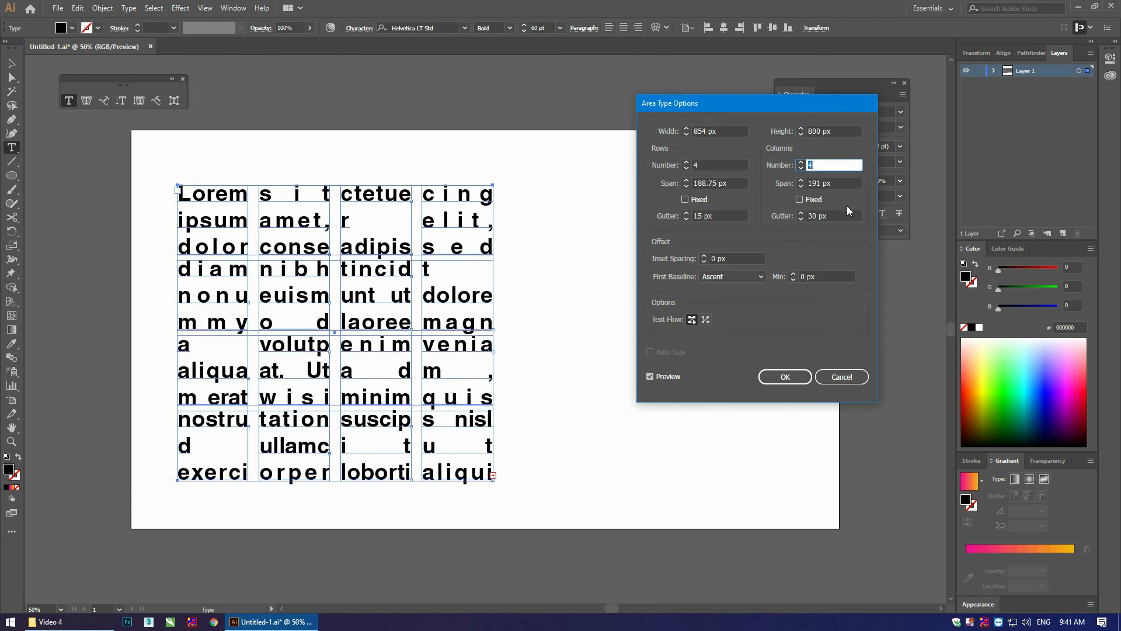
- Set both the column gutter and the inset spacing to 15 px
left_click(837, 216)
type("15")
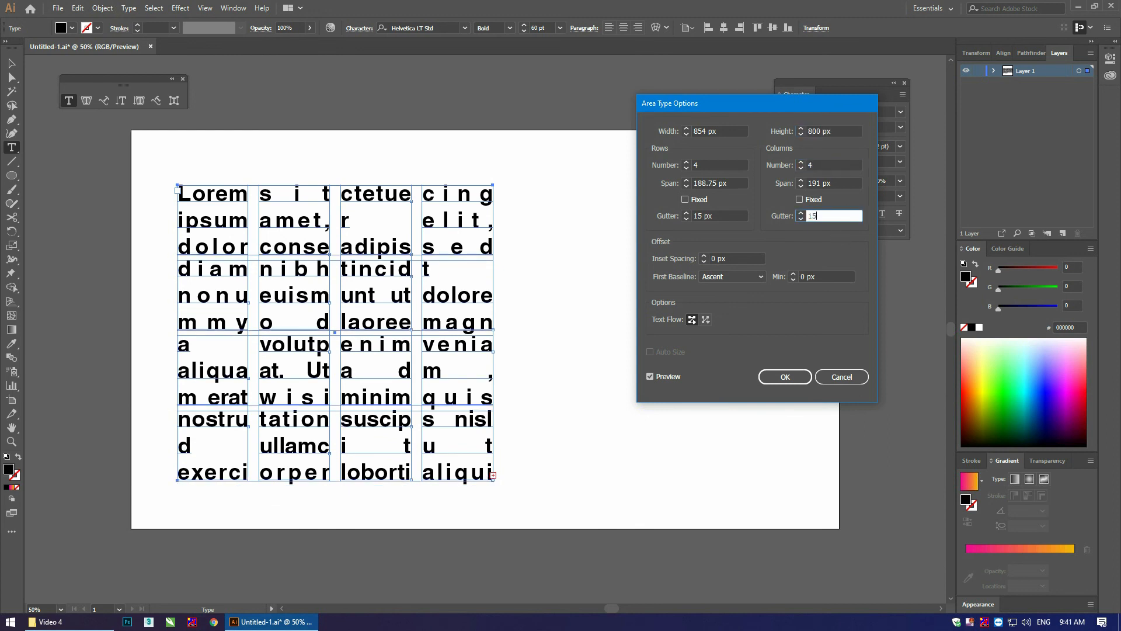
key("Tab")
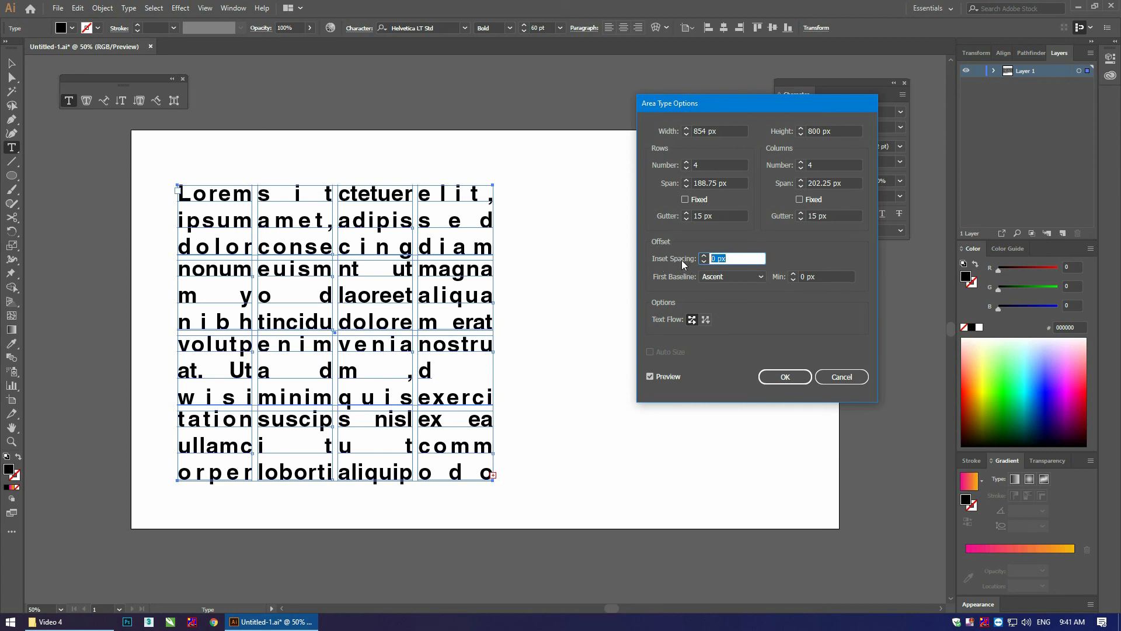
type("15")
key("Tab")
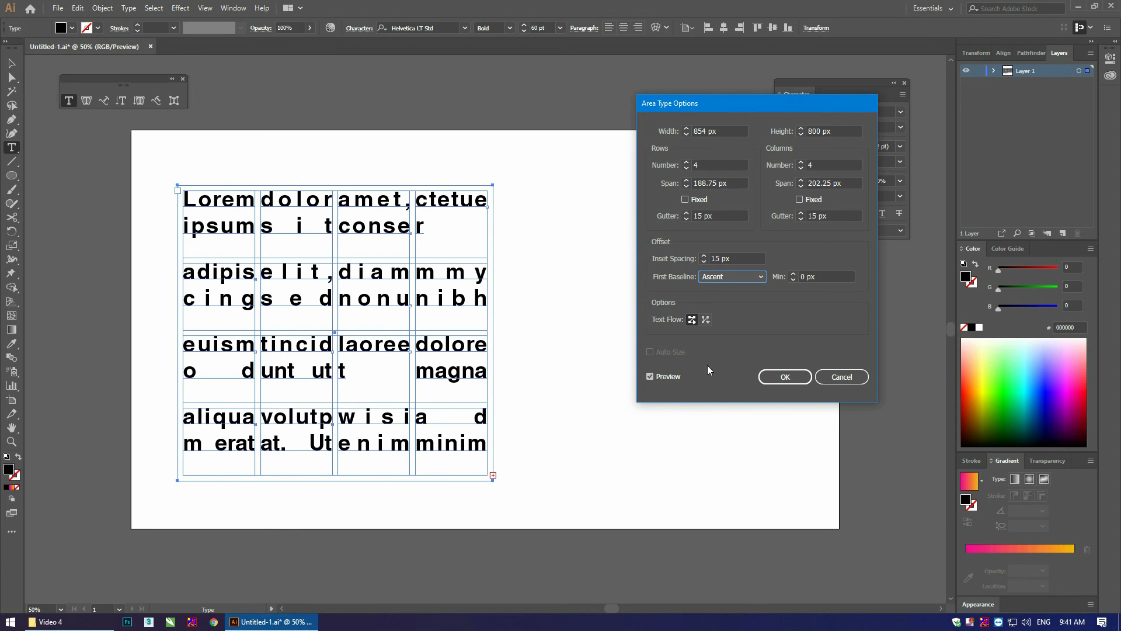
- Try the Cap Height and Leading options for the first baseline, and set it back to Ascent
left_click(738, 275)
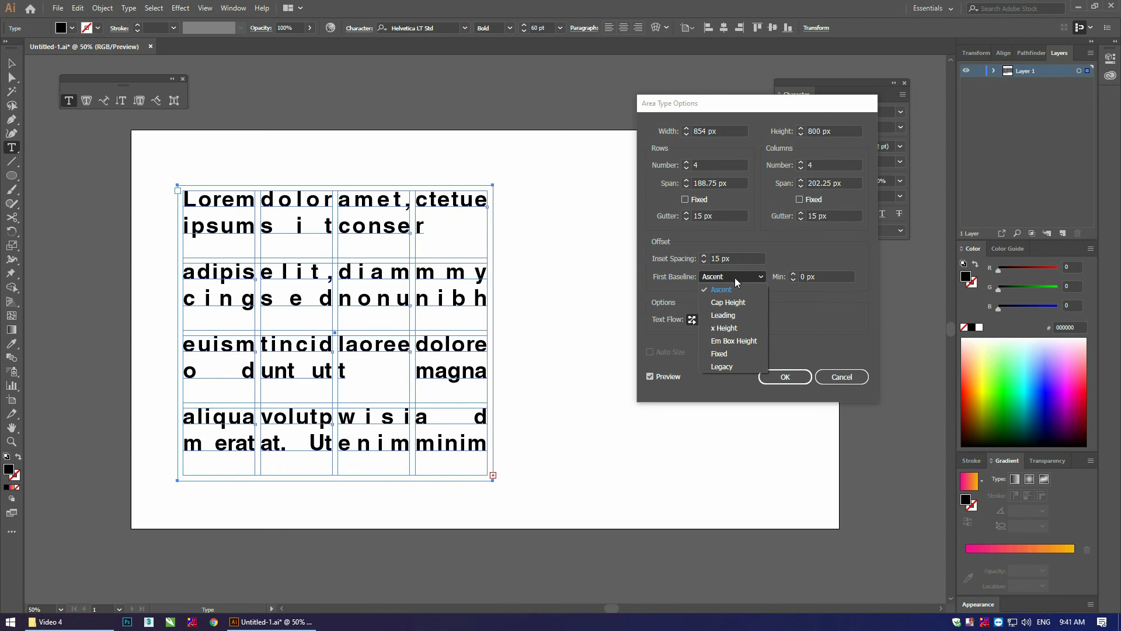
left_click(734, 278)
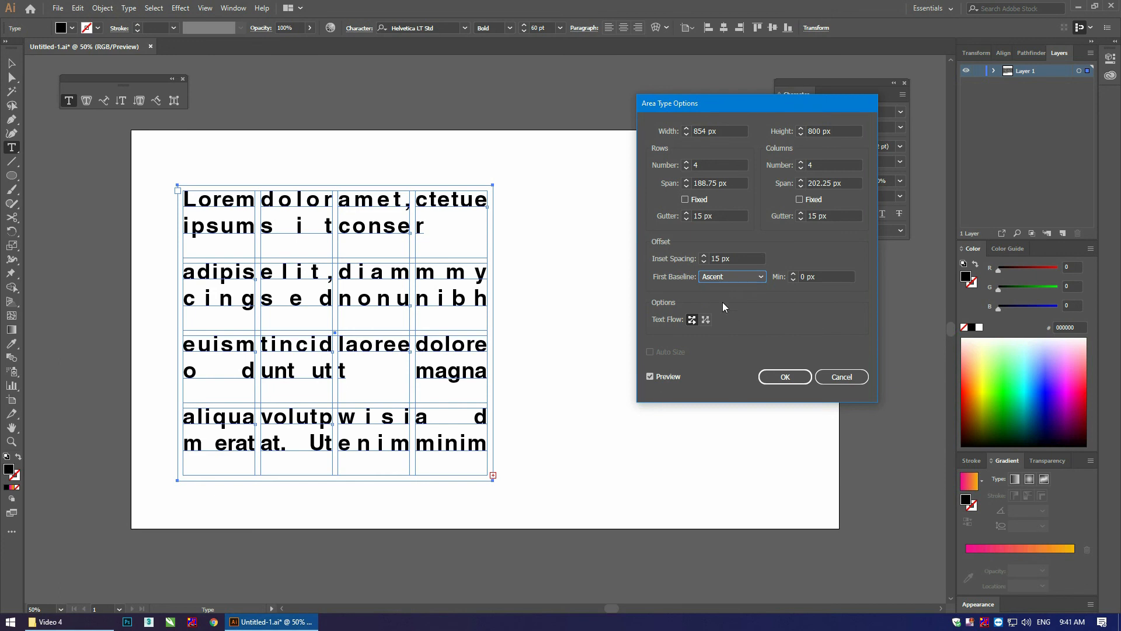
left_click(740, 277)
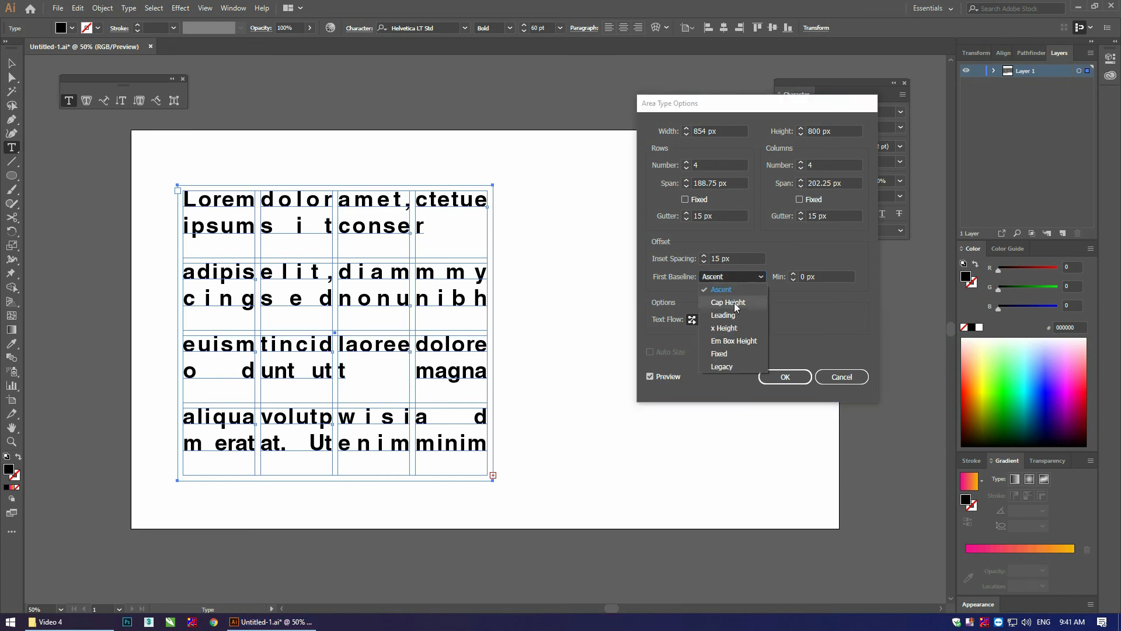
left_click(734, 304)
left_click(727, 279)
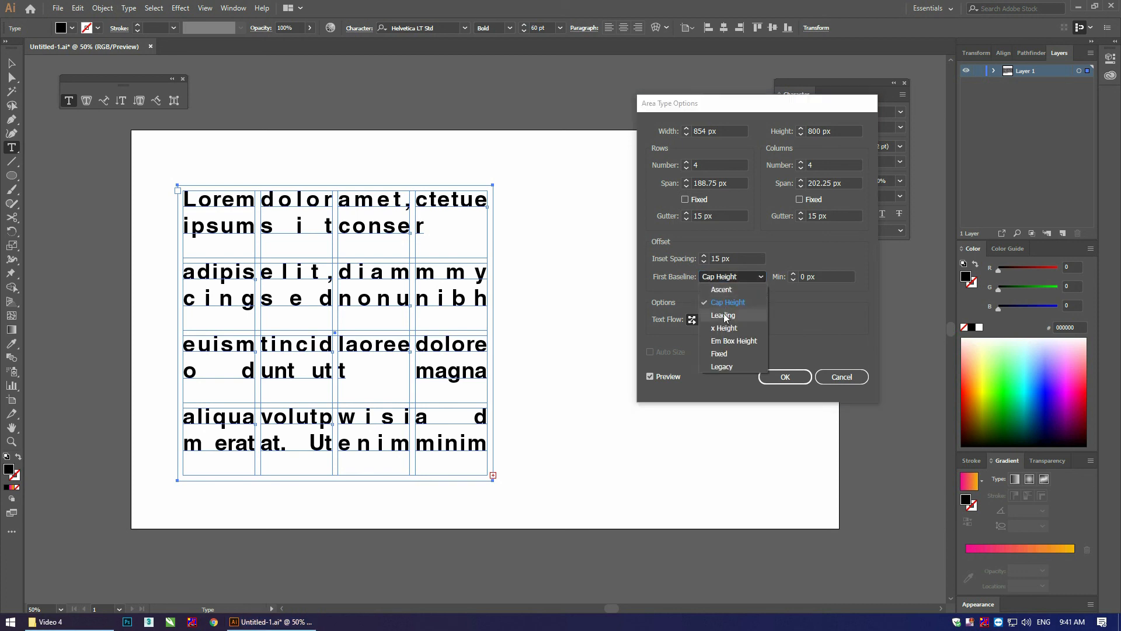
left_click(724, 314)
left_click(730, 276)
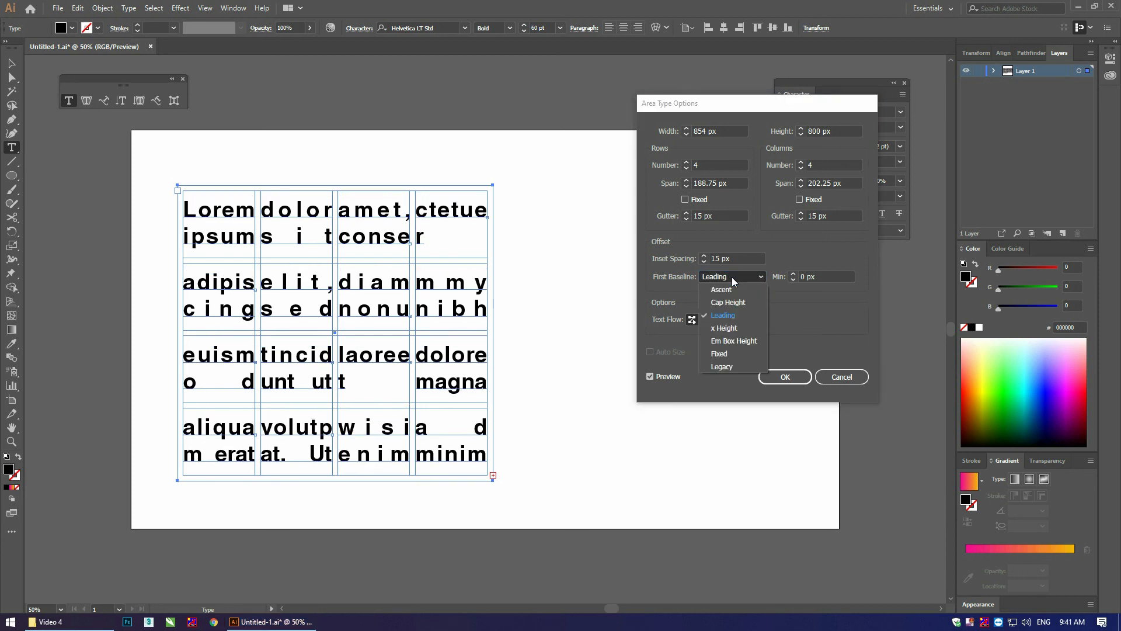
left_click(730, 303)
left_click(724, 280)
left_click(724, 290)
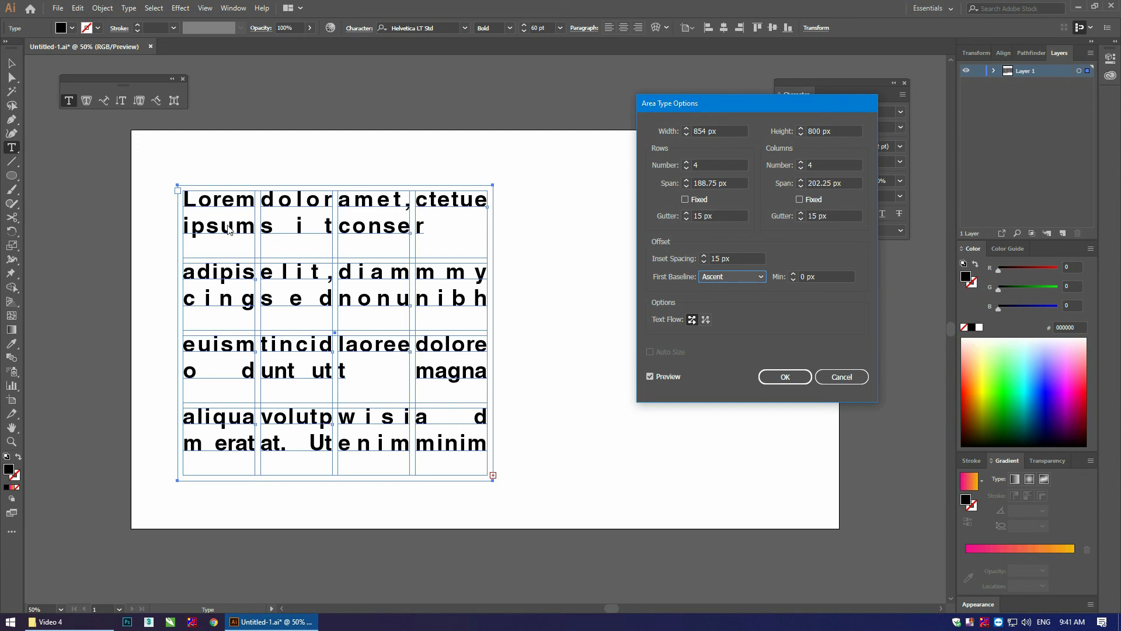
- Preview the first baseline as Cap Height, Leading and x Height, and set it to Em Box Height
left_click(730, 277)
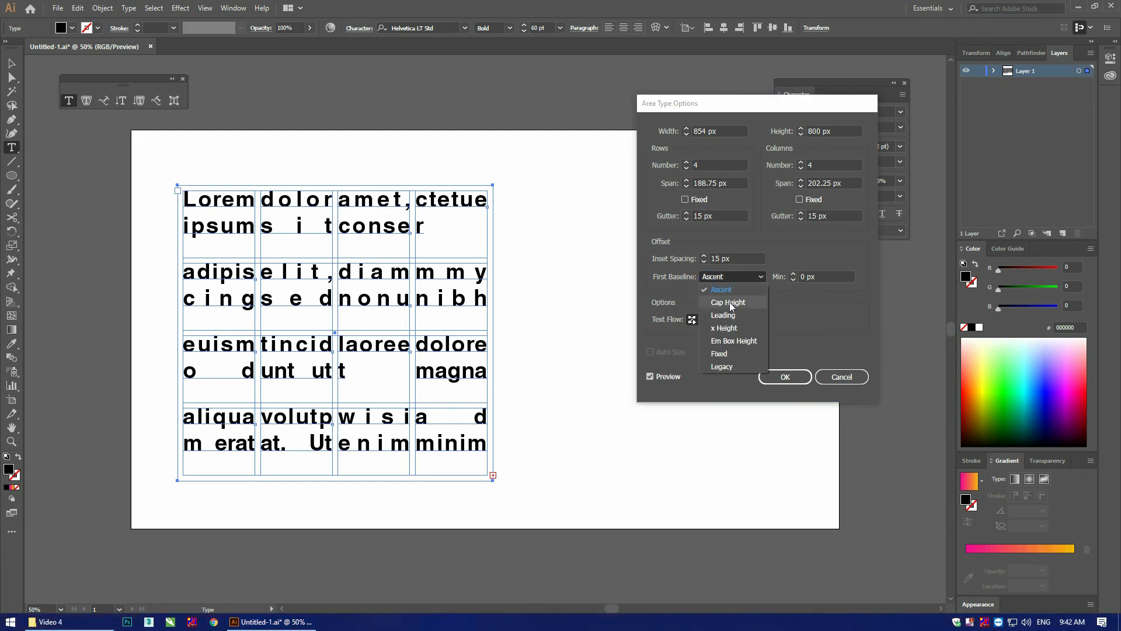
left_click(730, 302)
left_click(733, 278)
left_click(730, 315)
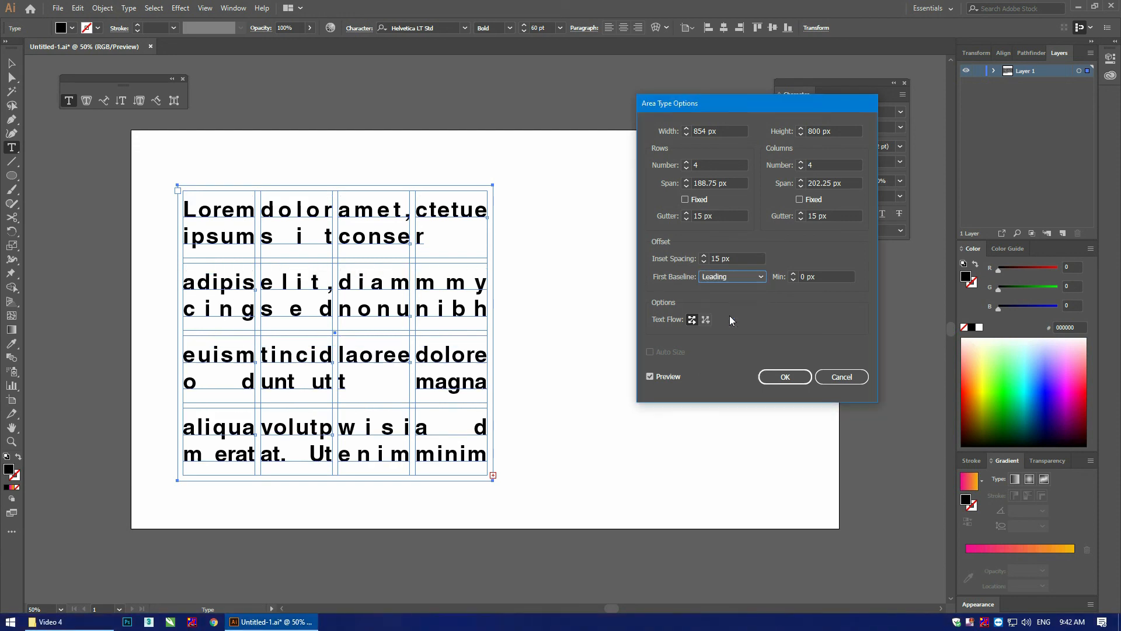
left_click(731, 276)
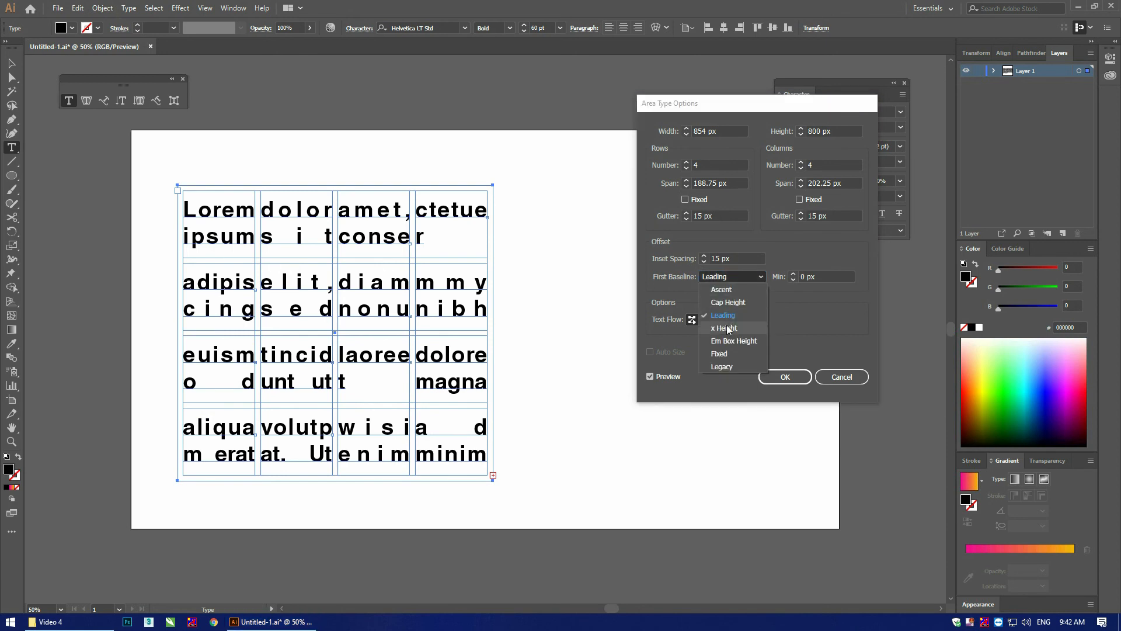
left_click(728, 329)
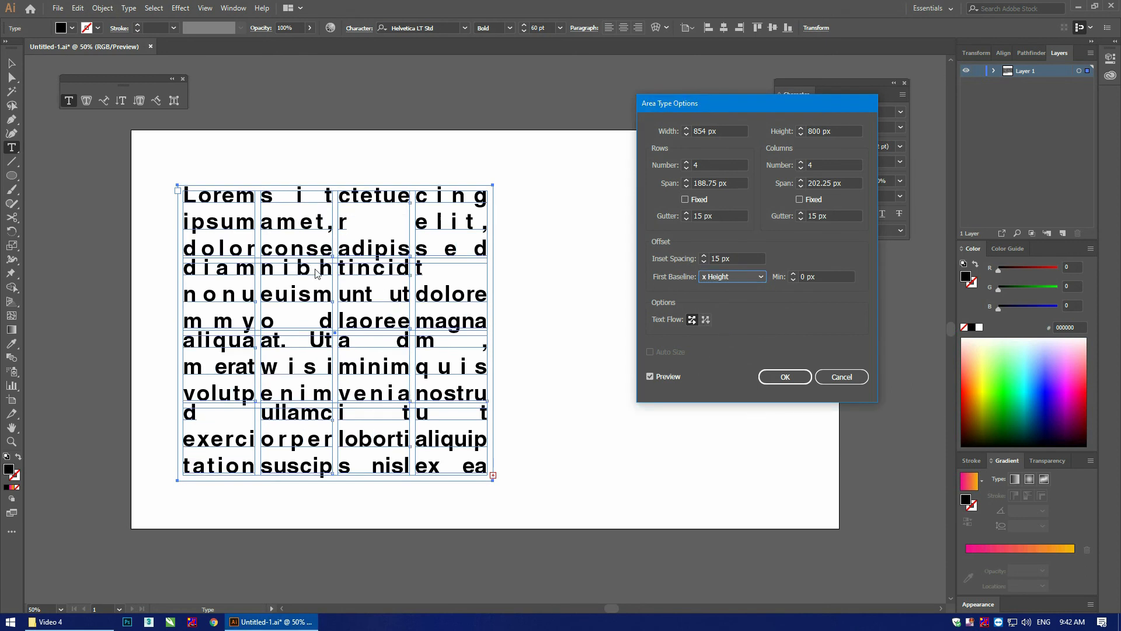
left_click(734, 282)
left_click(727, 342)
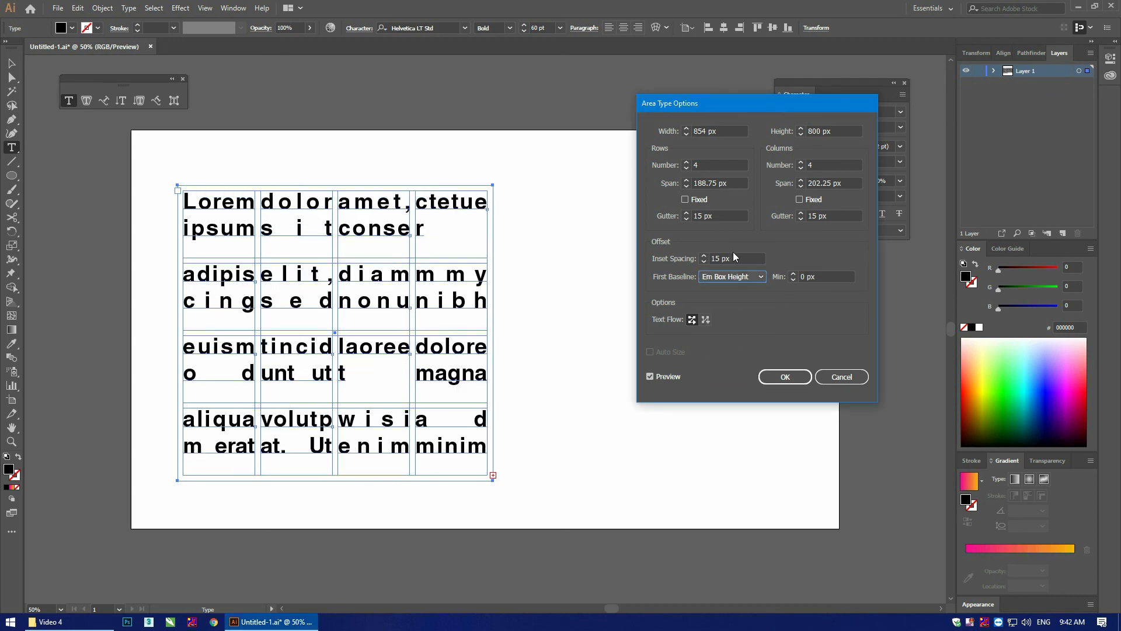
- Preview the first baseline as Fixed and Legacy, and set it back to Ascent
left_click(733, 277)
left_click(727, 356)
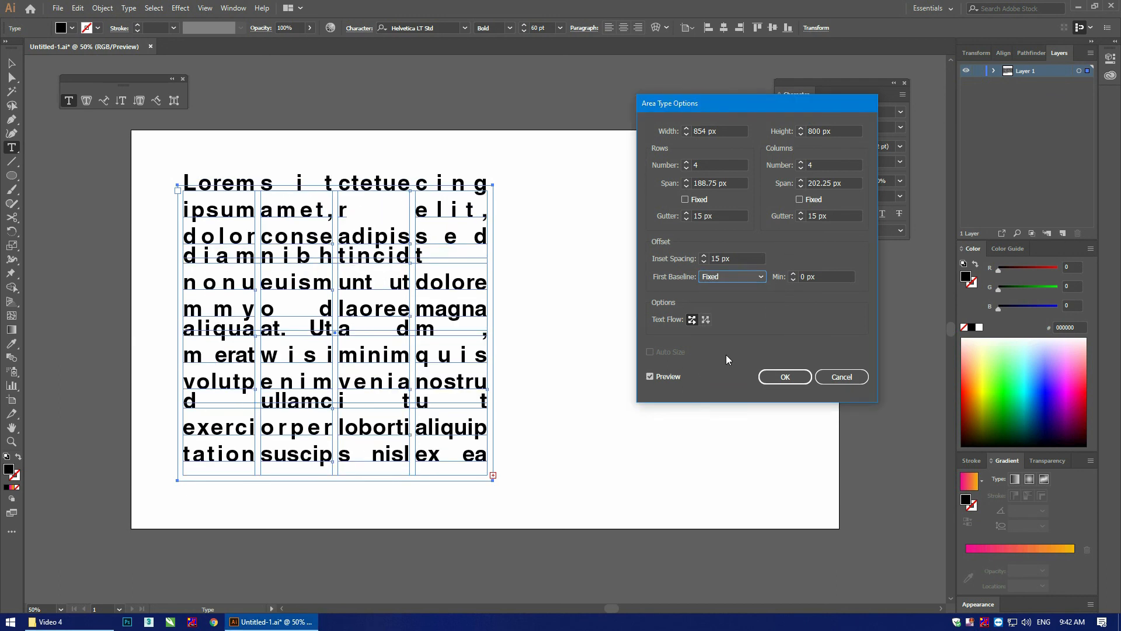
left_click(741, 278)
left_click(724, 368)
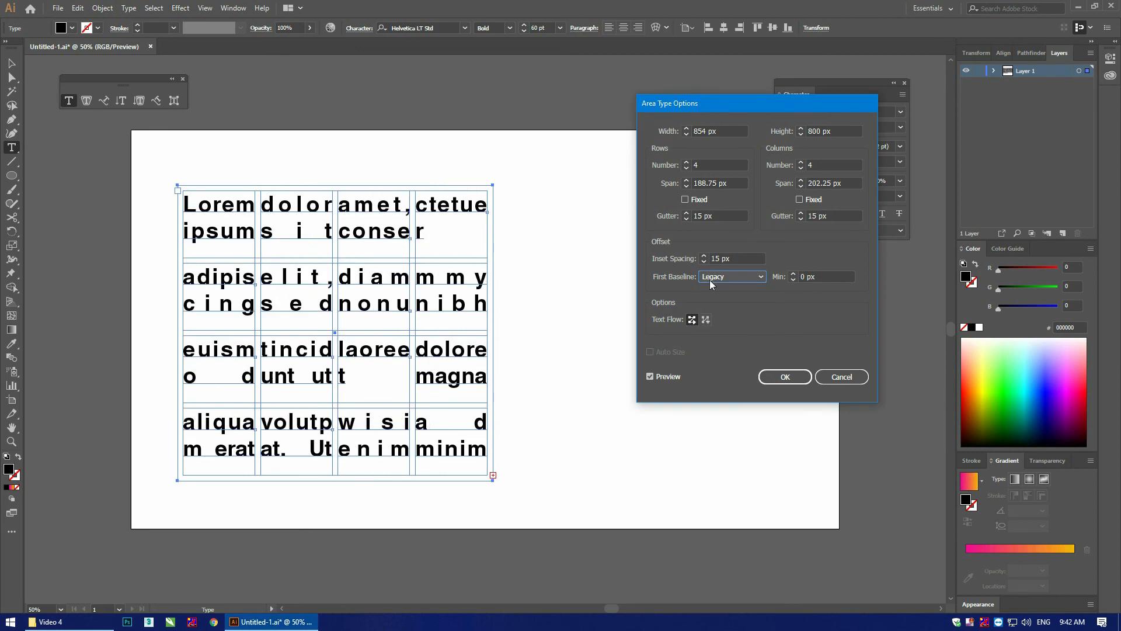
left_click(731, 278)
left_click(721, 289)
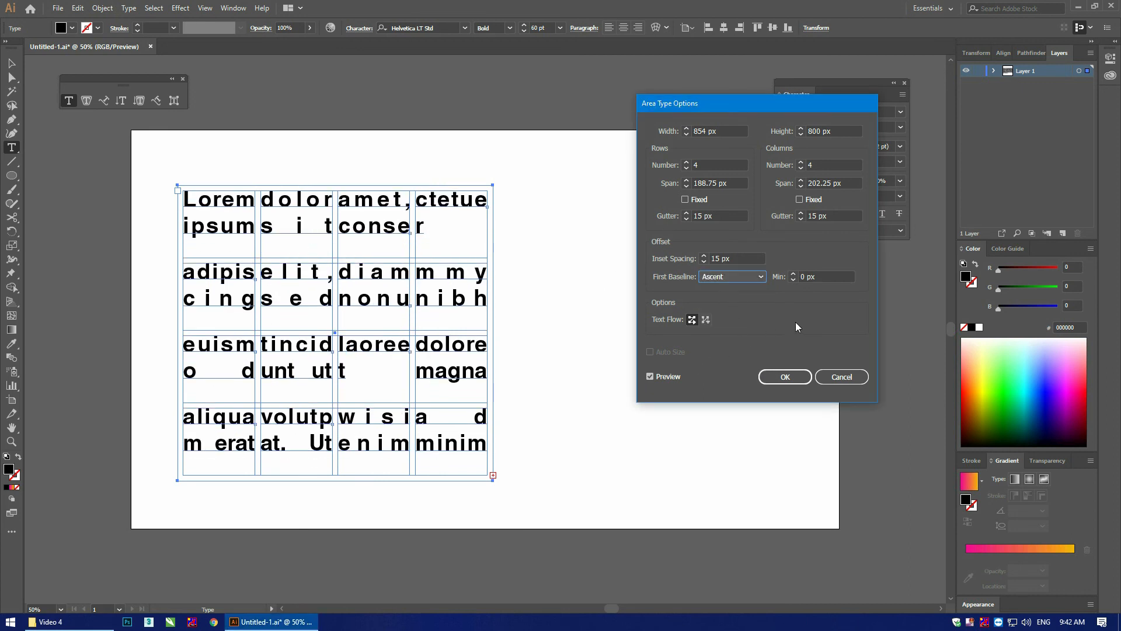
- Try a first baseline minimum of 10 px with Ascent, and set the minimum back to 0 px
left_click(797, 277)
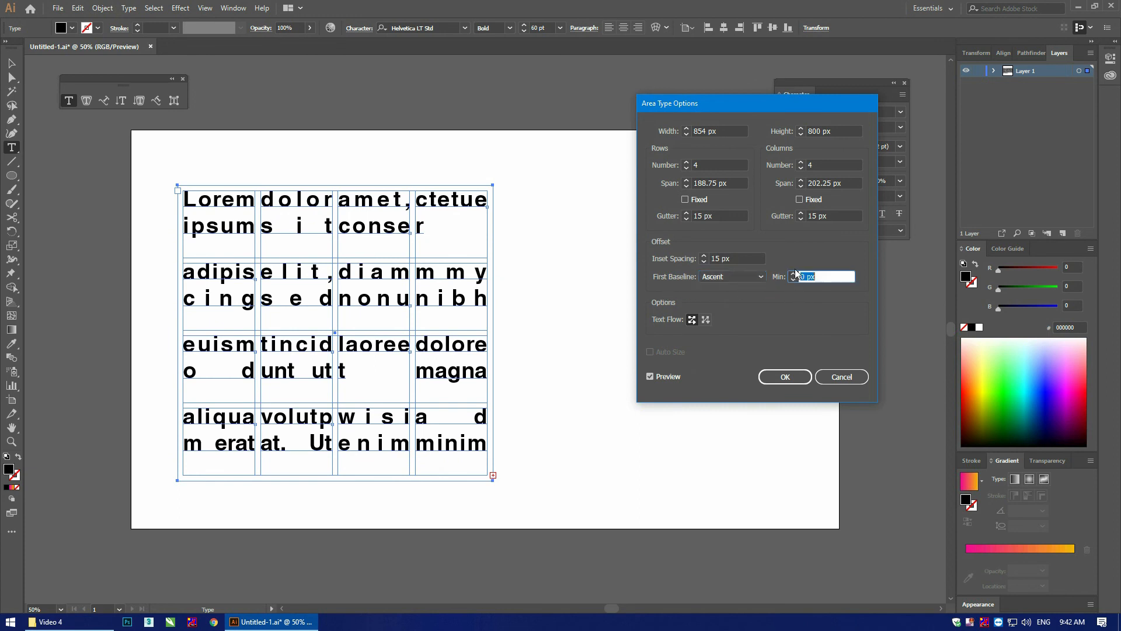
type("10")
left_click(738, 276)
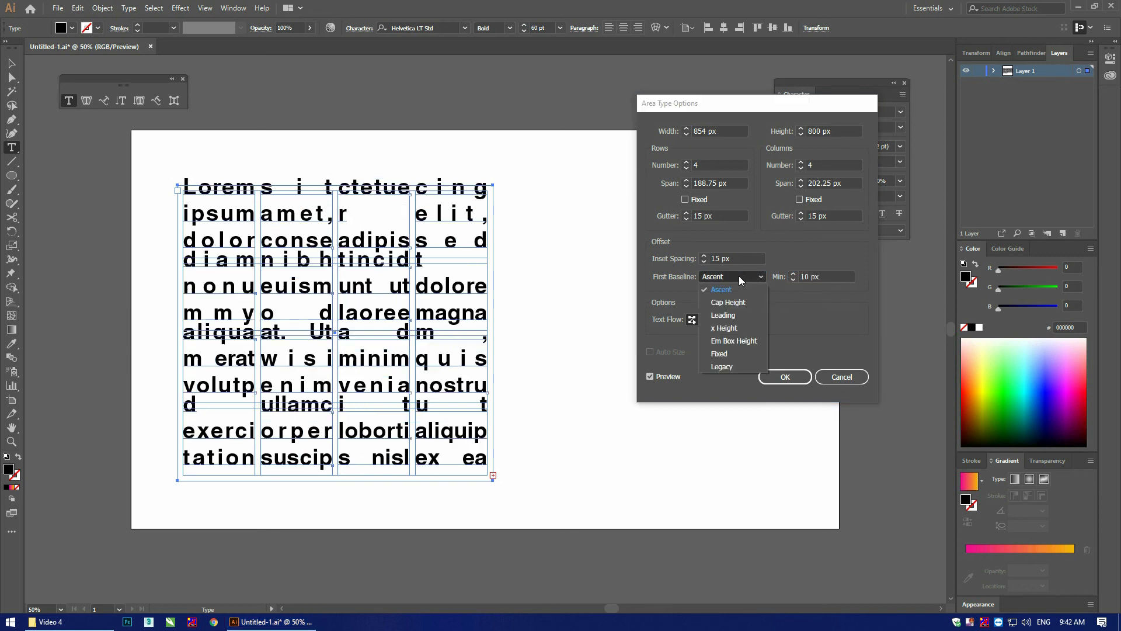
left_click(820, 277)
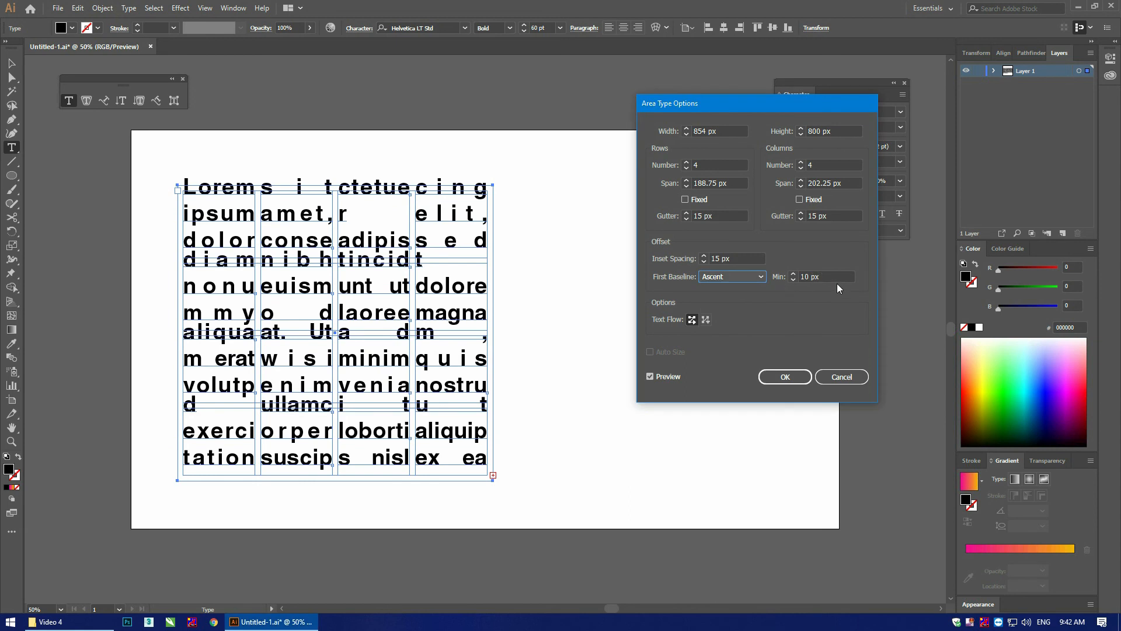
left_click_drag(838, 277, 696, 272)
type("0")
left_click(727, 275)
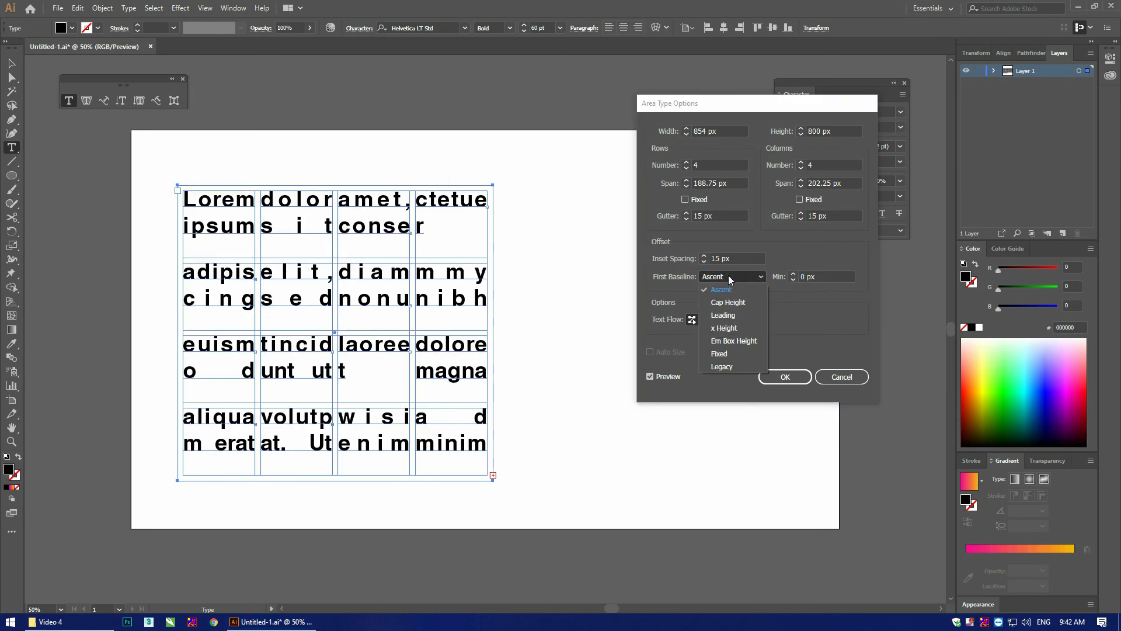
left_click(801, 307)
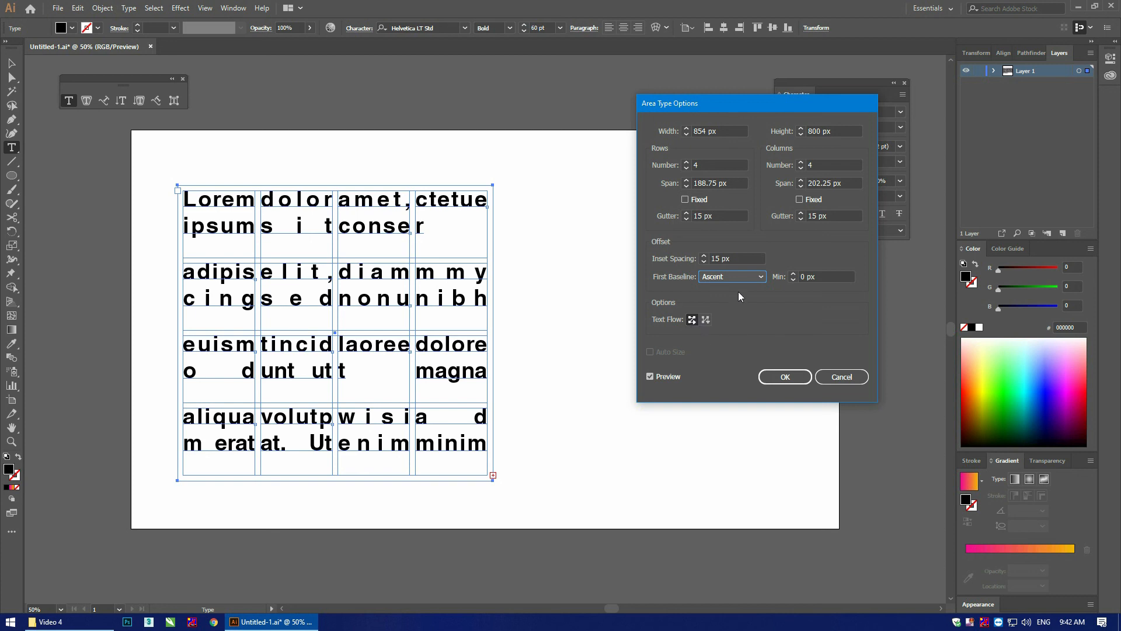
- Preview the text flow by columns, and switch it back to flowing by rows
left_click(707, 318)
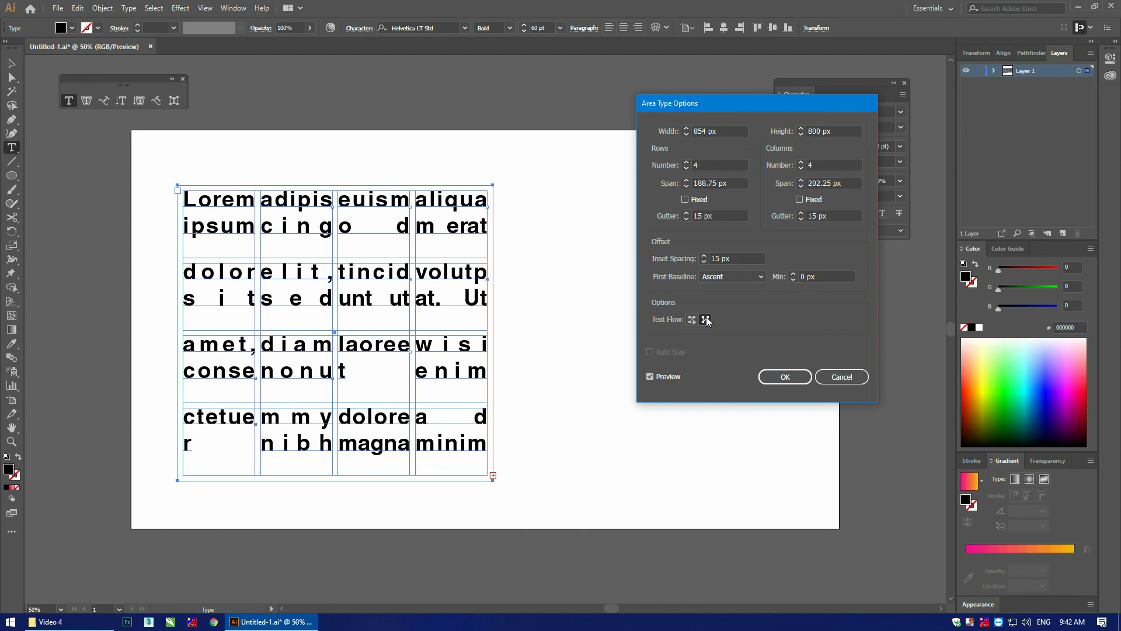
left_click(692, 320)
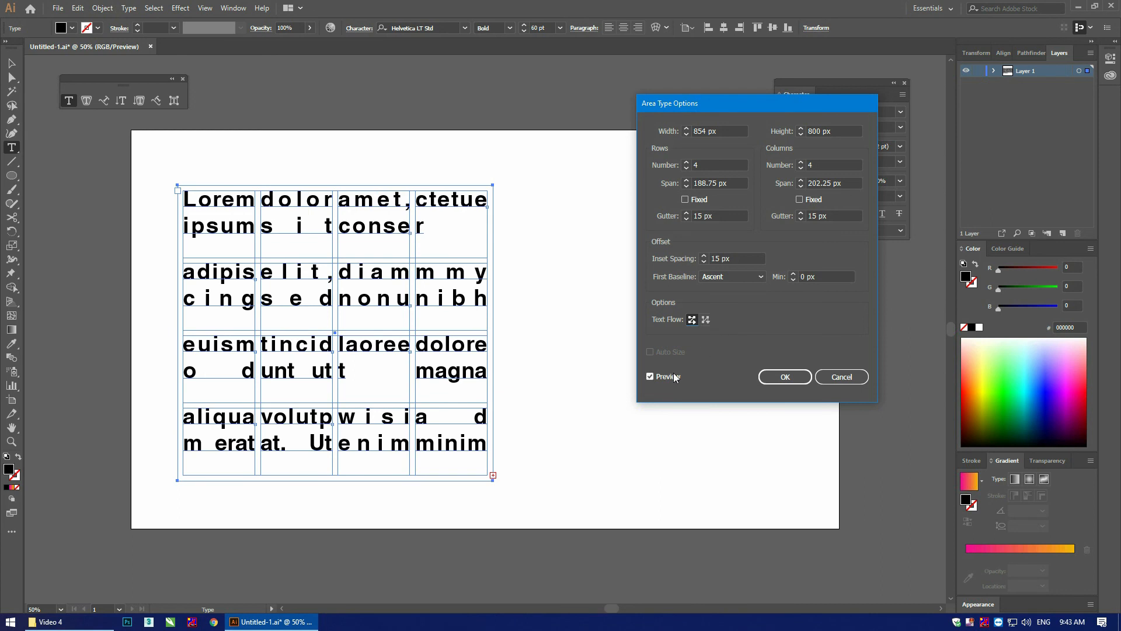